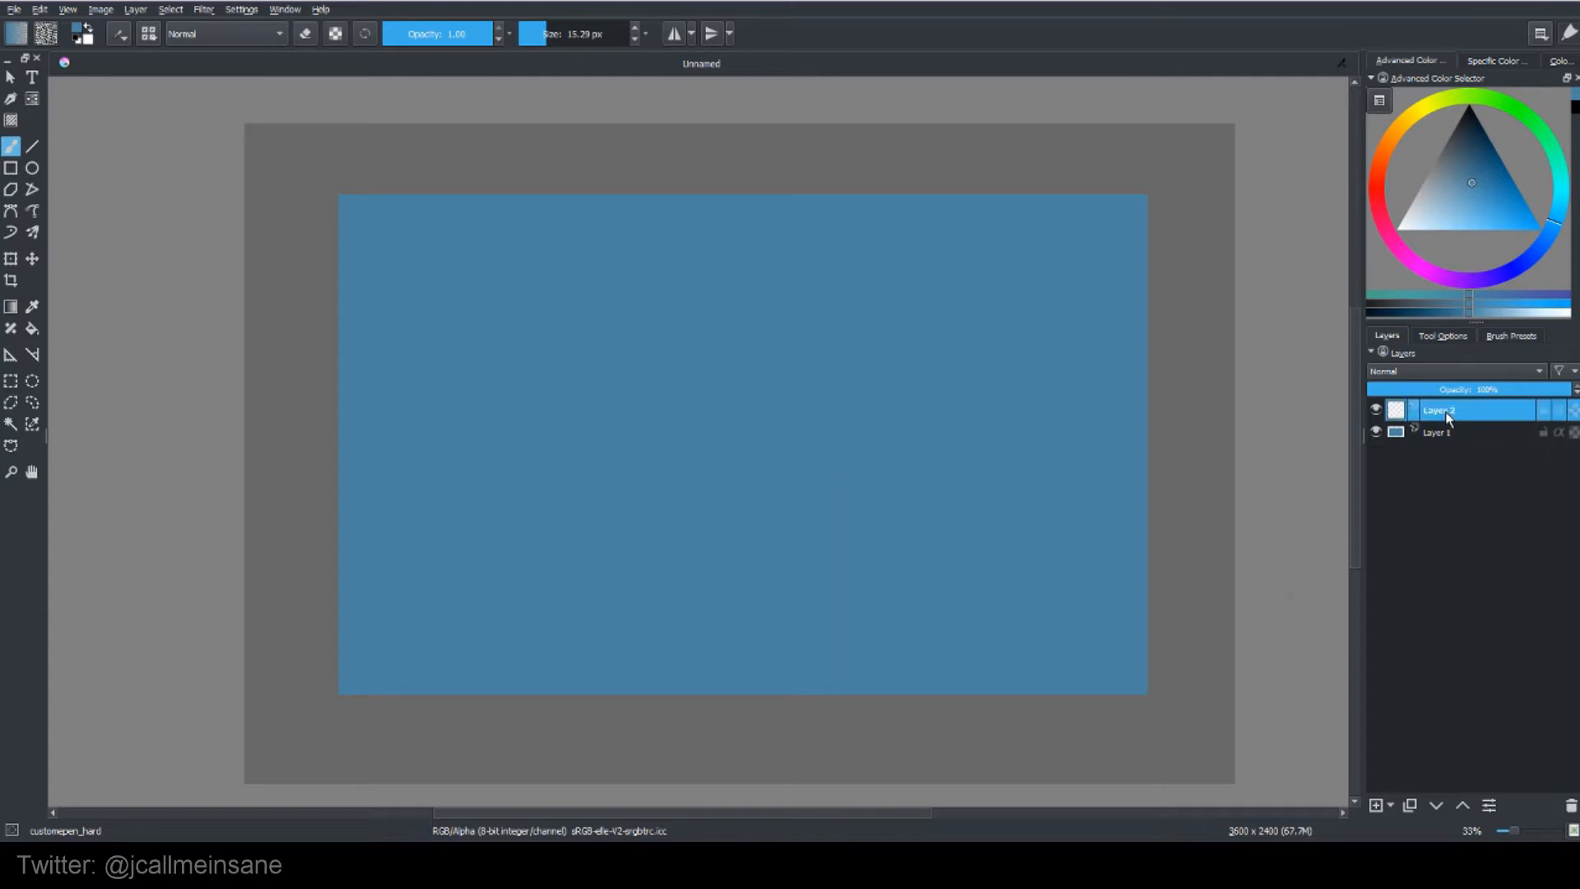
# Try the brown and purple colour labels on Layer 2, and clear its label again.
pyautogui.rightClick(1446, 414)
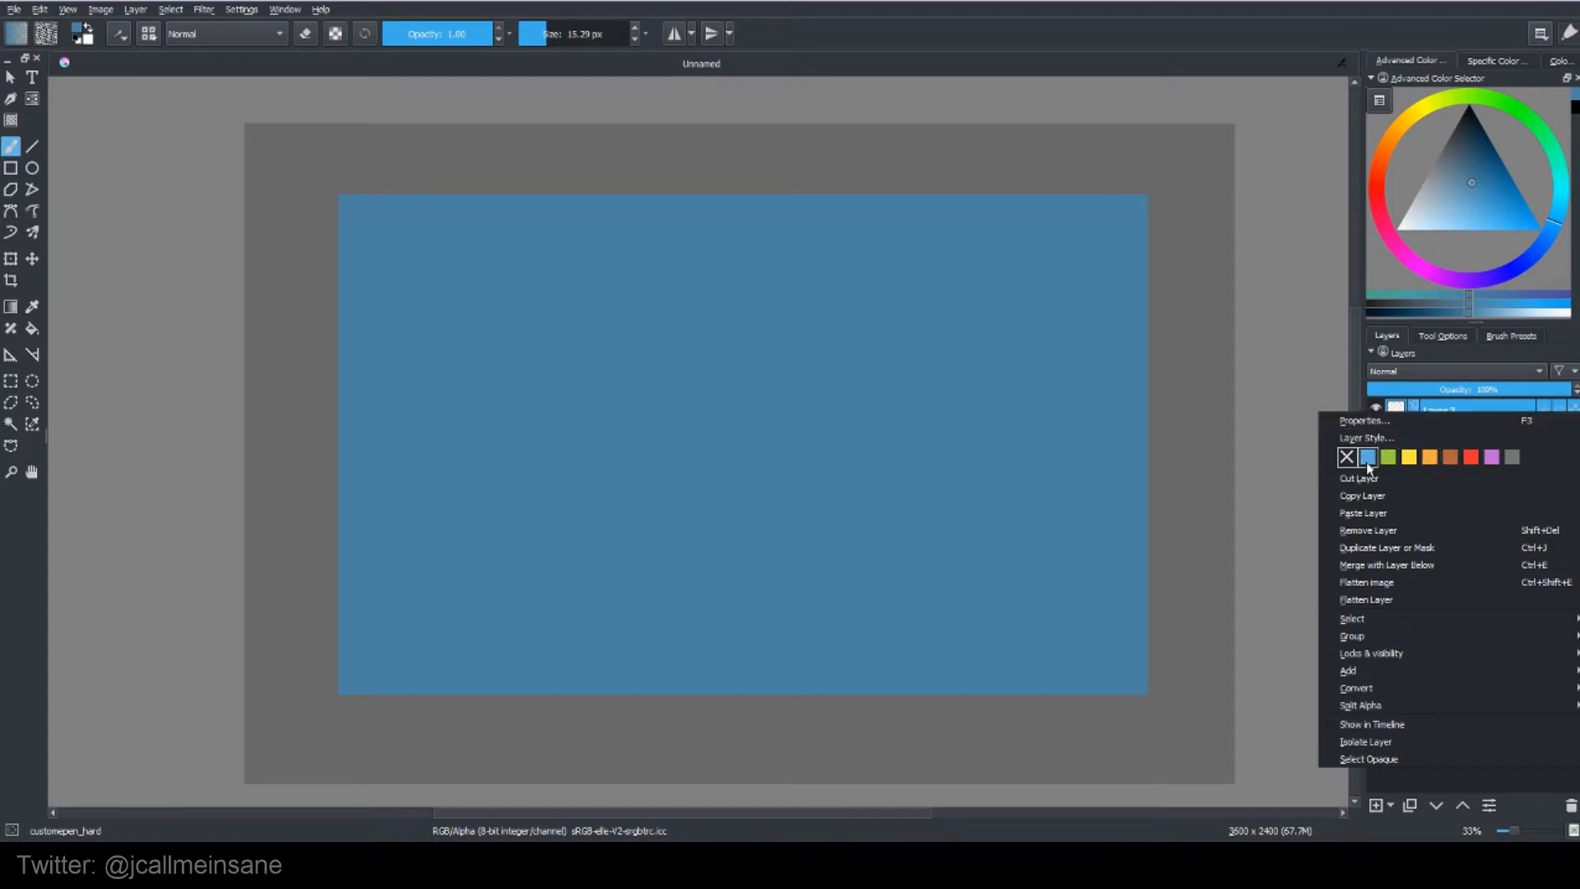
pyautogui.click(1452, 460)
pyautogui.rightClick(1462, 410)
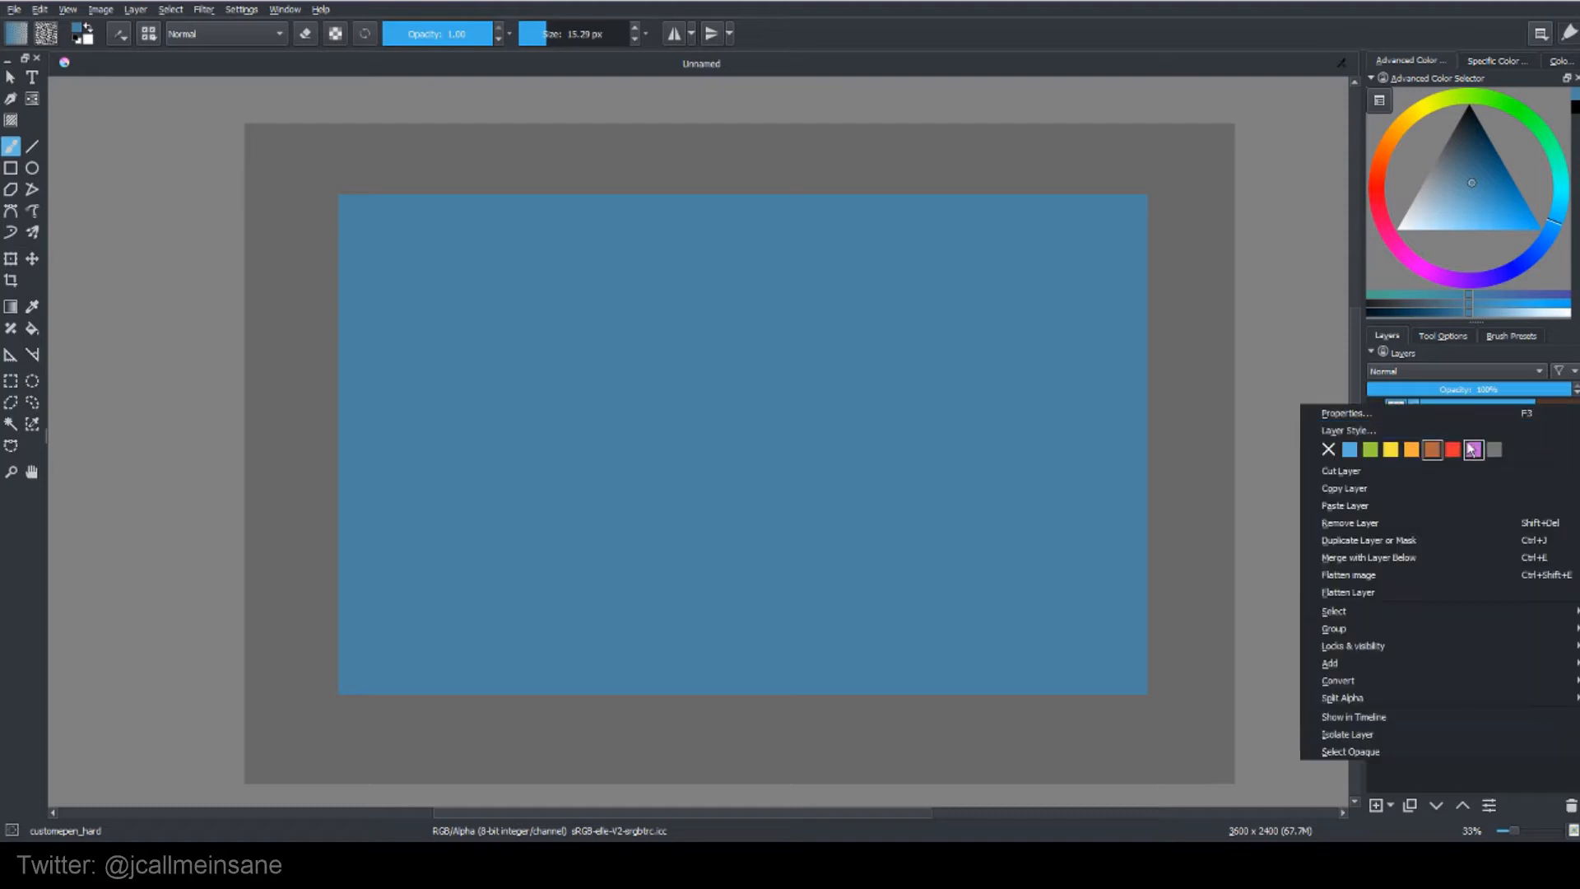
pyautogui.click(1496, 459)
pyautogui.click(1481, 432)
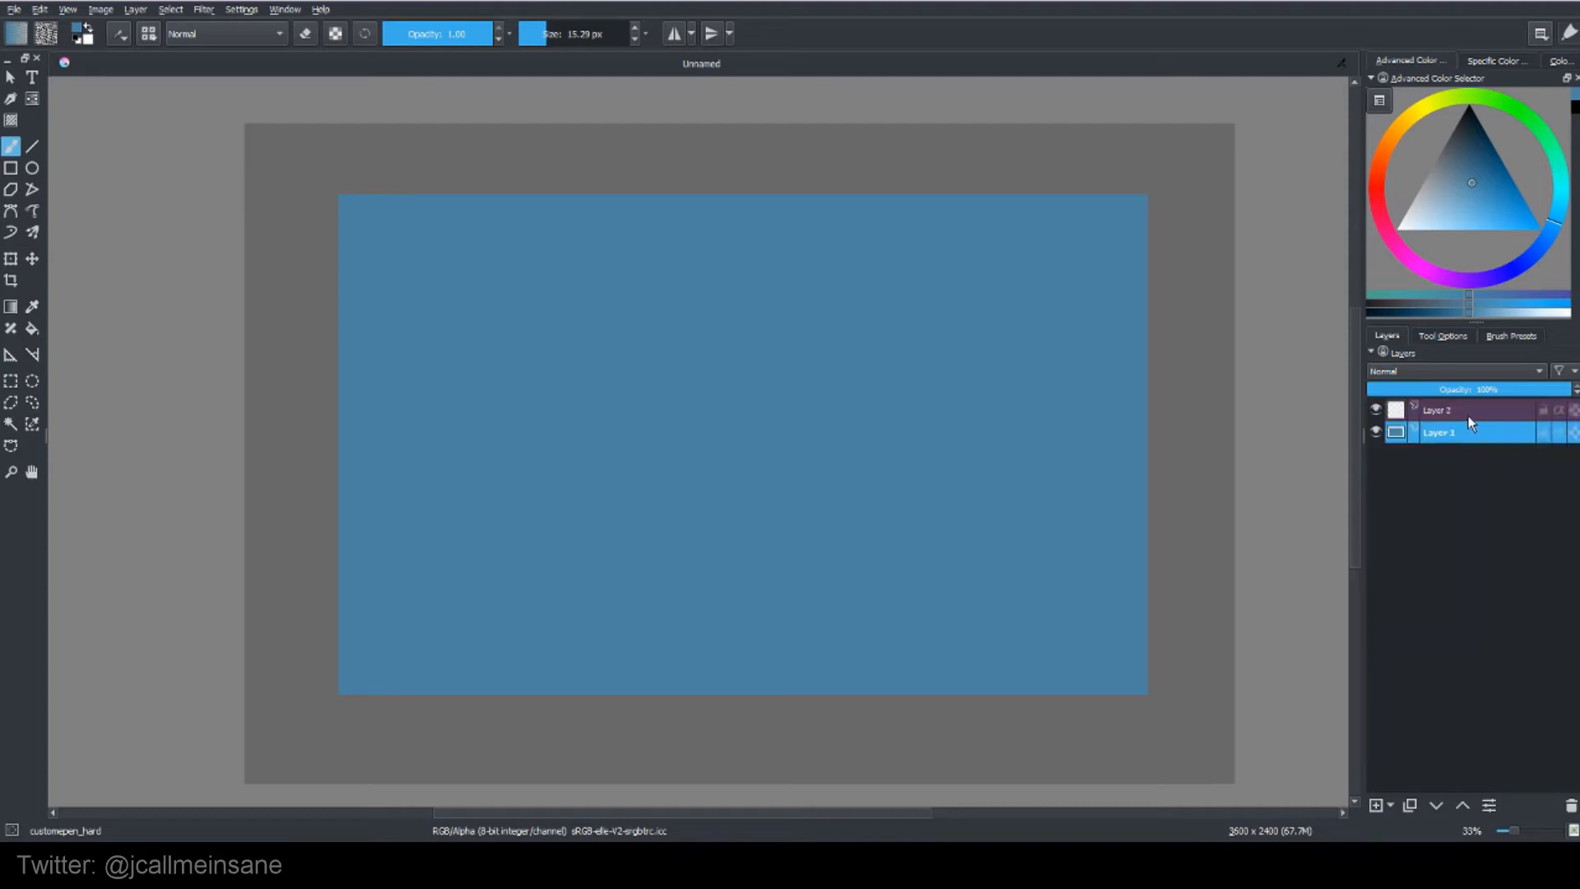
pyautogui.click(1475, 422)
pyautogui.rightClick(1476, 411)
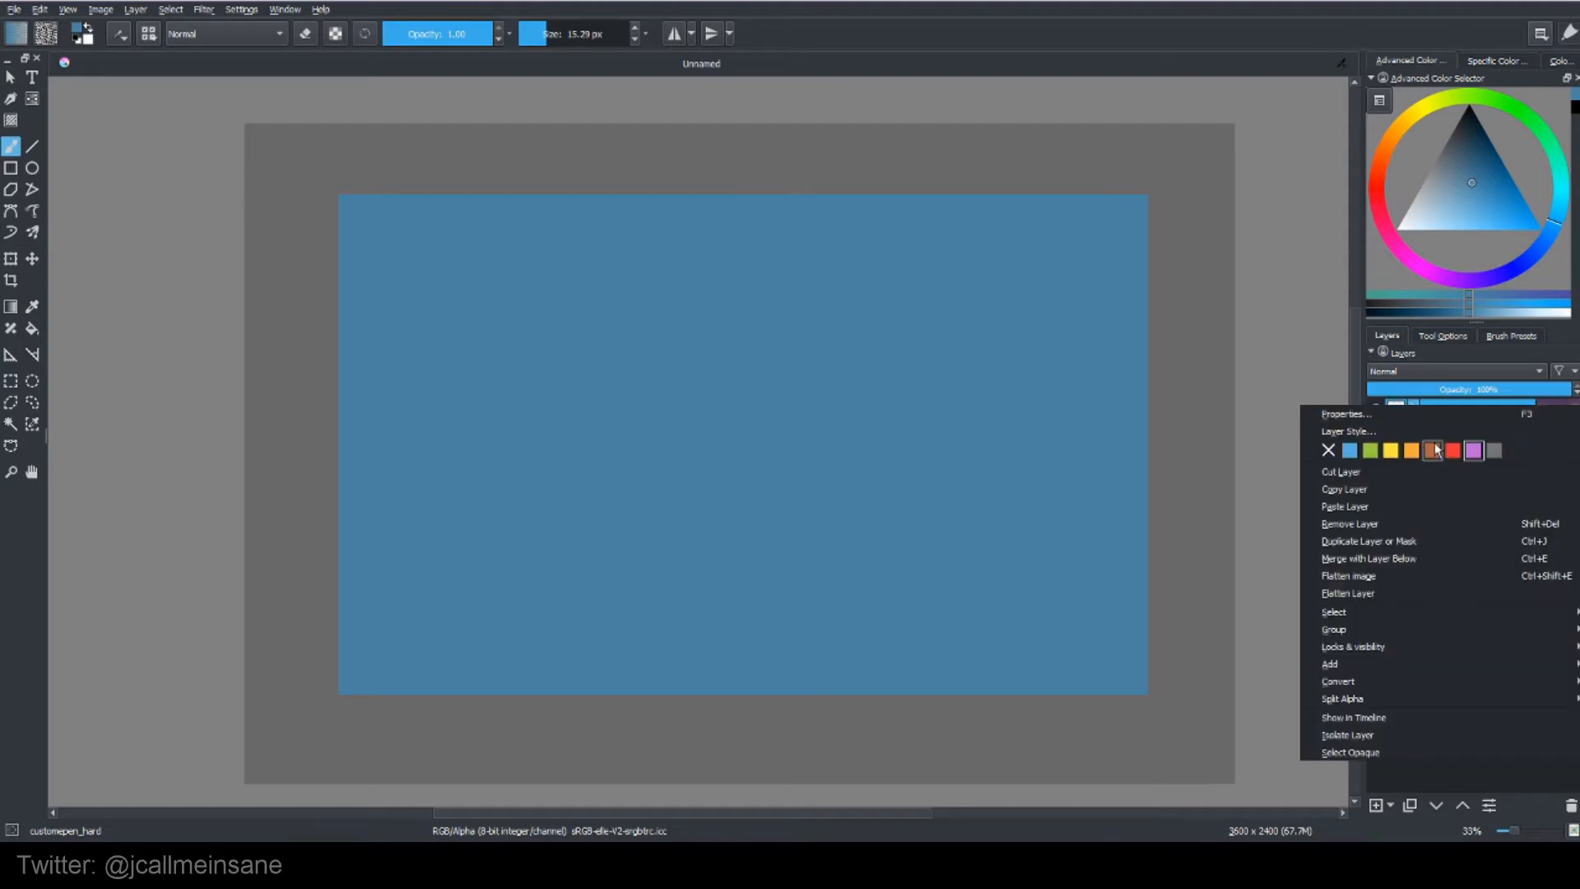
pyautogui.click(1329, 452)
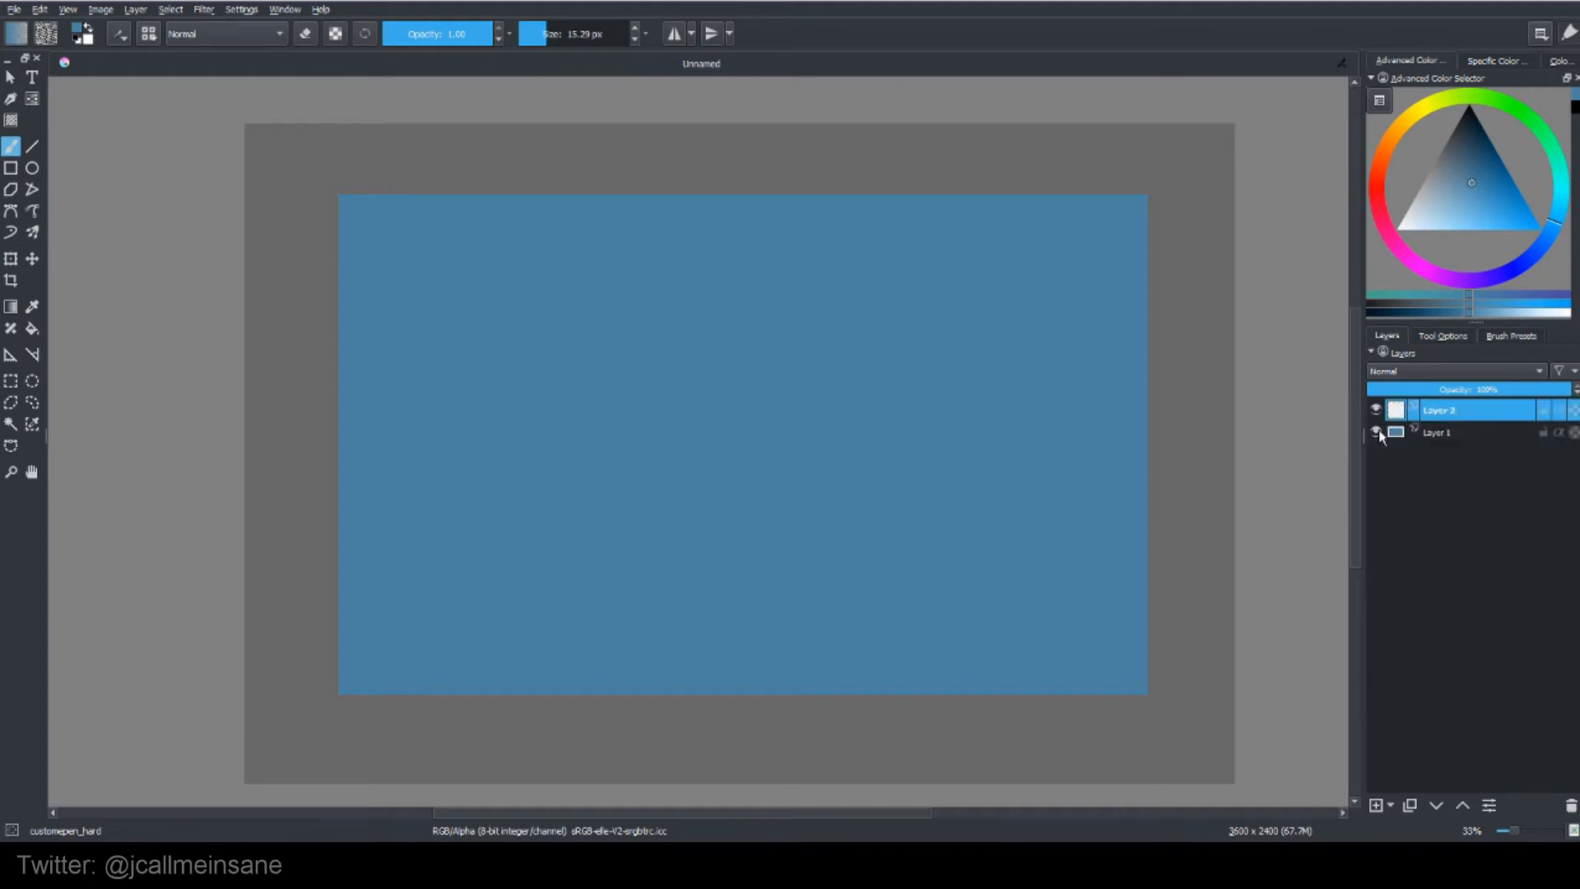
# Open the layer style settings of Layer 2 to view the available effects, and close them without applying anything.
pyautogui.rightClick(1439, 409)
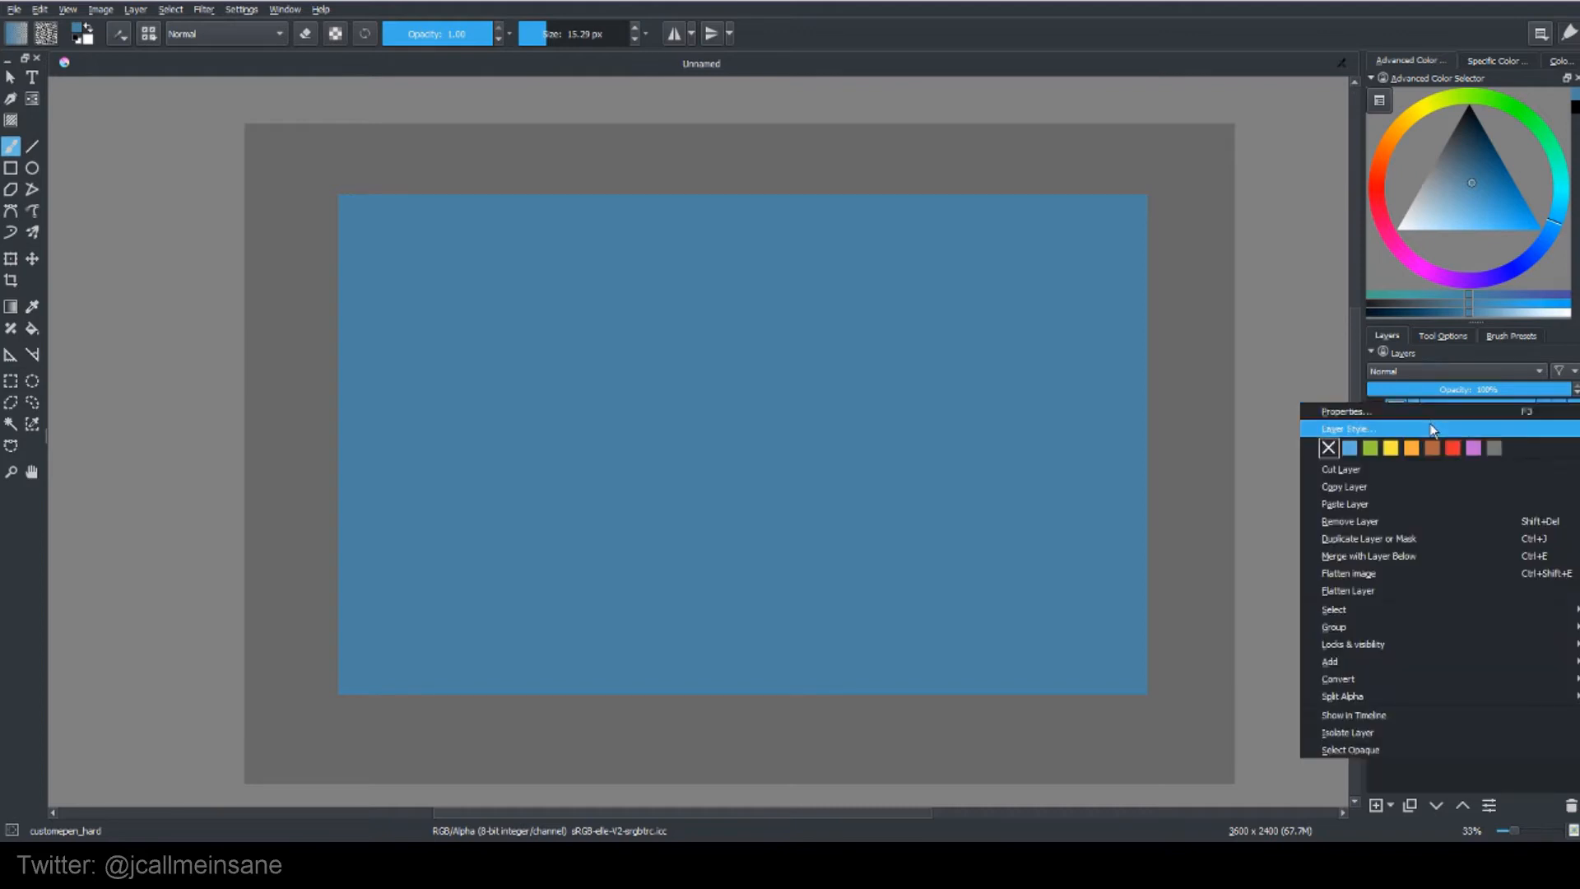
pyautogui.click(1432, 429)
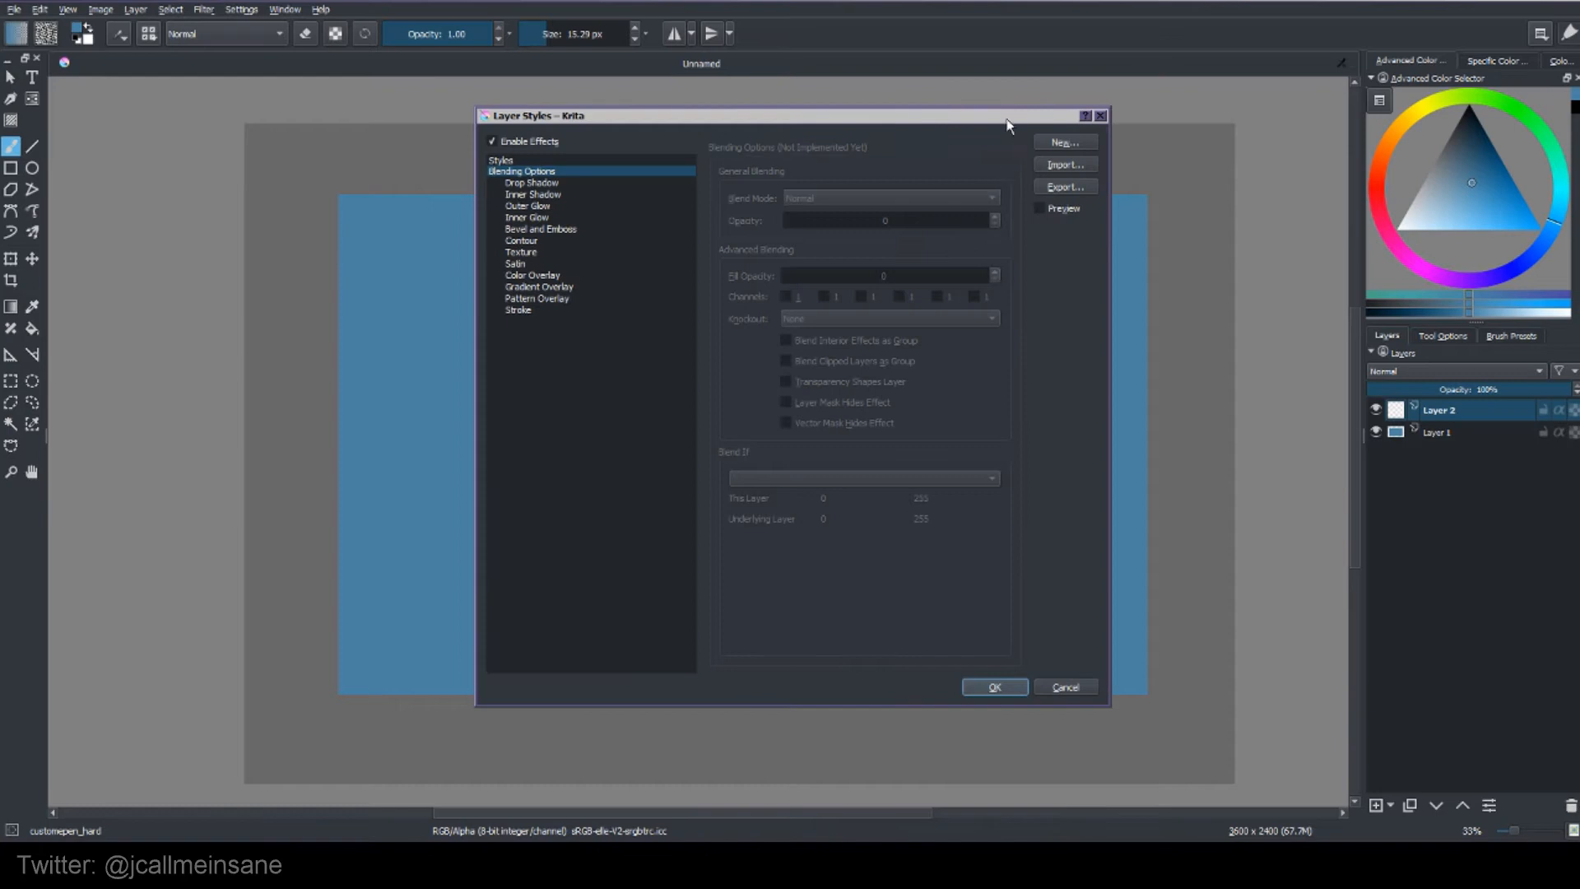
pyautogui.moveTo(1007, 121); pyautogui.dragTo(620, 129)
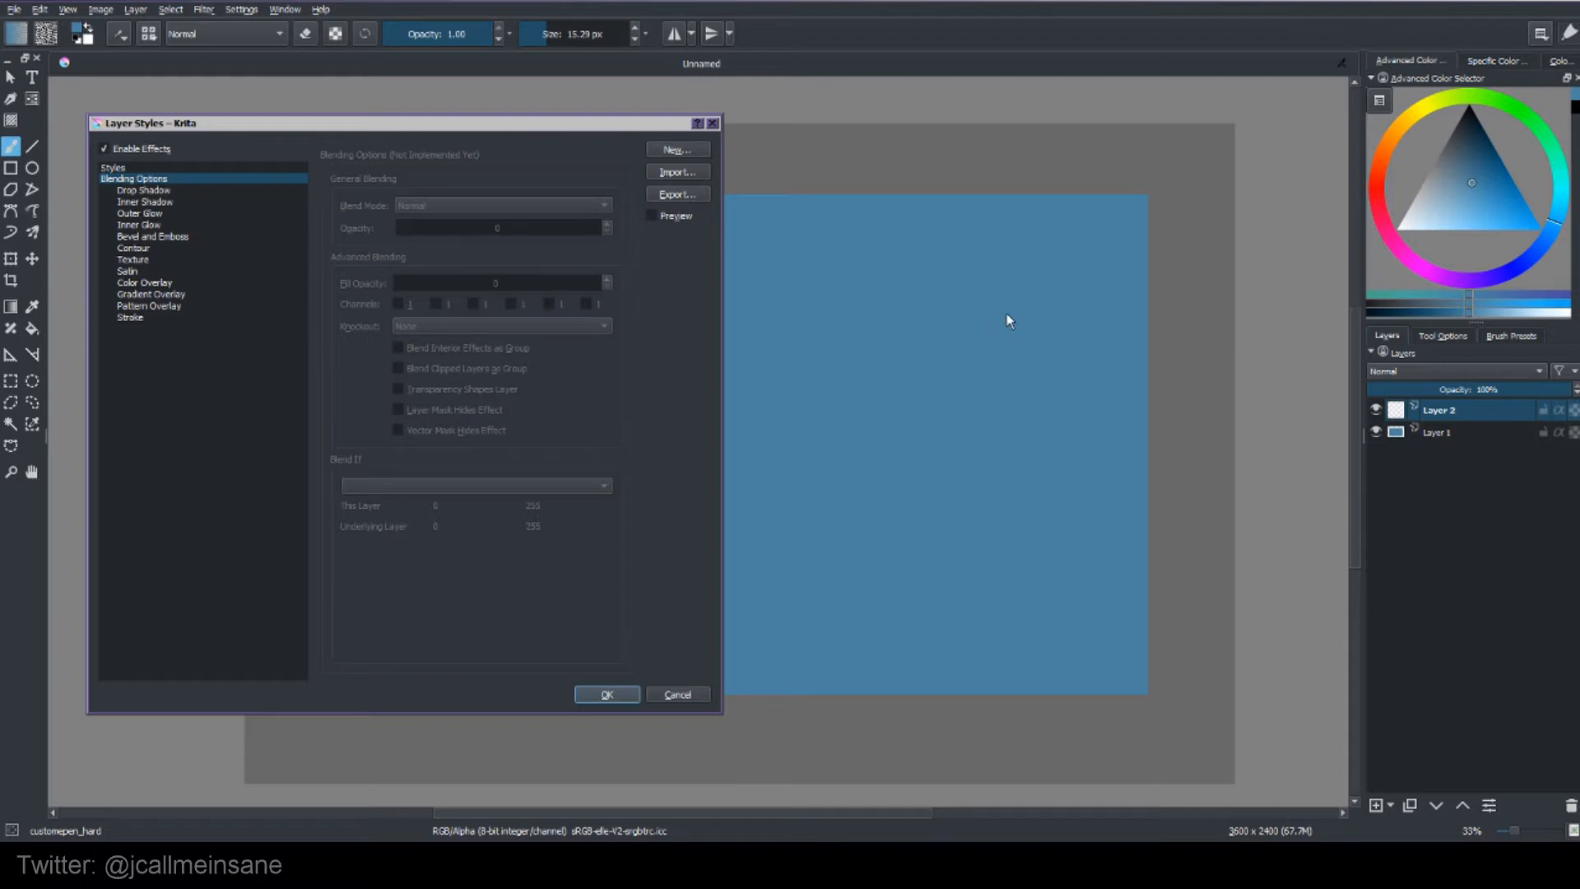
pyautogui.click(712, 124)
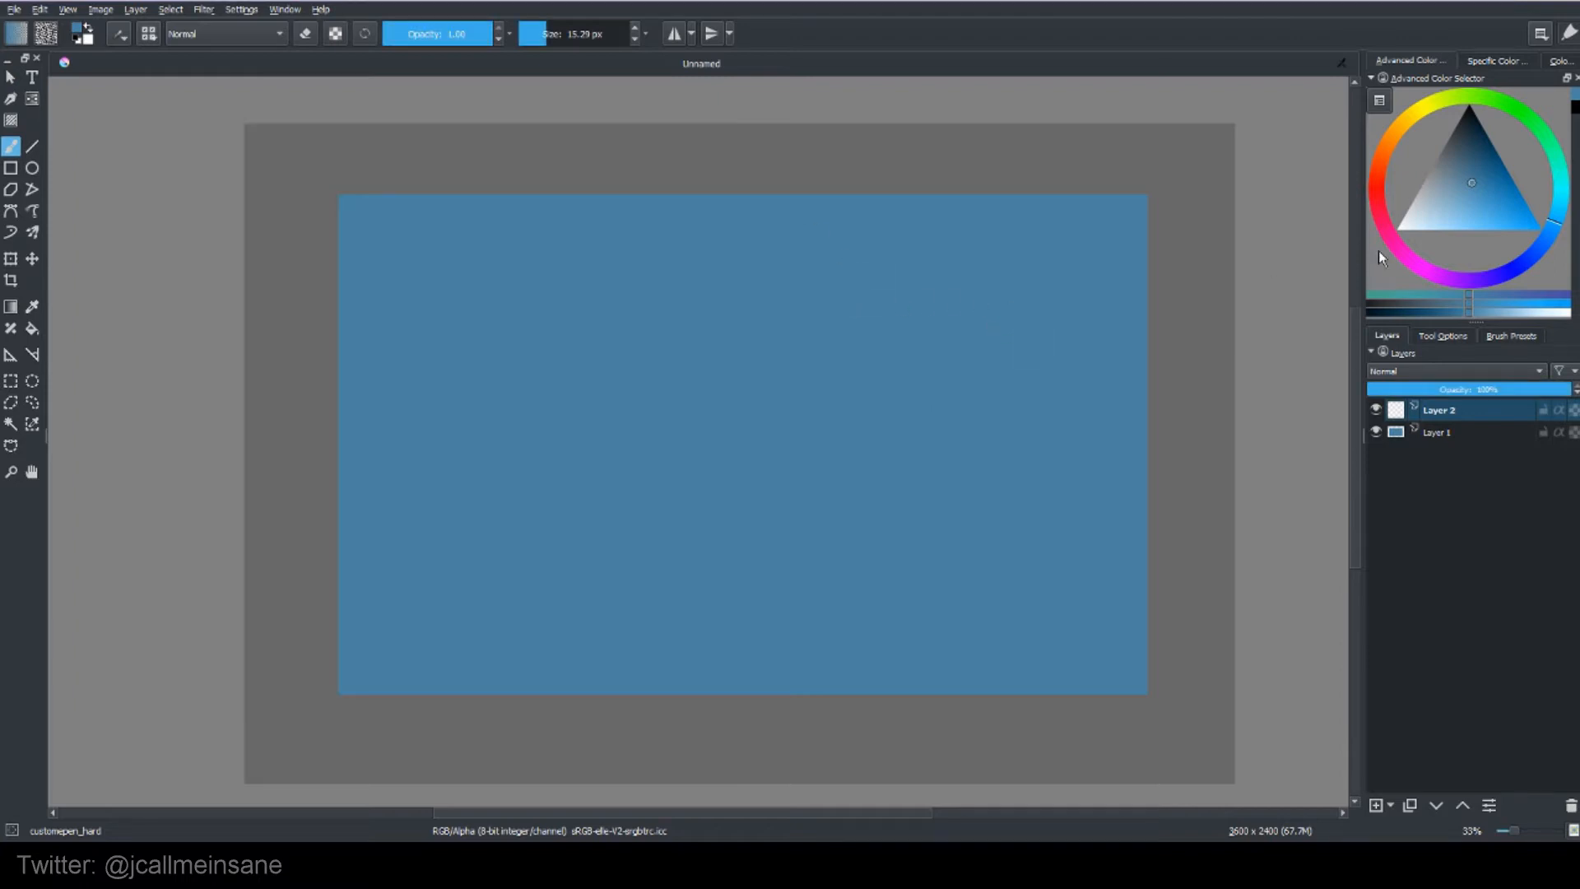
# Paint a grey, a red and a green blob one below another on Layer 2, along the right side of the blue area.
pyautogui.rightClick(1050, 300)
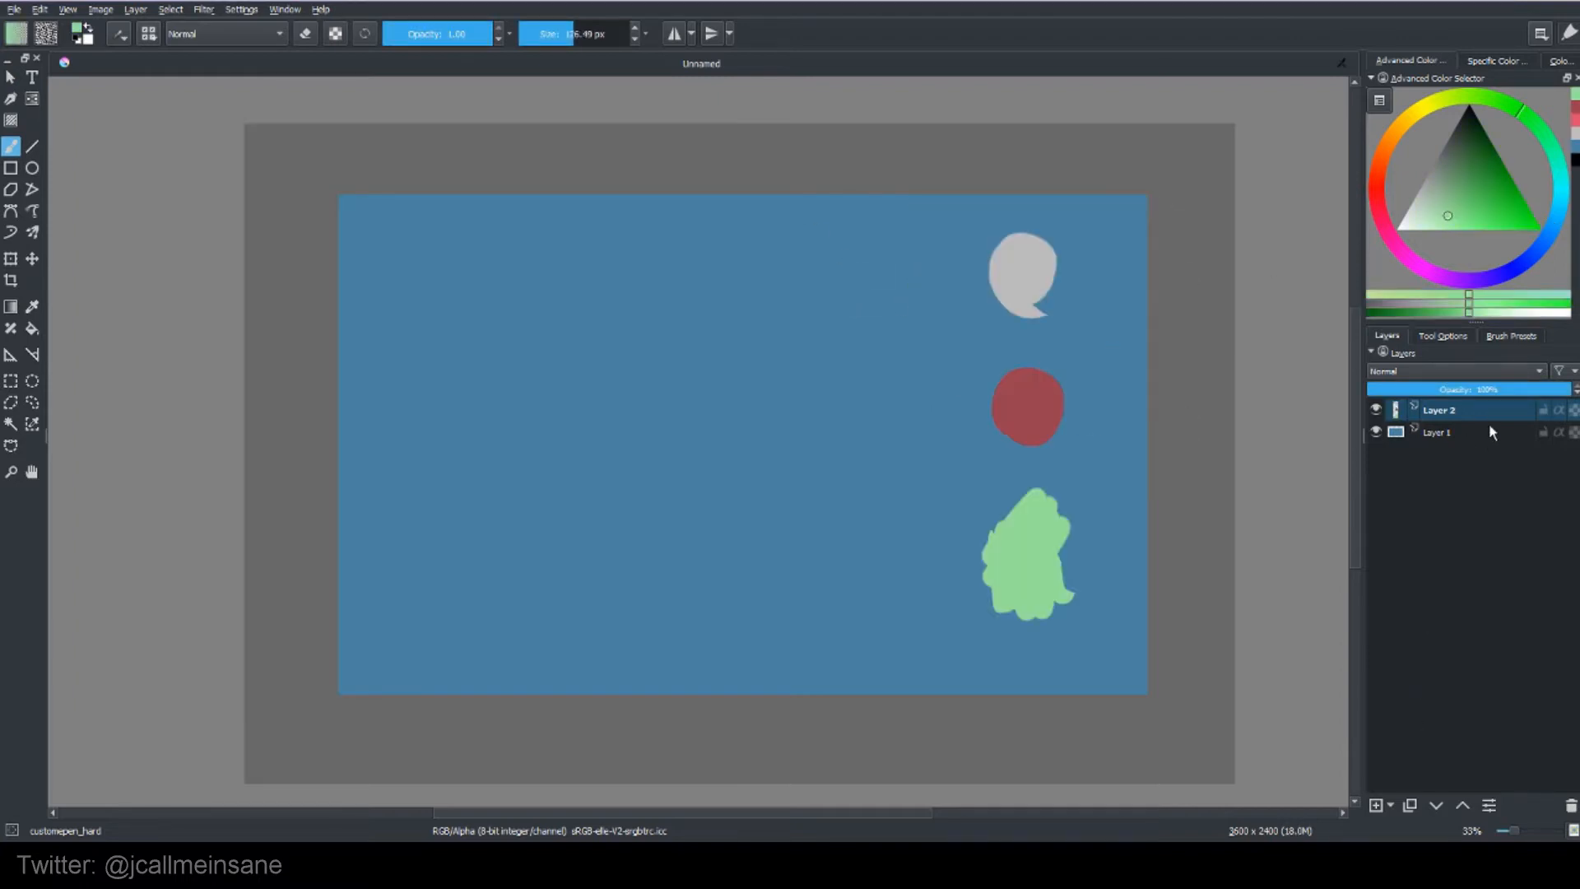
# Open the layer style settings of Layer 2, and turn on the preview and the Drop Shadow effect.
pyautogui.rightClick(1436, 408)
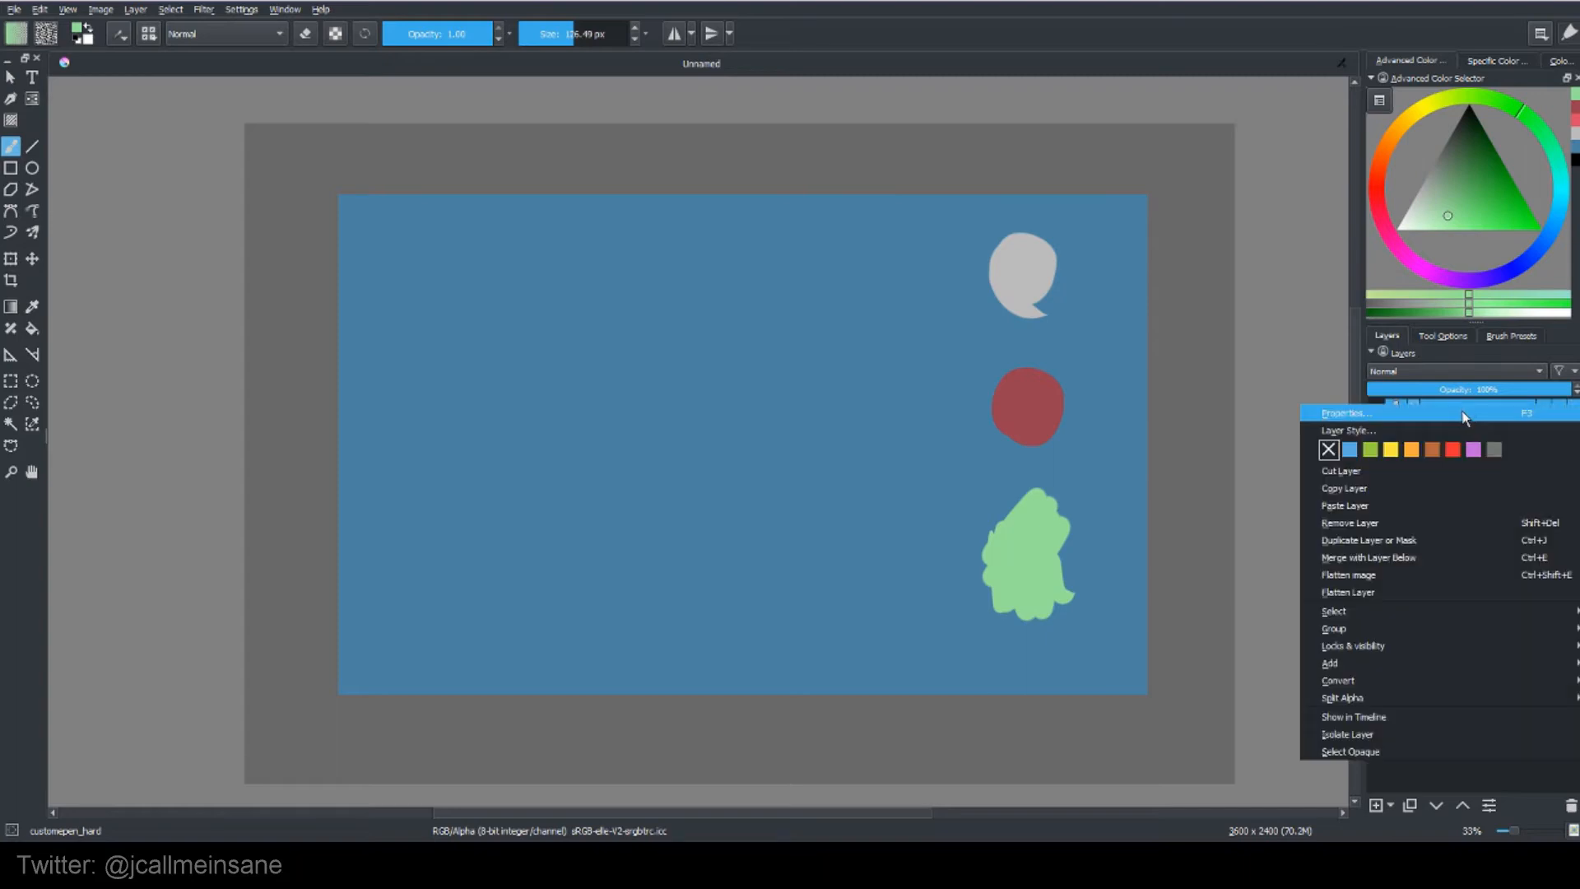
pyautogui.click(1388, 430)
pyautogui.moveTo(983, 123); pyautogui.dragTo(644, 125)
pyautogui.click(218, 185)
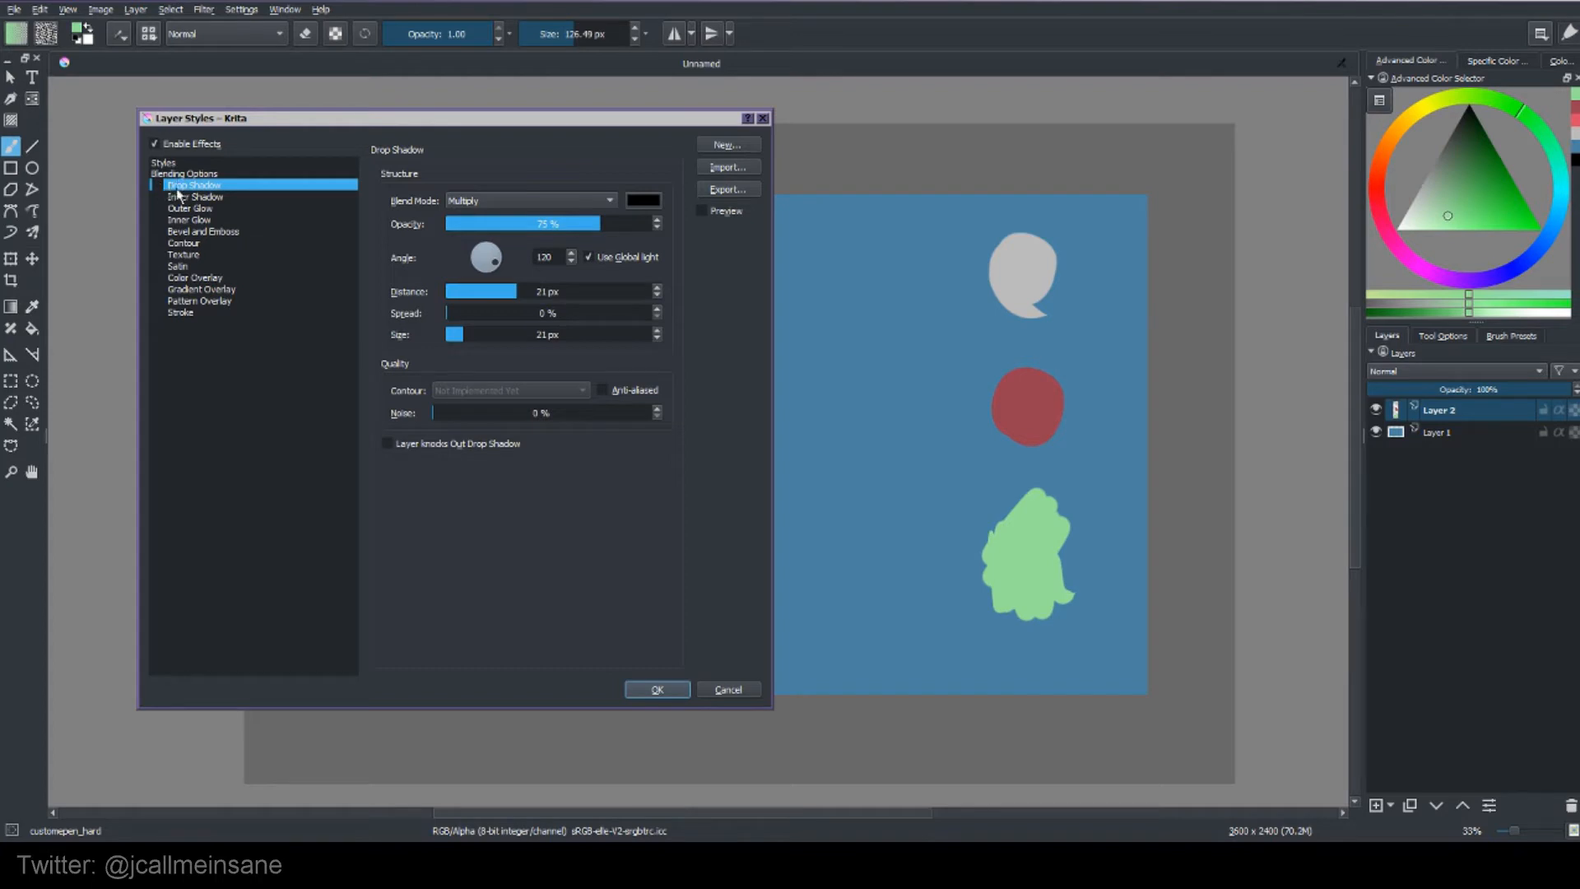
pyautogui.click(703, 213)
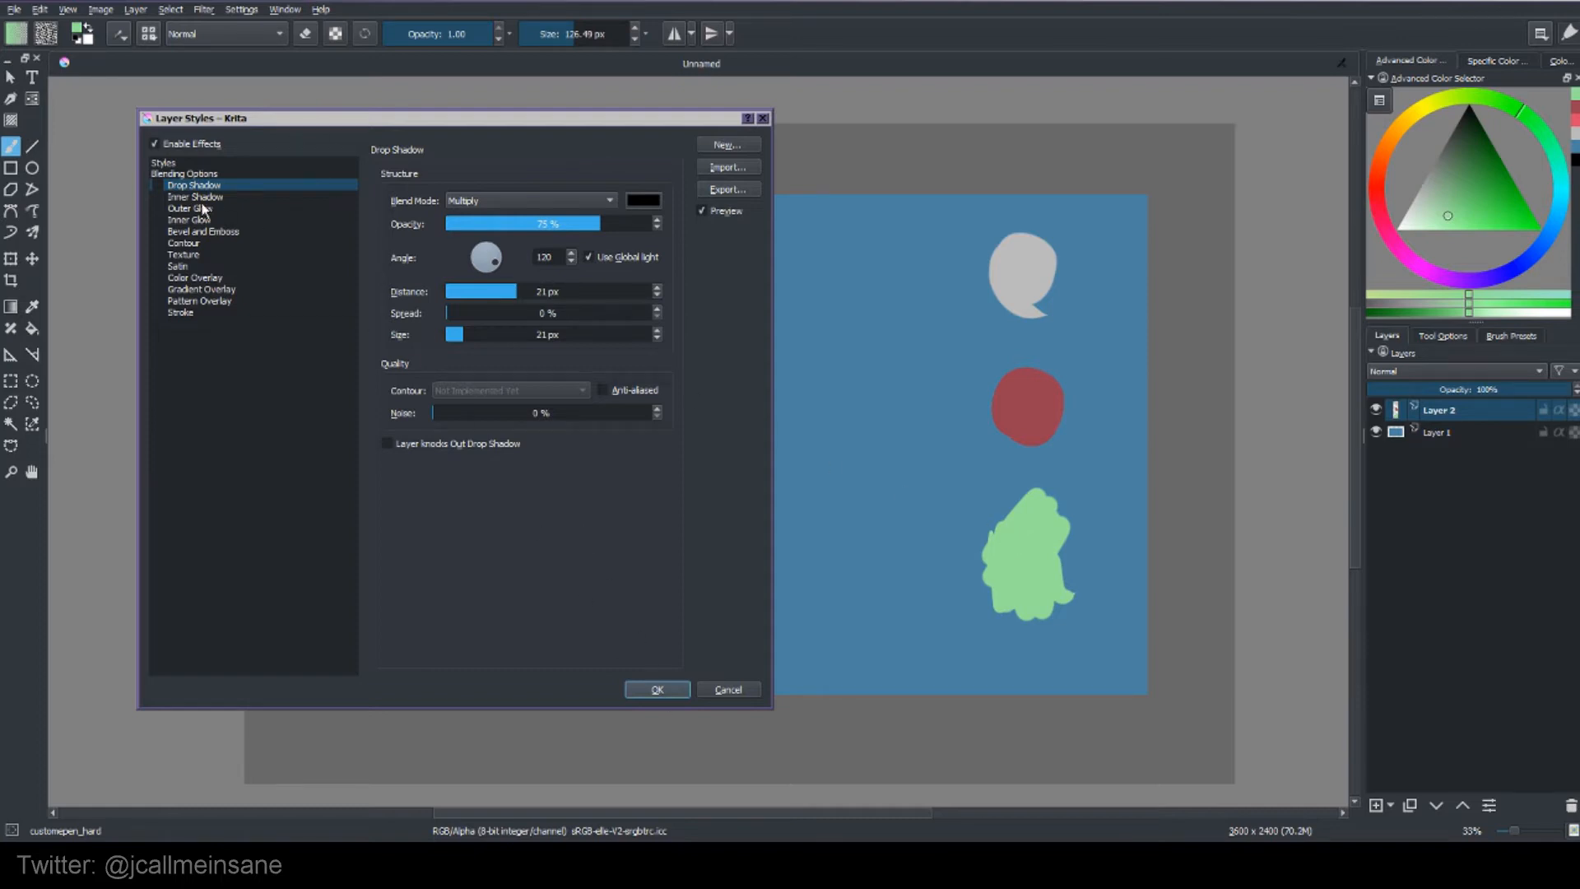
pyautogui.click(161, 188)
pyautogui.click(158, 186)
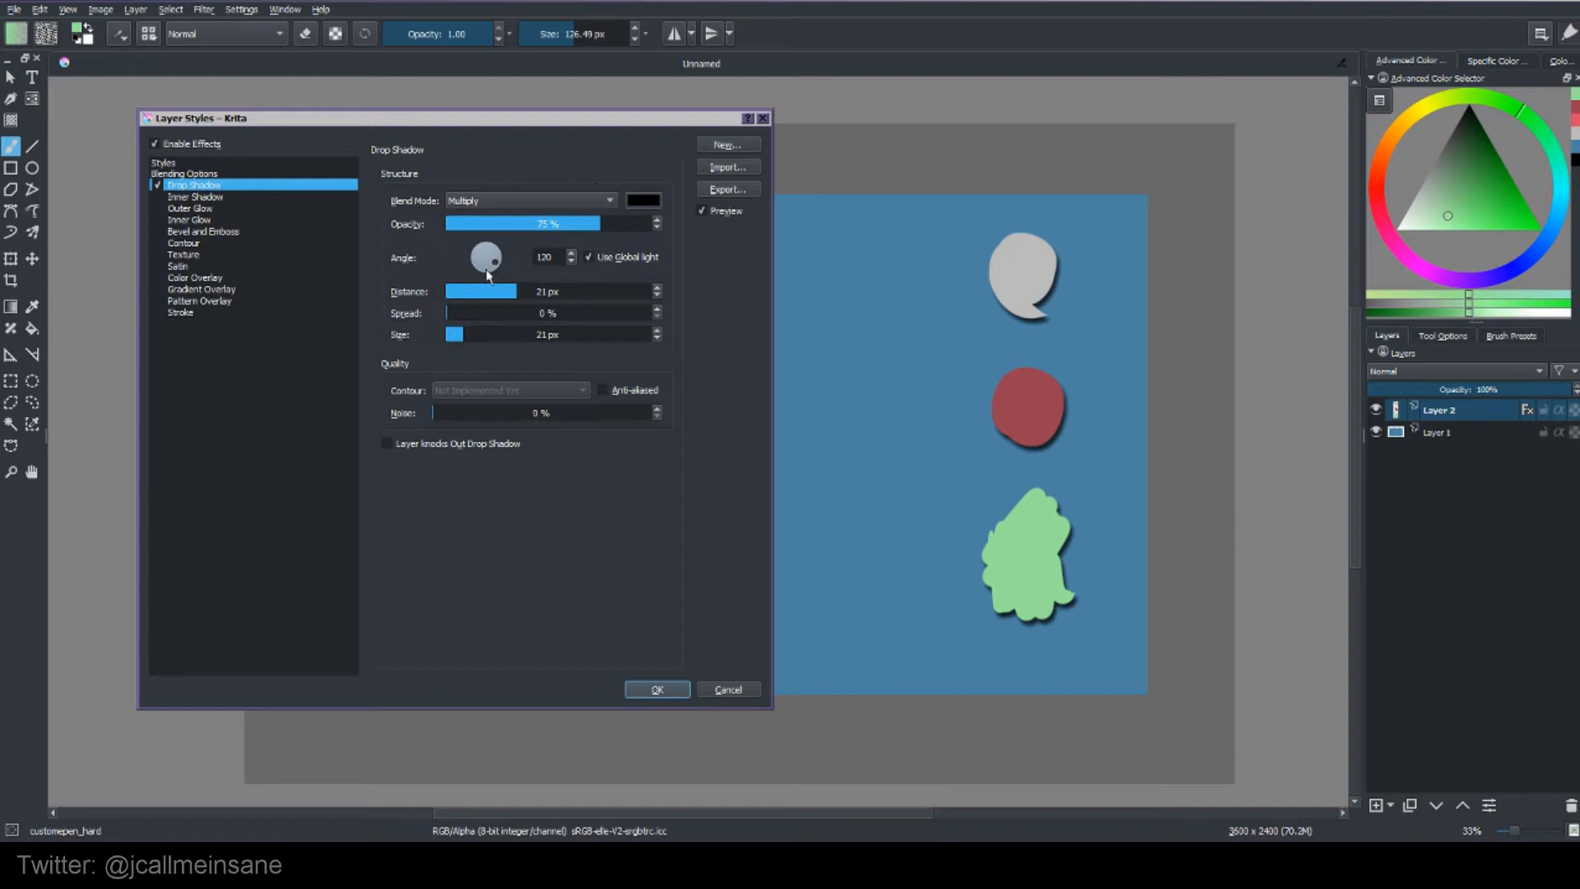
# Set the drop shadow's angle to -61 and, after trying 100% and 16%, its opacity to 50%.
pyautogui.moveTo(496, 260); pyautogui.dragTo(481, 261)
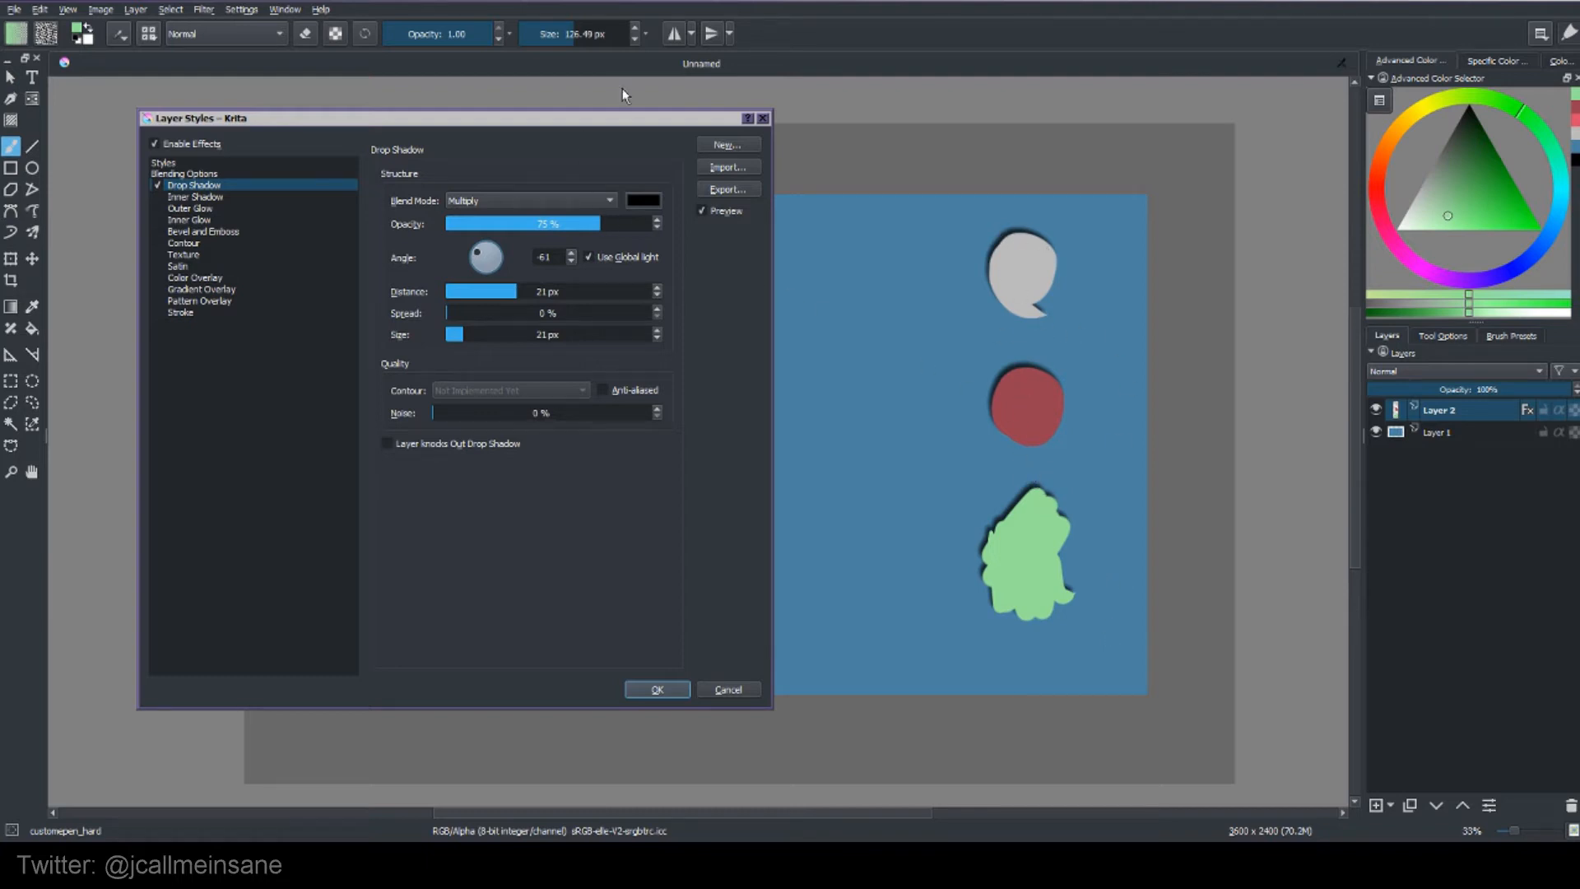
pyautogui.moveTo(607, 224); pyautogui.dragTo(658, 225)
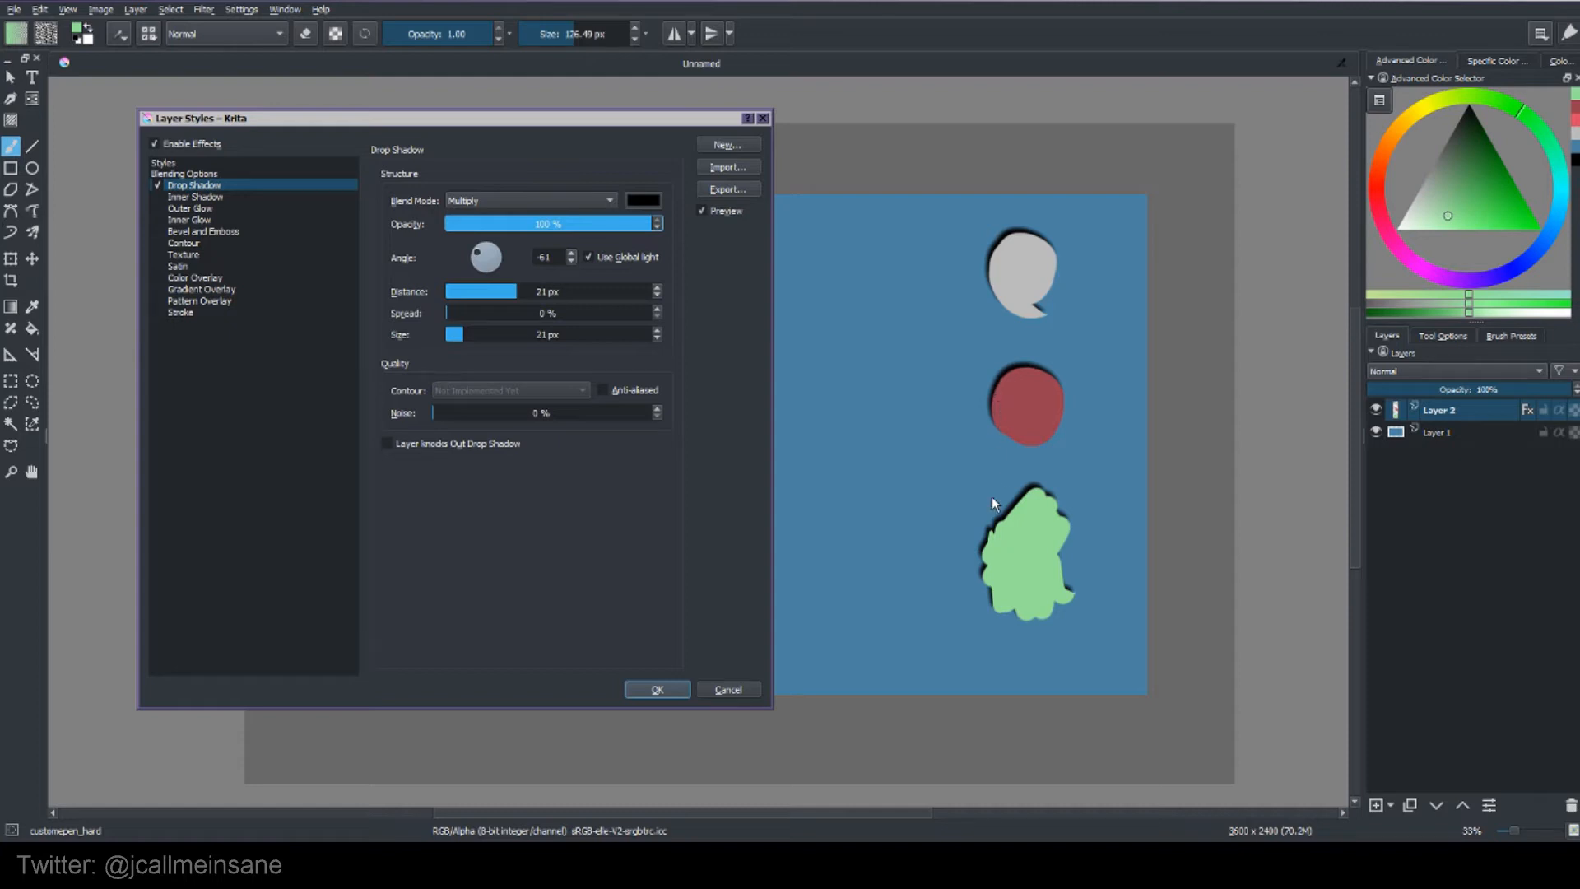
pyautogui.moveTo(643, 224); pyautogui.dragTo(483, 231)
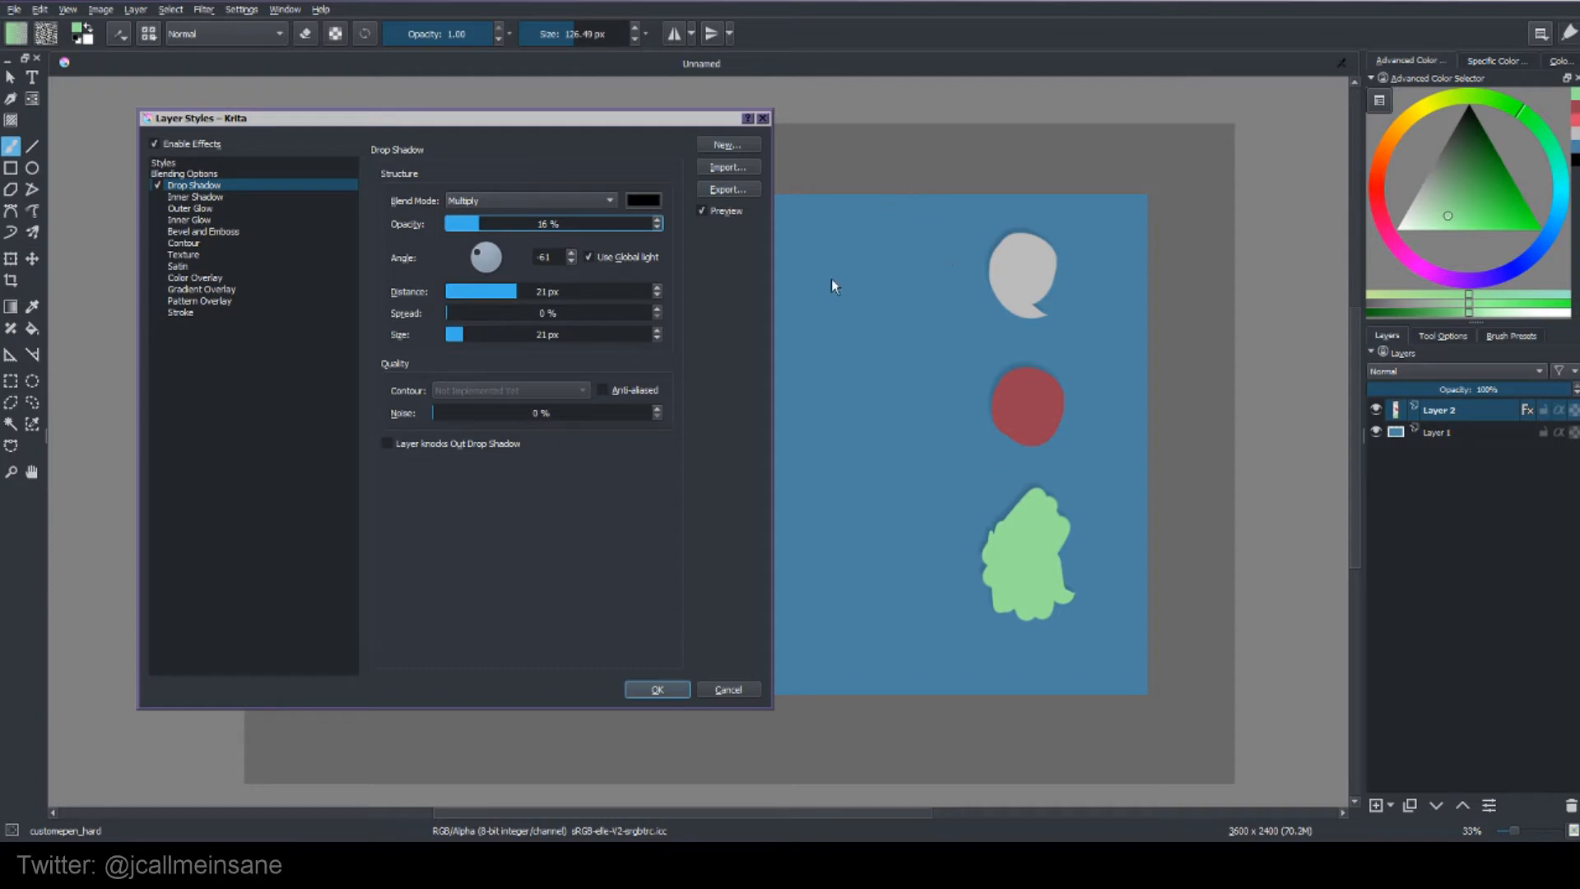
pyautogui.moveTo(642, 224); pyautogui.dragTo(662, 239)
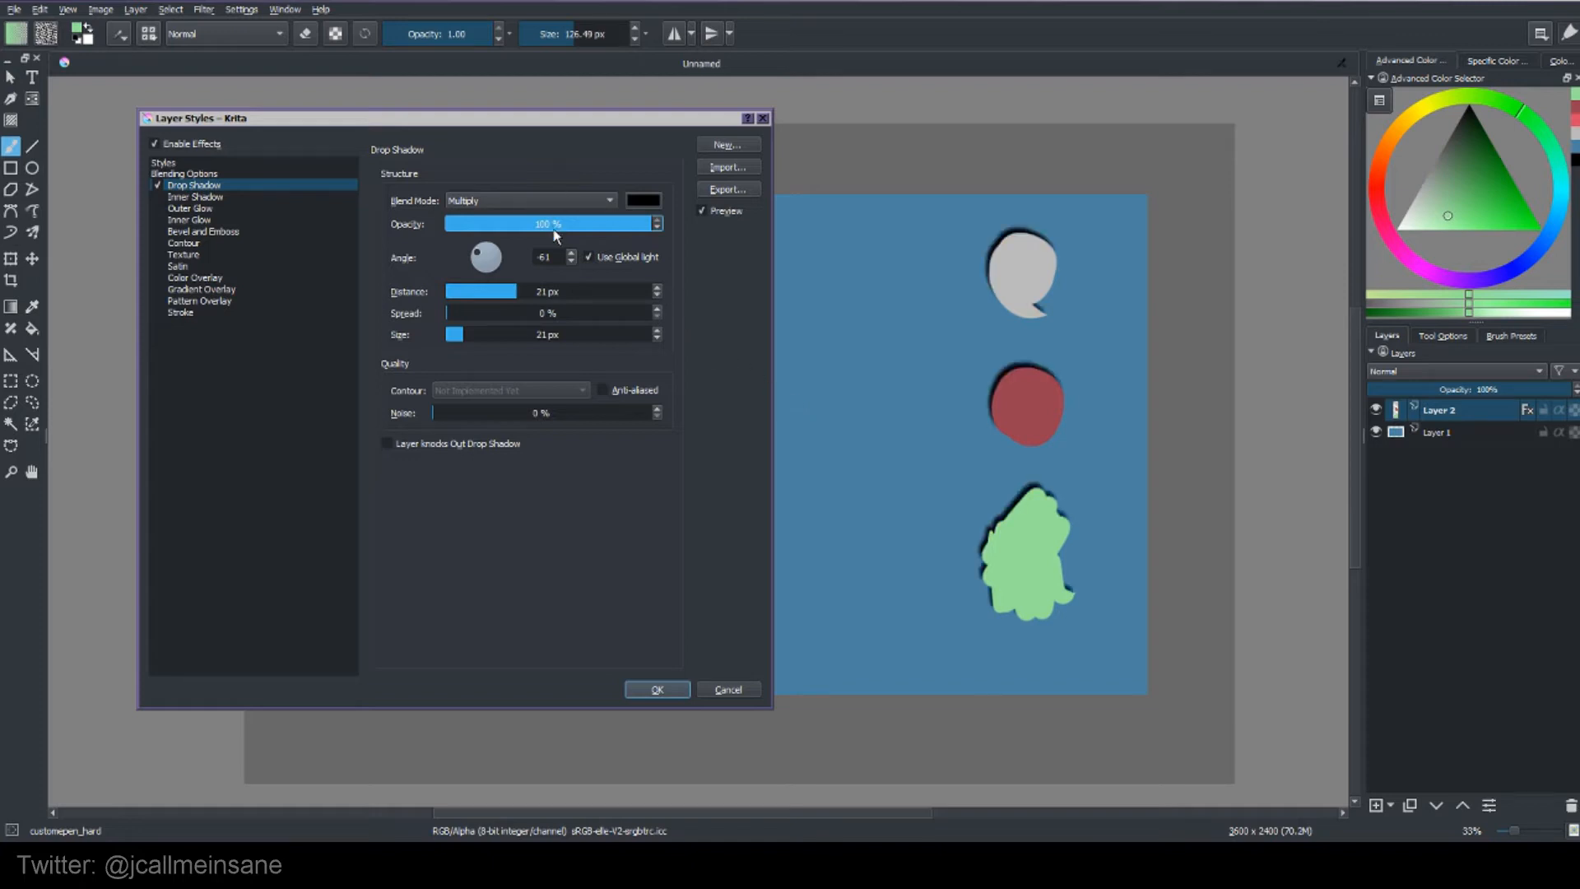
pyautogui.moveTo(553, 229); pyautogui.dragTo(553, 231)
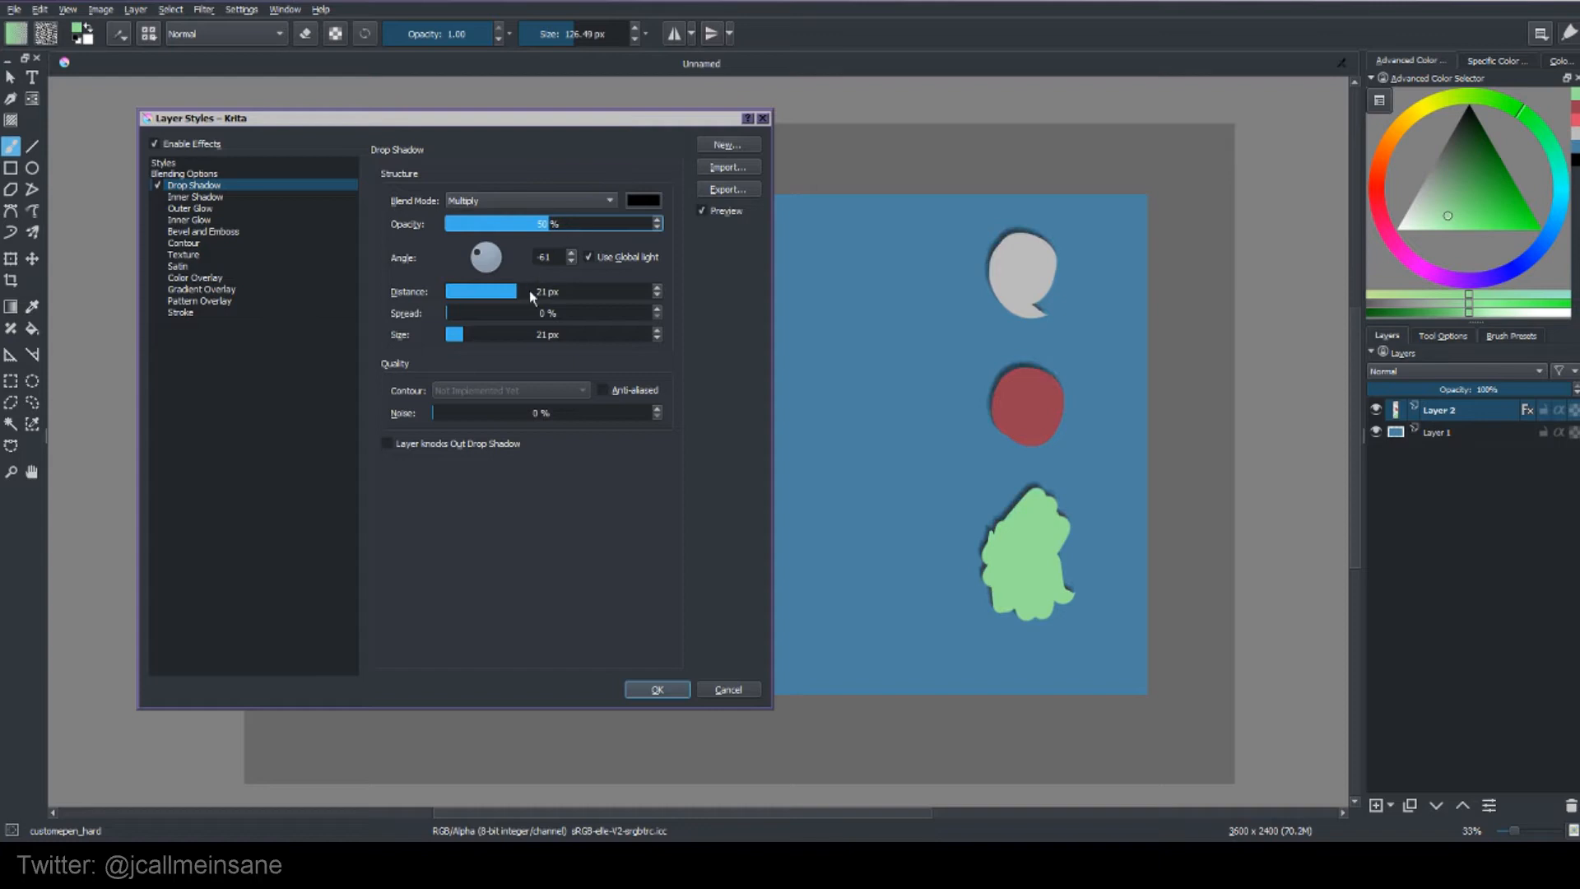
# Try a 500 px distance and a larger size for the drop shadow, and settle on 20 px distance and 21 px size.
pyautogui.moveTo(543, 299); pyautogui.dragTo(663, 294)
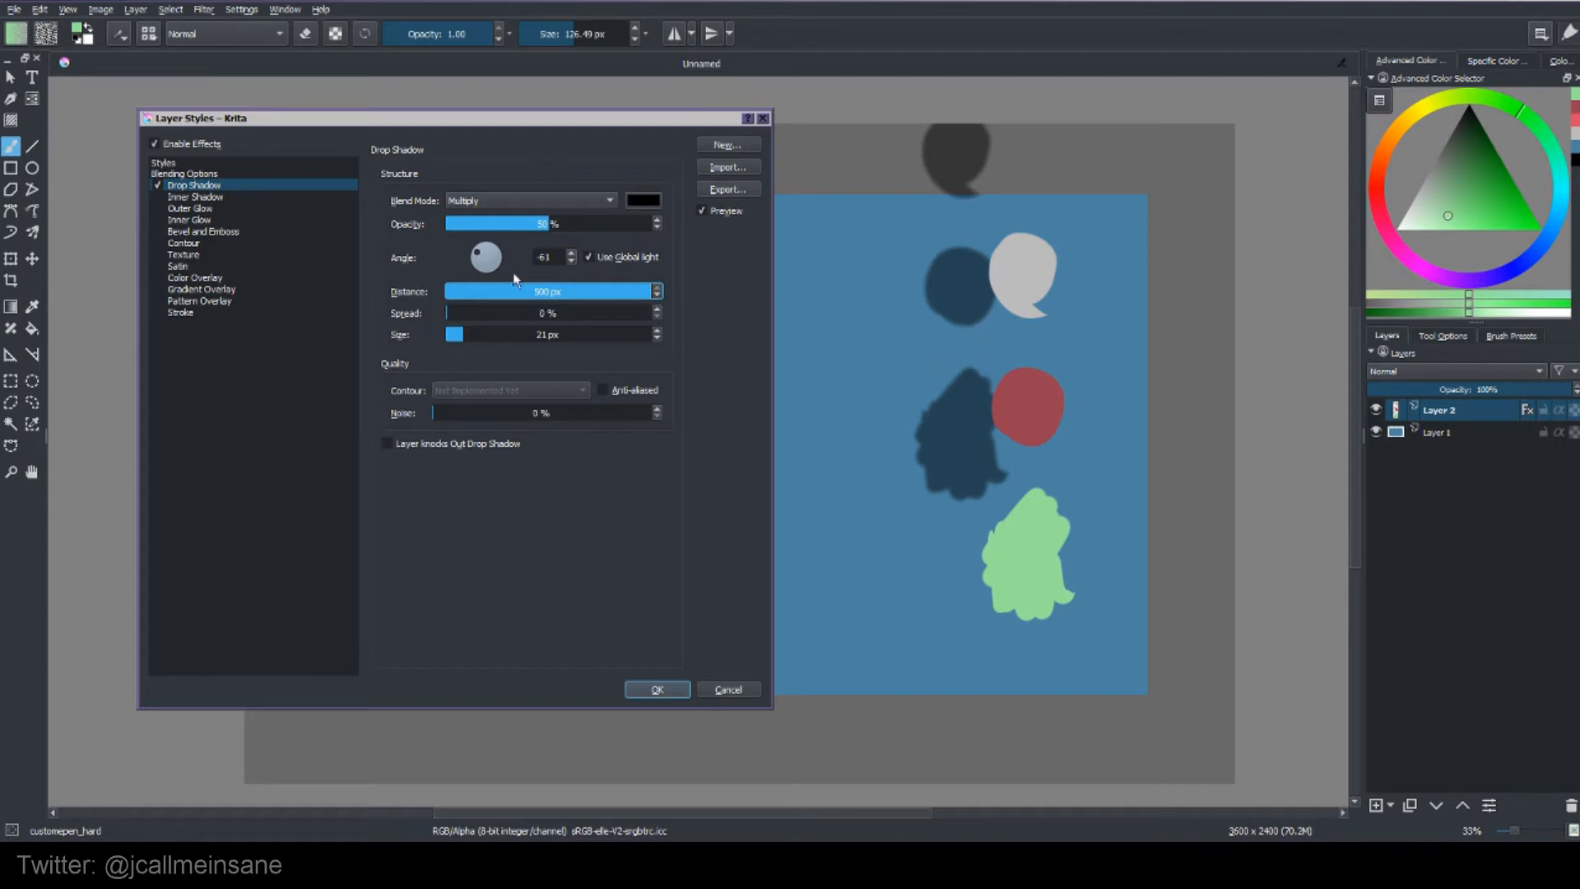
pyautogui.click(491, 291)
pyautogui.moveTo(492, 294); pyautogui.dragTo(525, 313)
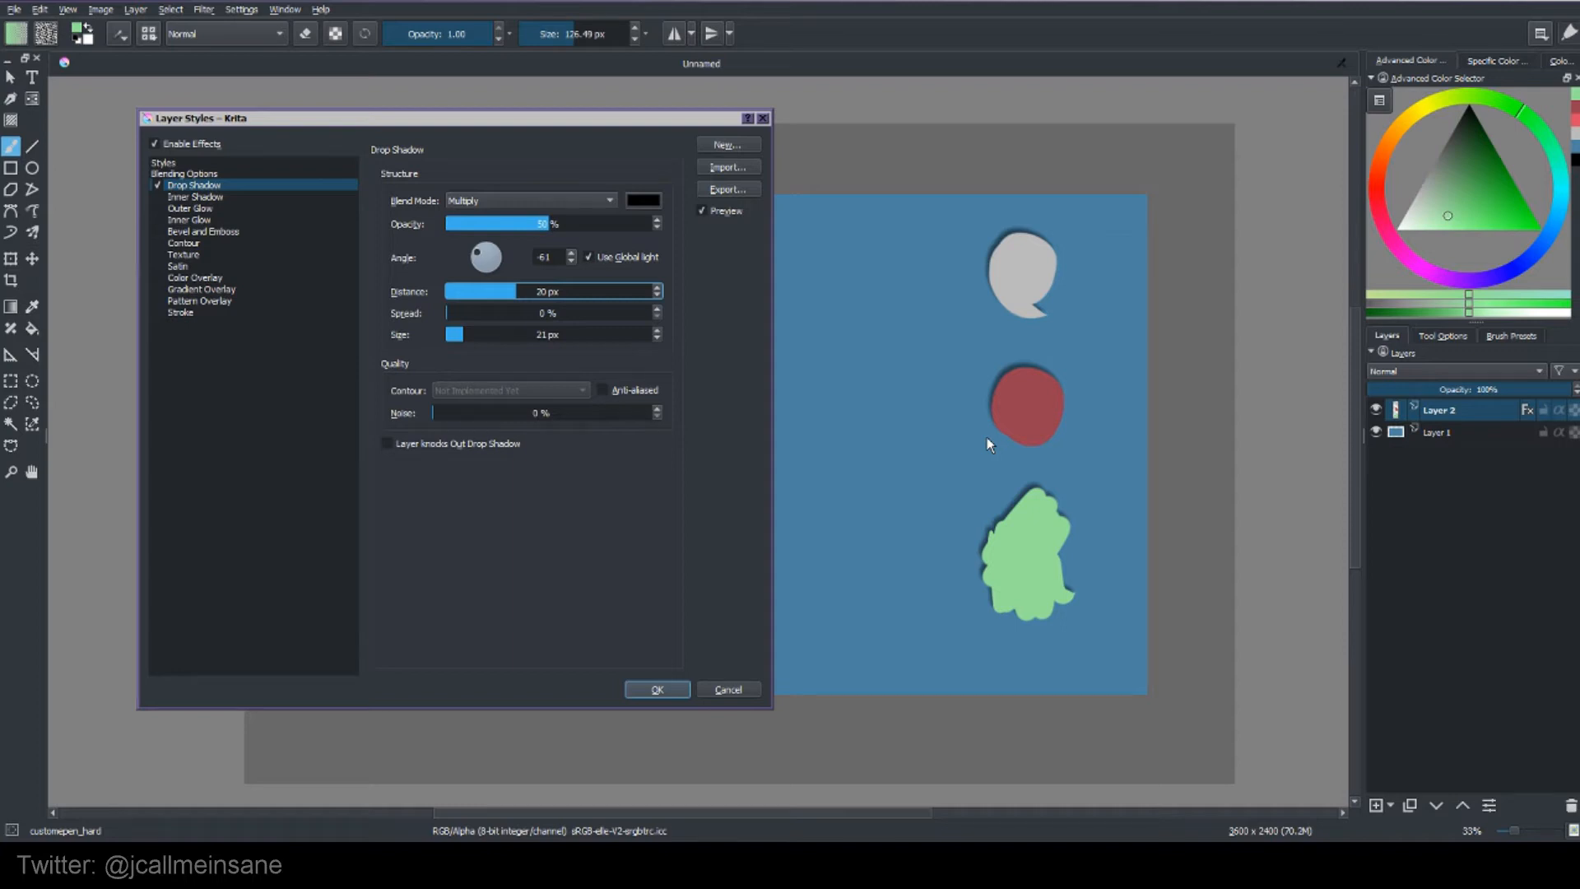
pyautogui.moveTo(492, 332); pyautogui.dragTo(570, 335)
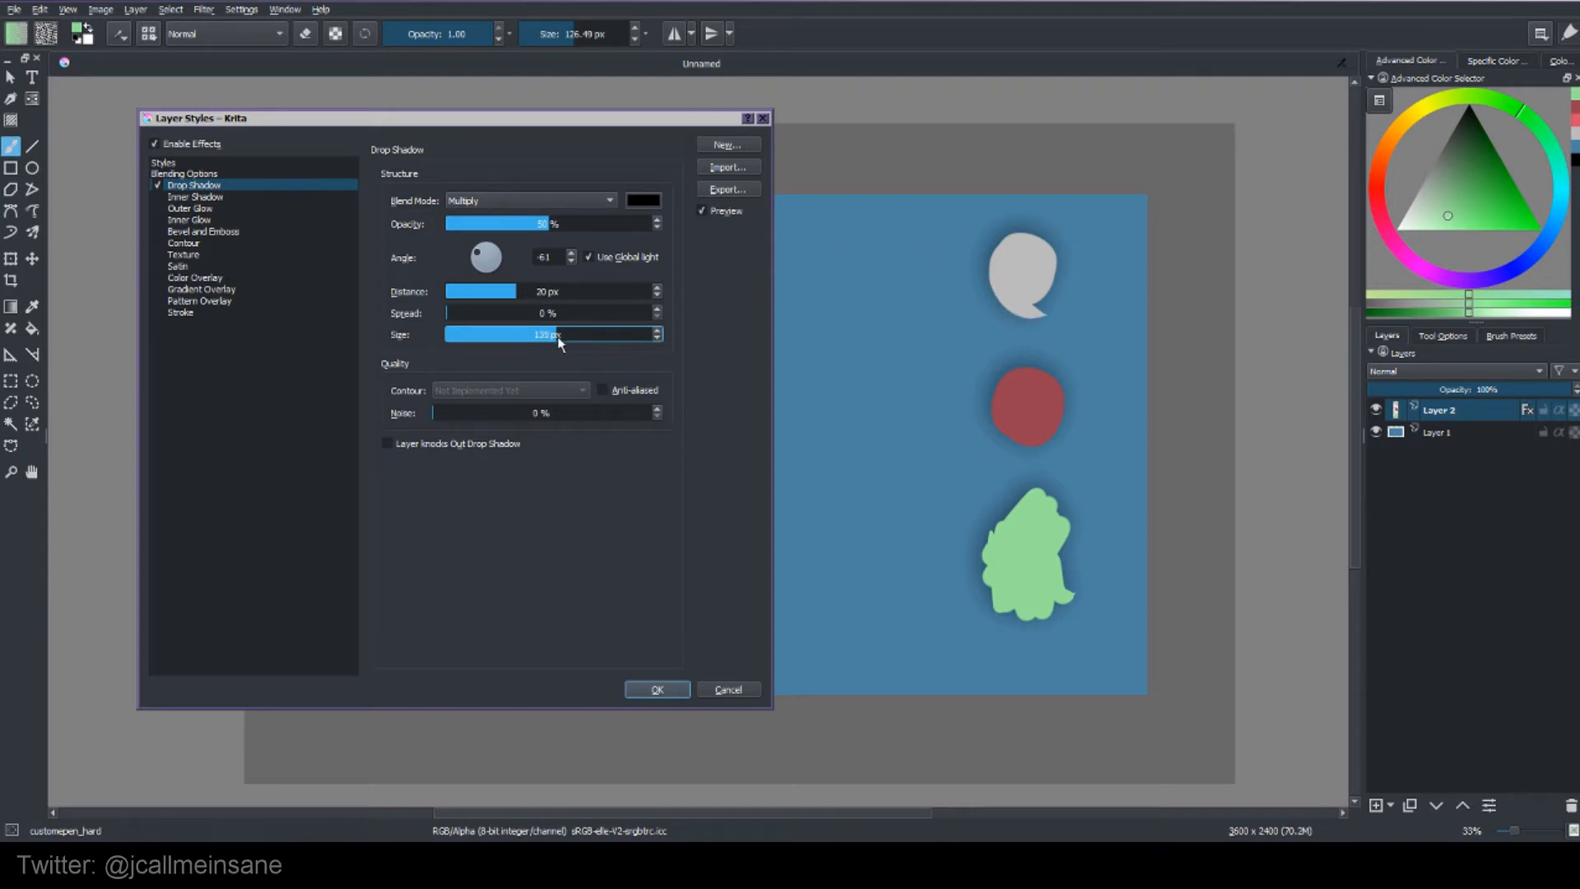
pyautogui.moveTo(565, 337); pyautogui.dragTo(466, 341)
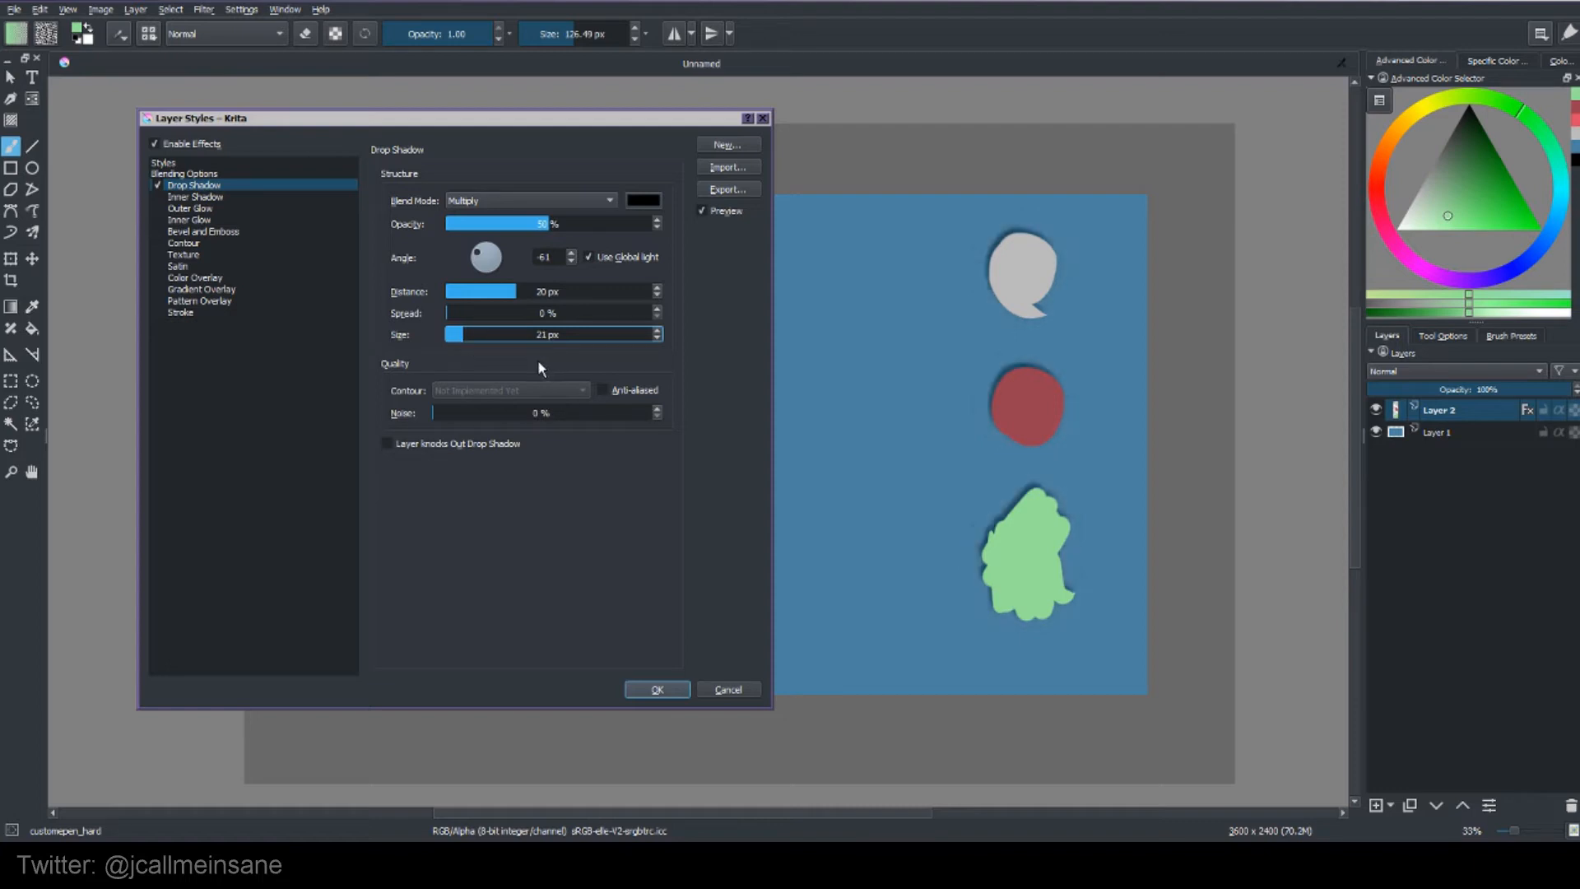
# Try raising the drop shadow's spread to 100%, and return it to 0%.
pyautogui.moveTo(464, 315); pyautogui.dragTo(559, 316)
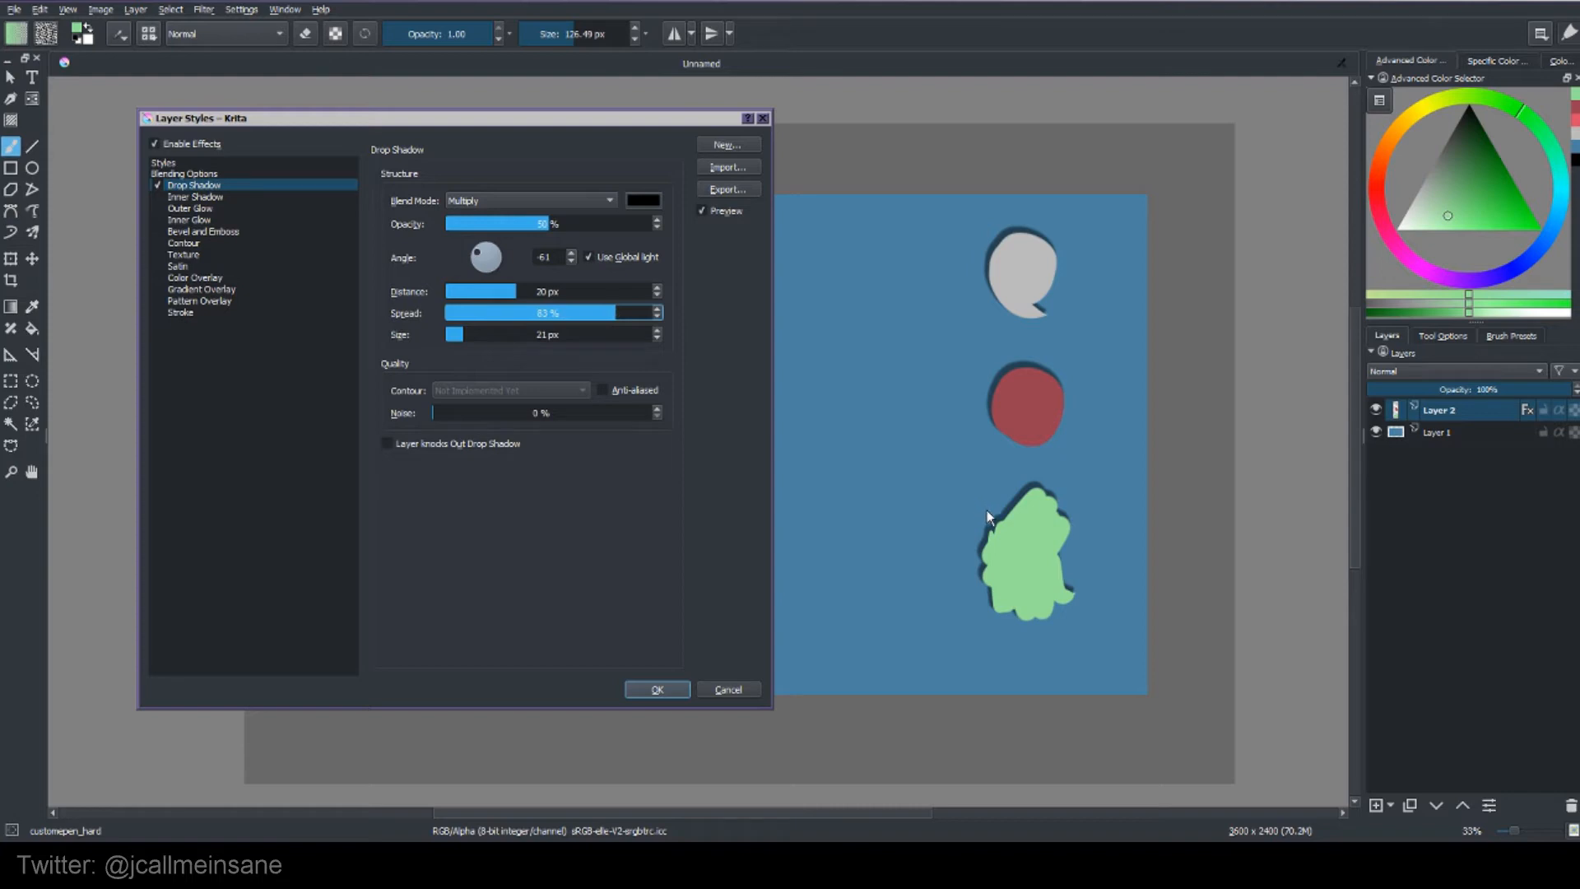
pyautogui.click(657, 310)
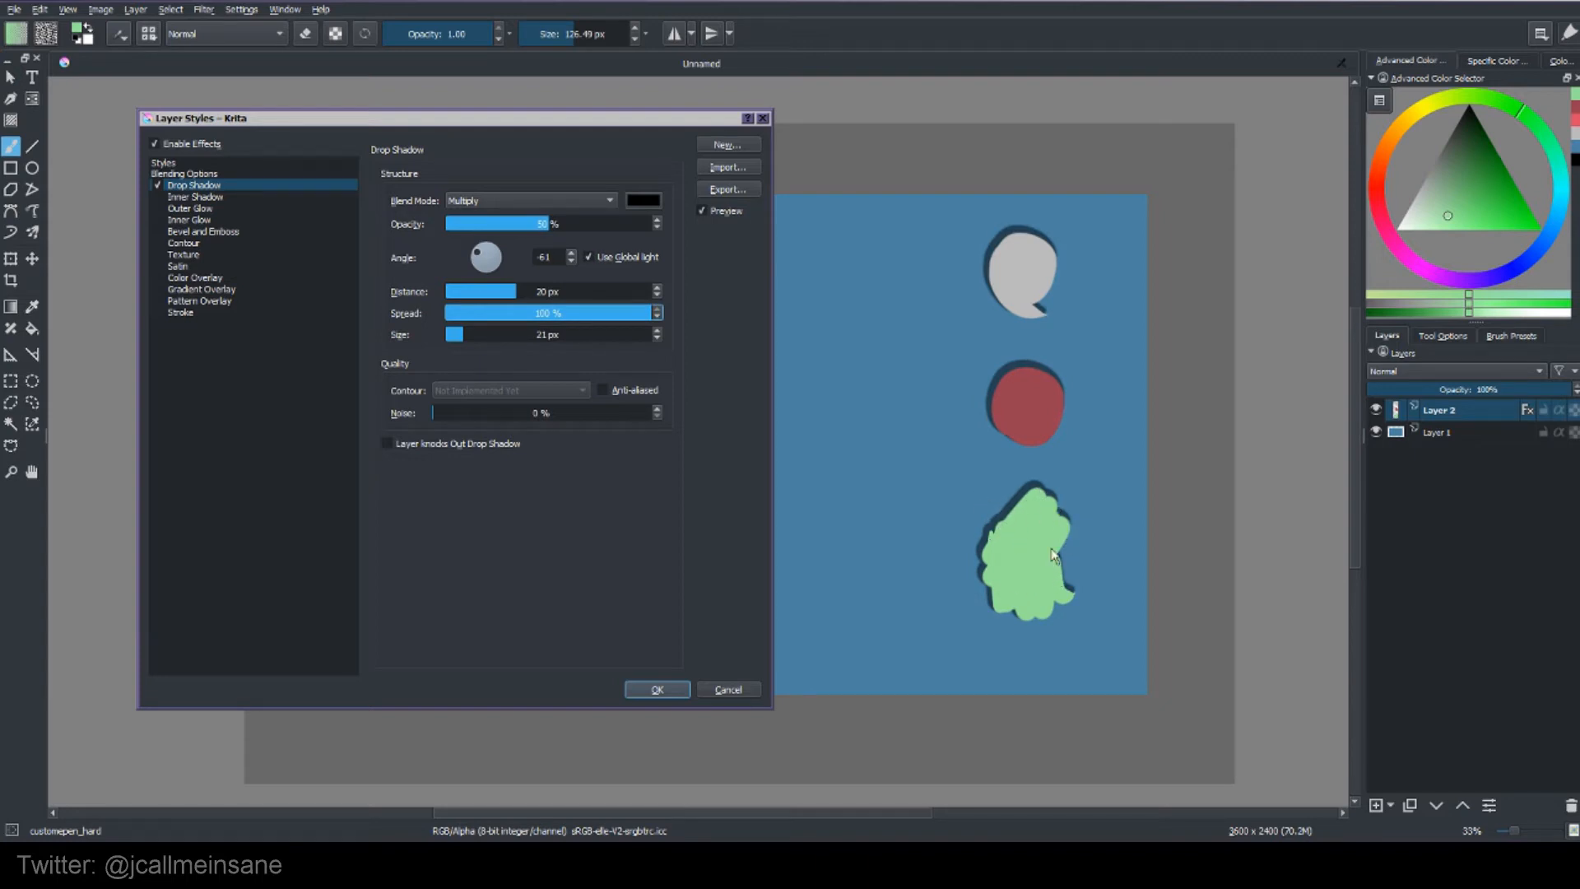
pyautogui.moveTo(533, 312); pyautogui.dragTo(440, 317)
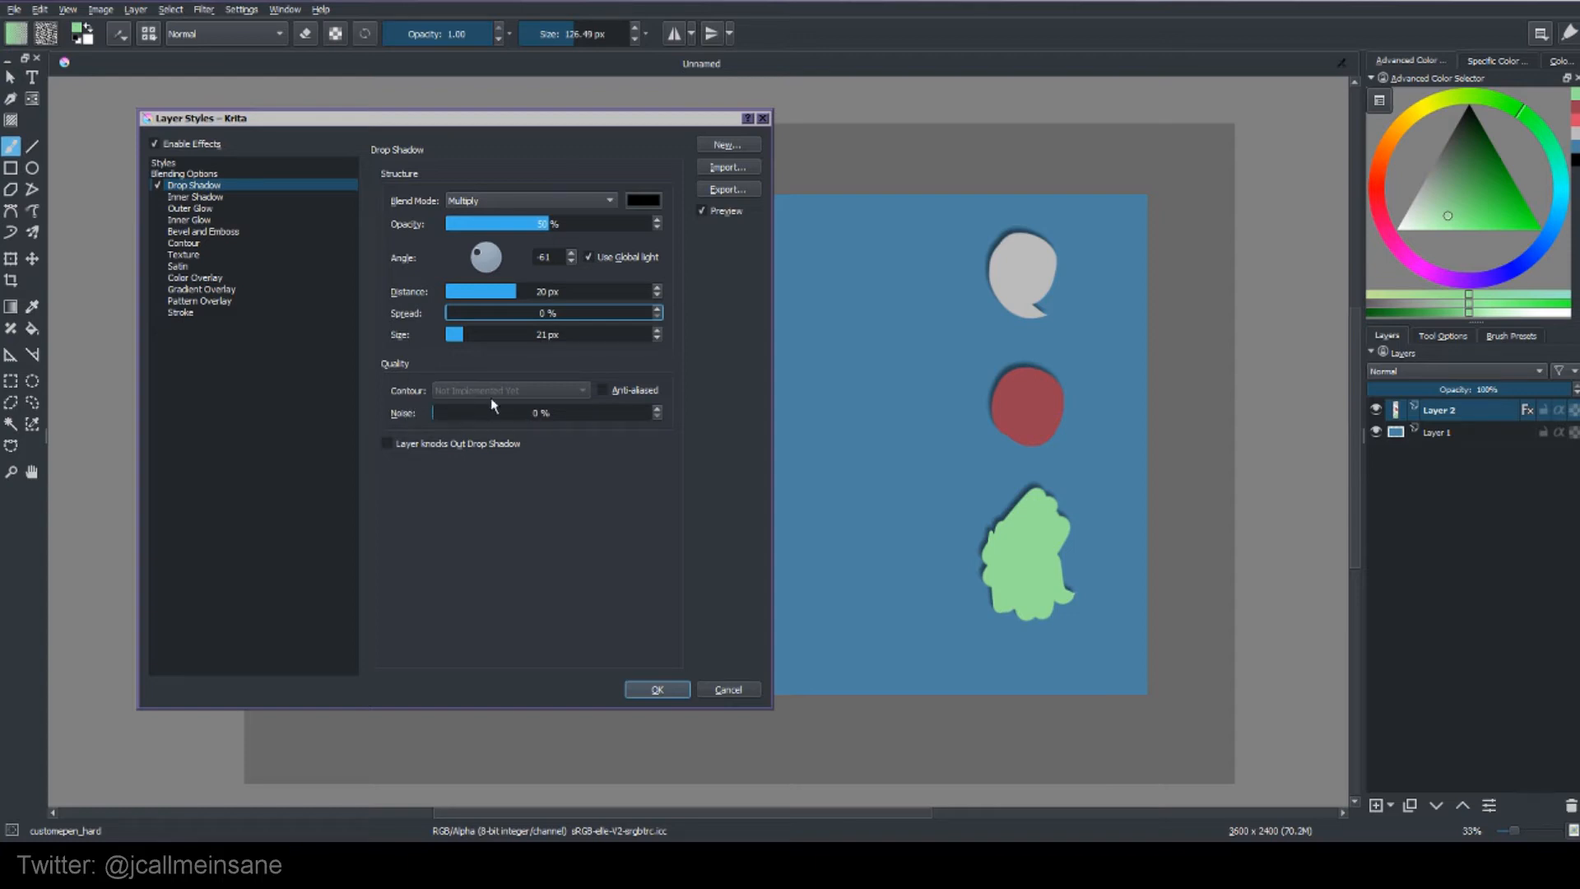
# Set the drop shadow's spread to 16% and size to 92 px, trying 79% noise and resetting it to 0%.
pyautogui.moveTo(475, 418); pyautogui.dragTo(606, 420)
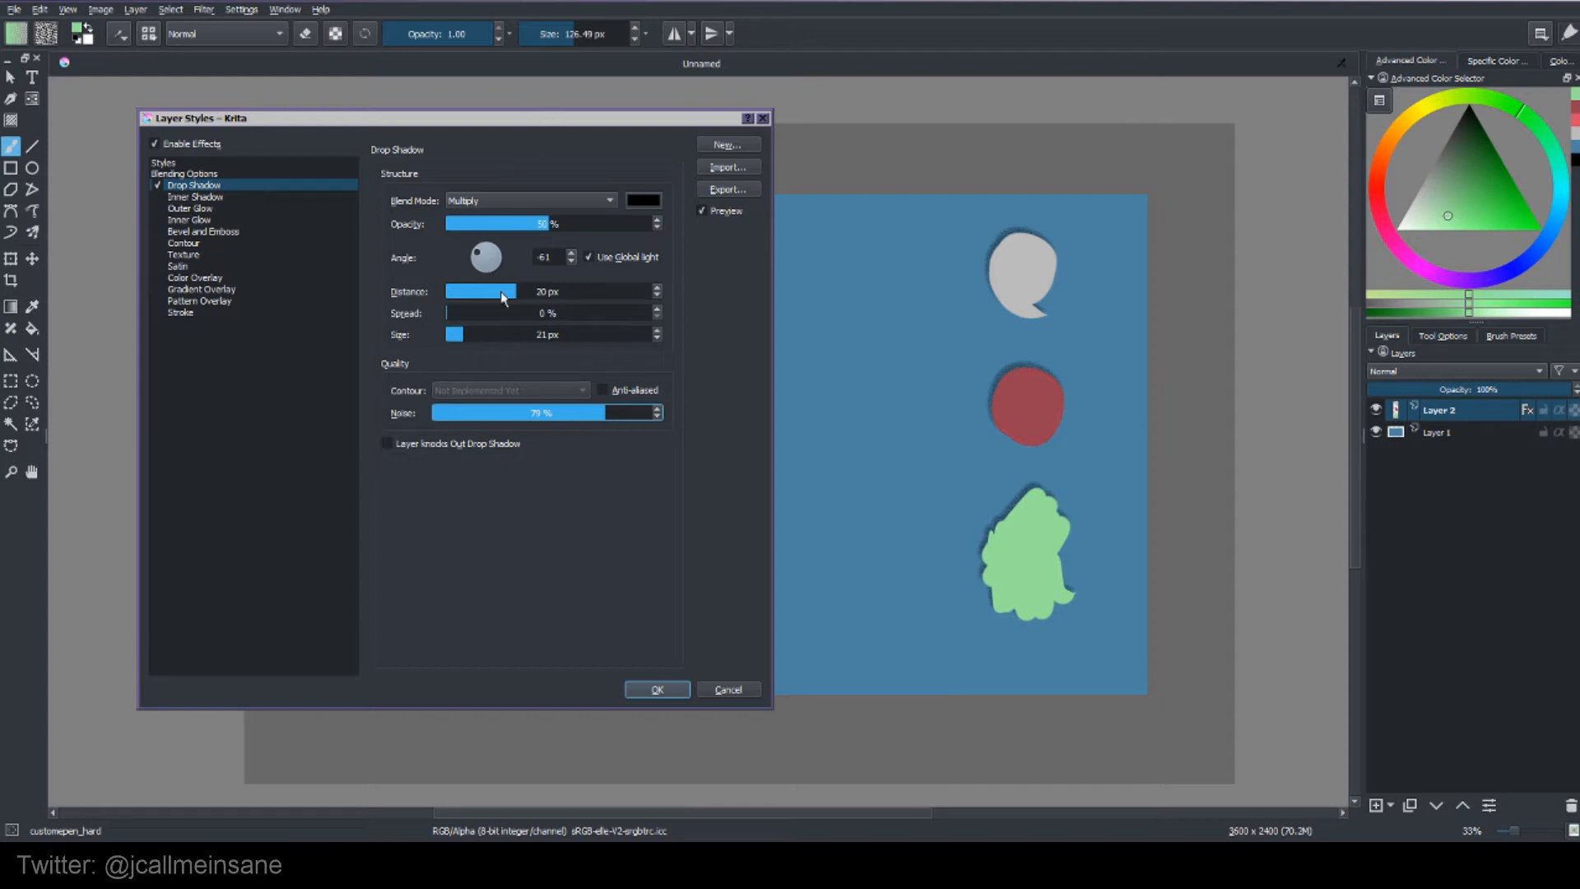
pyautogui.click(477, 312)
pyautogui.moveTo(485, 311); pyautogui.dragTo(512, 334)
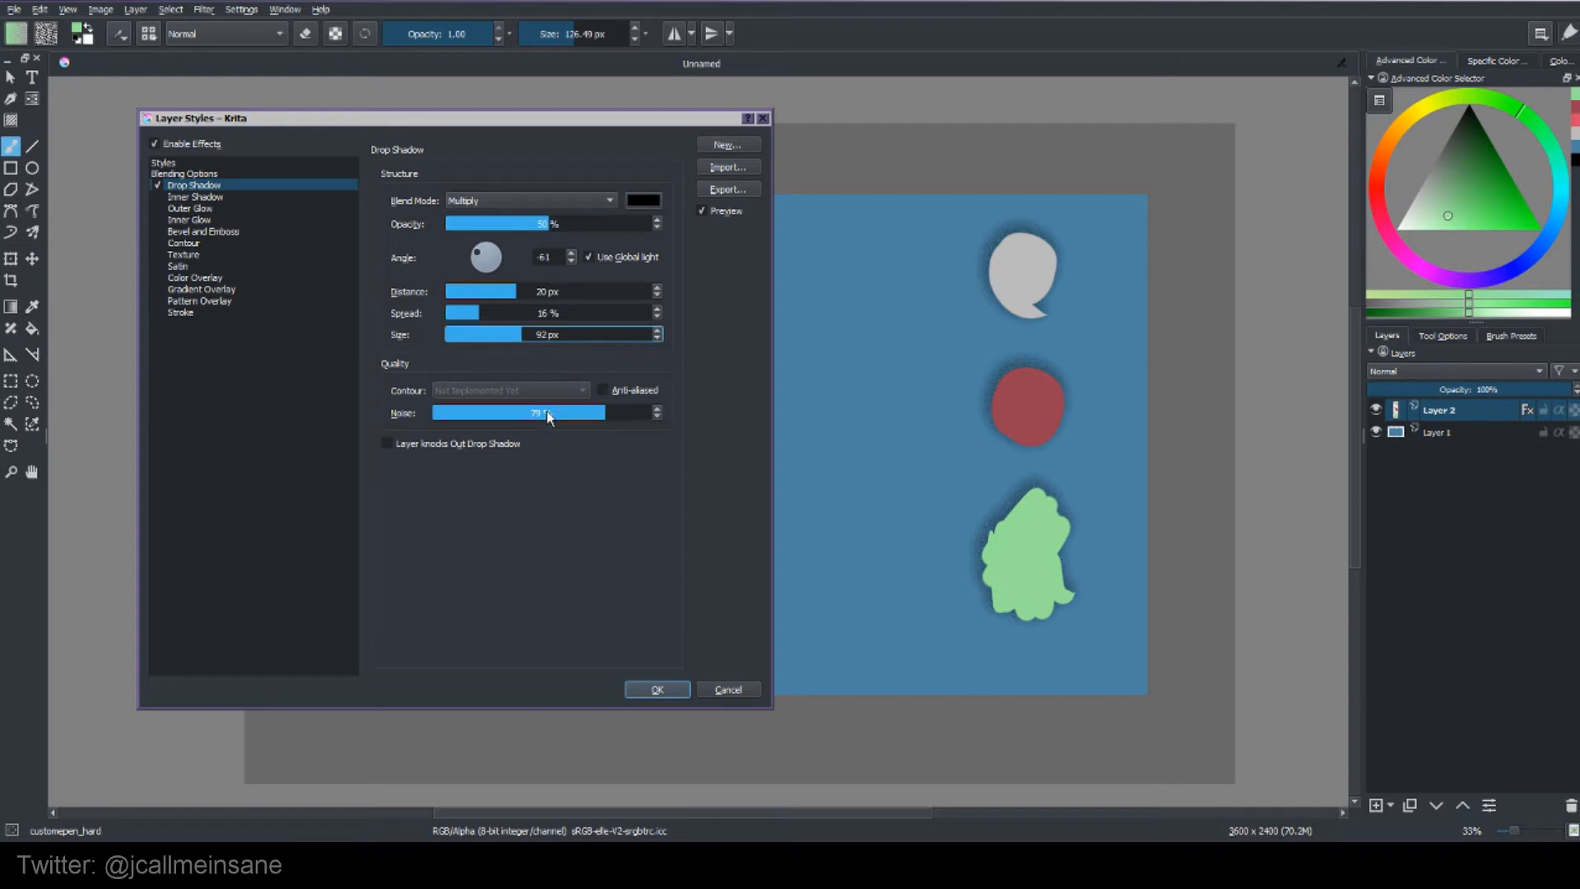
pyautogui.moveTo(510, 405); pyautogui.dragTo(436, 427)
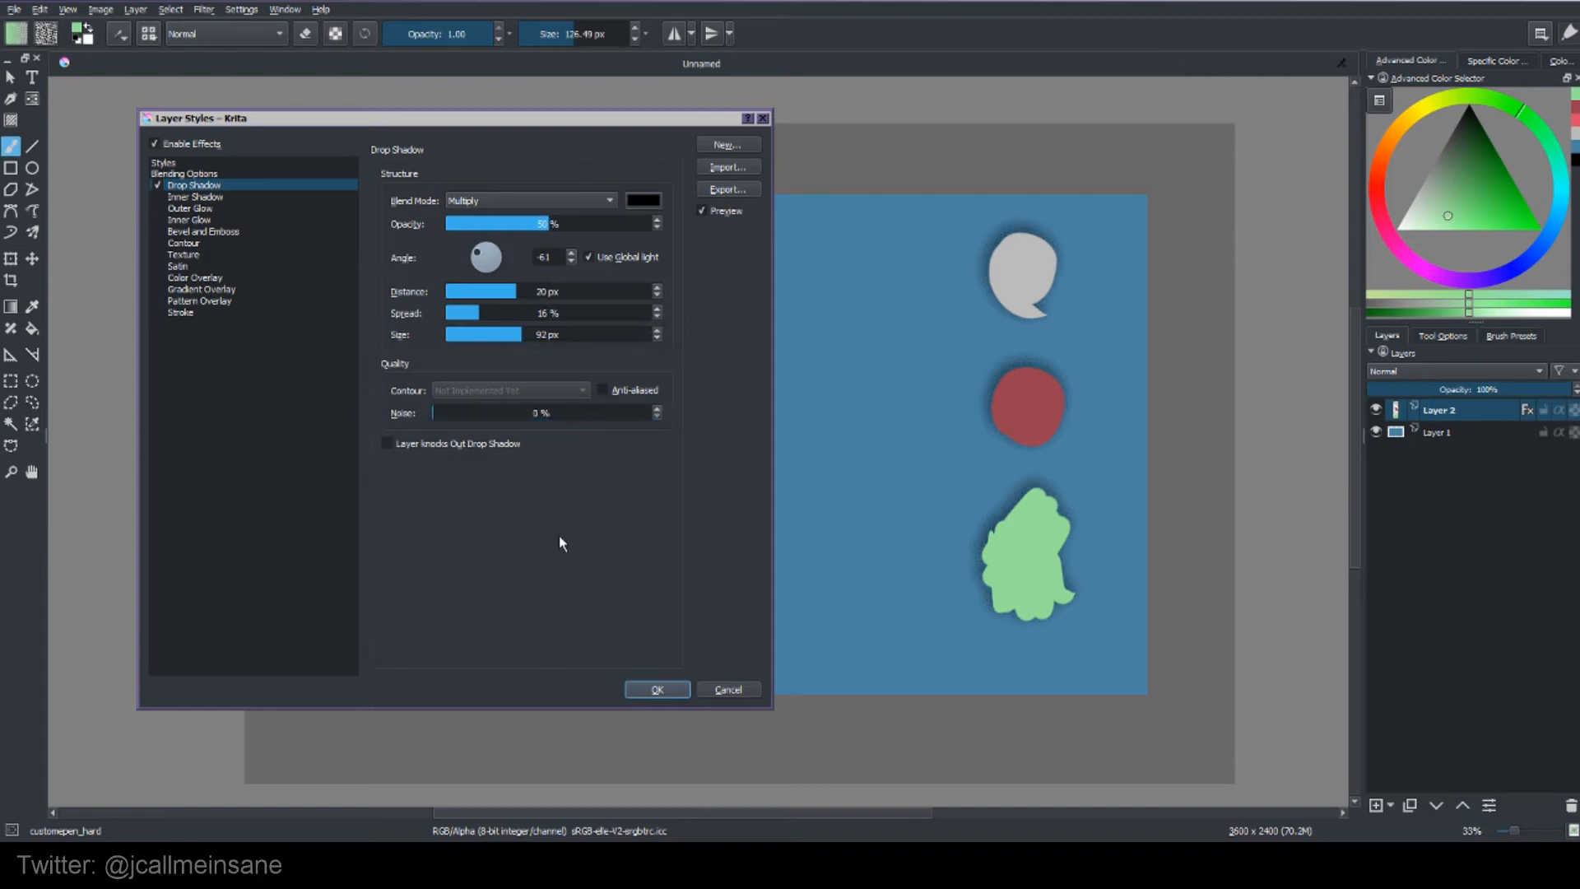
# Turn off the Drop Shadow effect and turn on Inner Shadow instead.
pyautogui.click(158, 187)
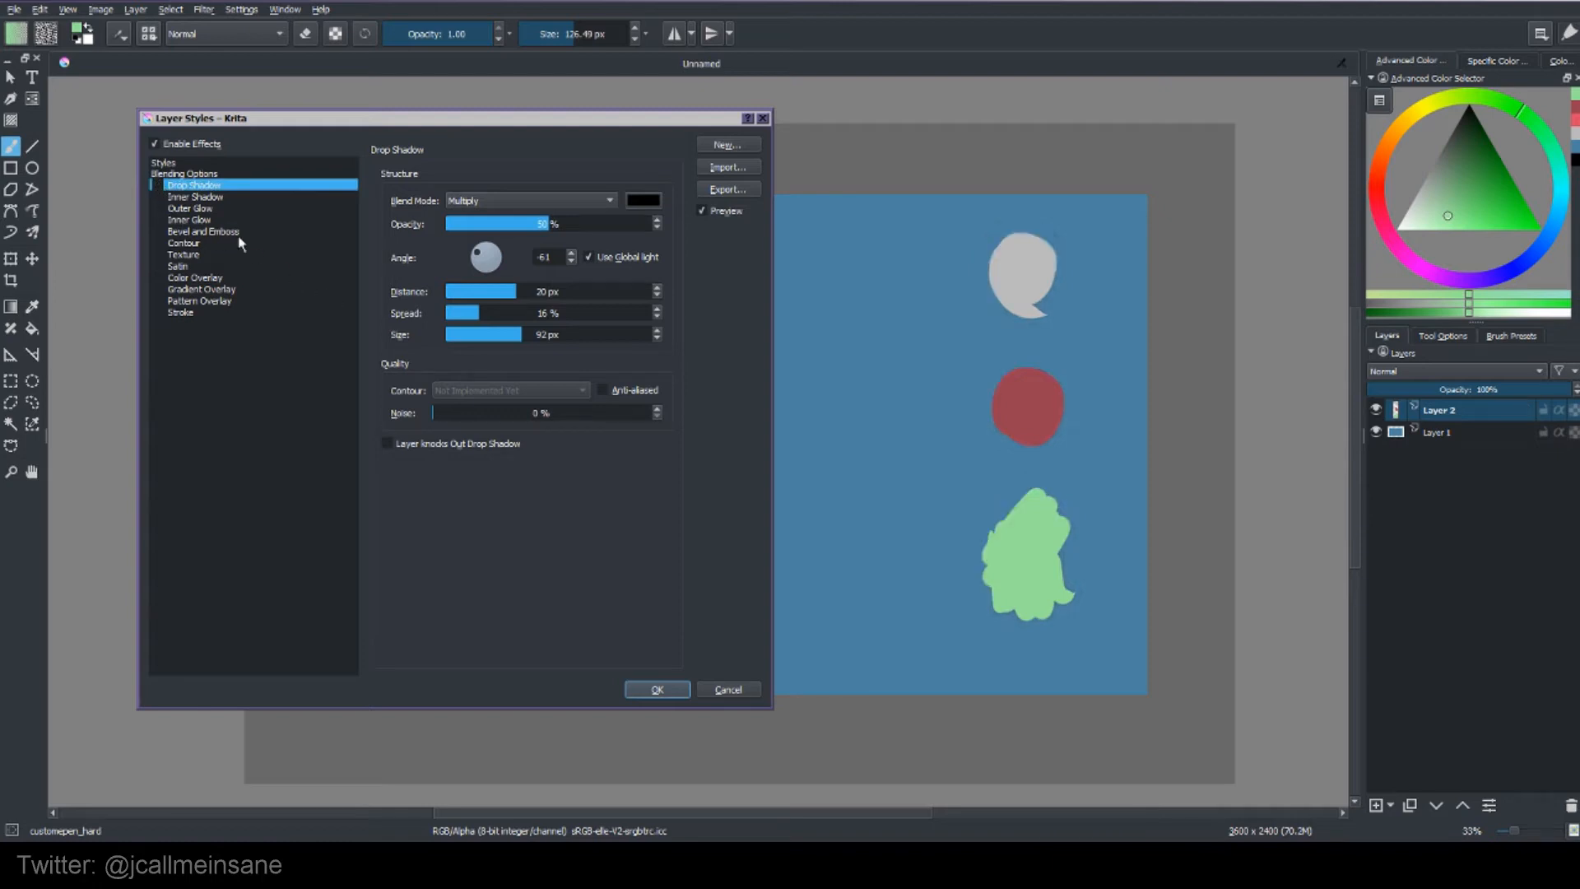
pyautogui.click(156, 197)
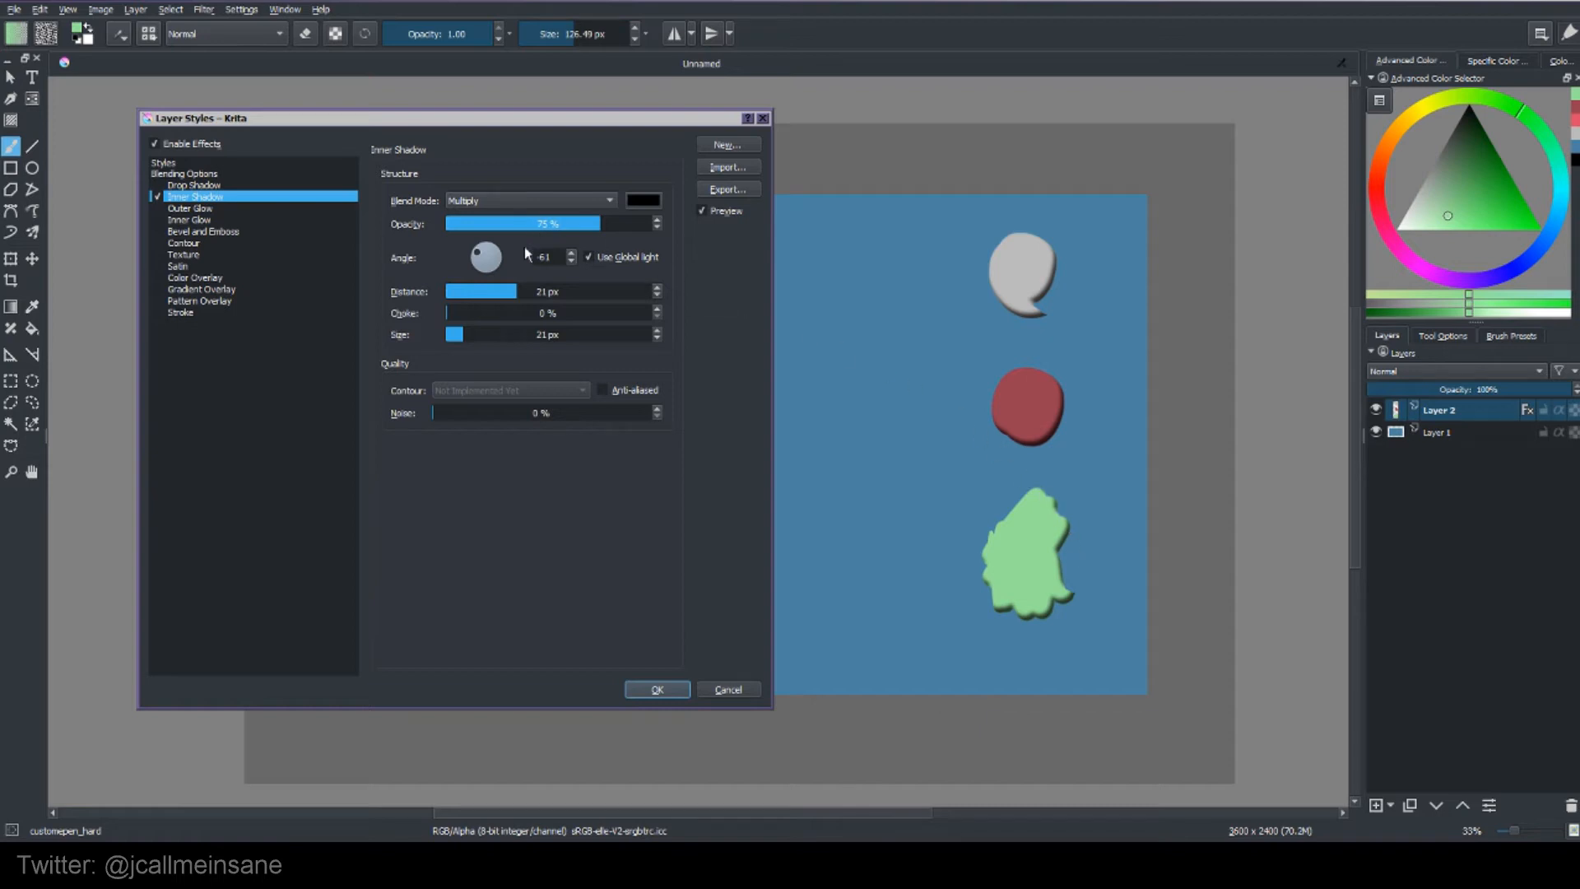
# Set the inner shadow's angle to -50 and, after trying 110 px, its distance to 0 px.
pyautogui.click(497, 249)
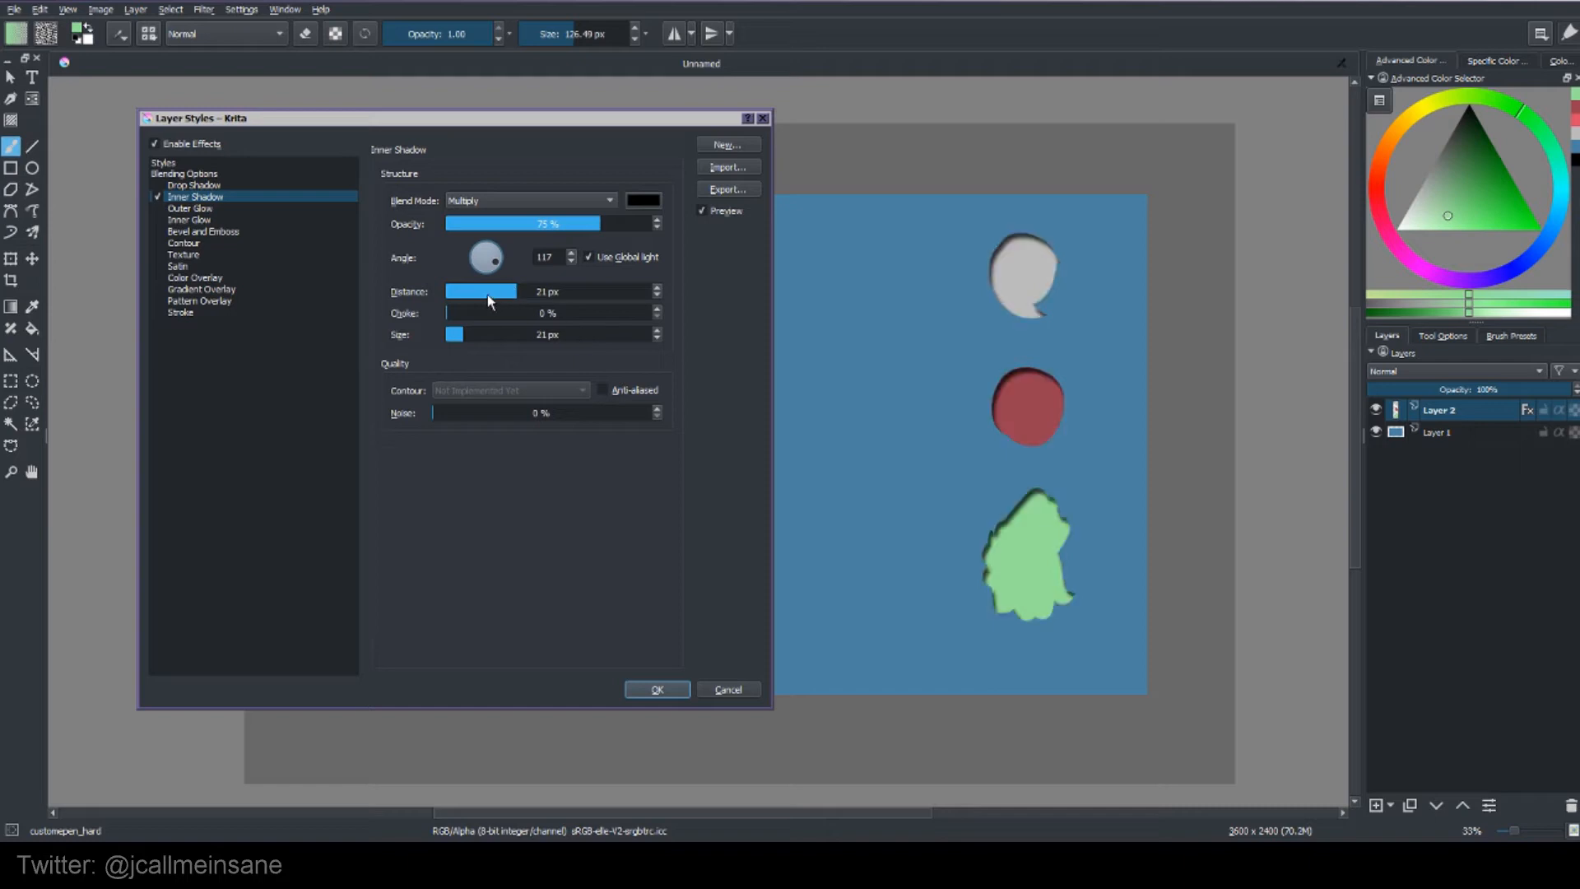
pyautogui.click(492, 265)
pyautogui.moveTo(492, 265); pyautogui.dragTo(477, 272)
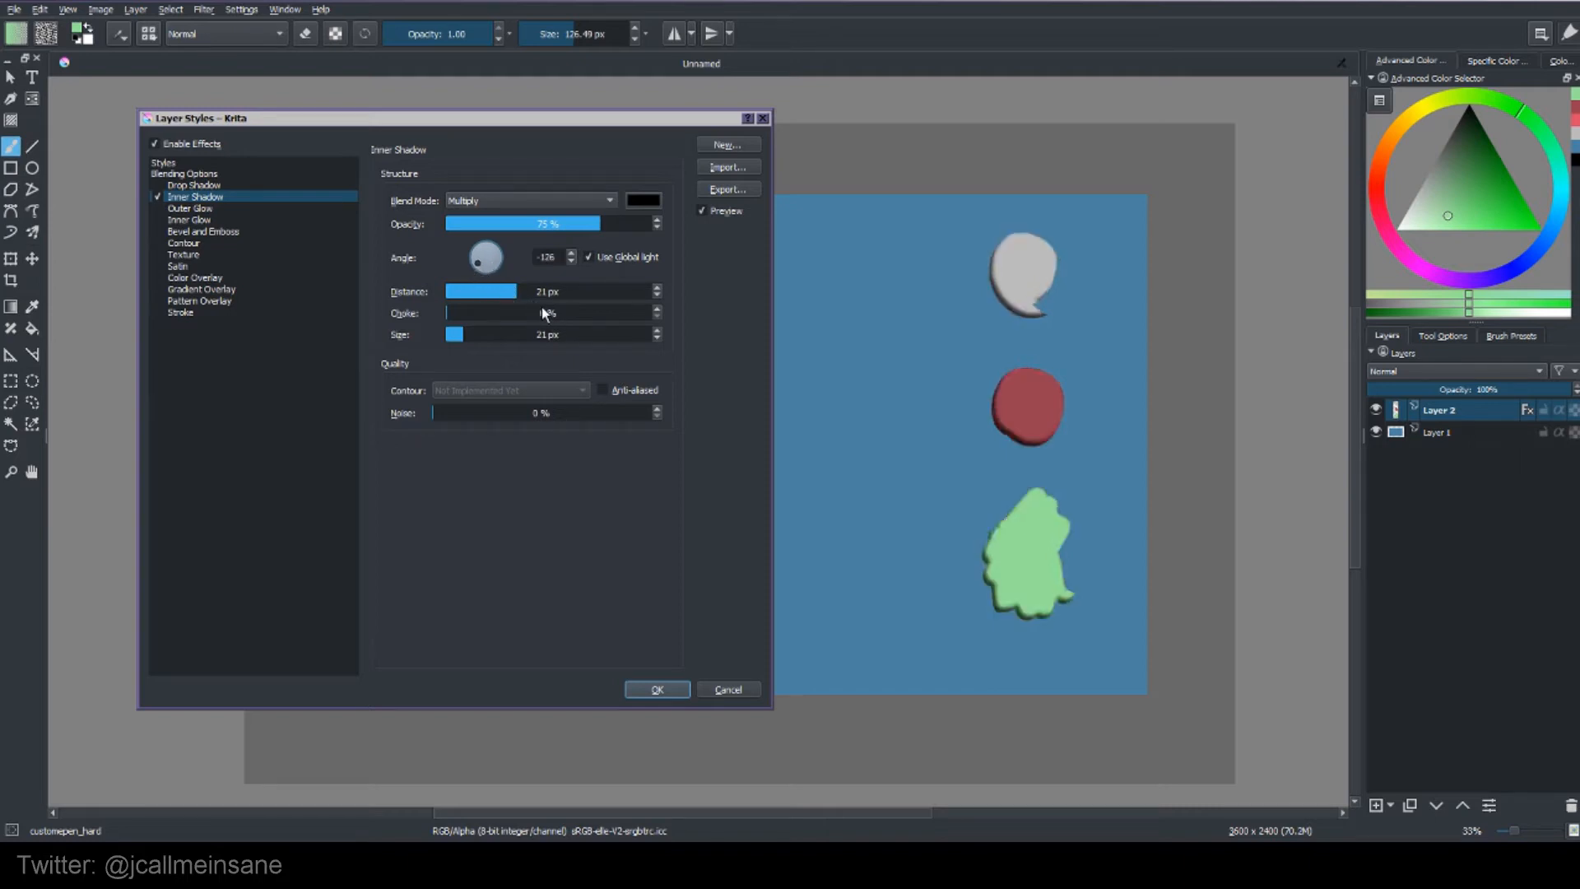
pyautogui.moveTo(494, 262); pyautogui.dragTo(569, 293)
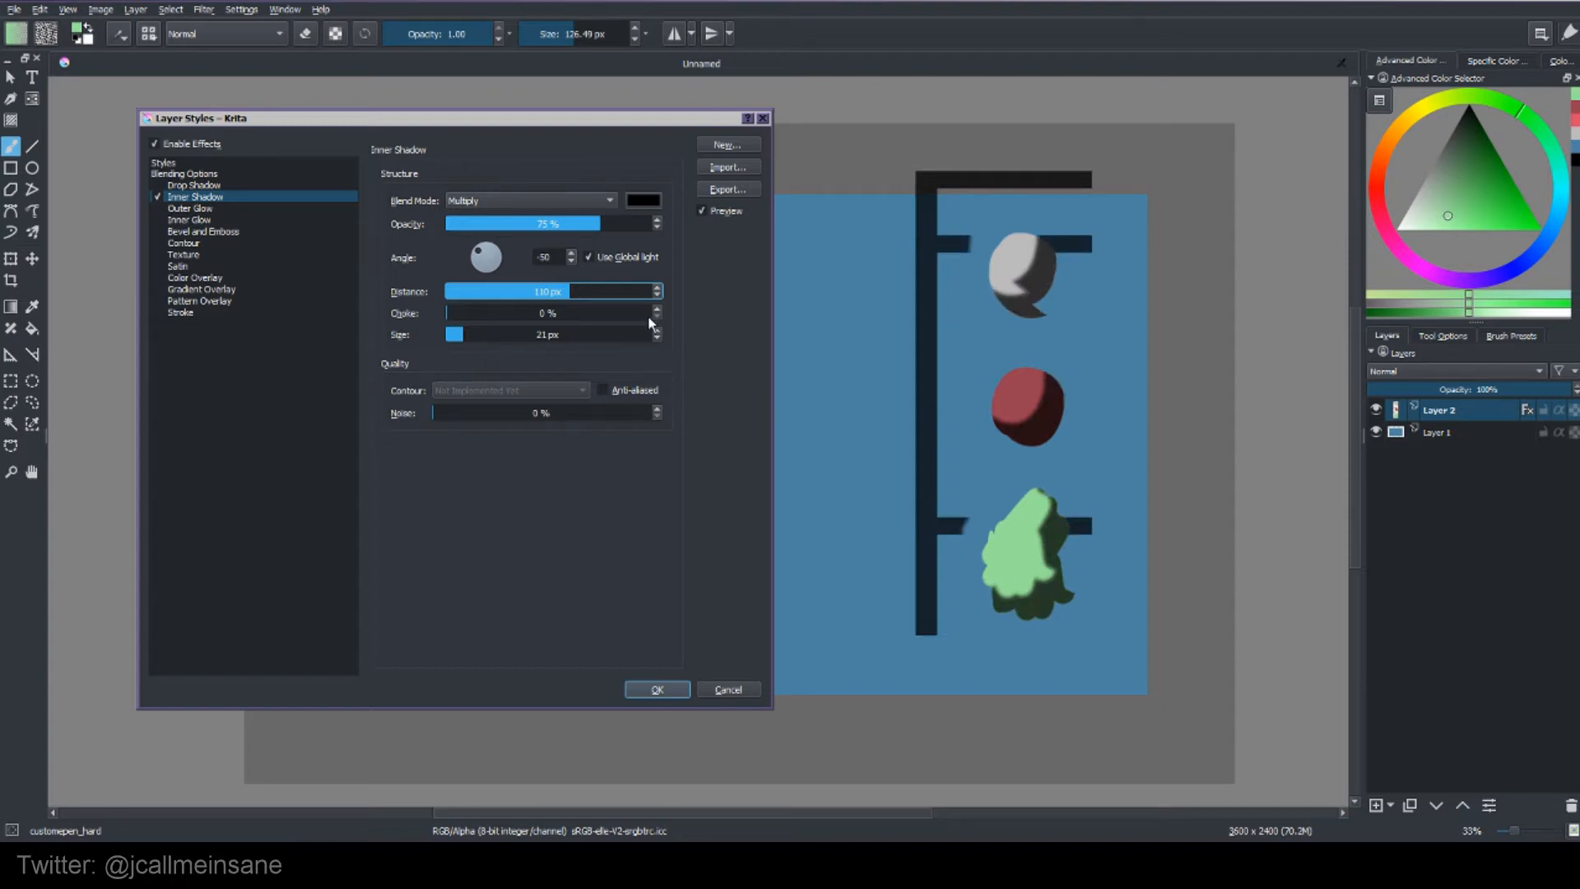
pyautogui.click(546, 296)
pyautogui.moveTo(546, 296); pyautogui.dragTo(465, 298)
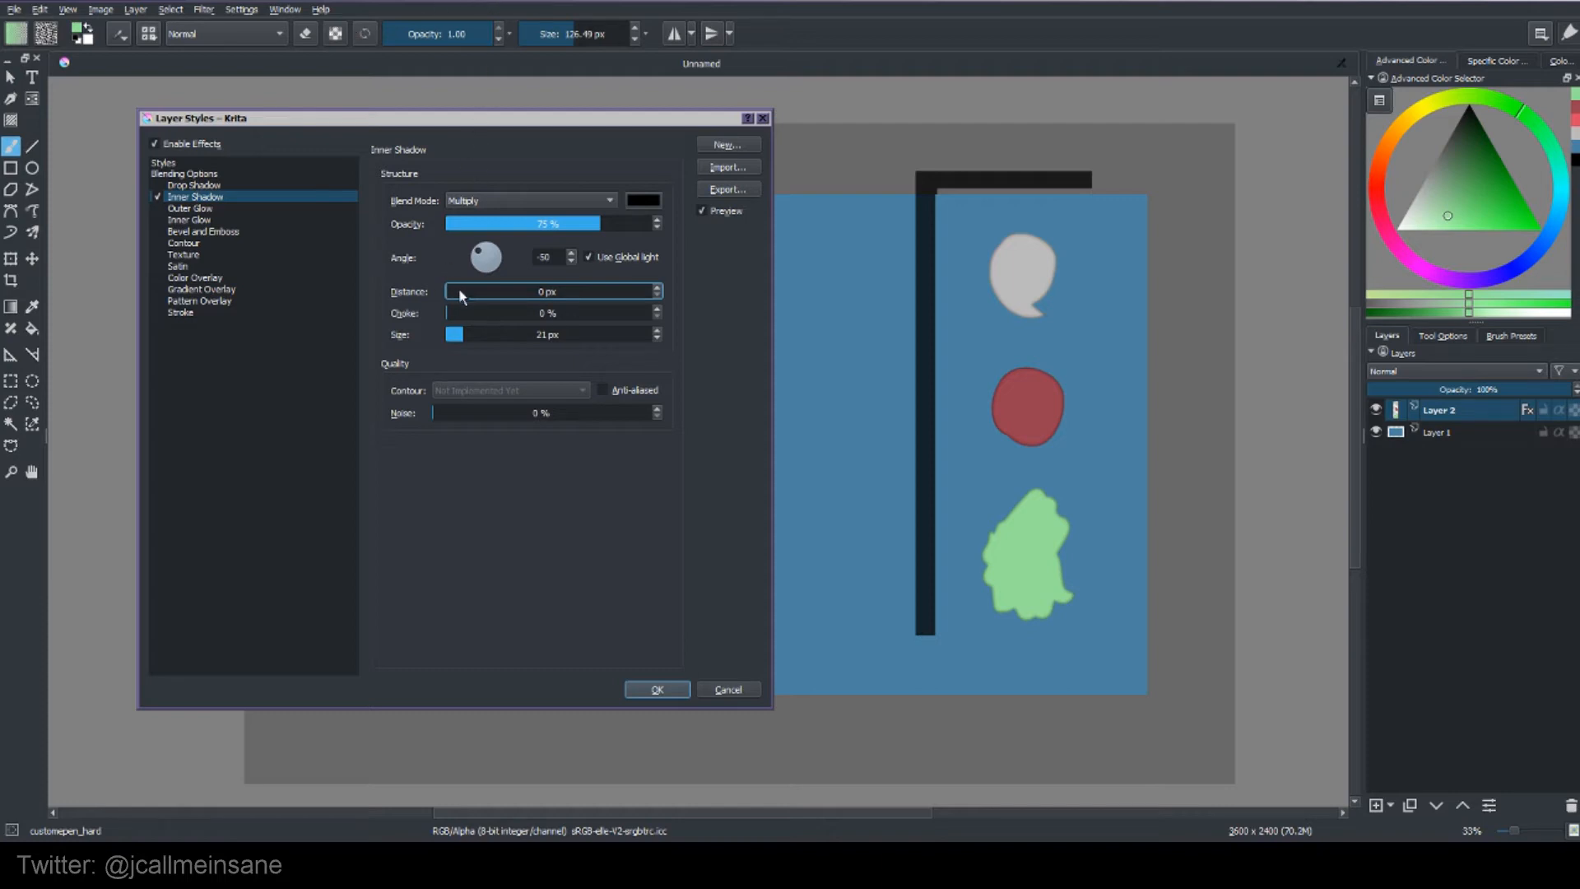
# Set the inner shadow's distance to 23 px.
pyautogui.click(656, 287)
pyautogui.click(656, 287)
pyautogui.click(657, 287)
pyautogui.click(656, 287)
pyautogui.click(656, 287)
pyautogui.click(657, 287)
pyautogui.click(657, 287)
pyautogui.click(657, 287)
pyautogui.click(658, 288)
pyautogui.click(657, 288)
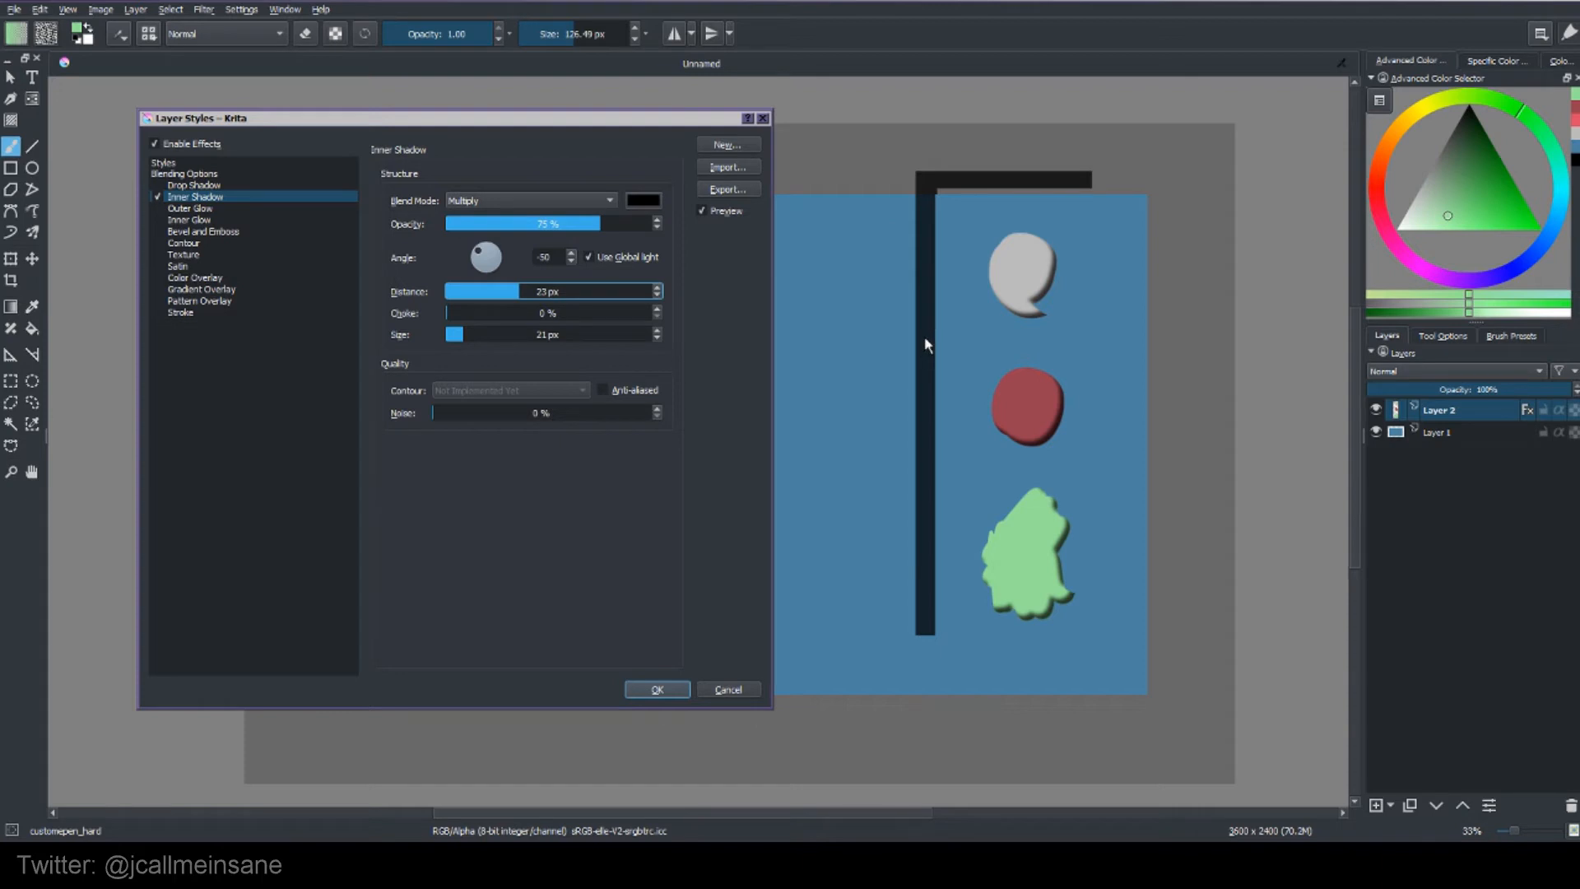
# Set the inner shadow's choke to 82% after trying 35%, and its size to 0 px after trying 150 px.
pyautogui.moveTo(449, 319); pyautogui.dragTo(518, 314)
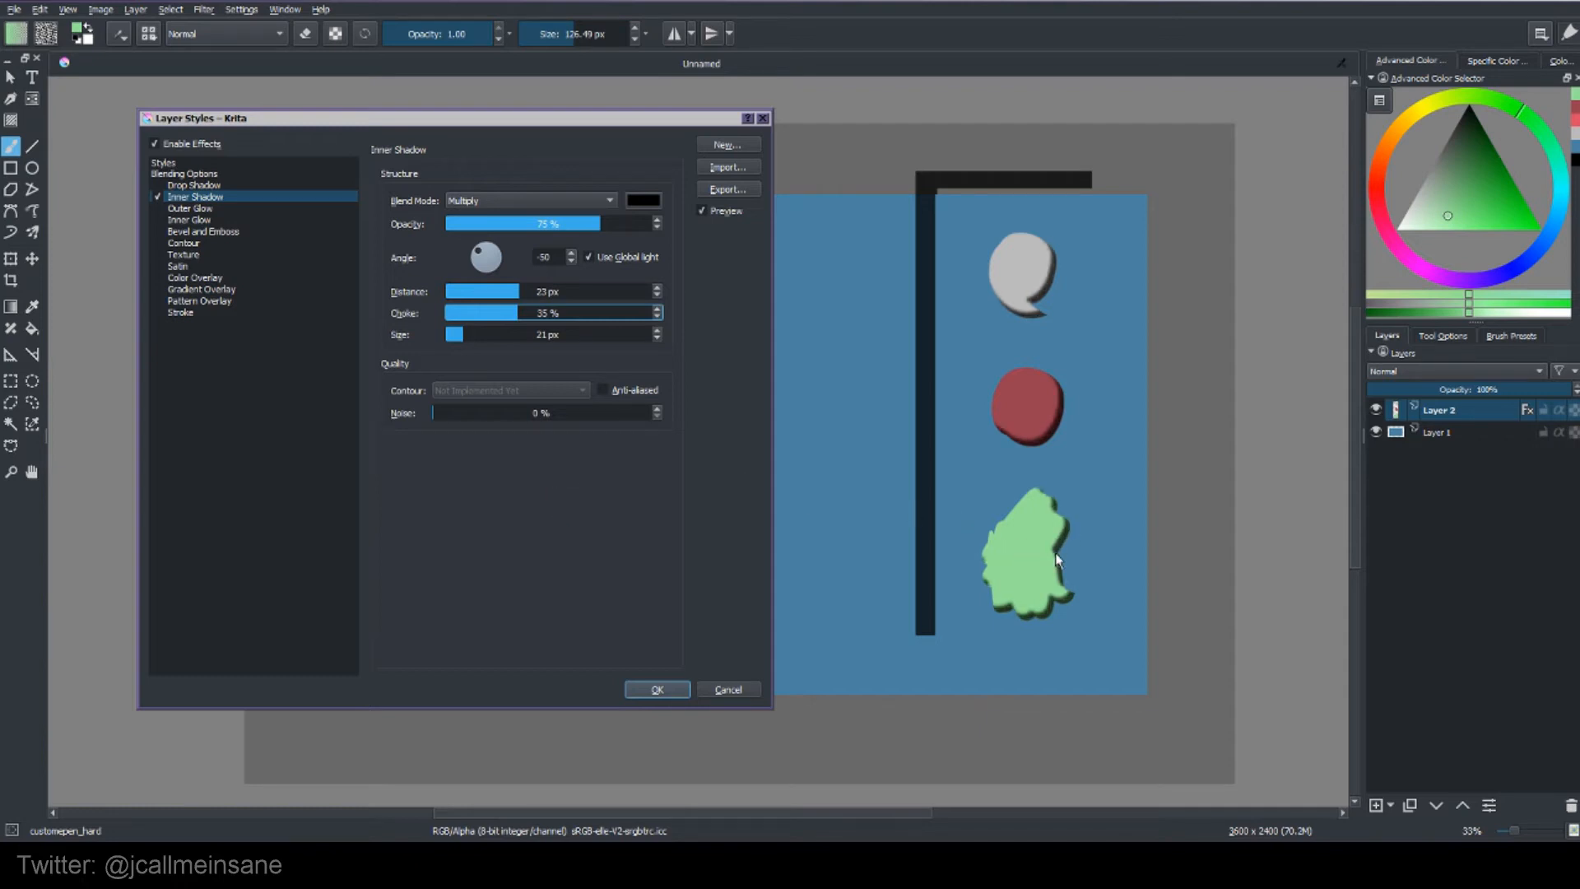
pyautogui.moveTo(600, 315); pyautogui.dragTo(618, 319)
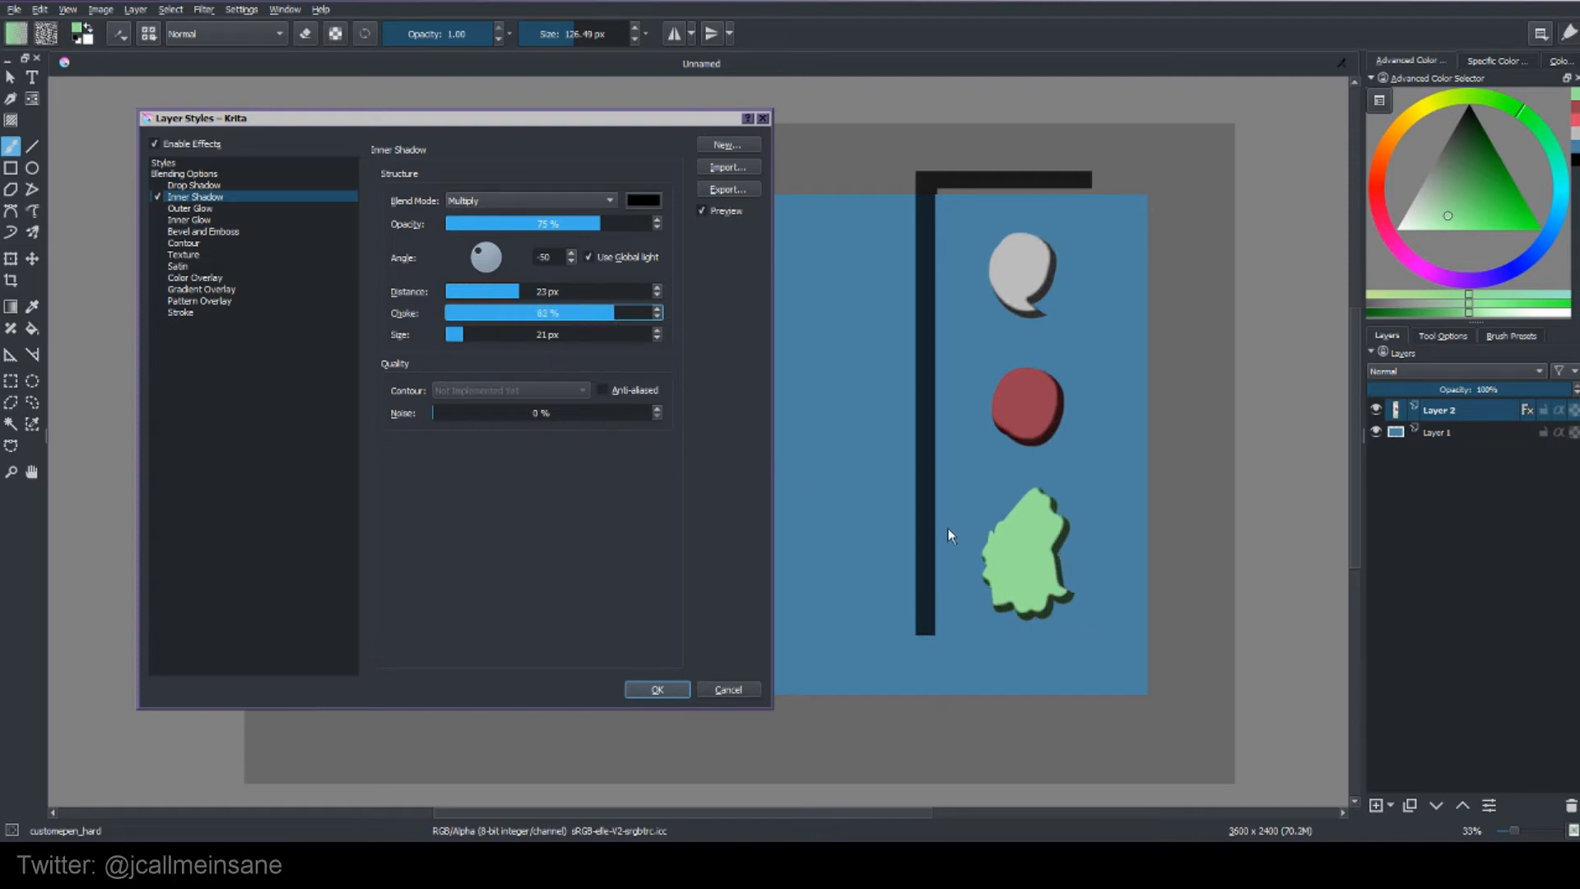
pyautogui.moveTo(540, 334); pyautogui.dragTo(568, 334)
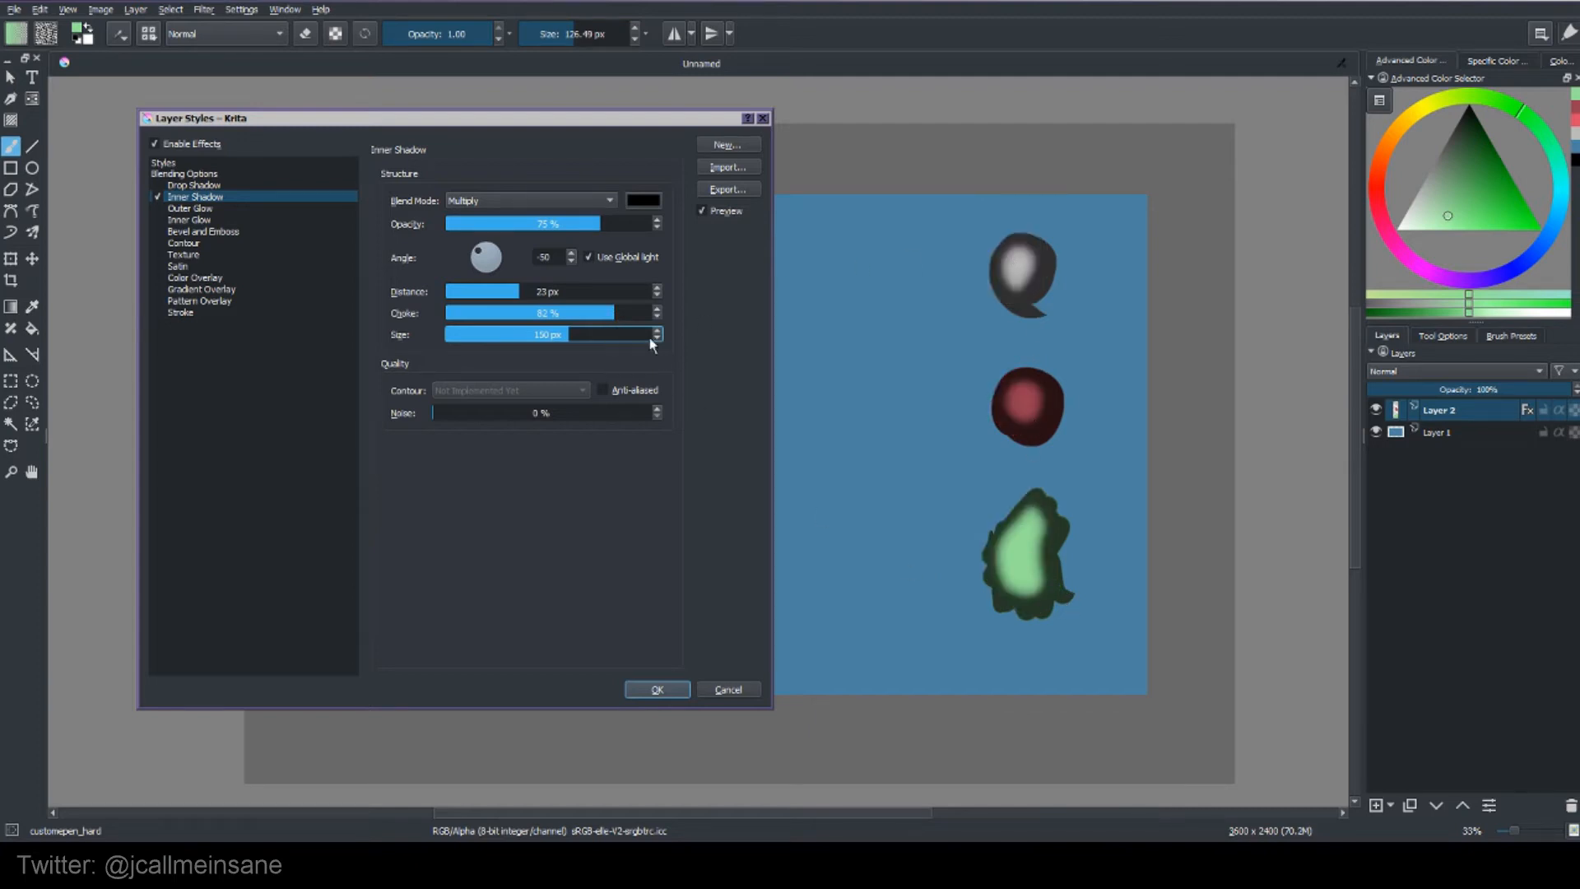
pyautogui.moveTo(491, 339); pyautogui.dragTo(451, 298)
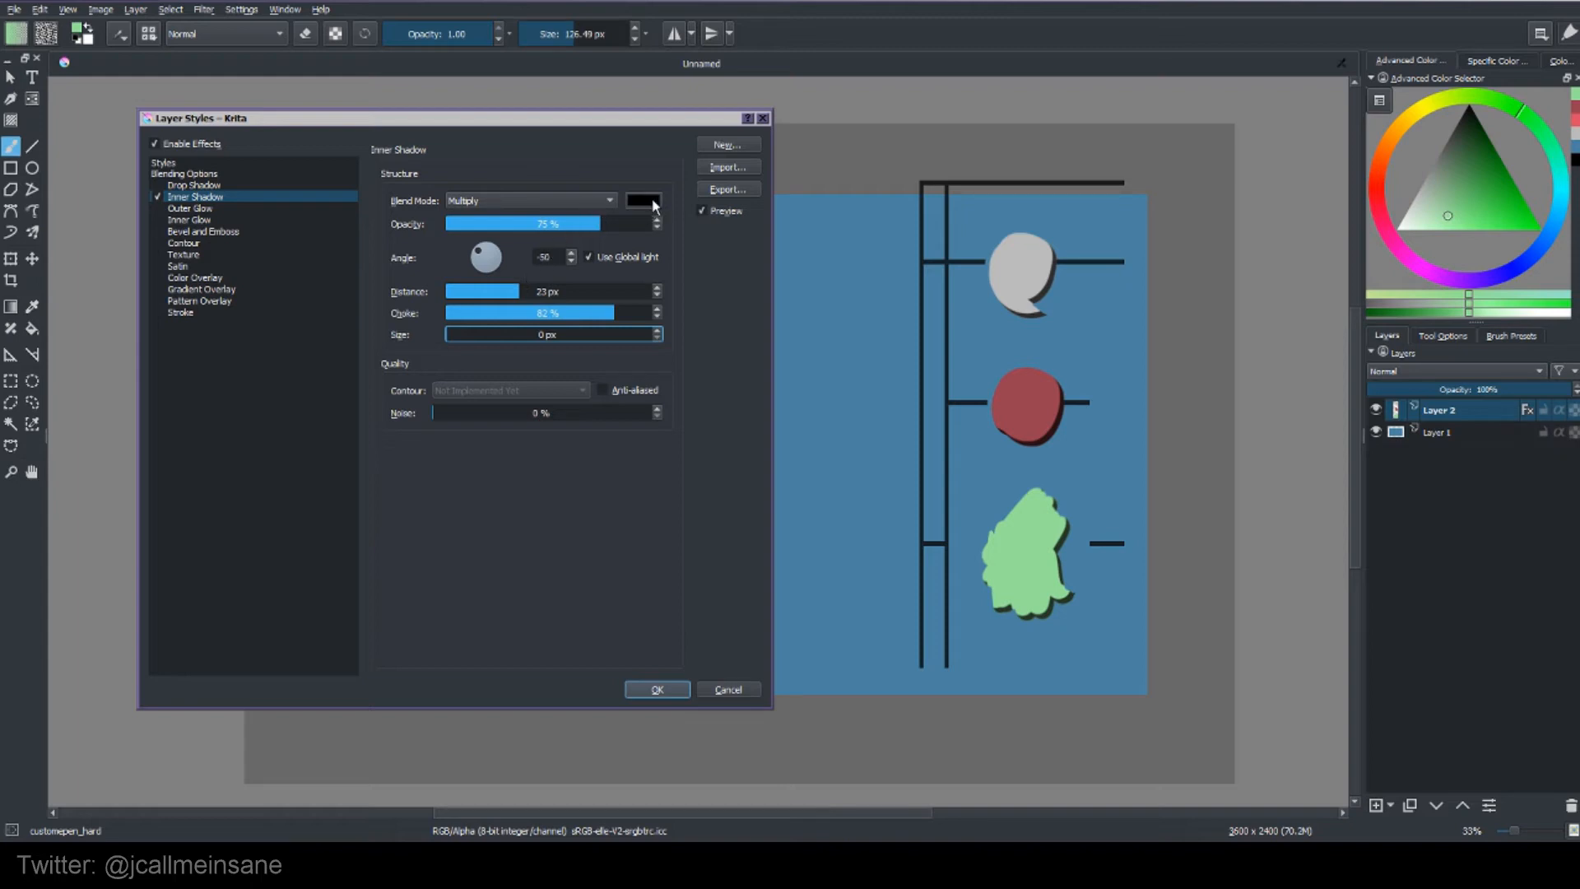
pyautogui.click(613, 204)
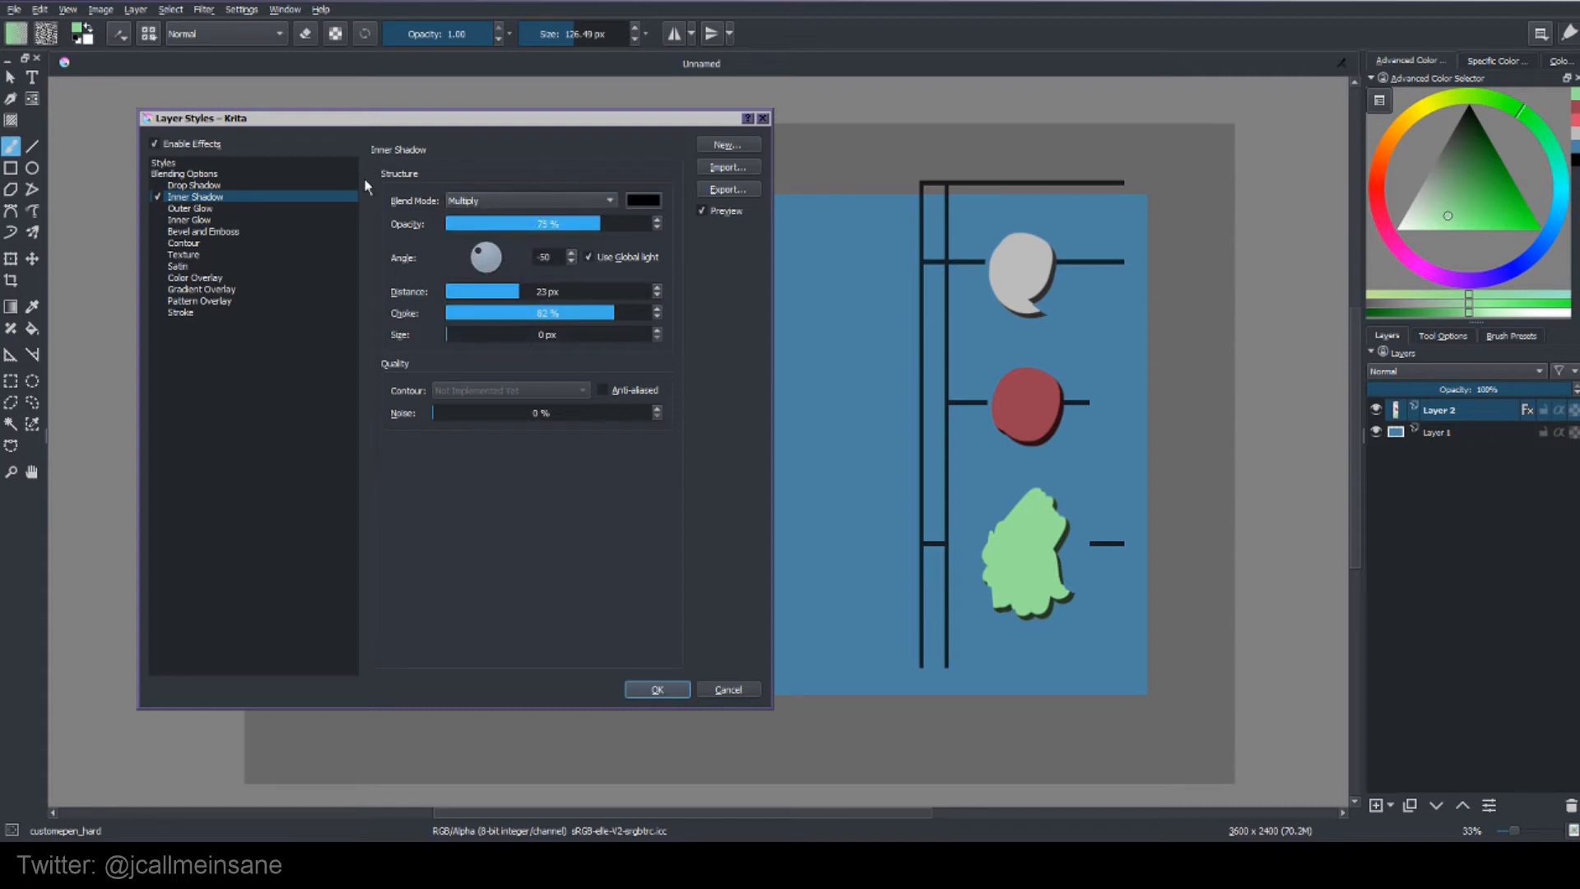
# Turn off Inner Shadow, turn on Outer Glow instead, and choose the GPS Fire Burning Cloud gradient for it.
pyautogui.click(158, 198)
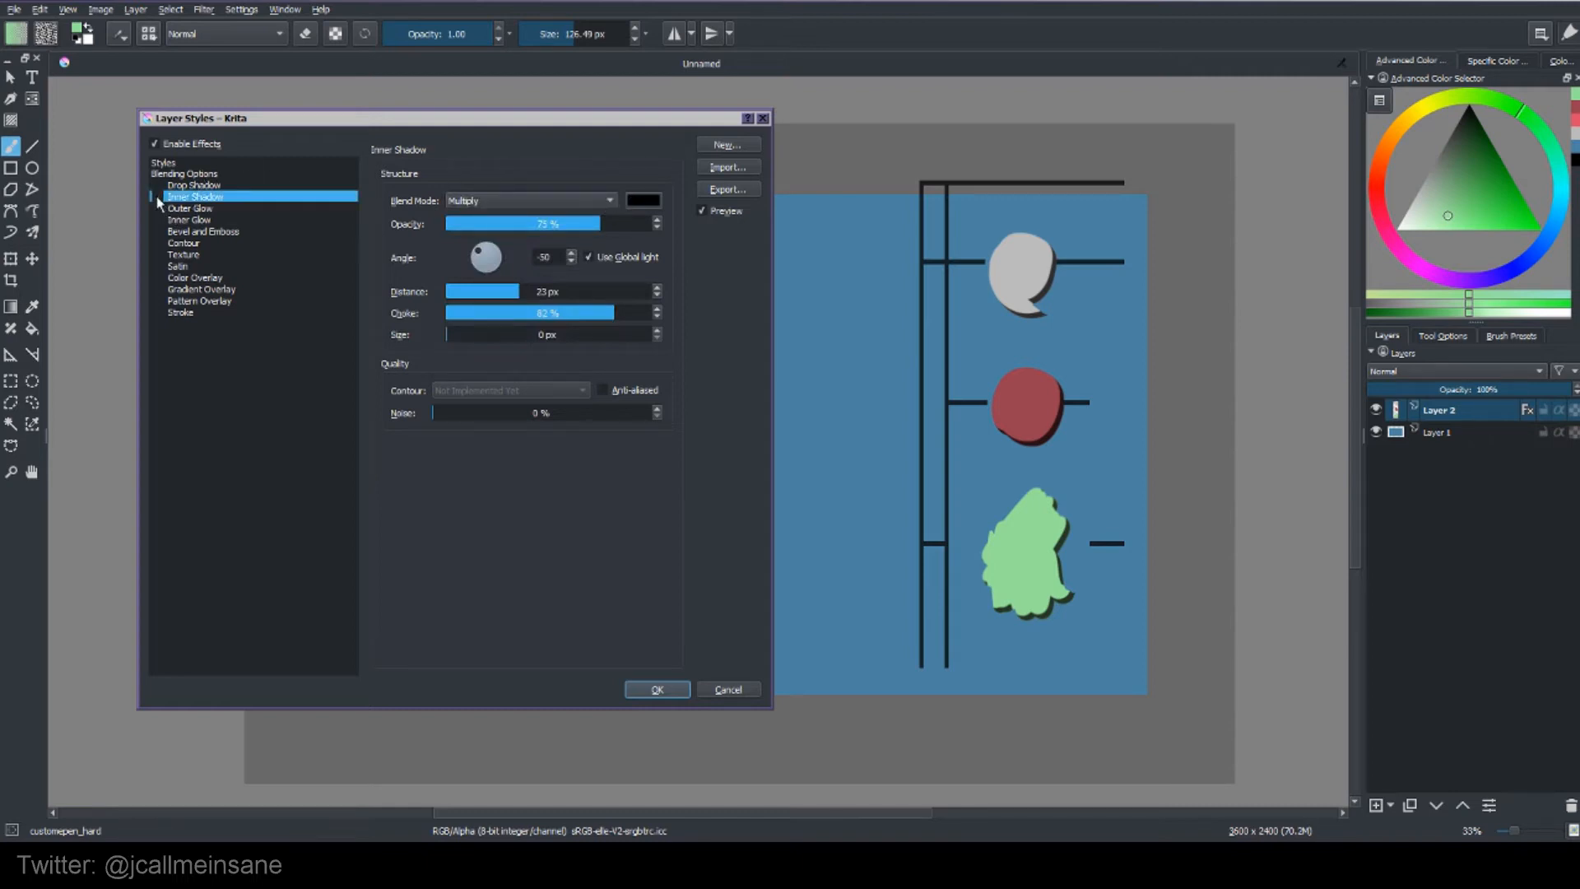
pyautogui.click(190, 208)
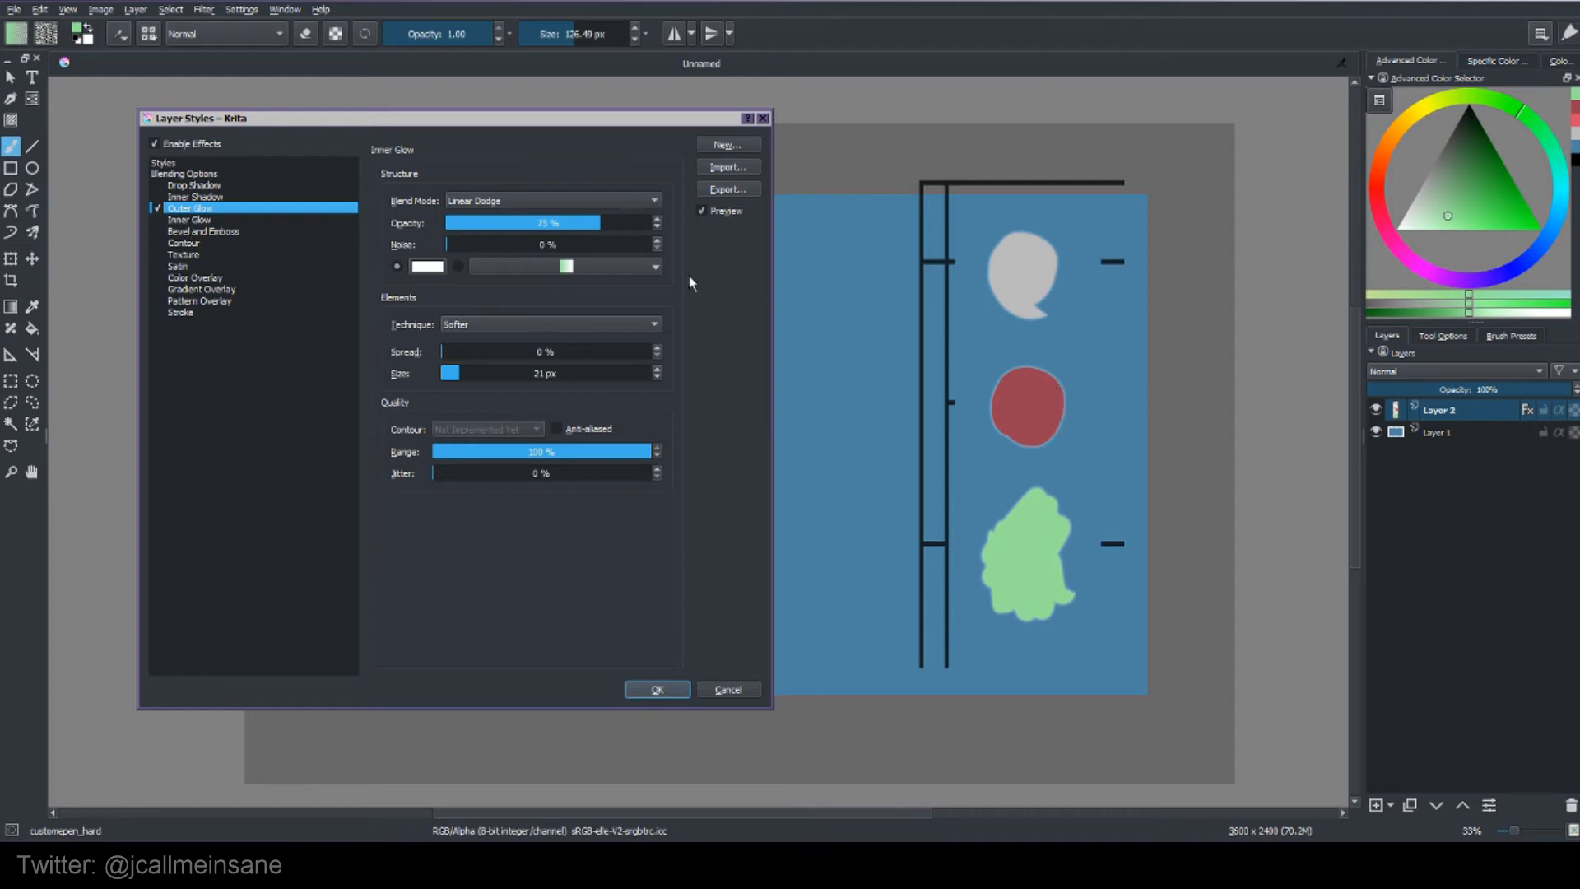
pyautogui.click(514, 266)
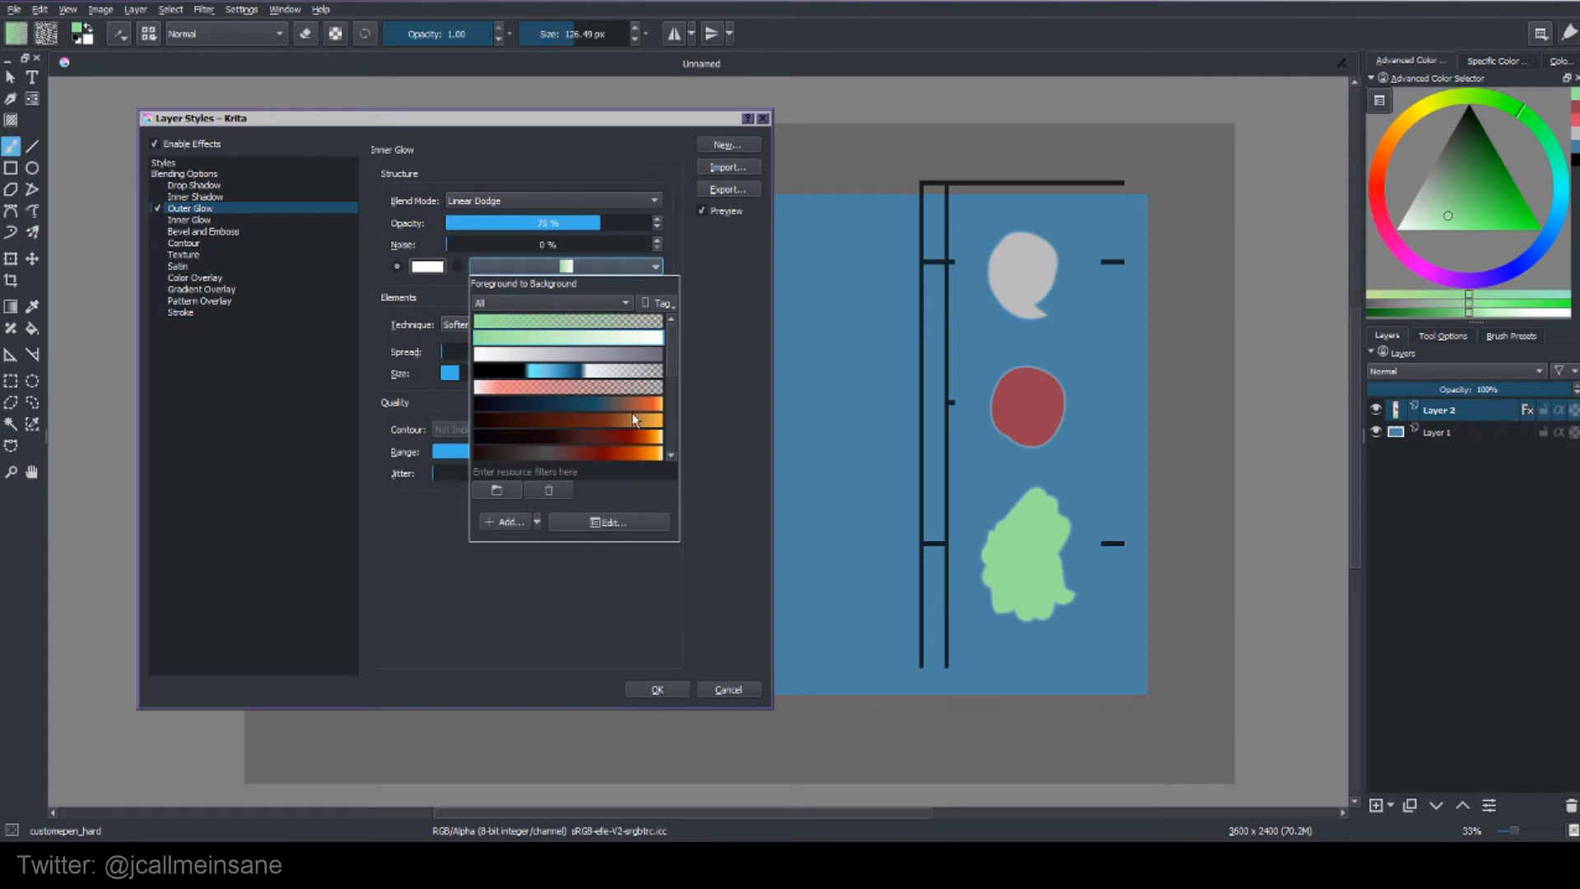
pyautogui.click(617, 454)
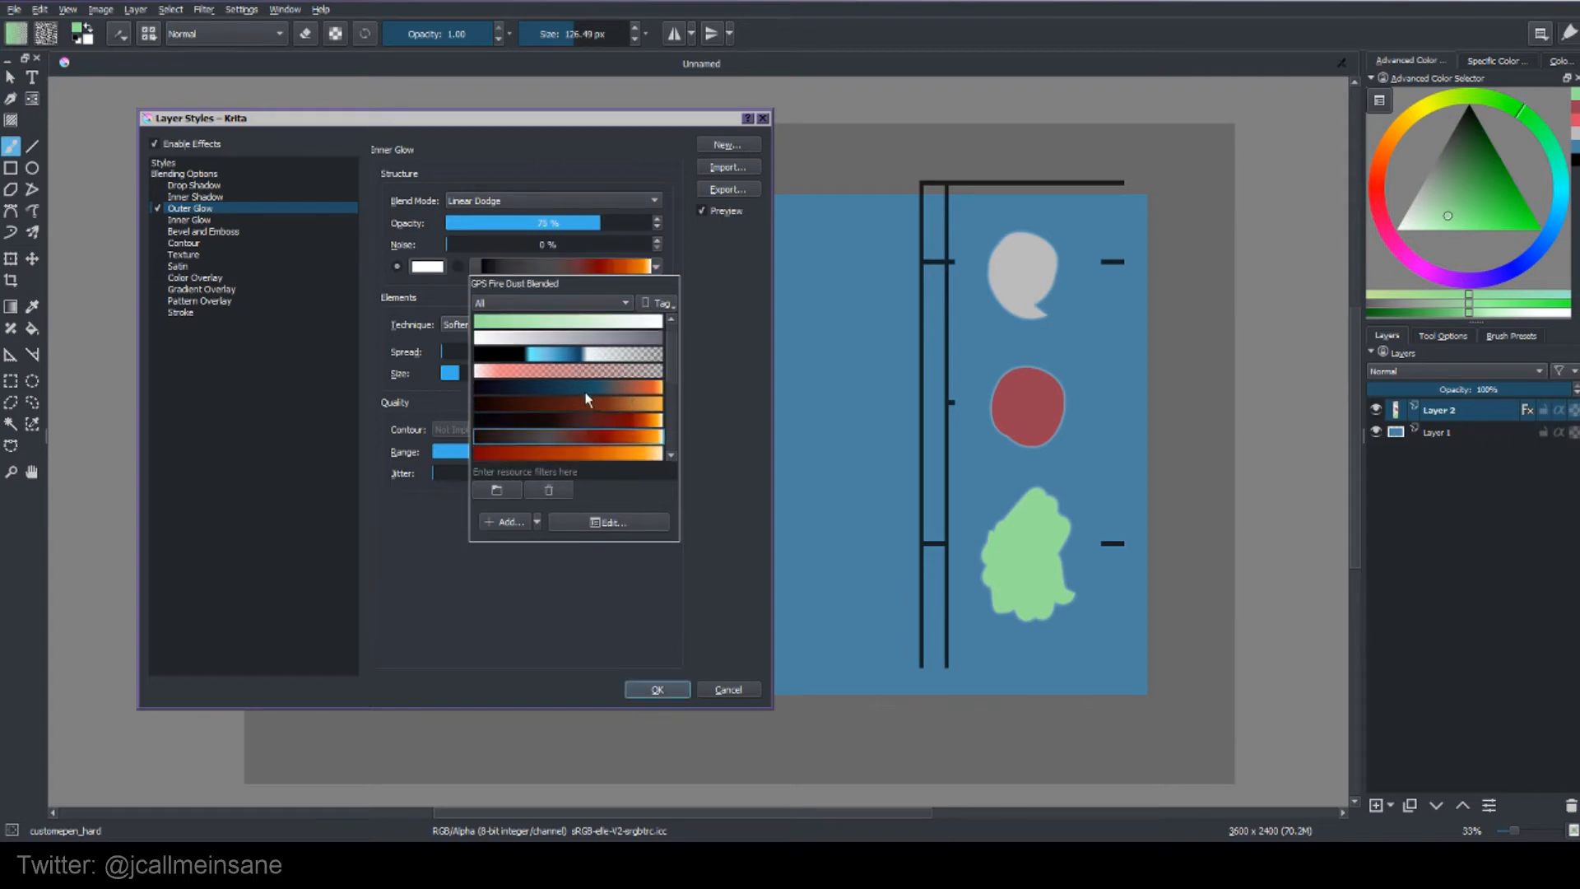
pyautogui.click(589, 407)
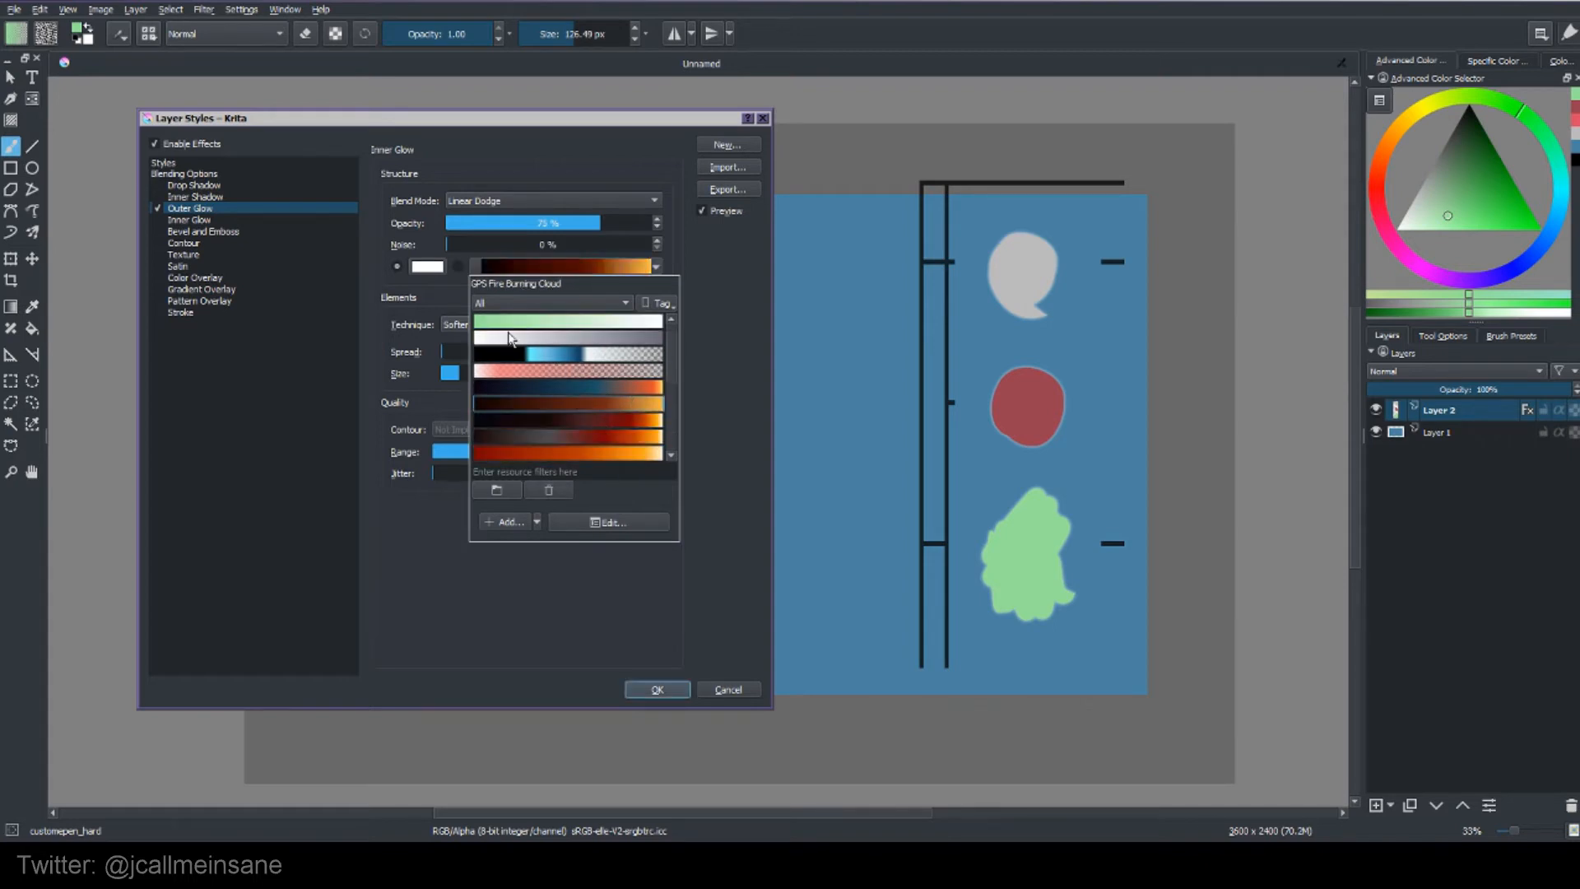
pyautogui.click(605, 574)
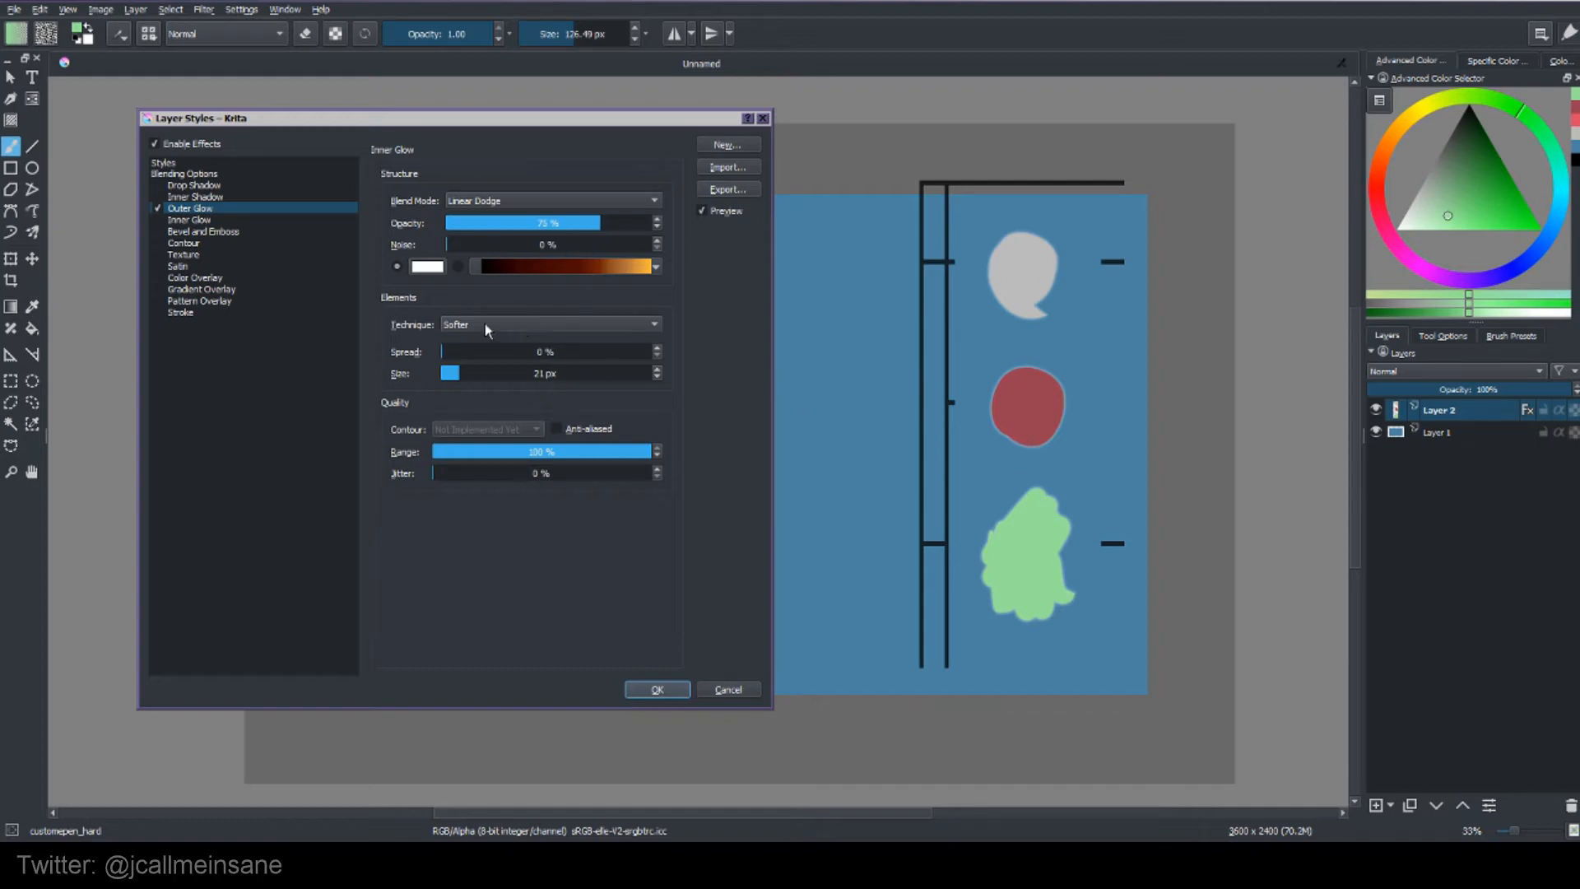
# Make the outer glow use the gradient instead of the solid color, with a size of 104 px and a spread of 6%.
pyautogui.click(485, 373)
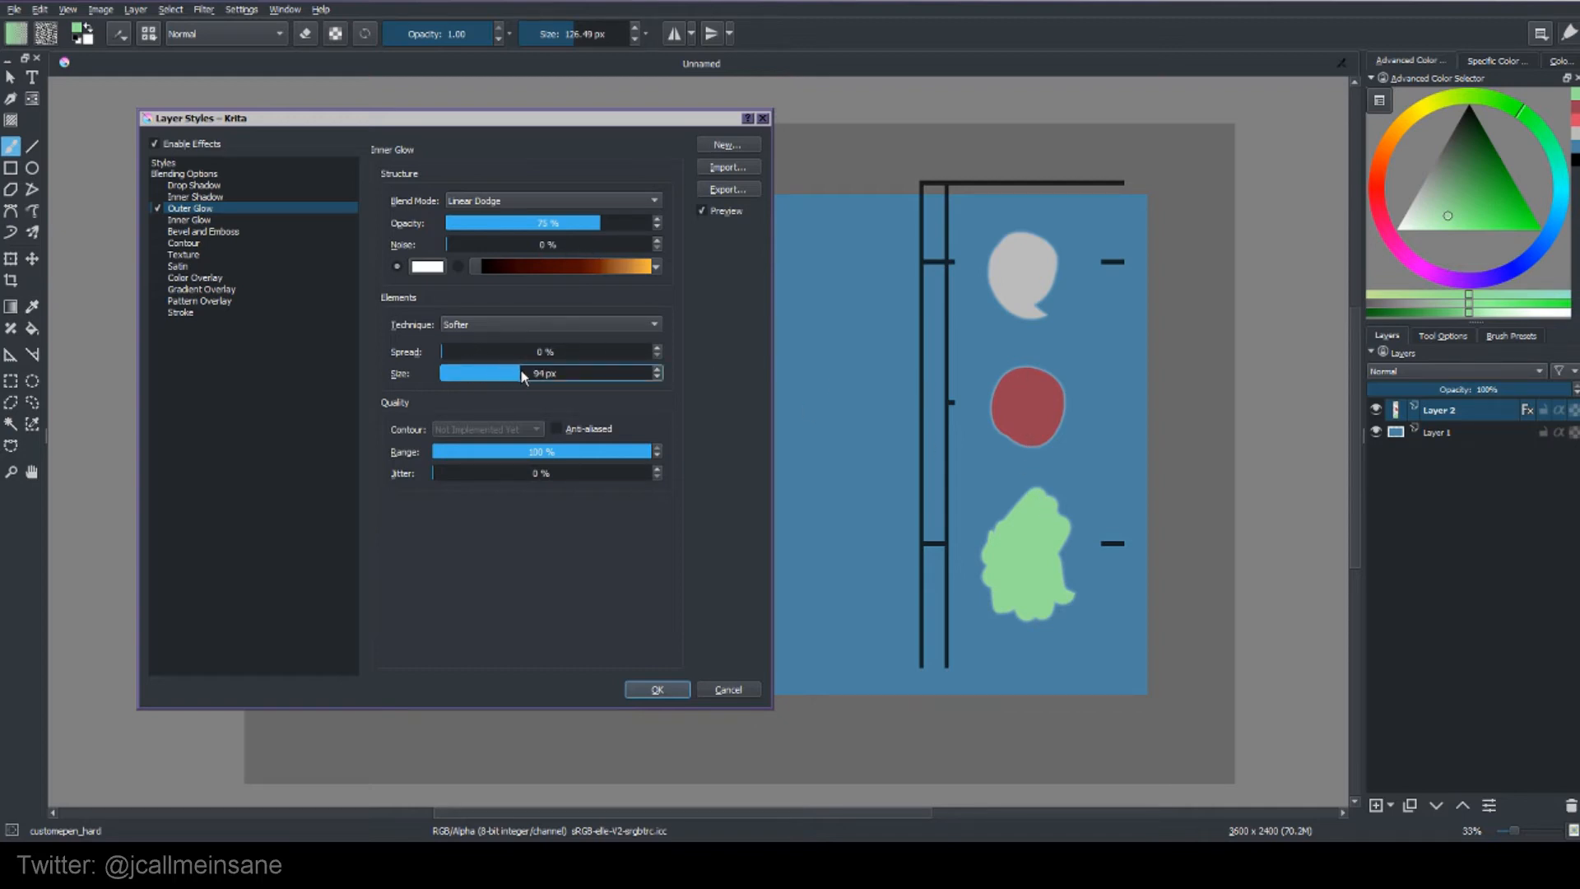
pyautogui.moveTo(523, 375); pyautogui.dragTo(528, 374)
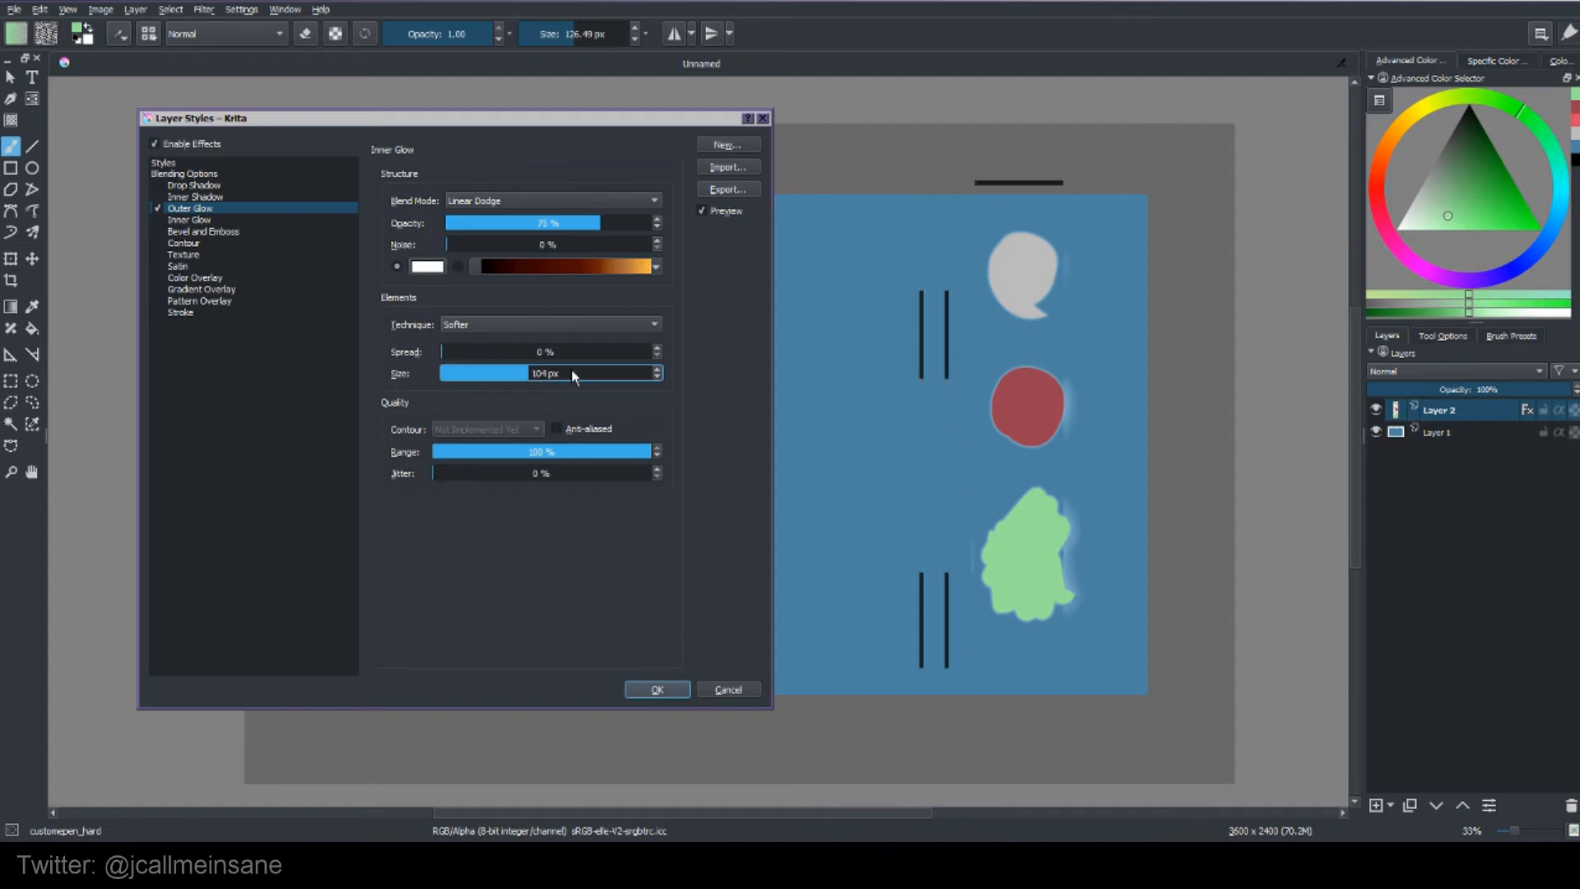
pyautogui.click(458, 266)
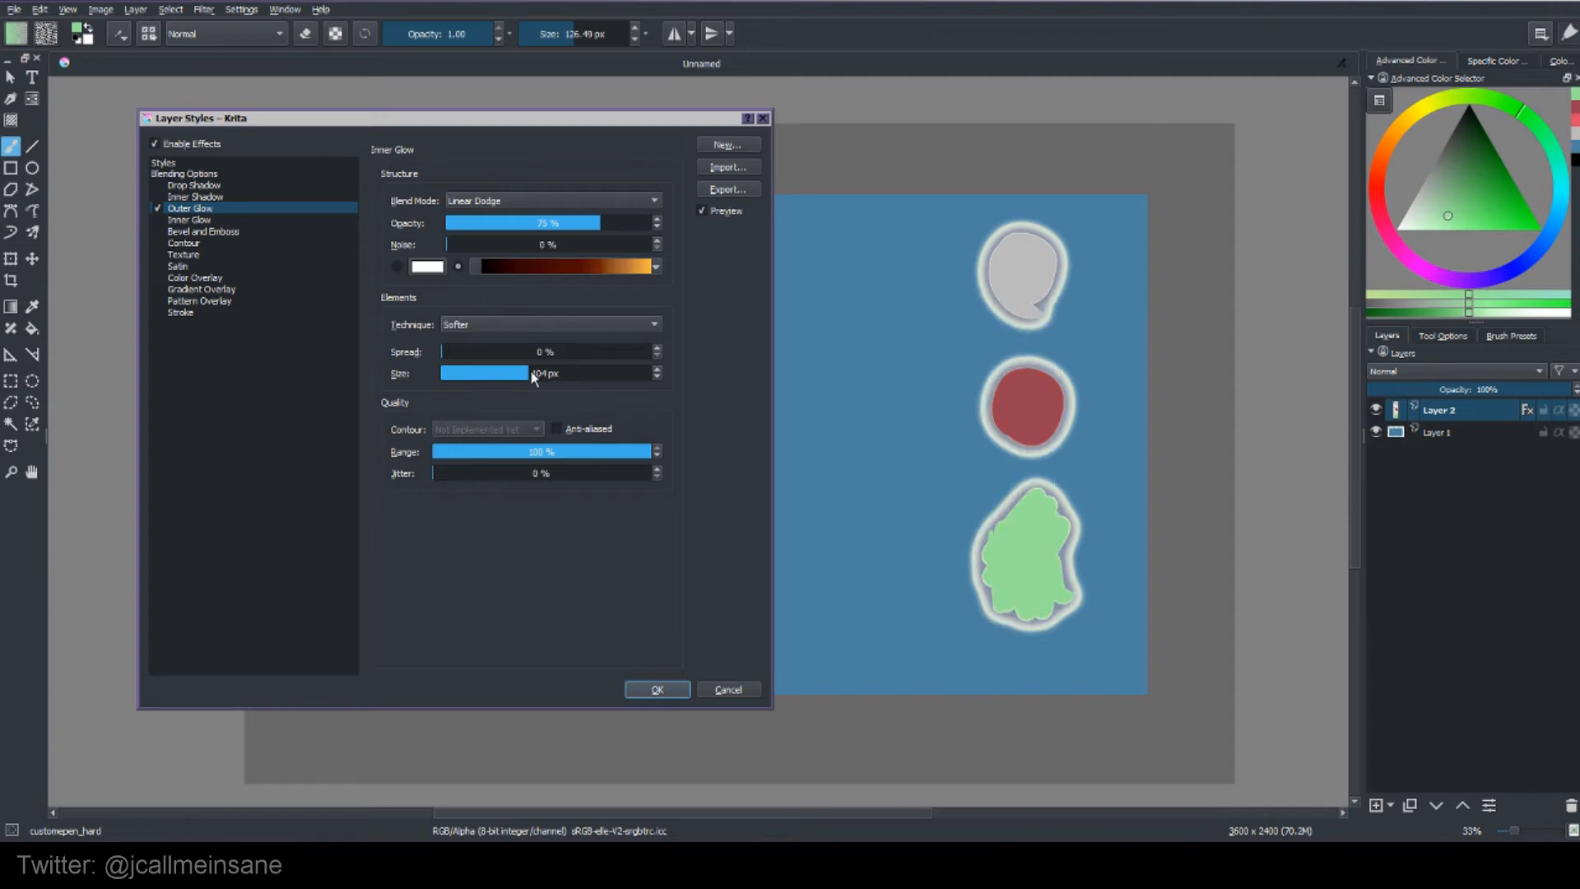
pyautogui.click(454, 349)
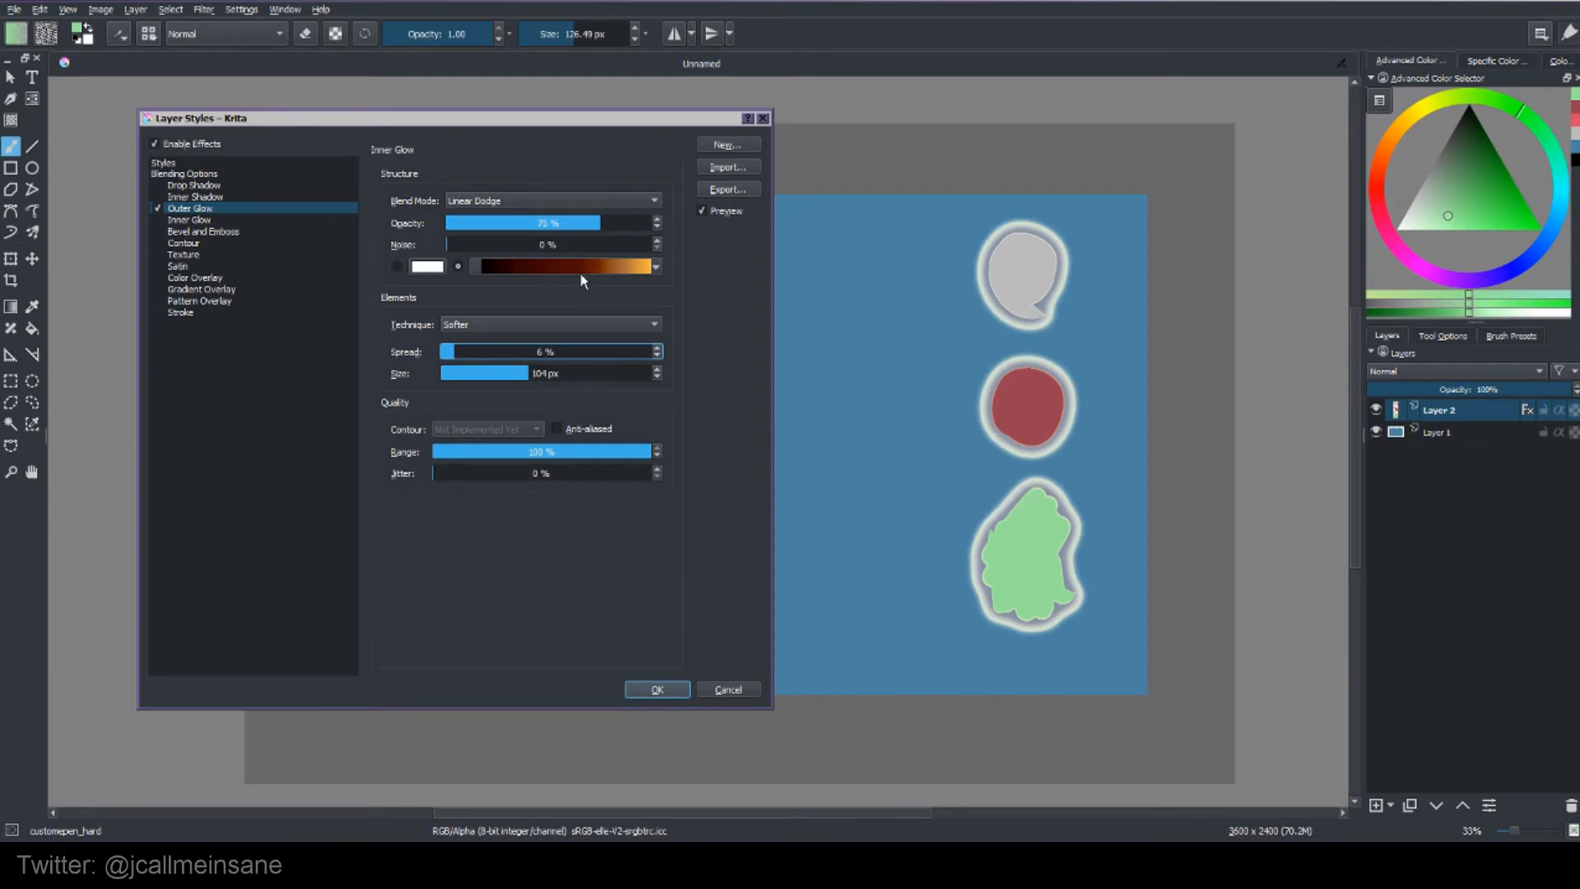
# Change the outer glow's gradient to GPS Fire Incandescent.
pyautogui.click(521, 265)
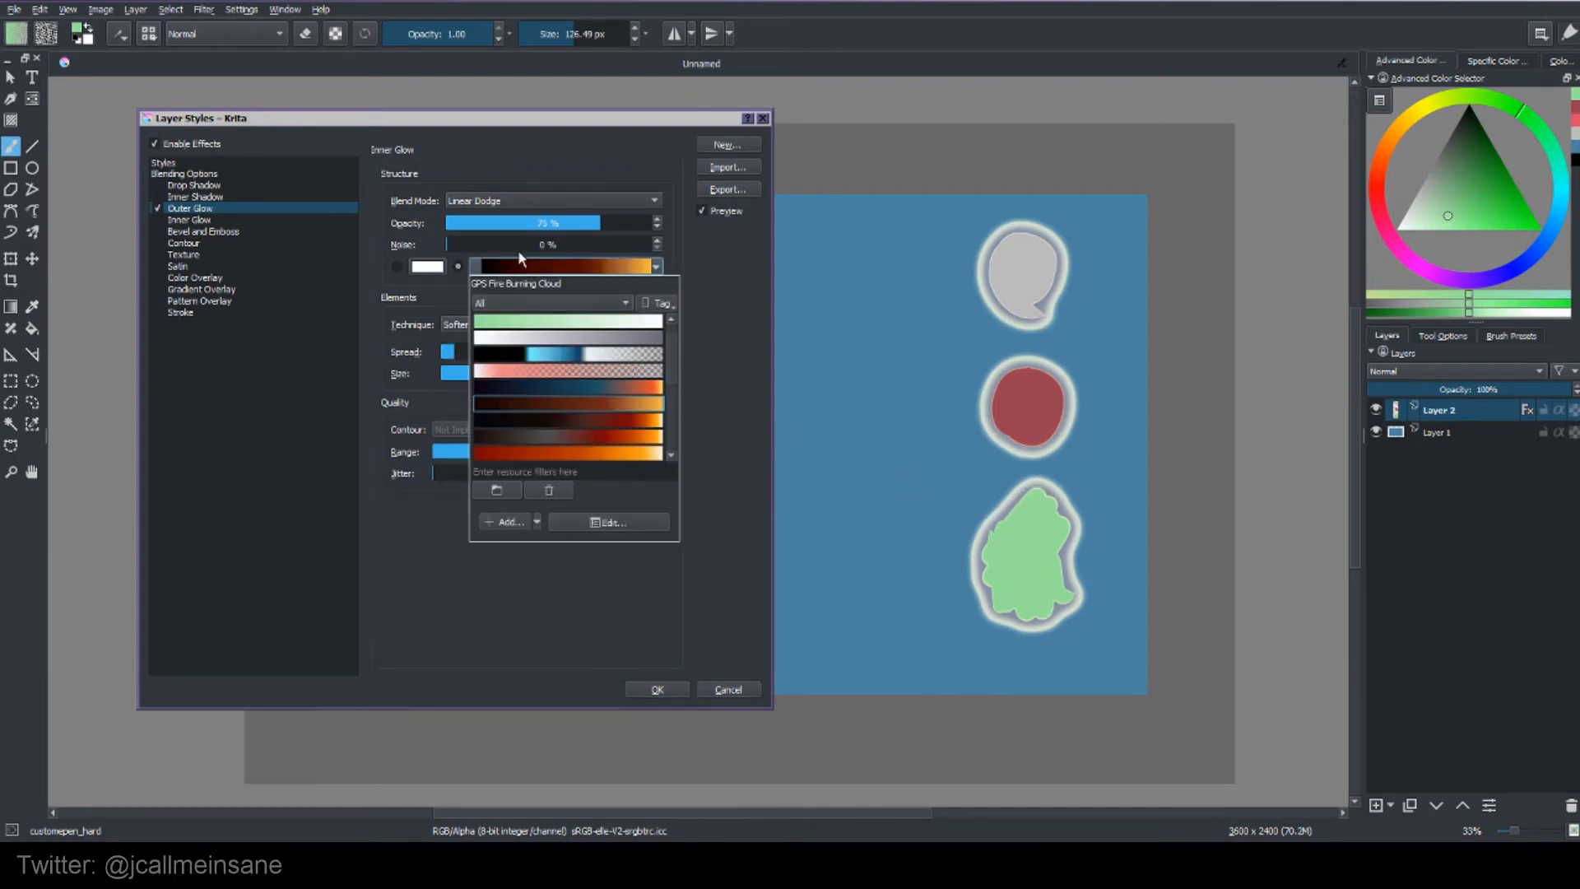
pyautogui.click(576, 355)
pyautogui.click(579, 451)
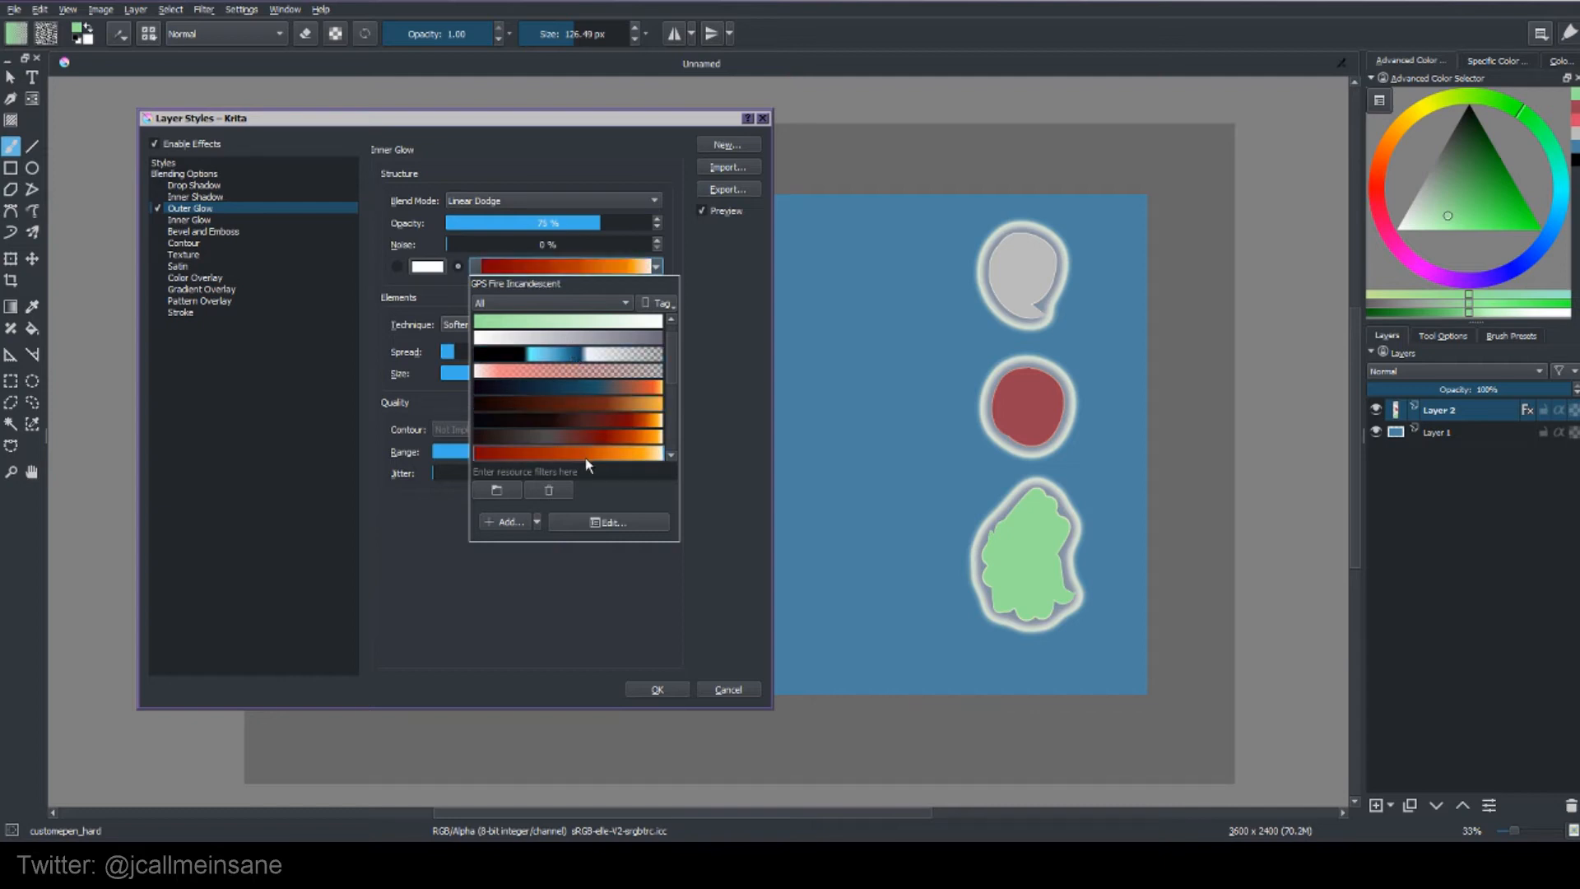
pyautogui.click(550, 572)
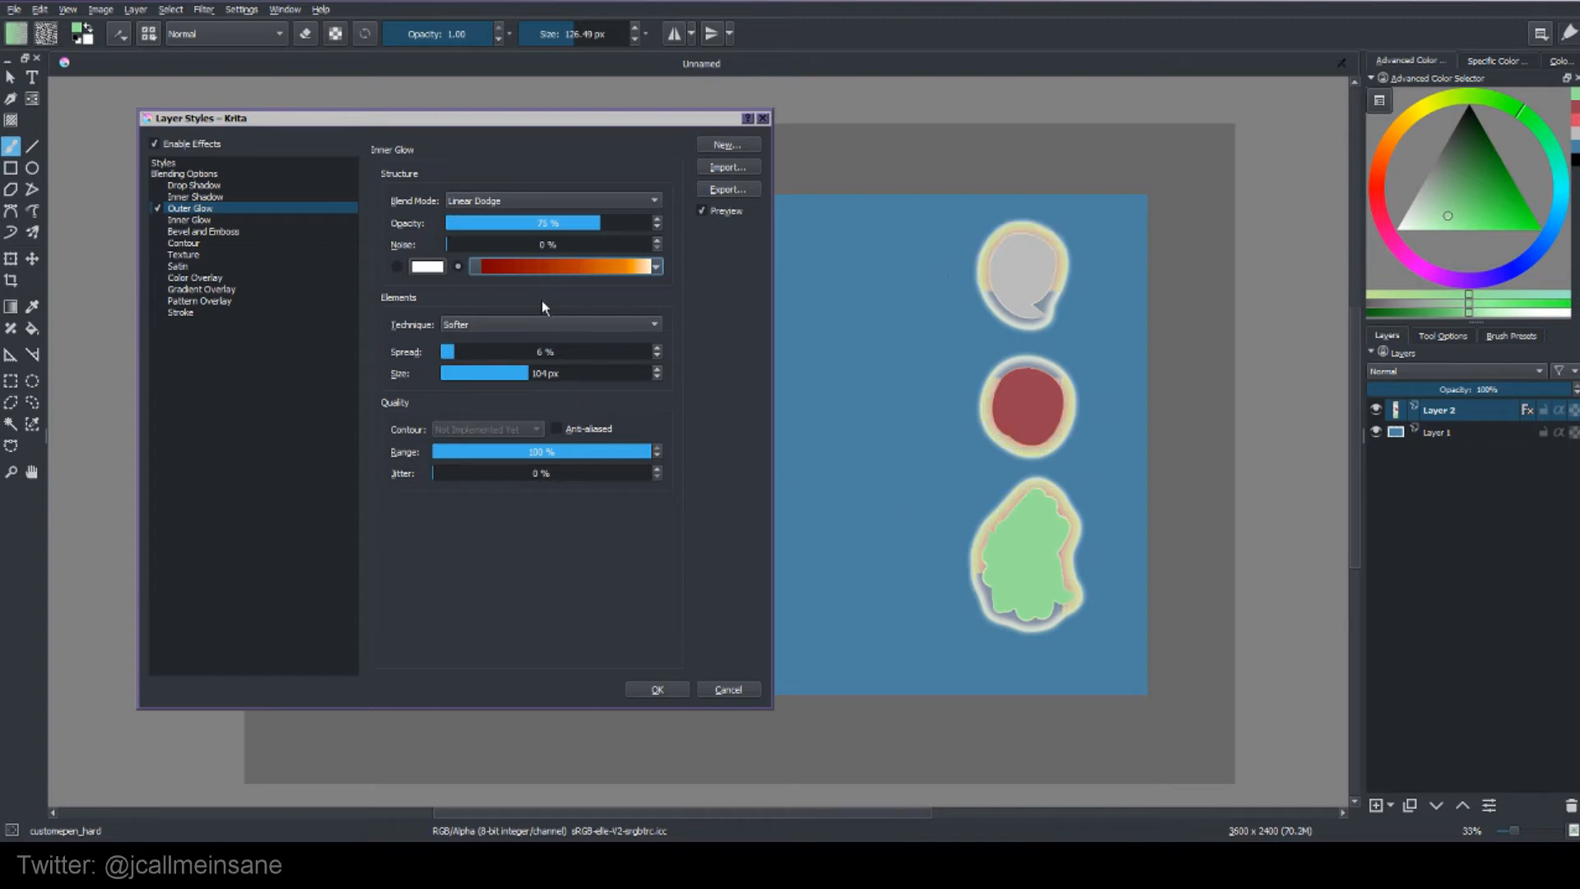
pyautogui.click(531, 270)
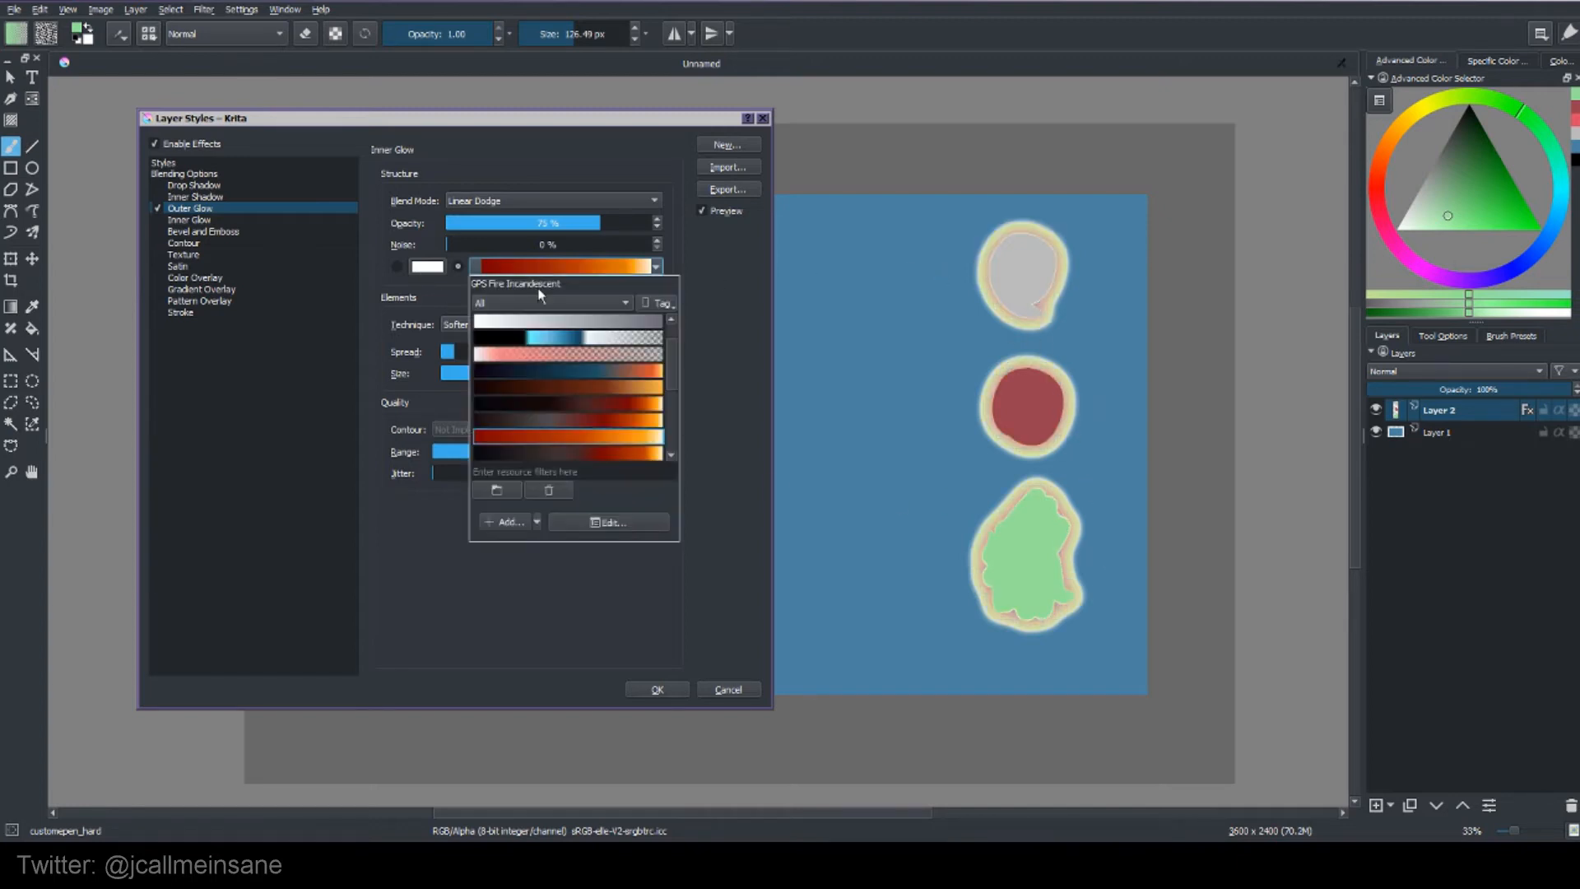
pyautogui.click(552, 582)
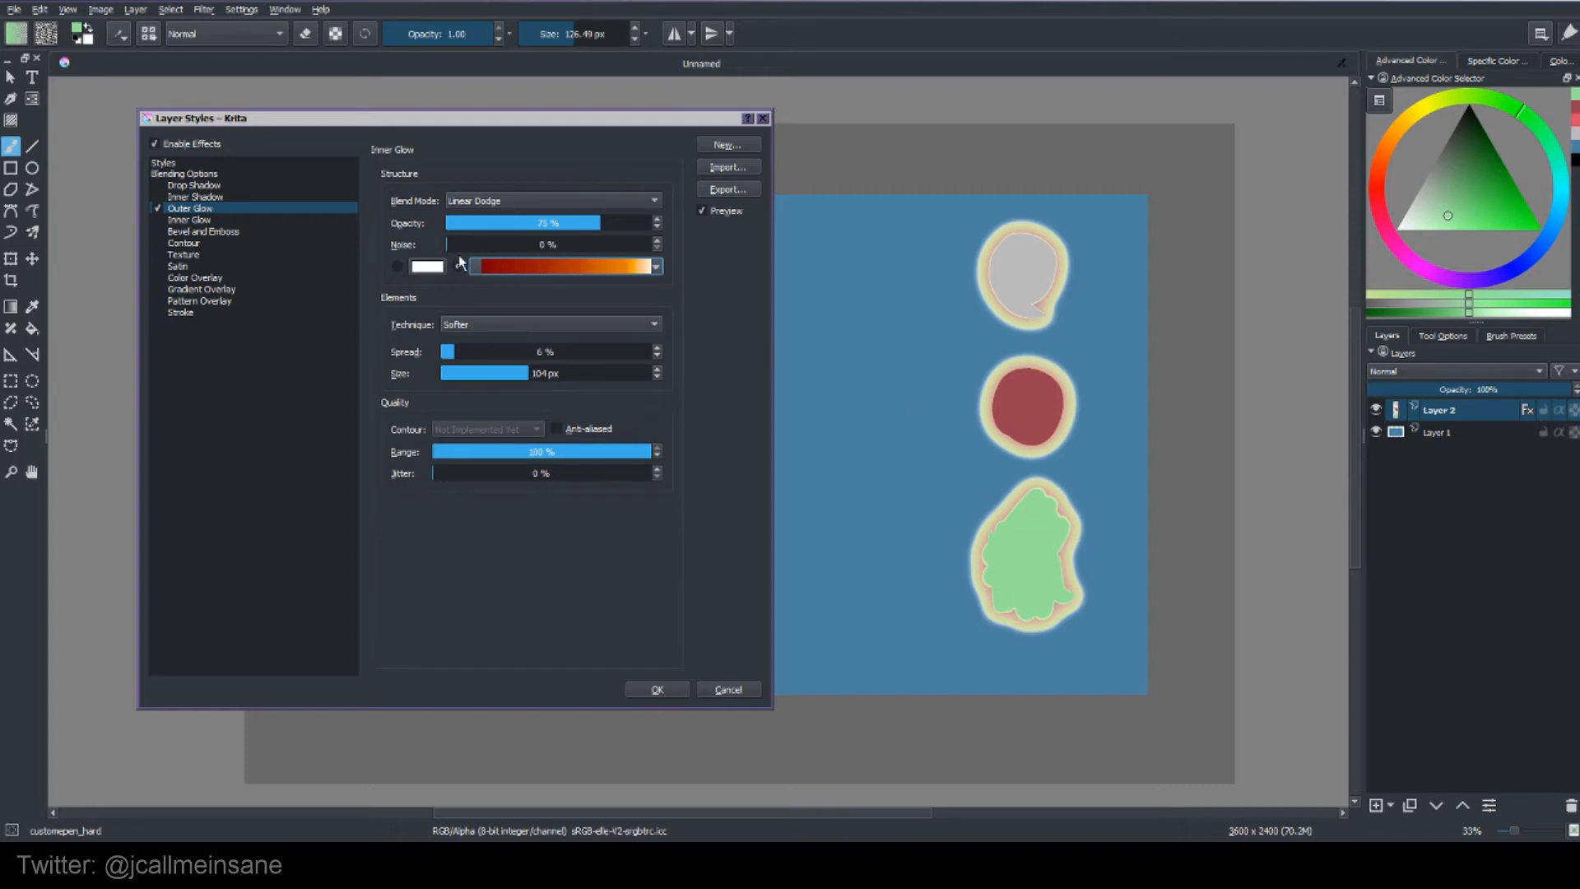
# Set the outer glow's spread to 11% after trying 31%, and try 25% jitter before resetting it to 0%.
pyautogui.moveTo(470, 356); pyautogui.dragTo(506, 352)
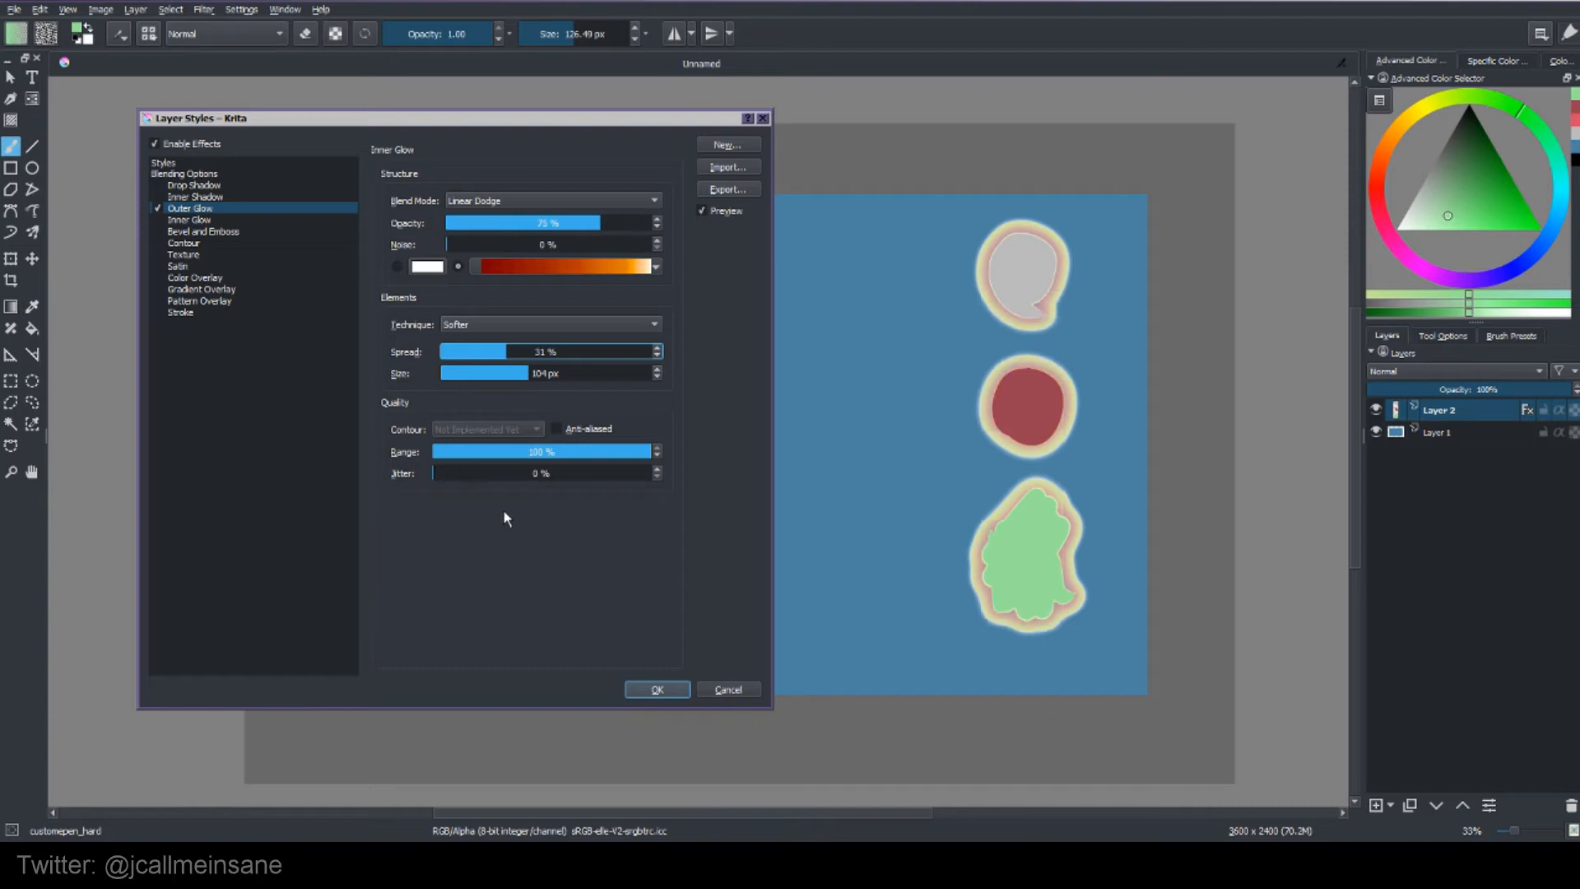
pyautogui.moveTo(438, 470); pyautogui.dragTo(487, 473)
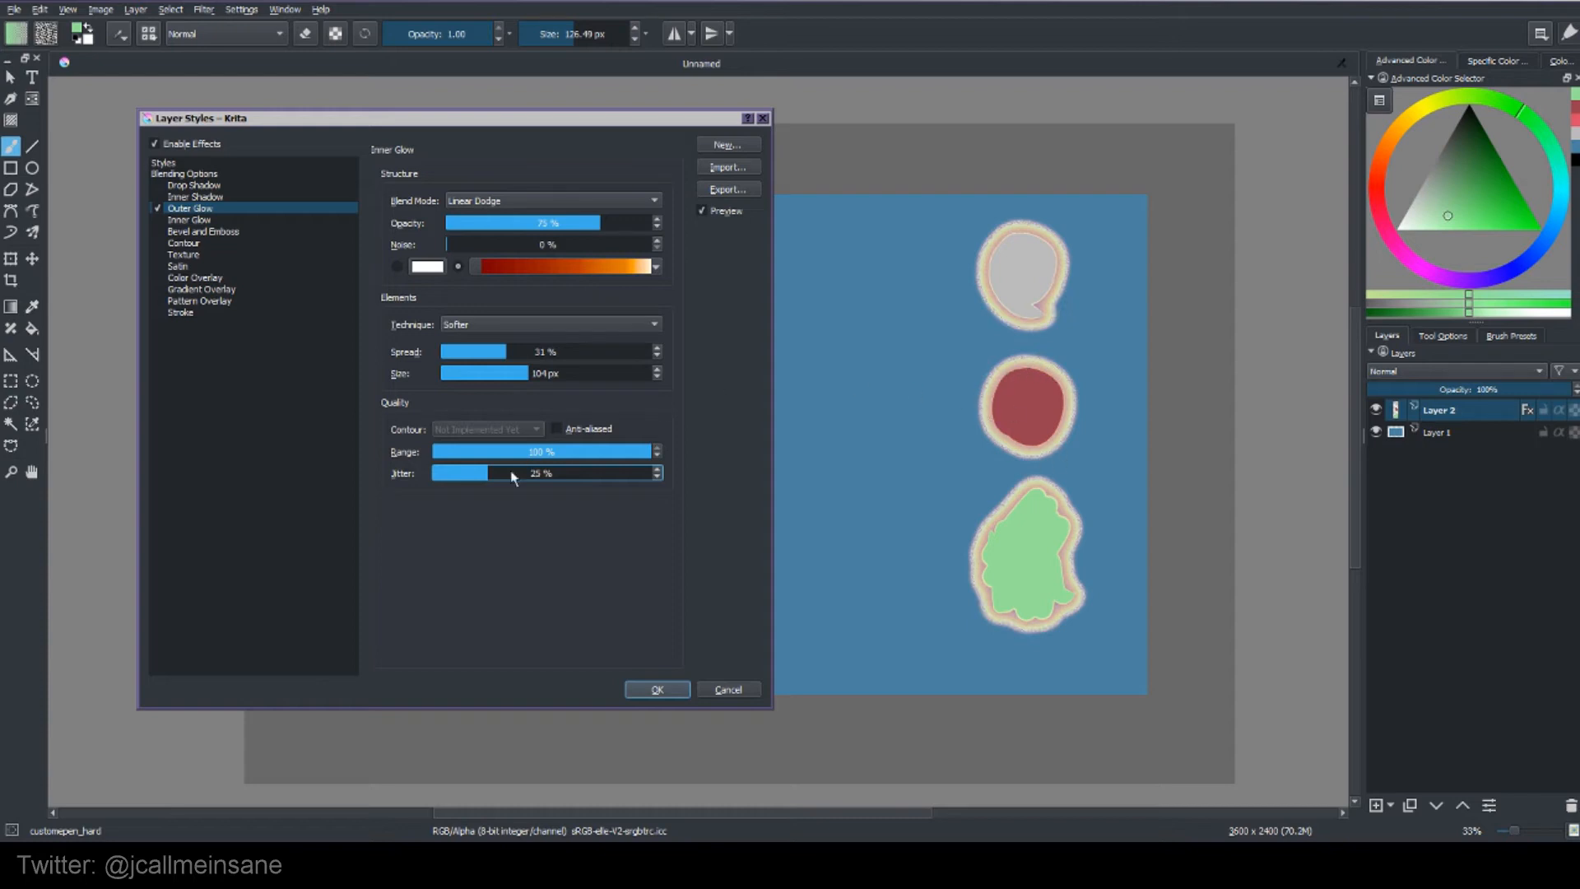
pyautogui.moveTo(479, 474); pyautogui.dragTo(455, 481)
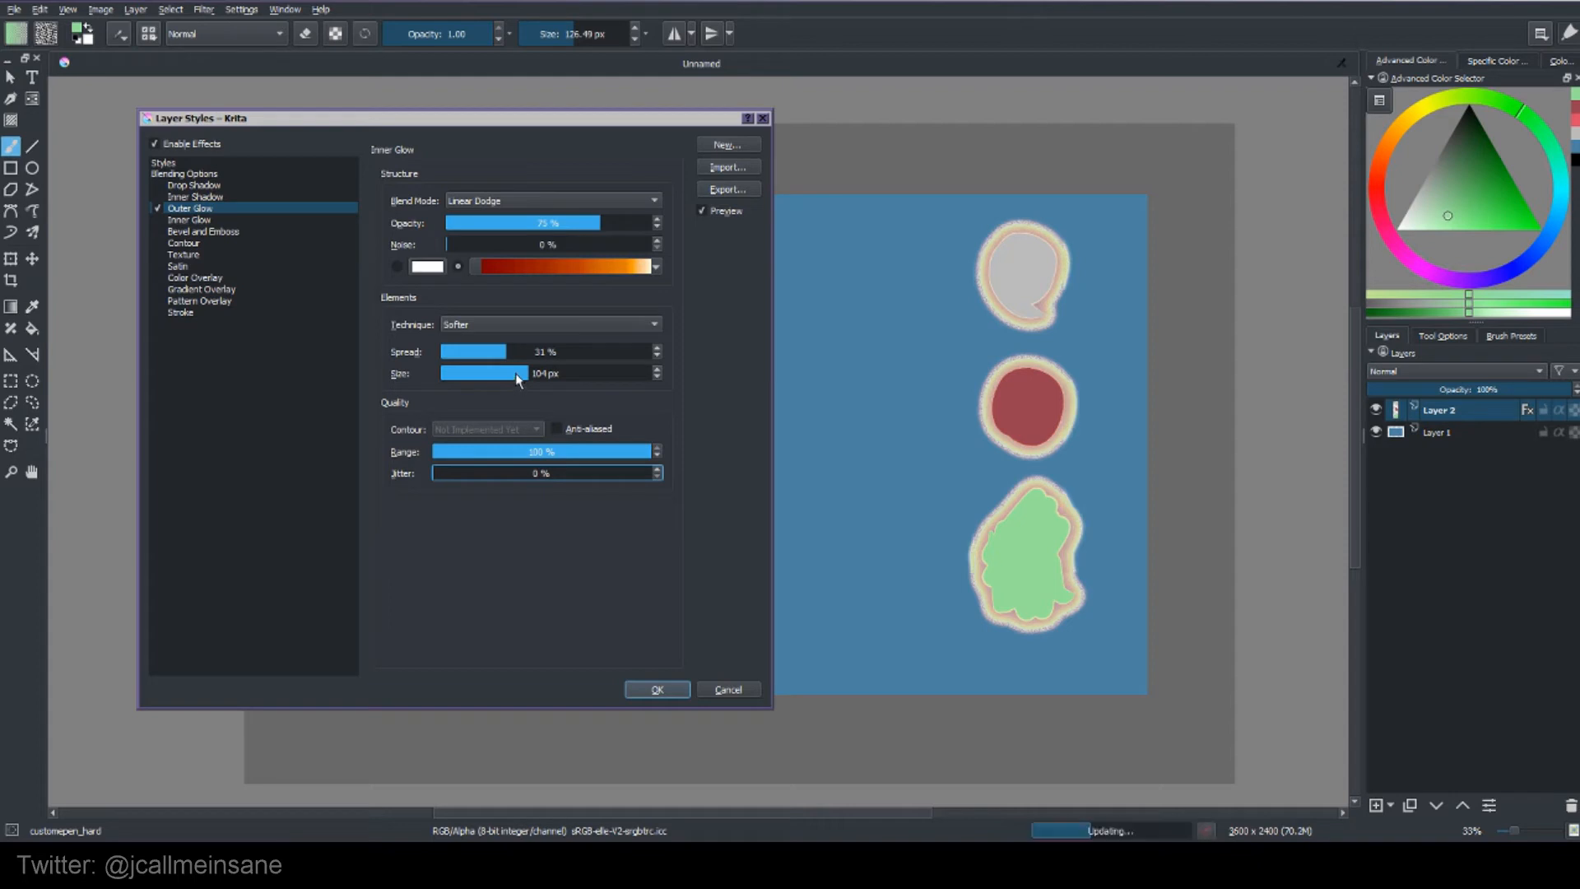
pyautogui.click(485, 355)
pyautogui.moveTo(485, 355); pyautogui.dragTo(463, 355)
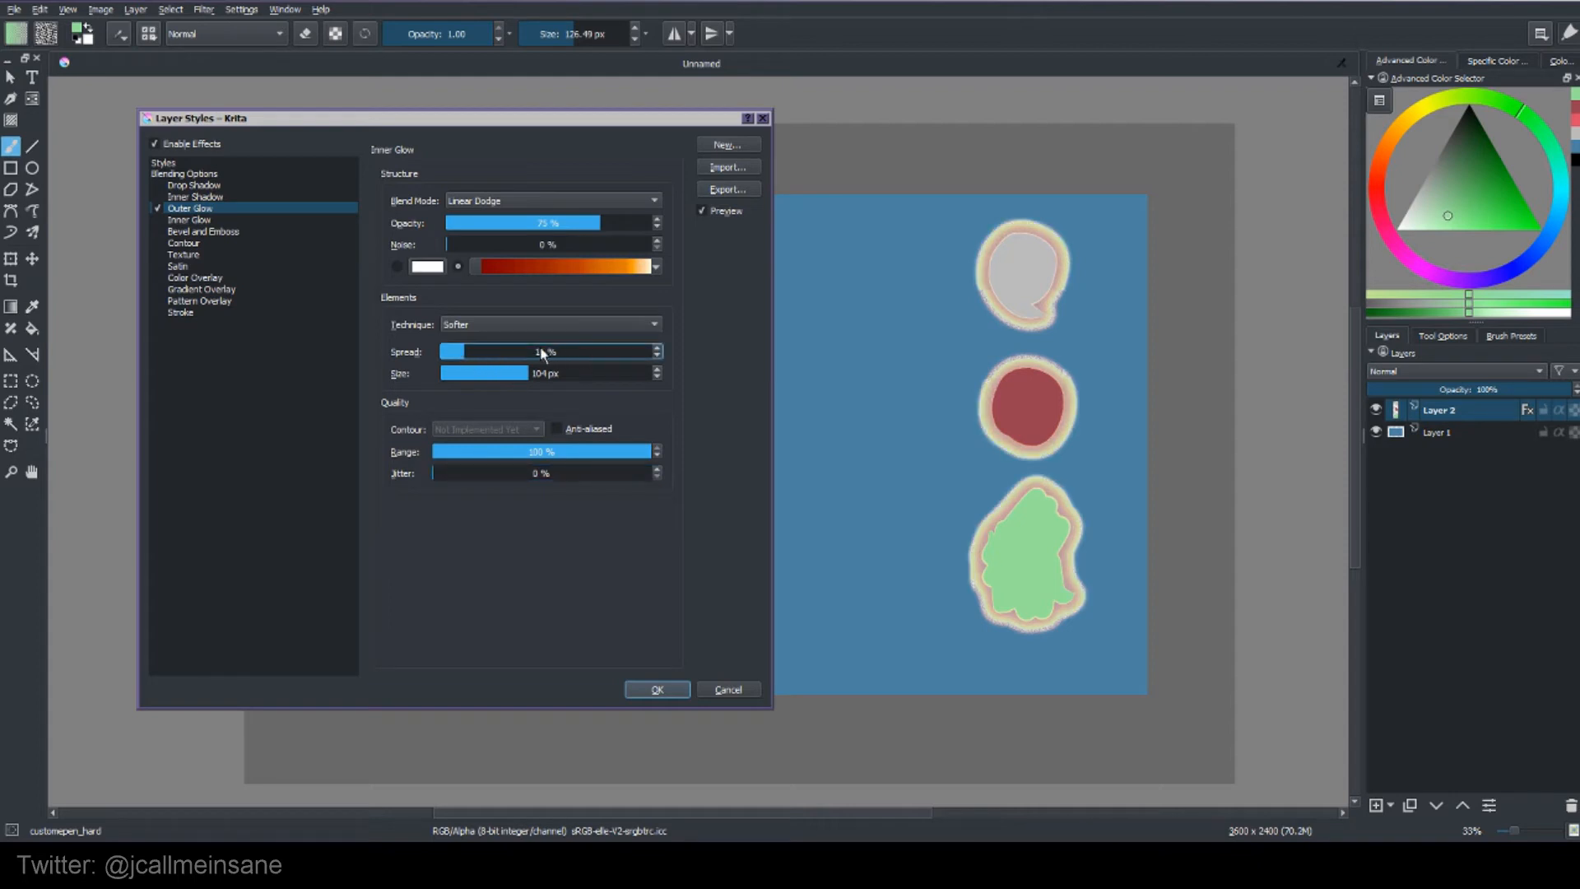
# Try the Precise technique for the outer glow, and return it to Softer.
pyautogui.click(530, 322)
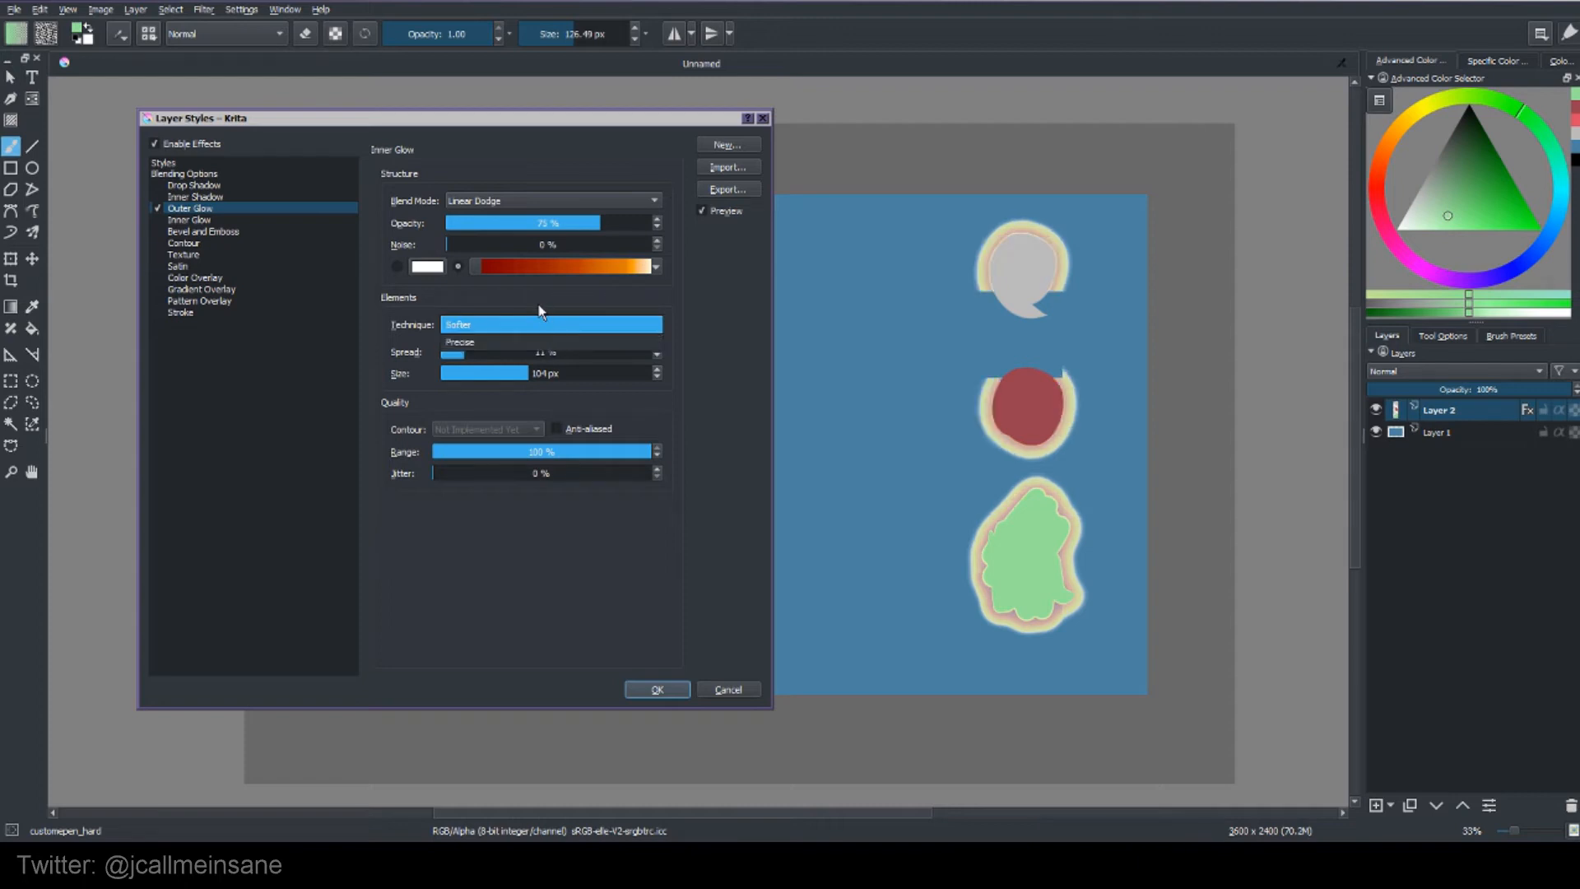
pyautogui.click(455, 342)
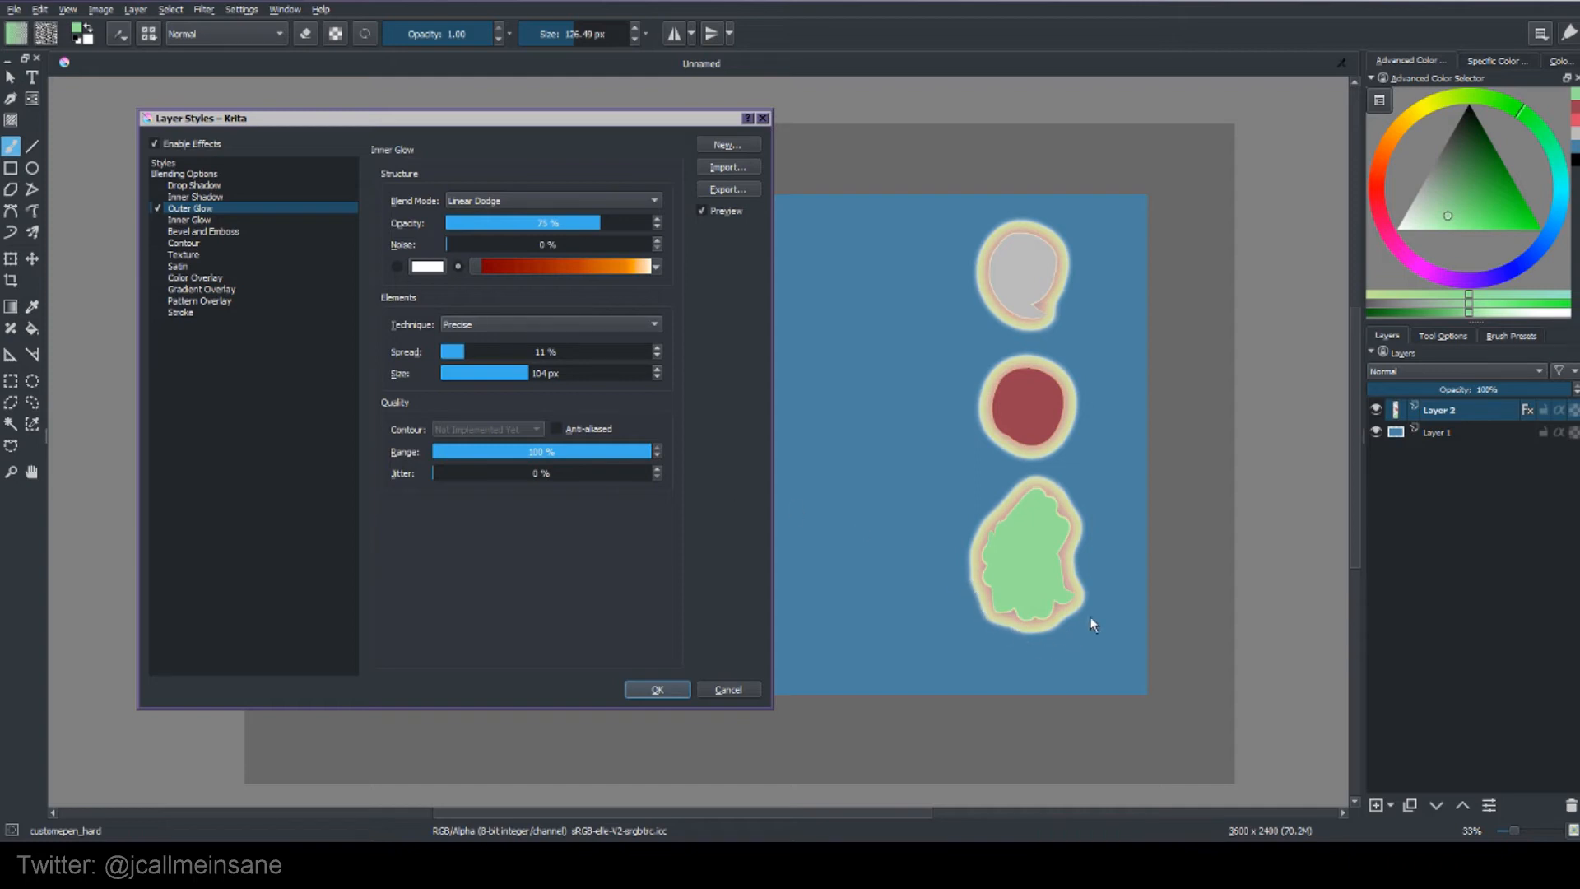
pyautogui.click(569, 326)
pyautogui.click(548, 309)
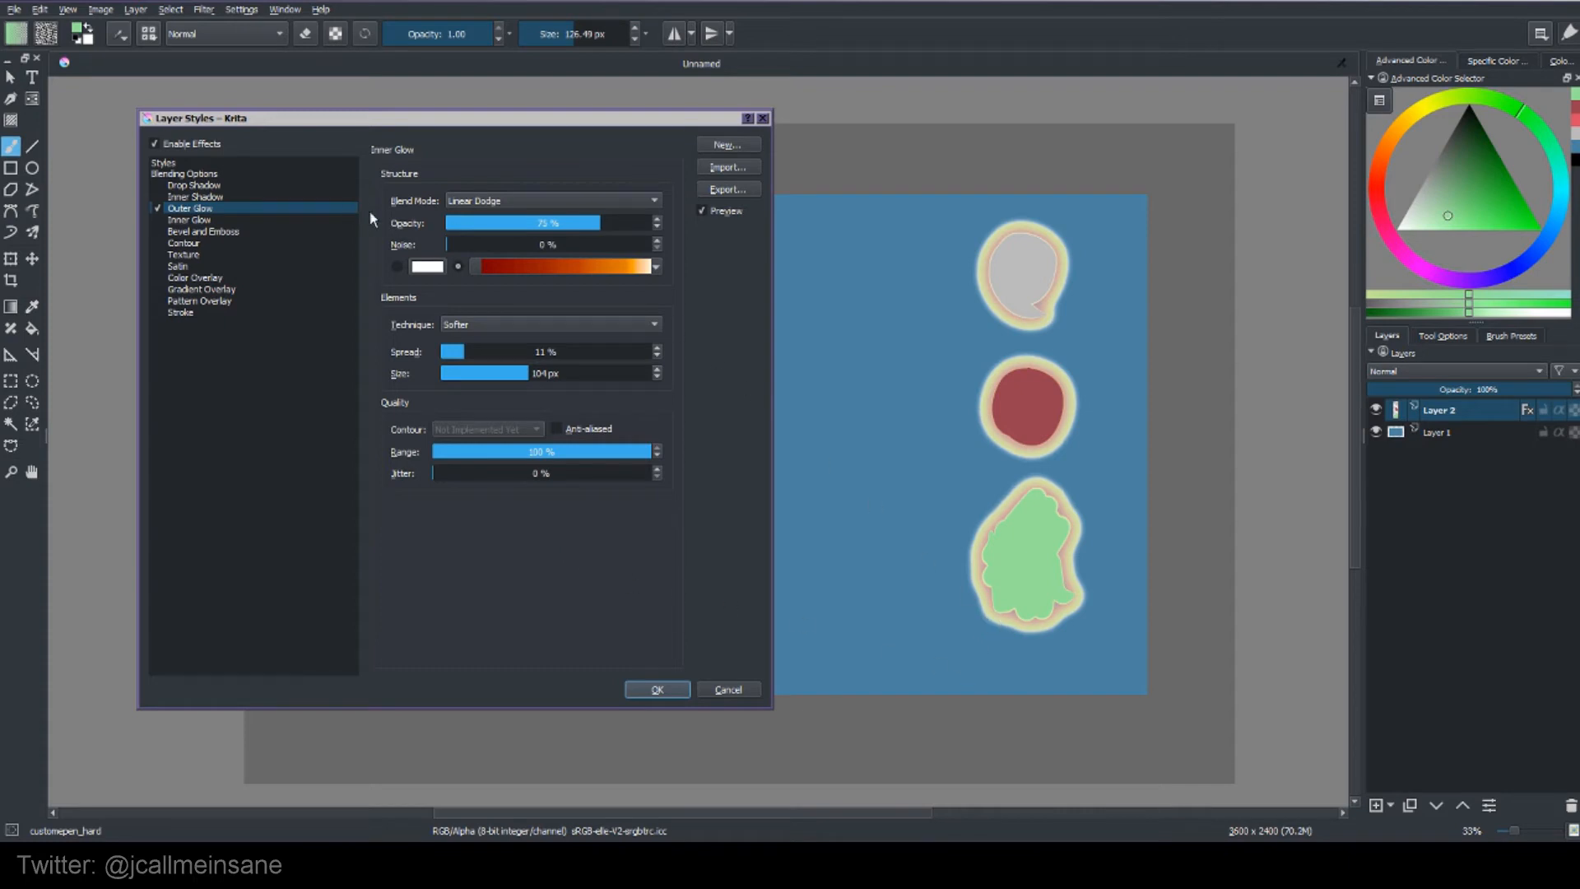
# Replace Outer Glow with Inner Glow and make it use the GPS Fire Incandescent gradient.
pyautogui.click(174, 219)
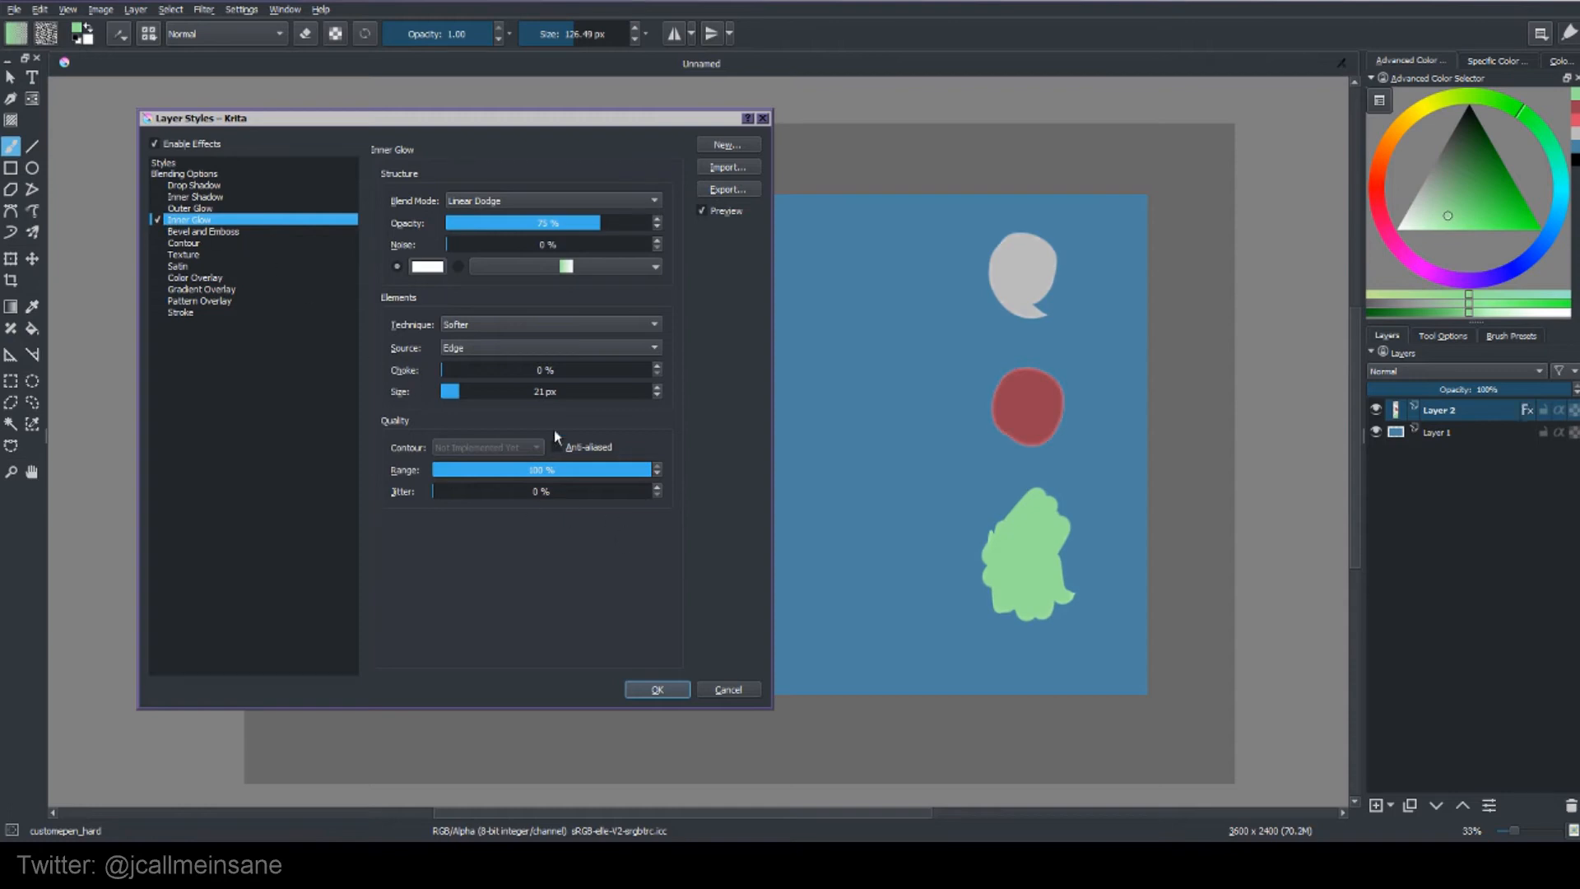
pyautogui.click(483, 269)
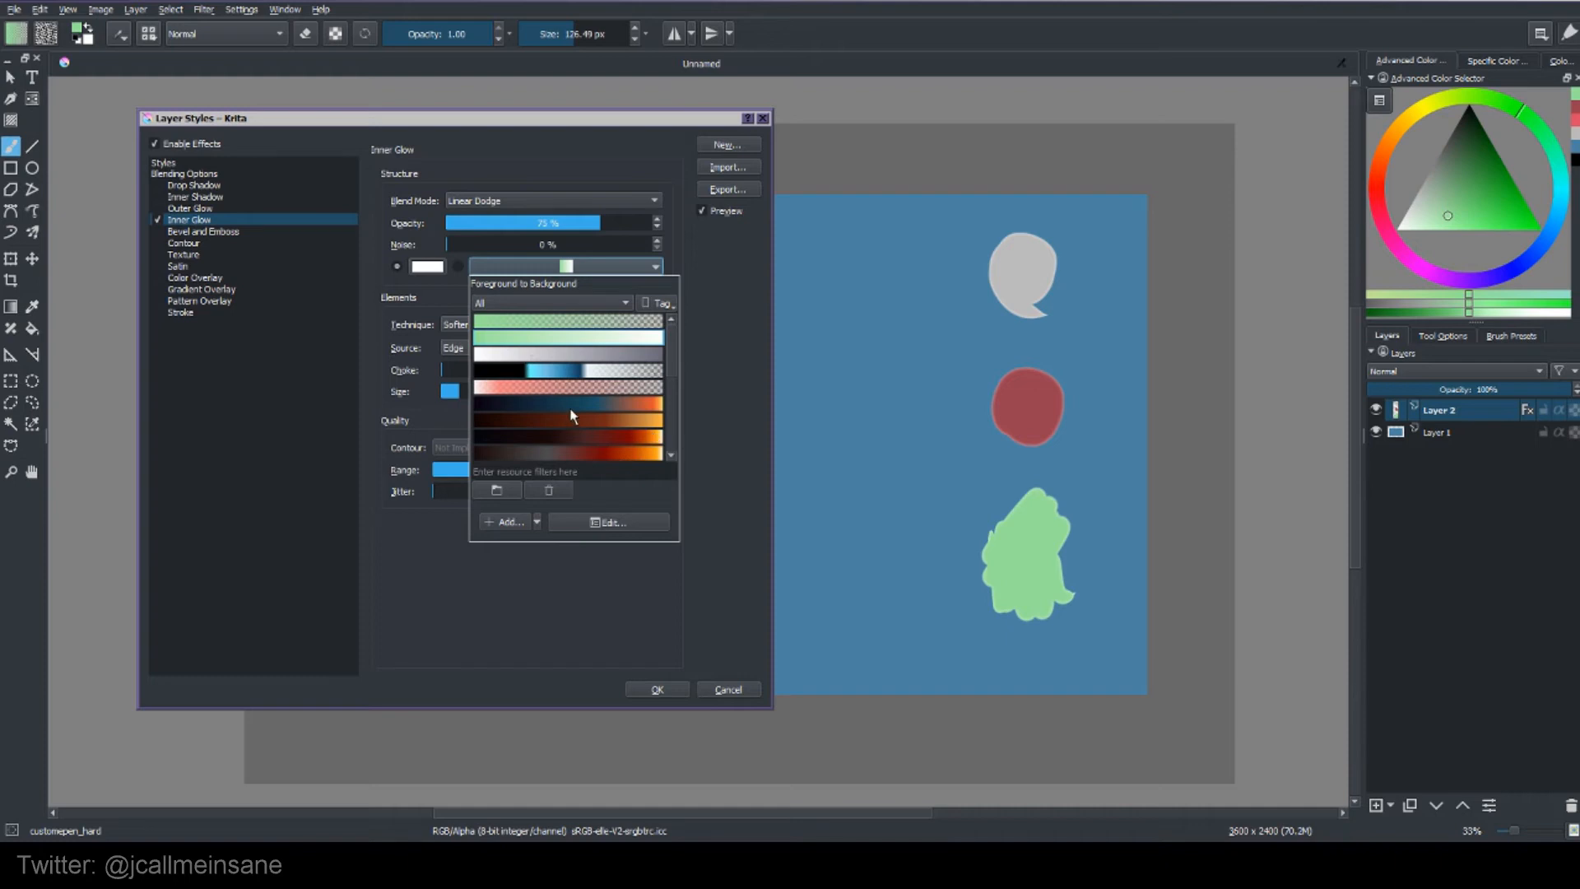
pyautogui.click(614, 420)
pyautogui.scroll(-3, 671, 455)
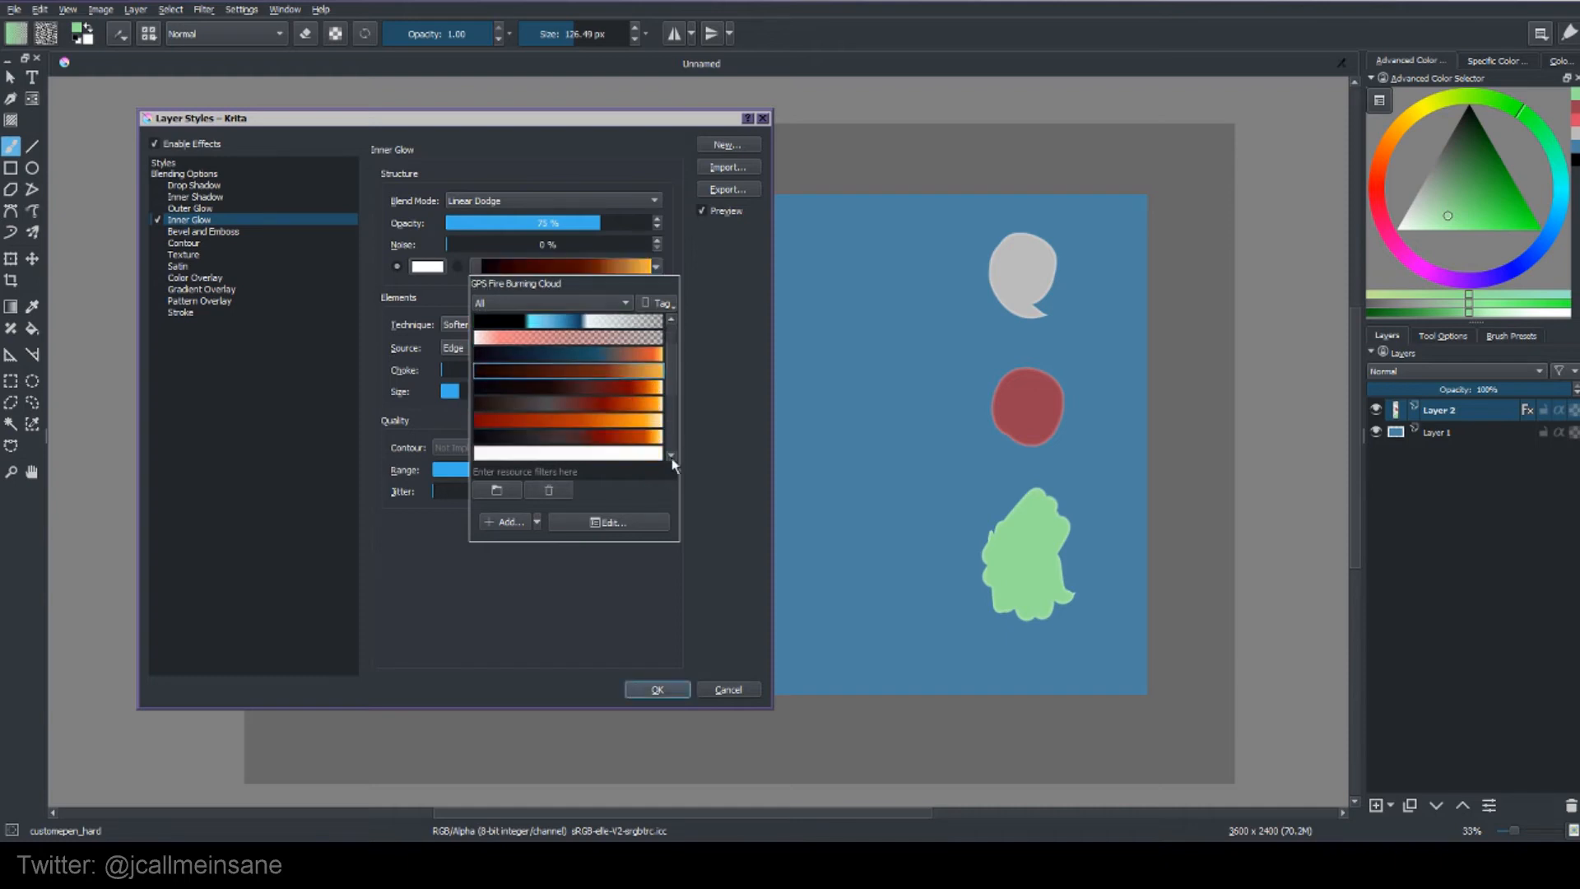
pyautogui.click(603, 372)
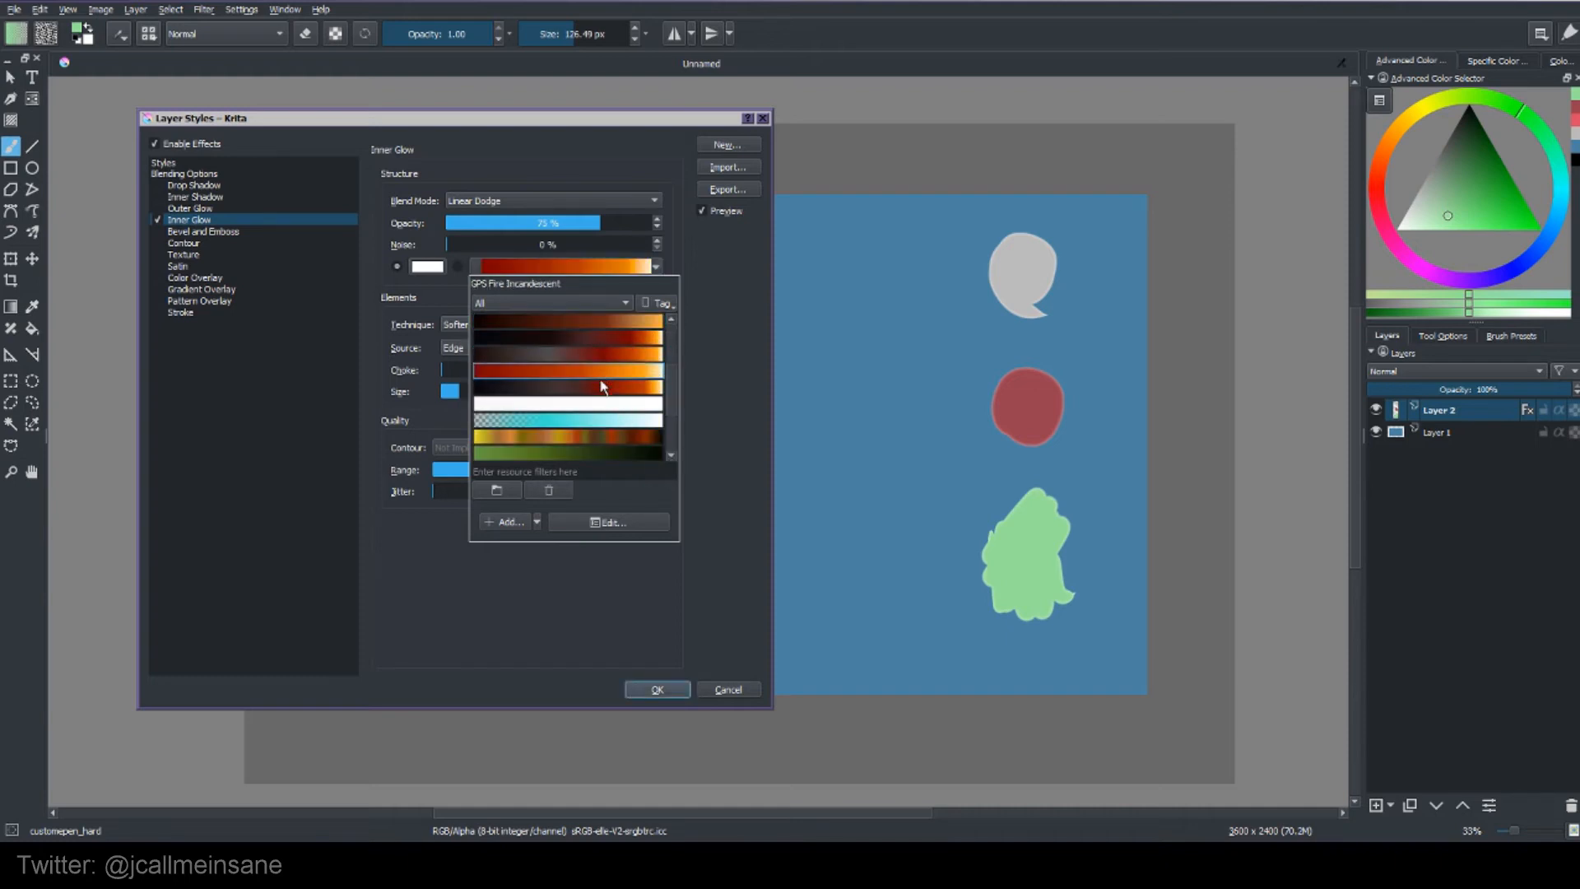
pyautogui.click(539, 573)
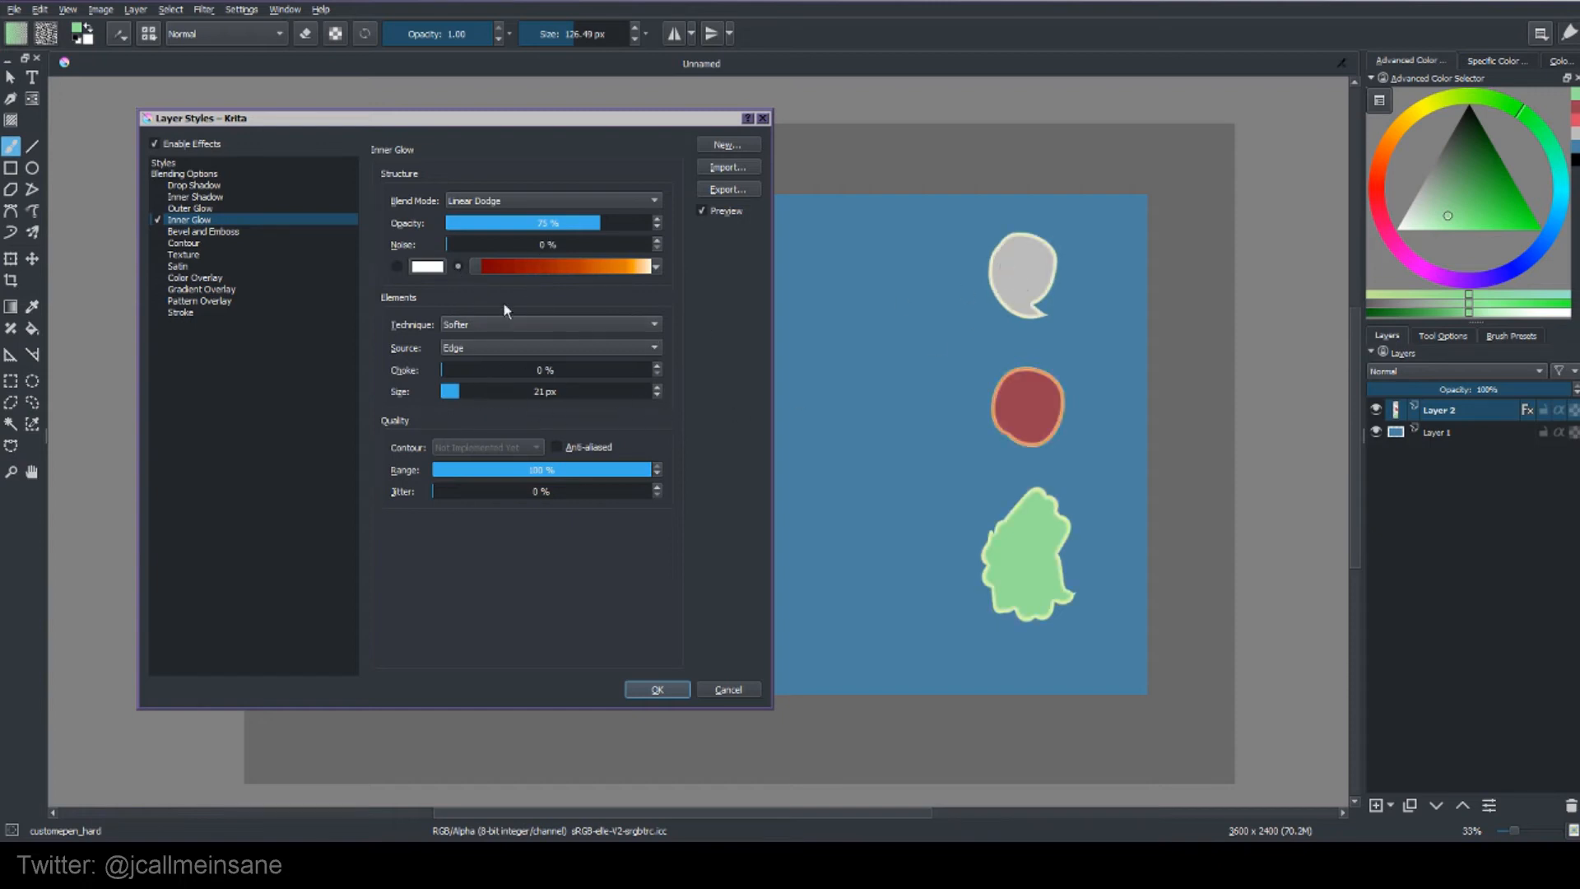
# Set the inner glow's size to 87 px, and try Center as its source before returning it to Edge.
pyautogui.moveTo(471, 390); pyautogui.dragTo(488, 394)
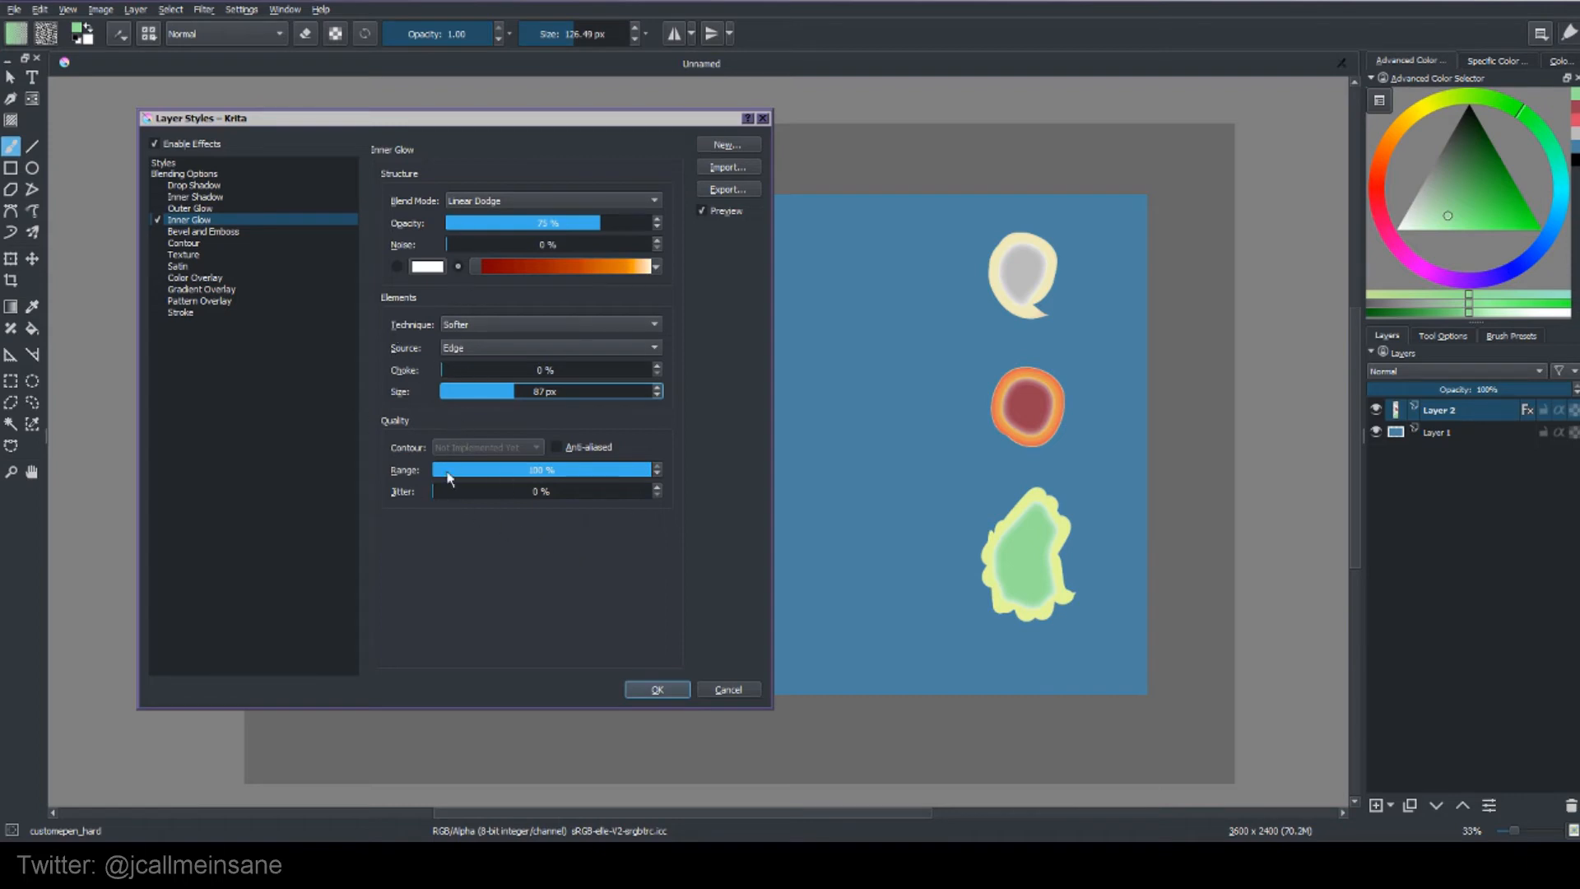
pyautogui.click(458, 348)
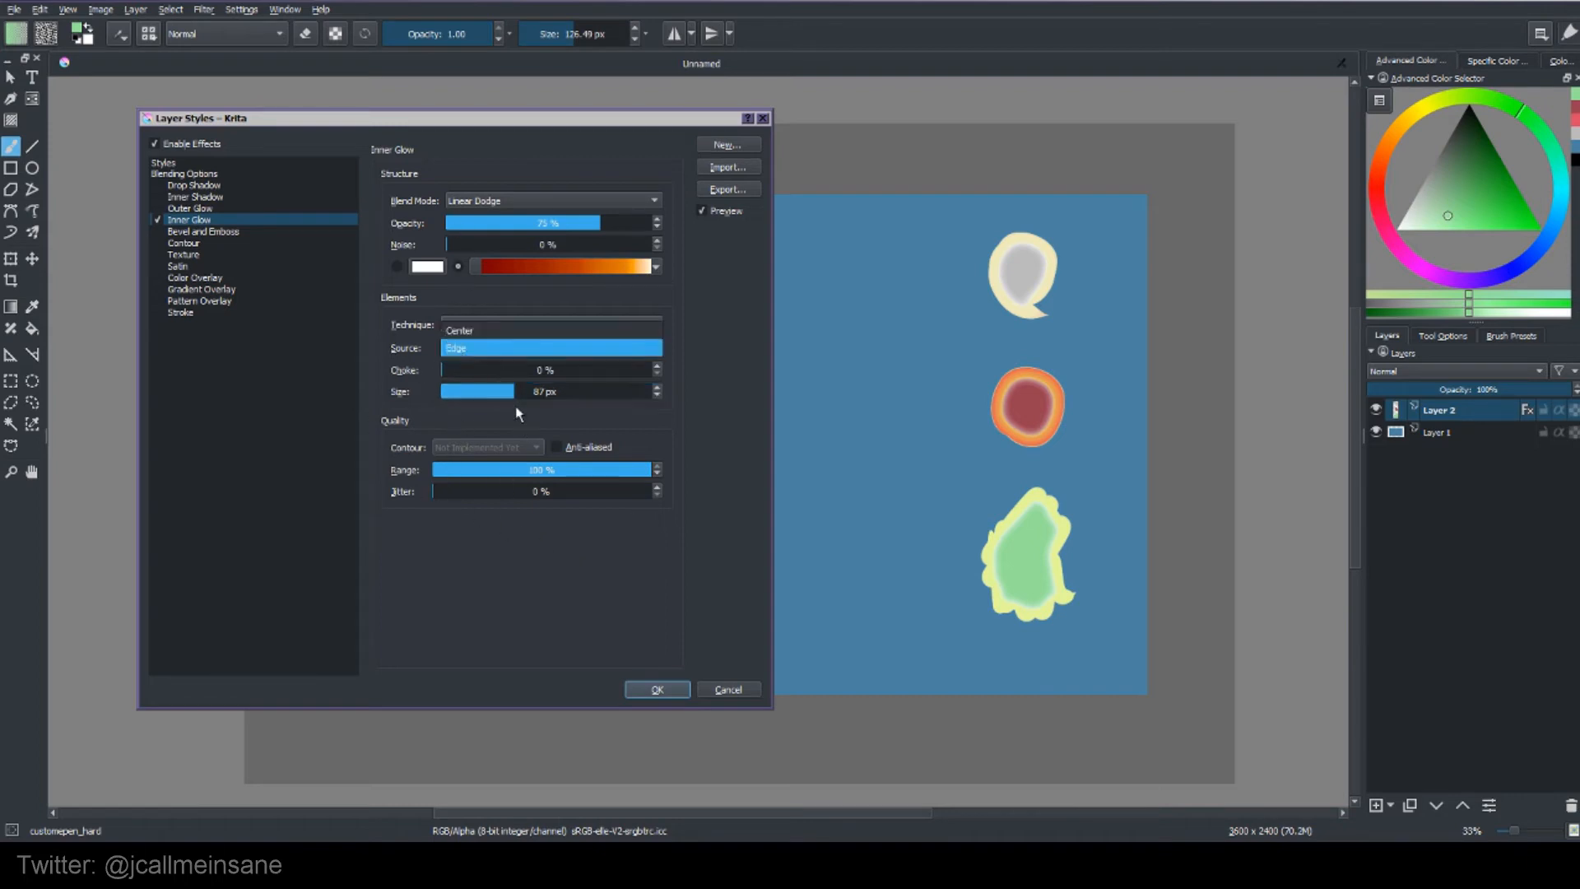
pyautogui.click(495, 330)
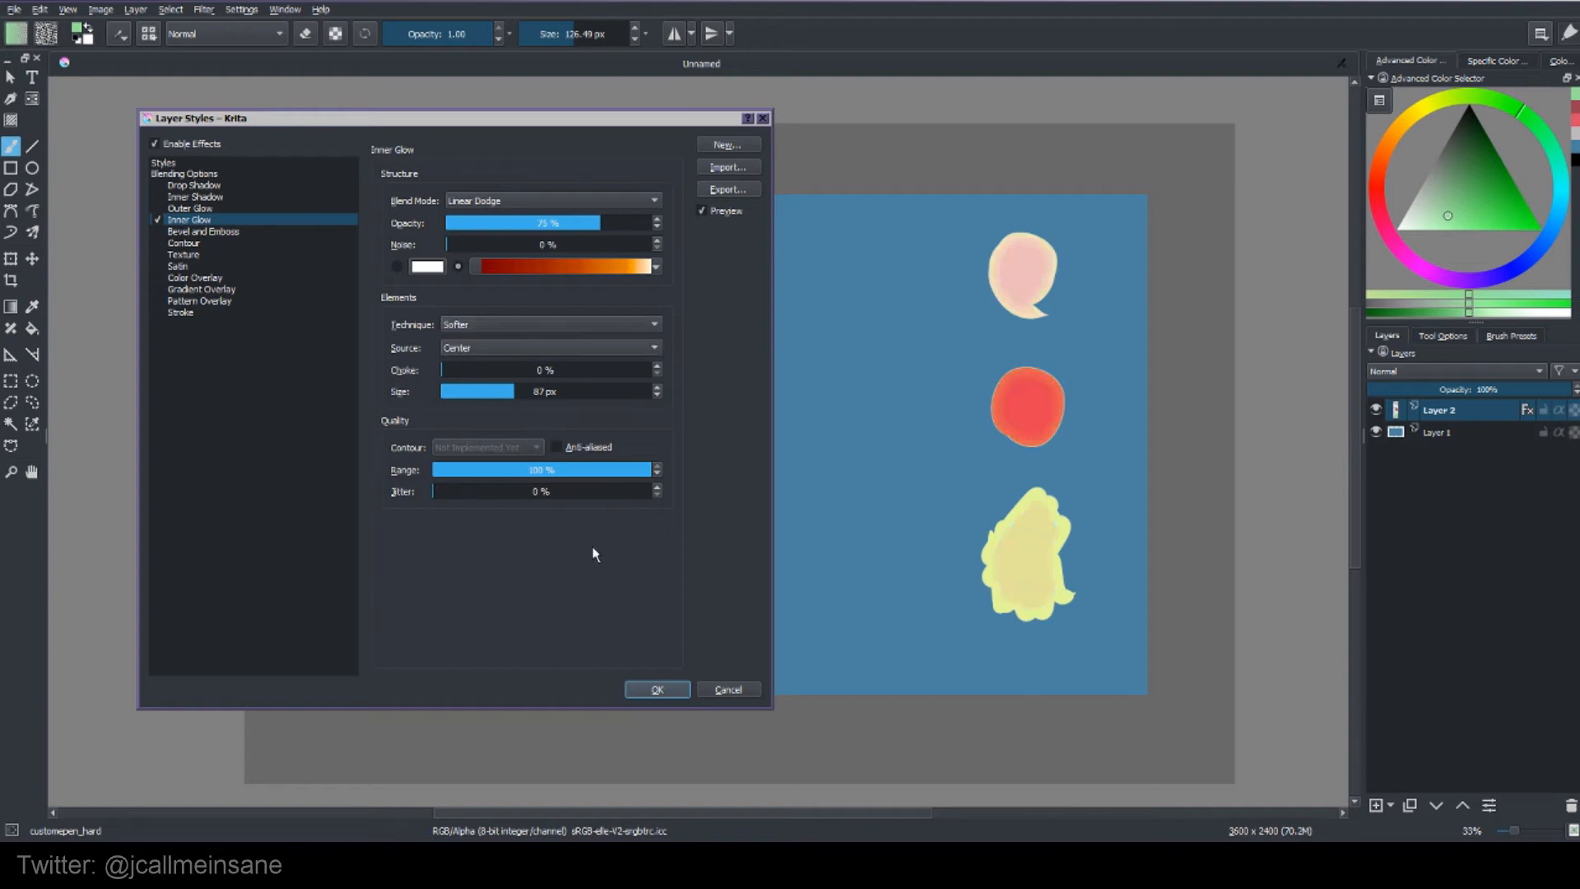
pyautogui.click(494, 348)
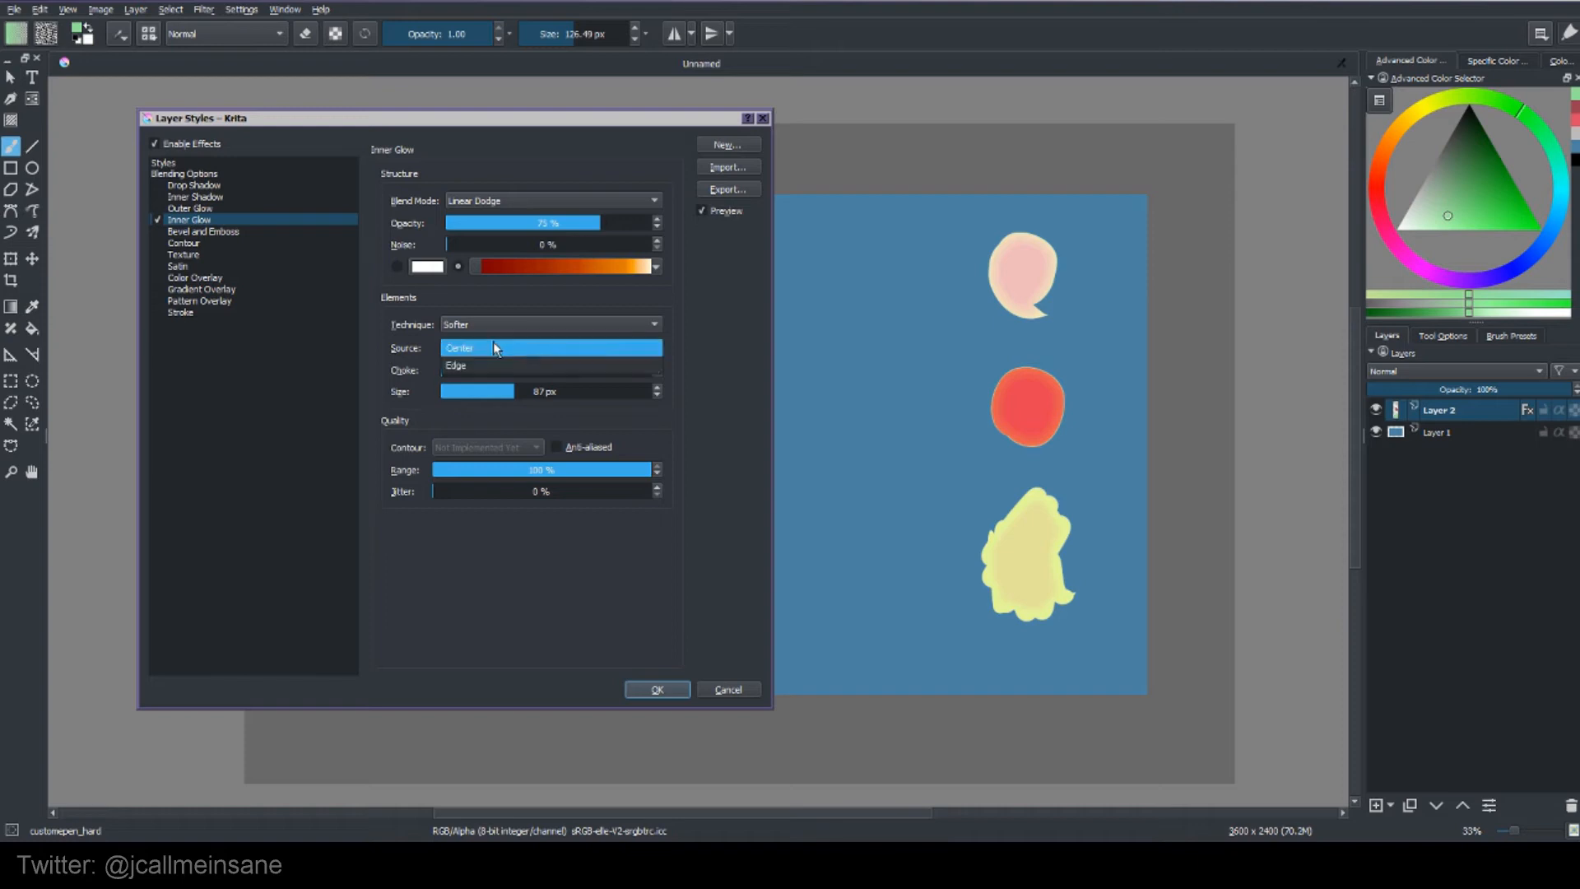
pyautogui.click(495, 364)
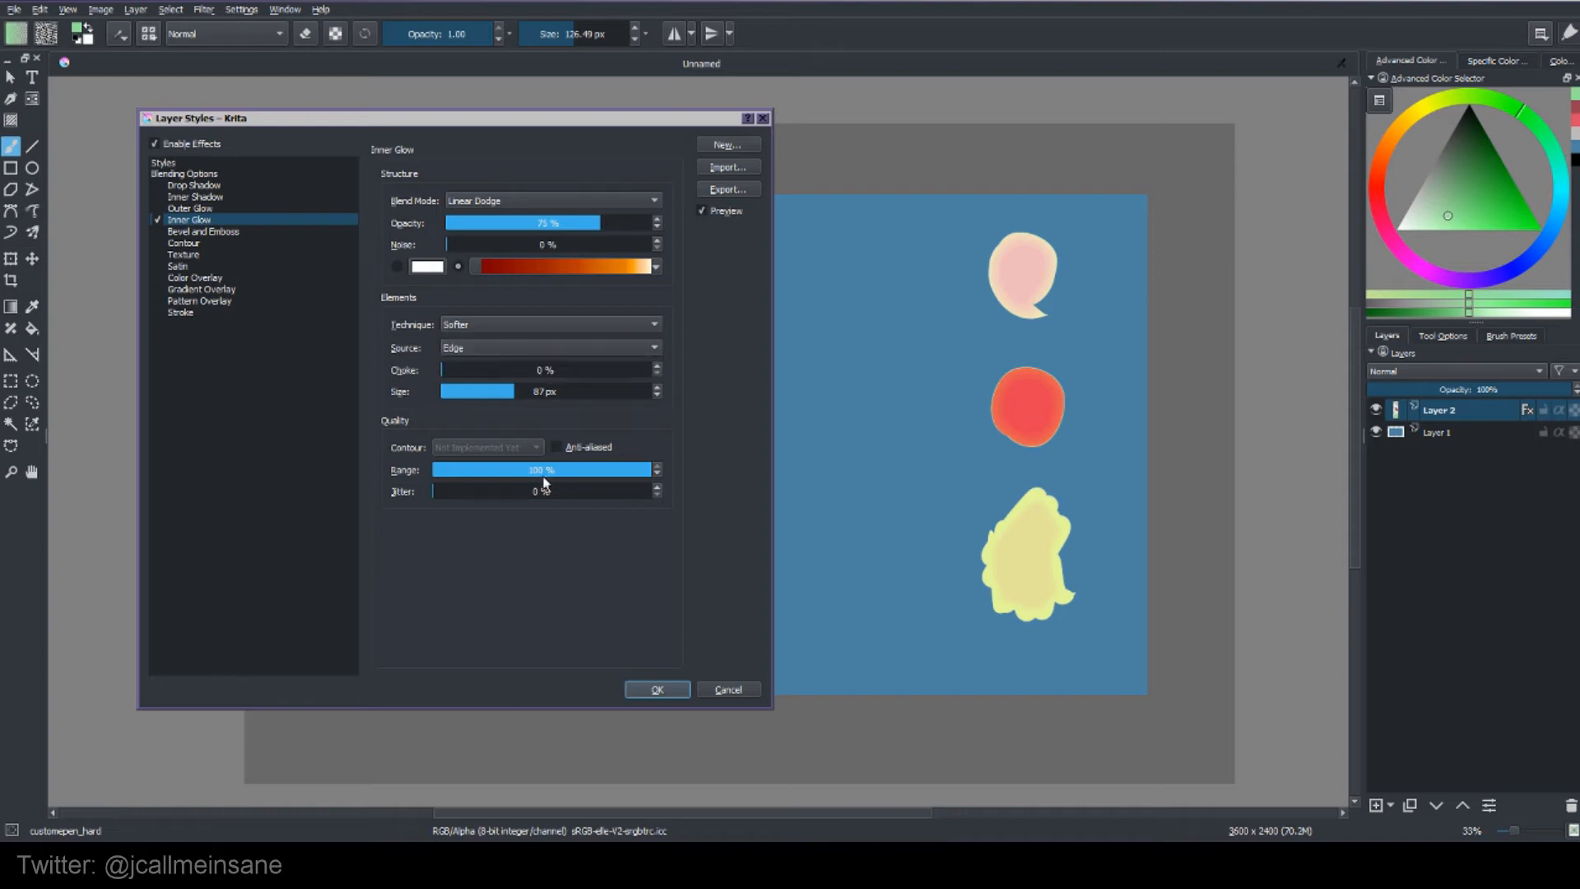
pyautogui.click(505, 202)
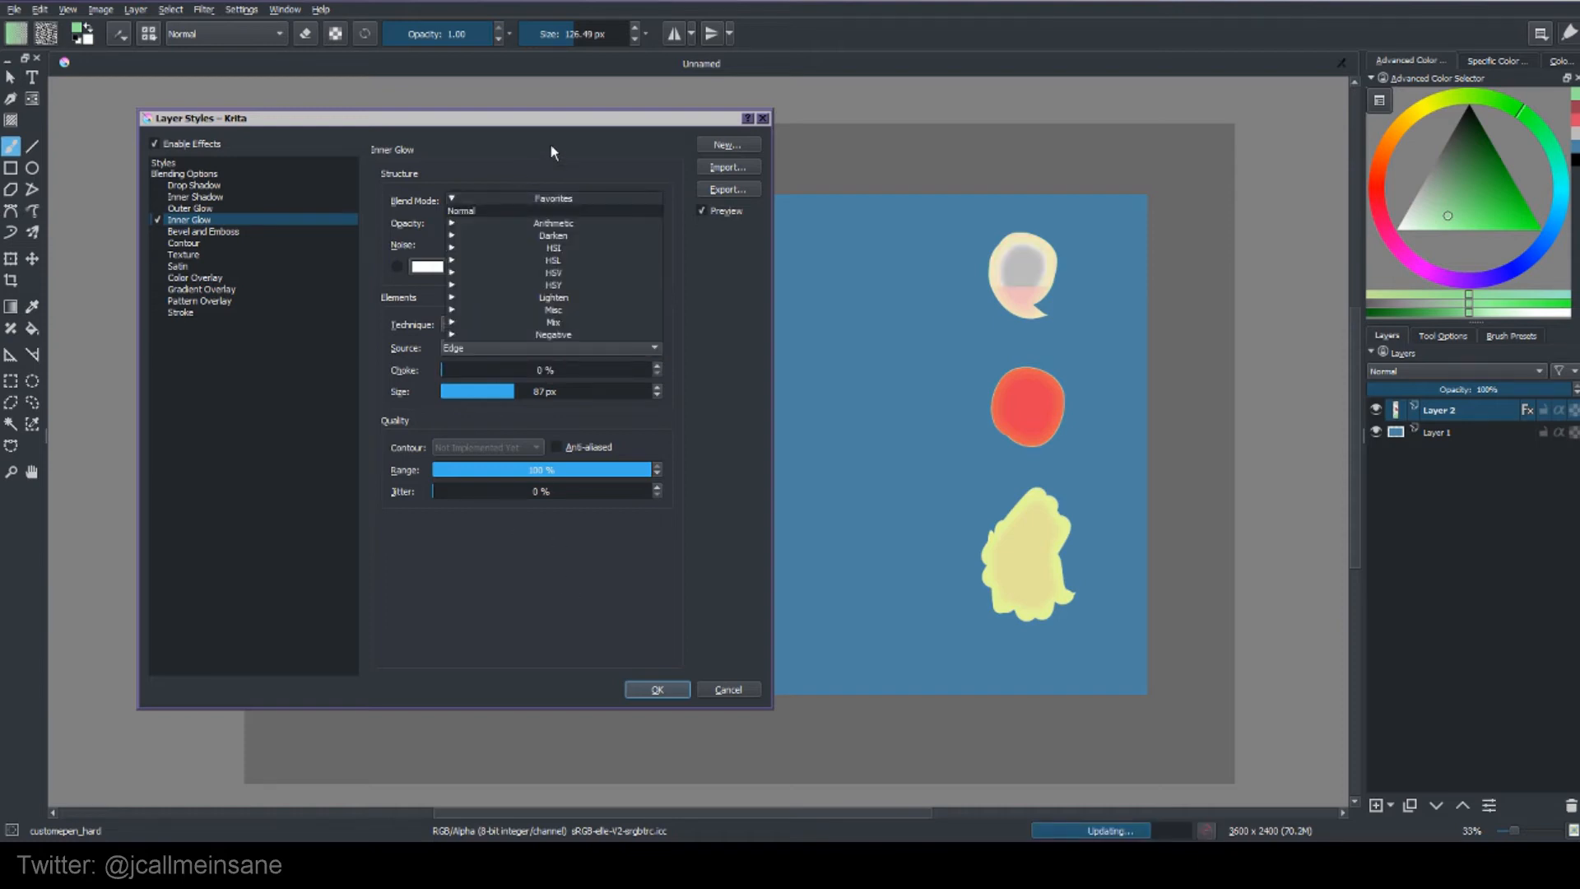
pyautogui.click(560, 169)
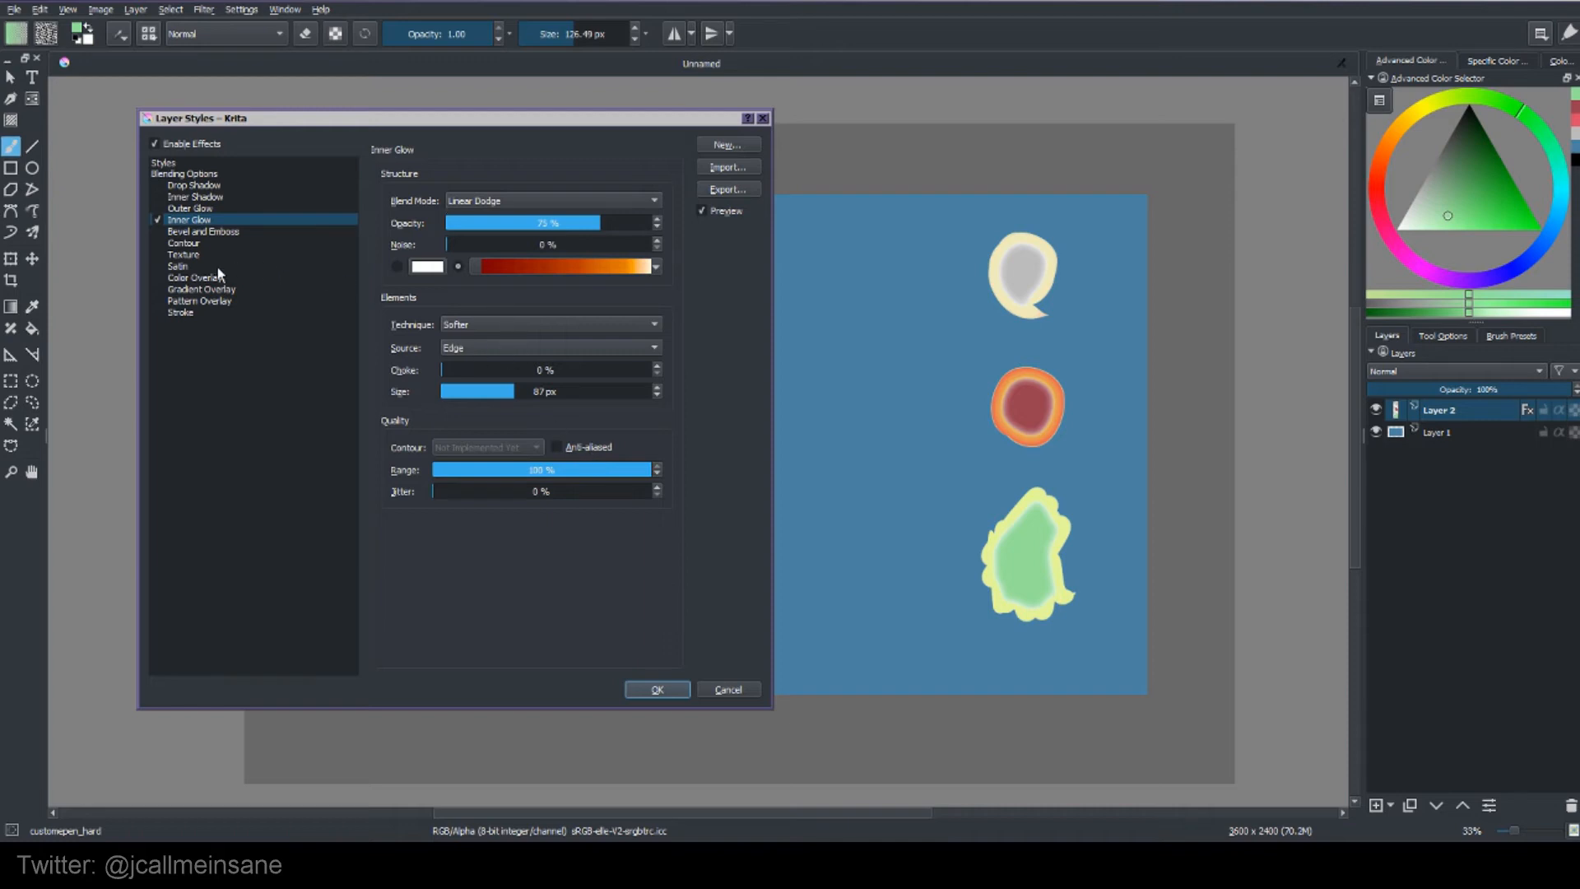
# Replace Inner Glow with Bevel and Emboss, setting its angle to 114 and its direction to Down.
pyautogui.click(156, 231)
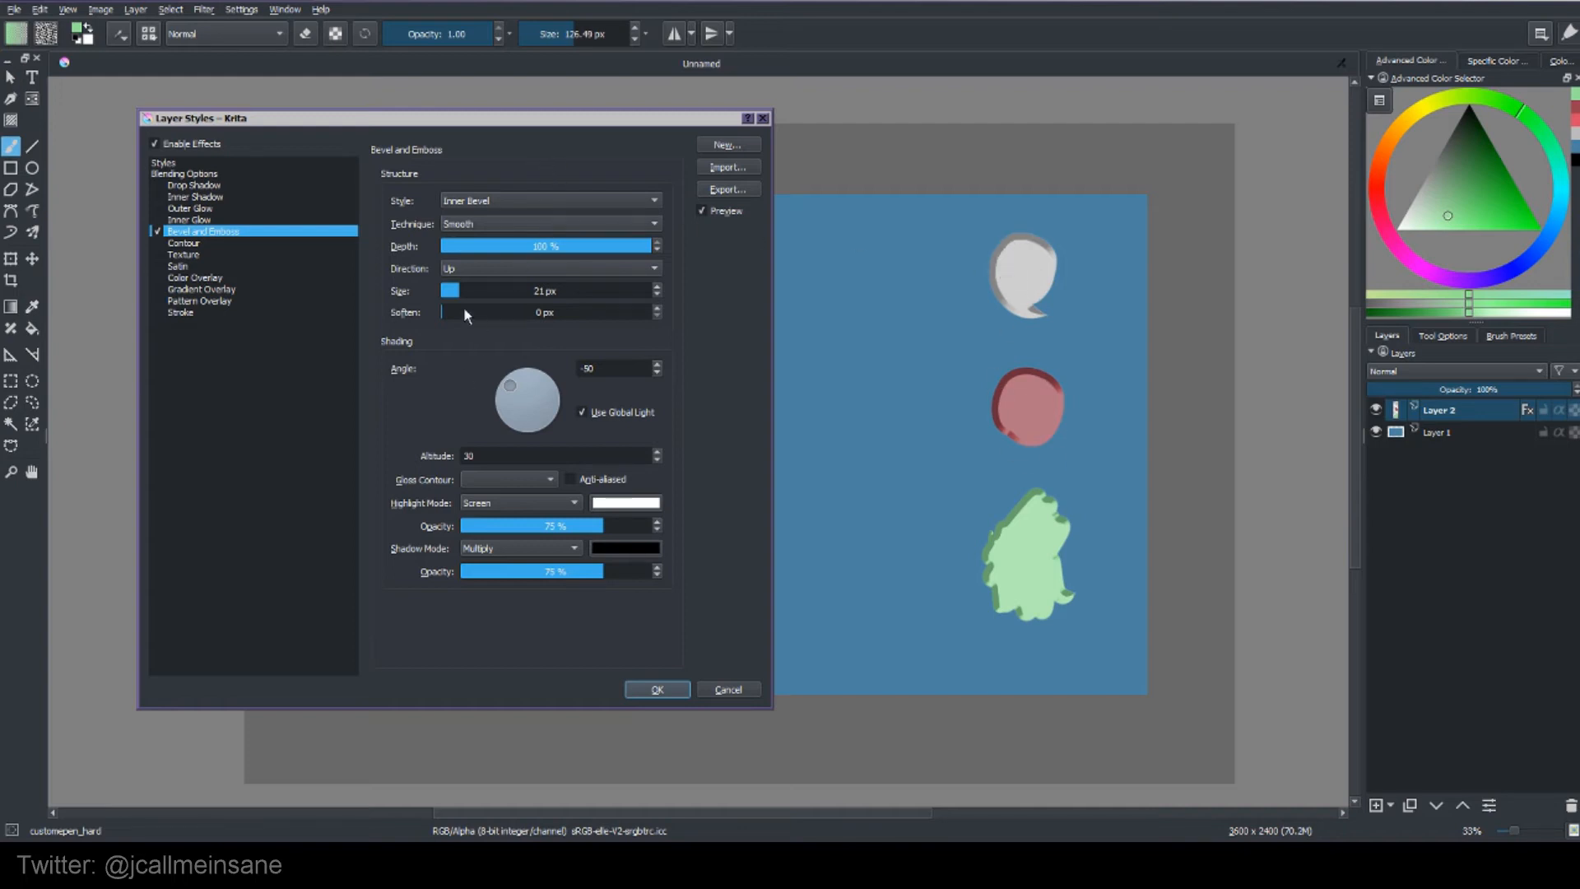
pyautogui.moveTo(510, 385); pyautogui.dragTo(547, 409)
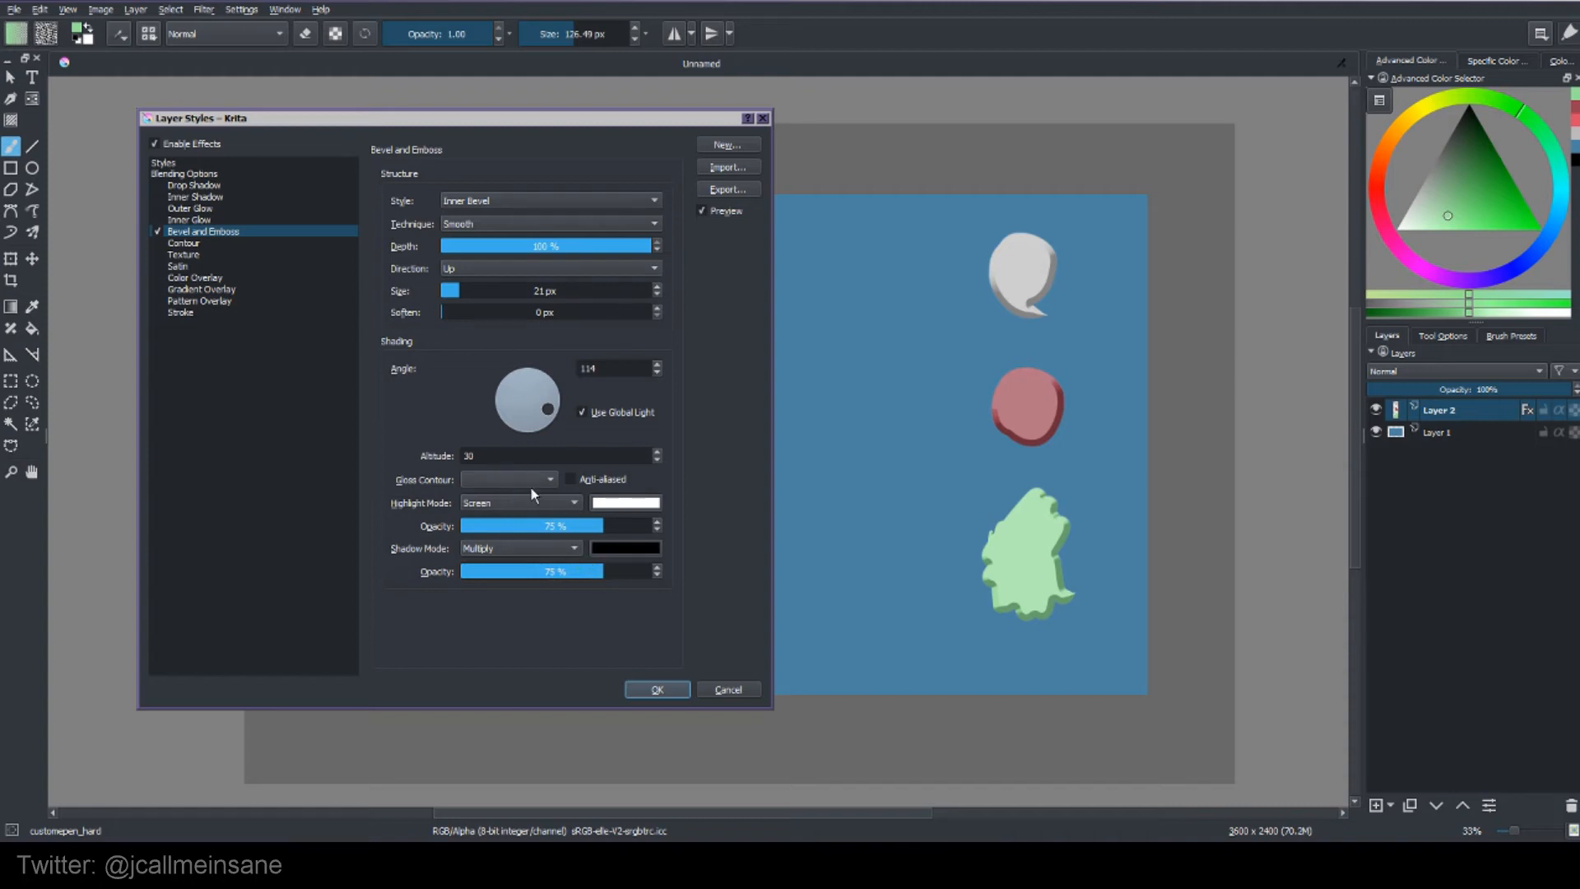
pyautogui.click(567, 269)
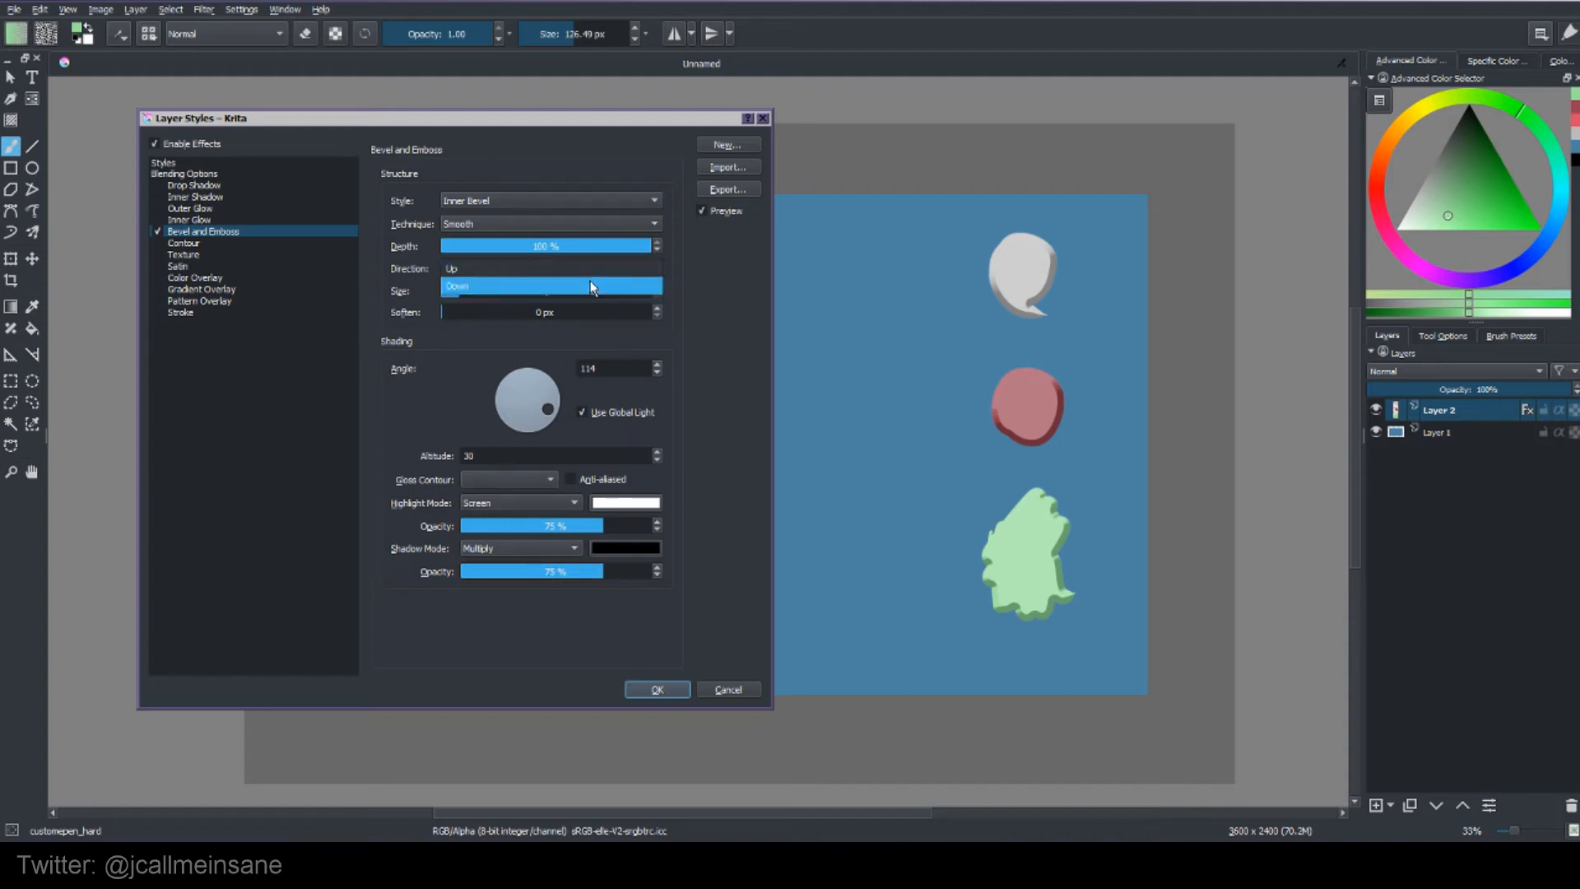
pyautogui.click(481, 286)
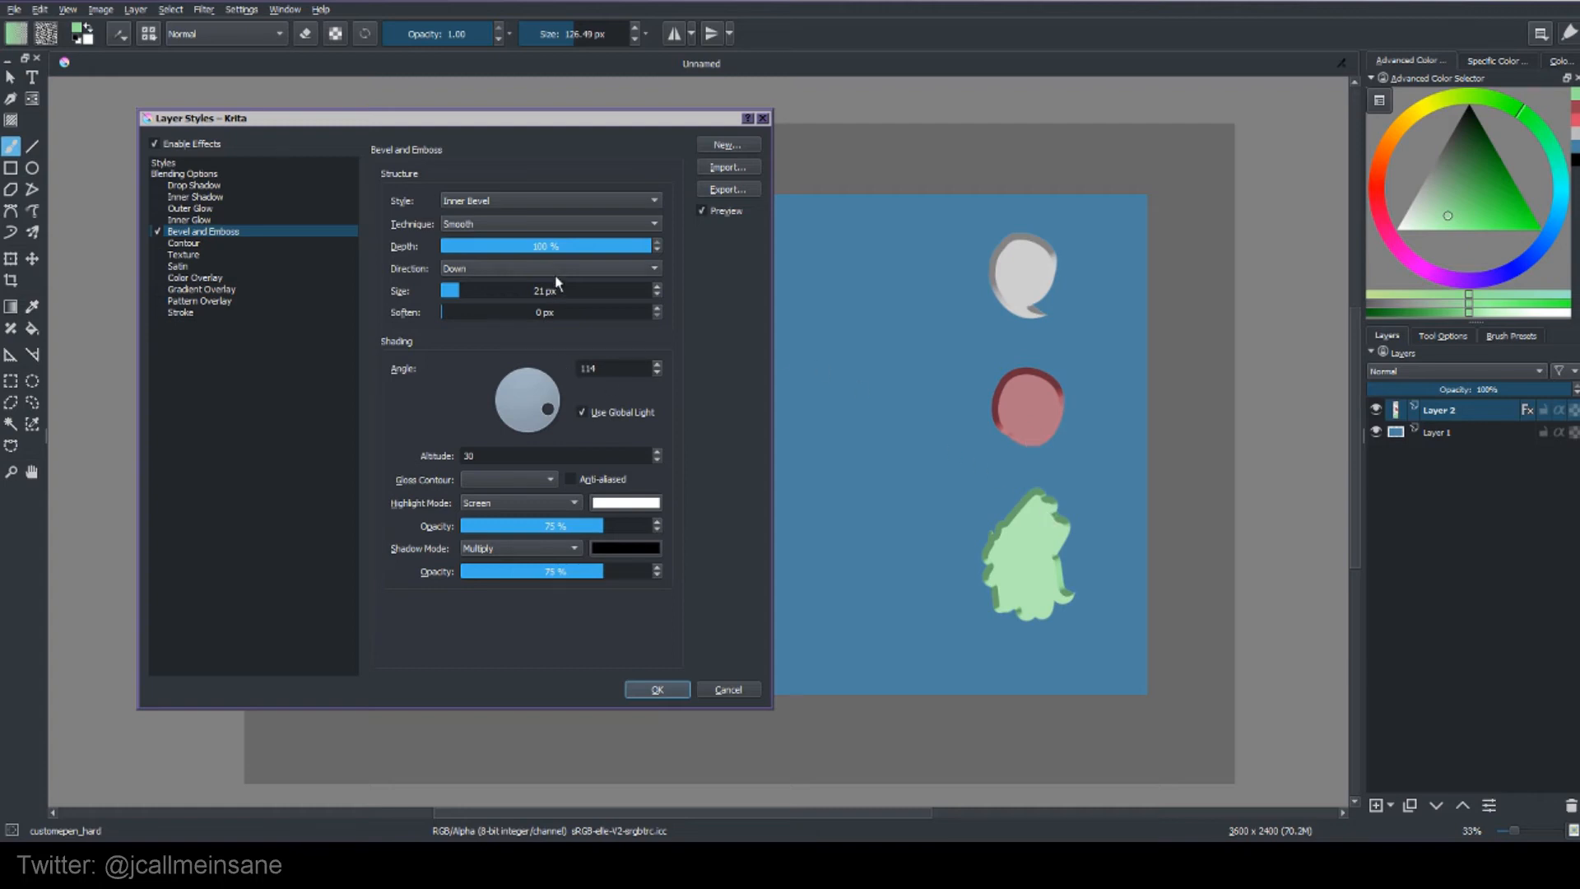
# Set the bevel's shading angle to 87 and its technique to Chisel Hard.
pyautogui.moveTo(556, 398)
pyautogui.mouseDown()
pyautogui.moveTo(526, 375)
pyautogui.moveTo(496, 391)
pyautogui.mouseUp()
pyautogui.click(522, 228)
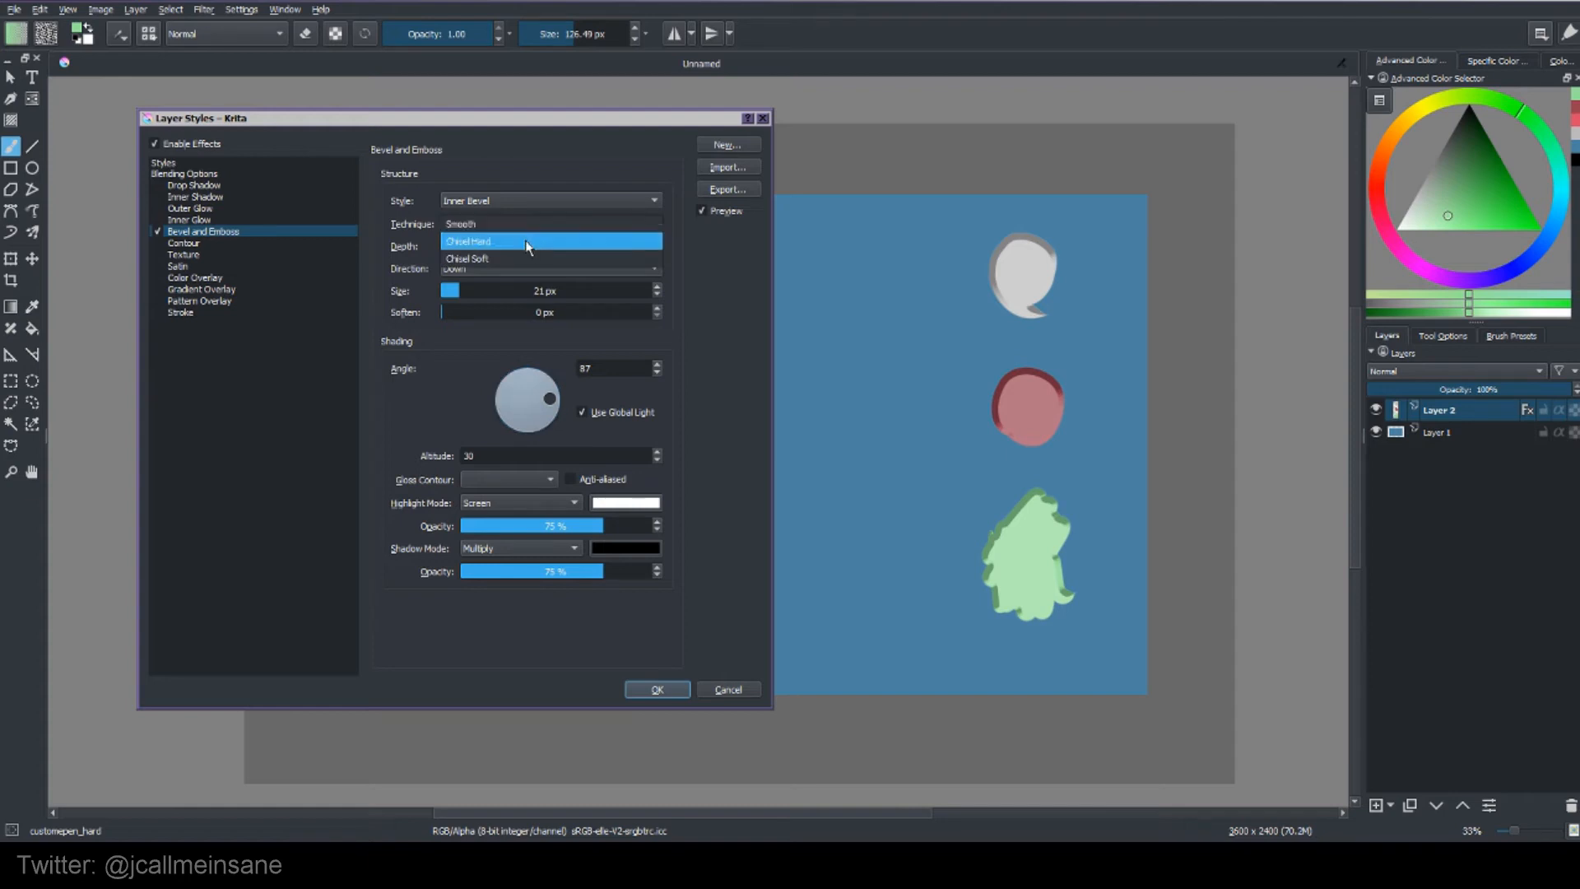
pyautogui.click(506, 244)
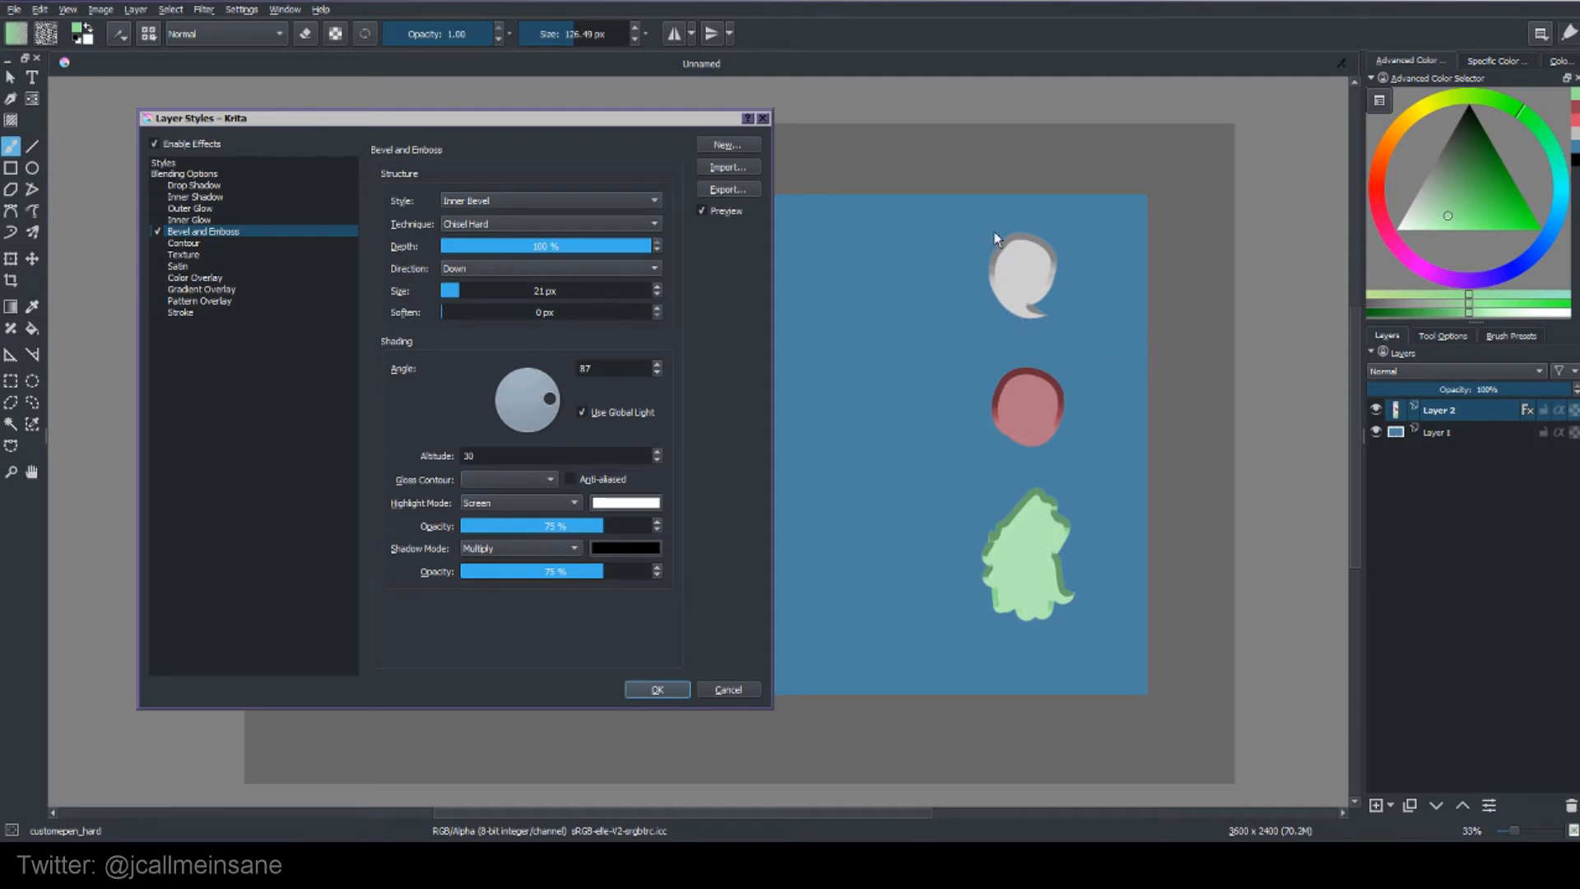
# Try the Emboss, Pillow Emboss and Stroke Emboss styles for the Bevel and Emboss effect.
pyautogui.click(516, 199)
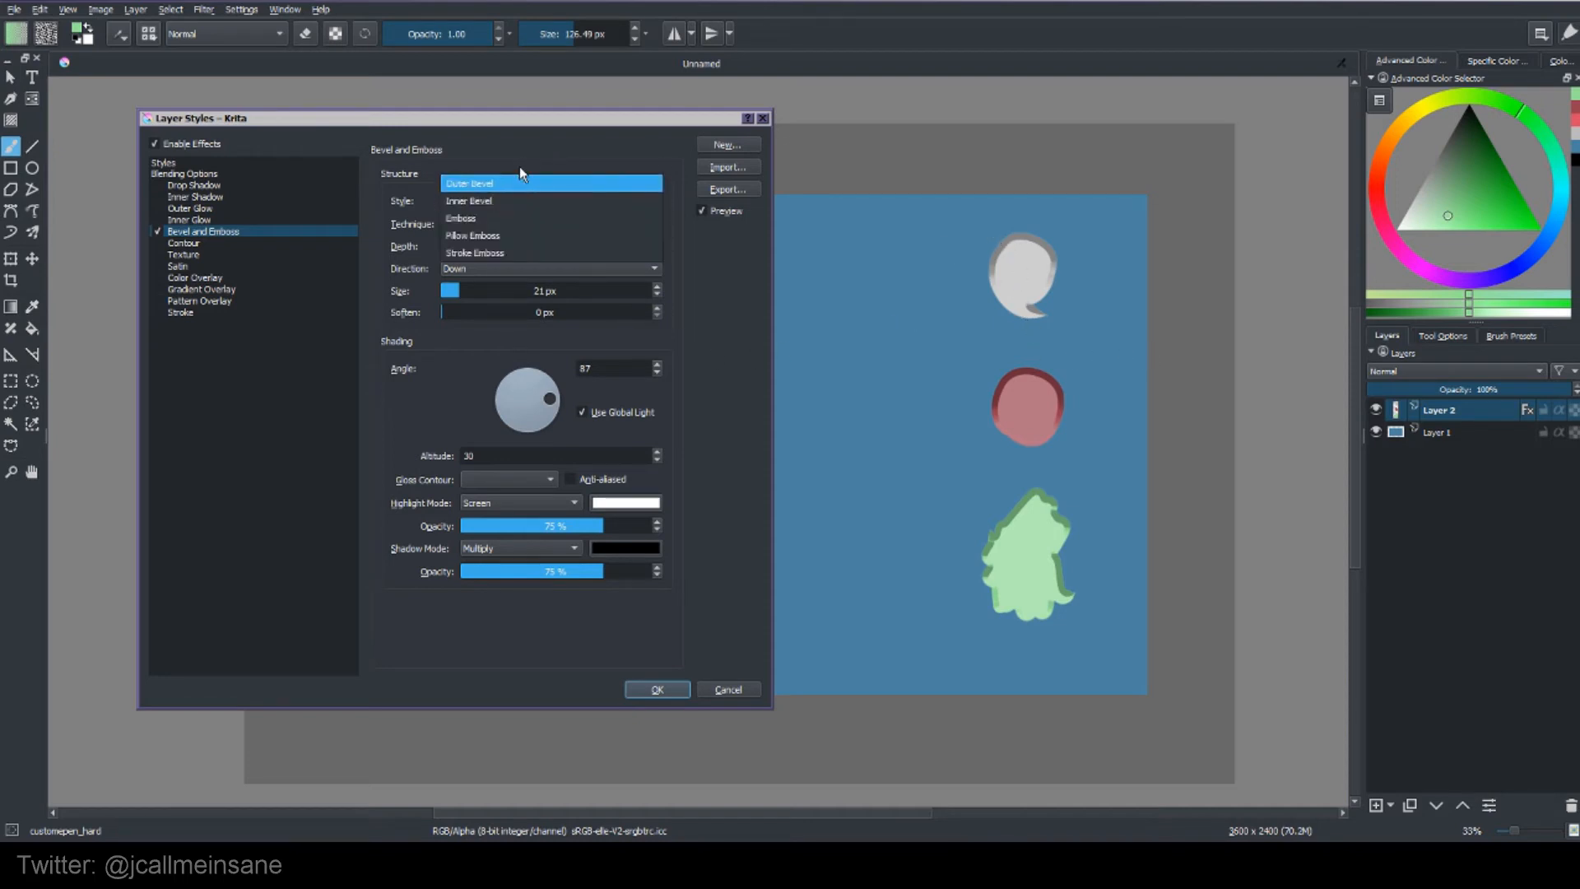
pyautogui.click(502, 219)
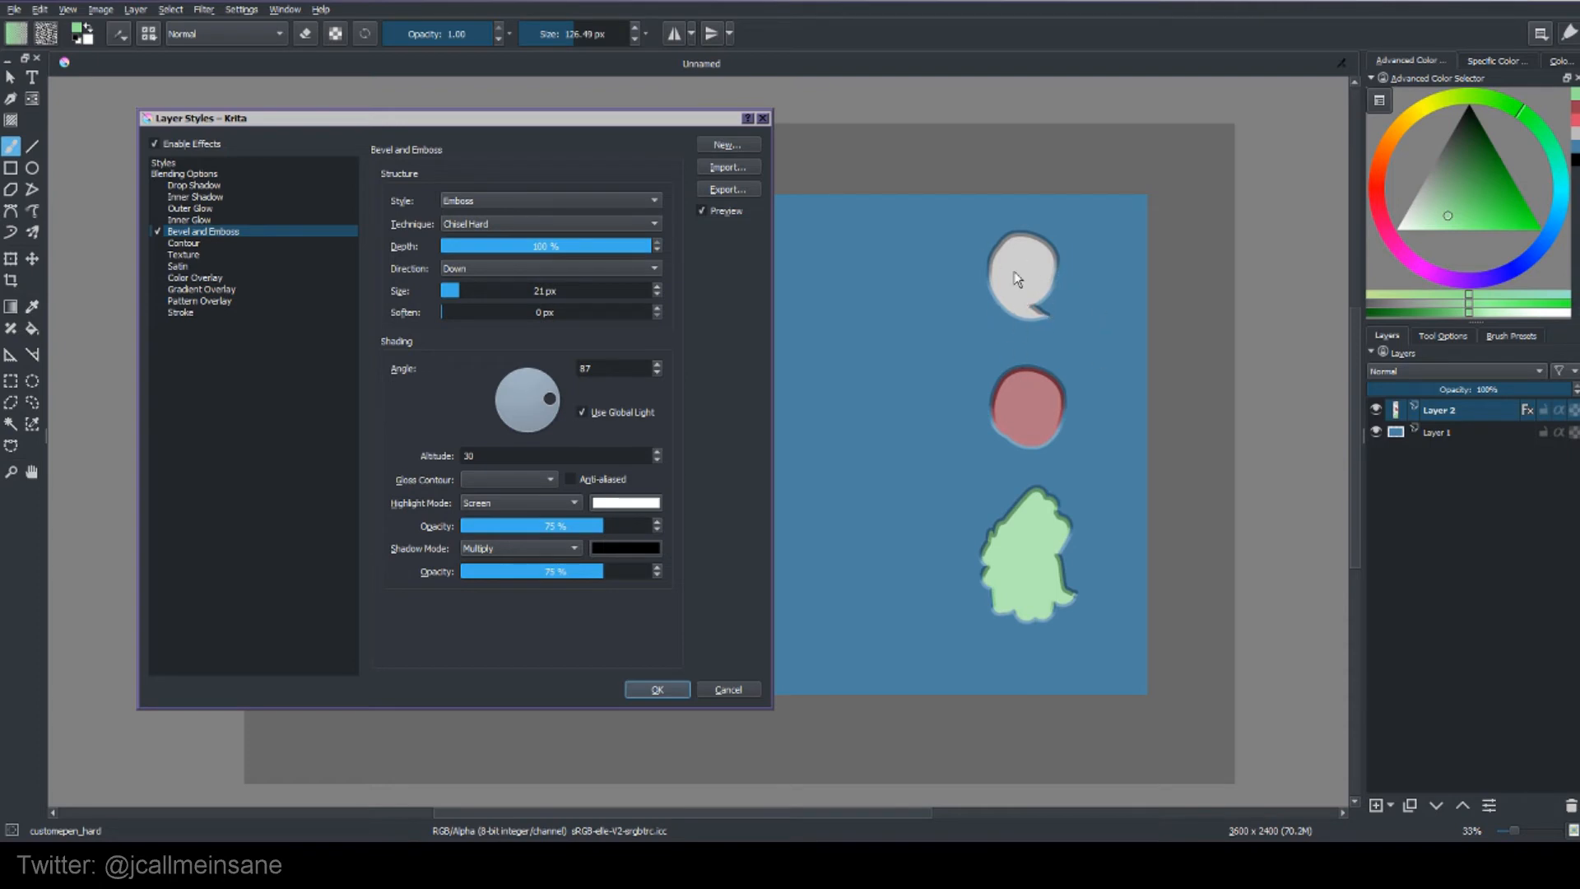
pyautogui.click(563, 200)
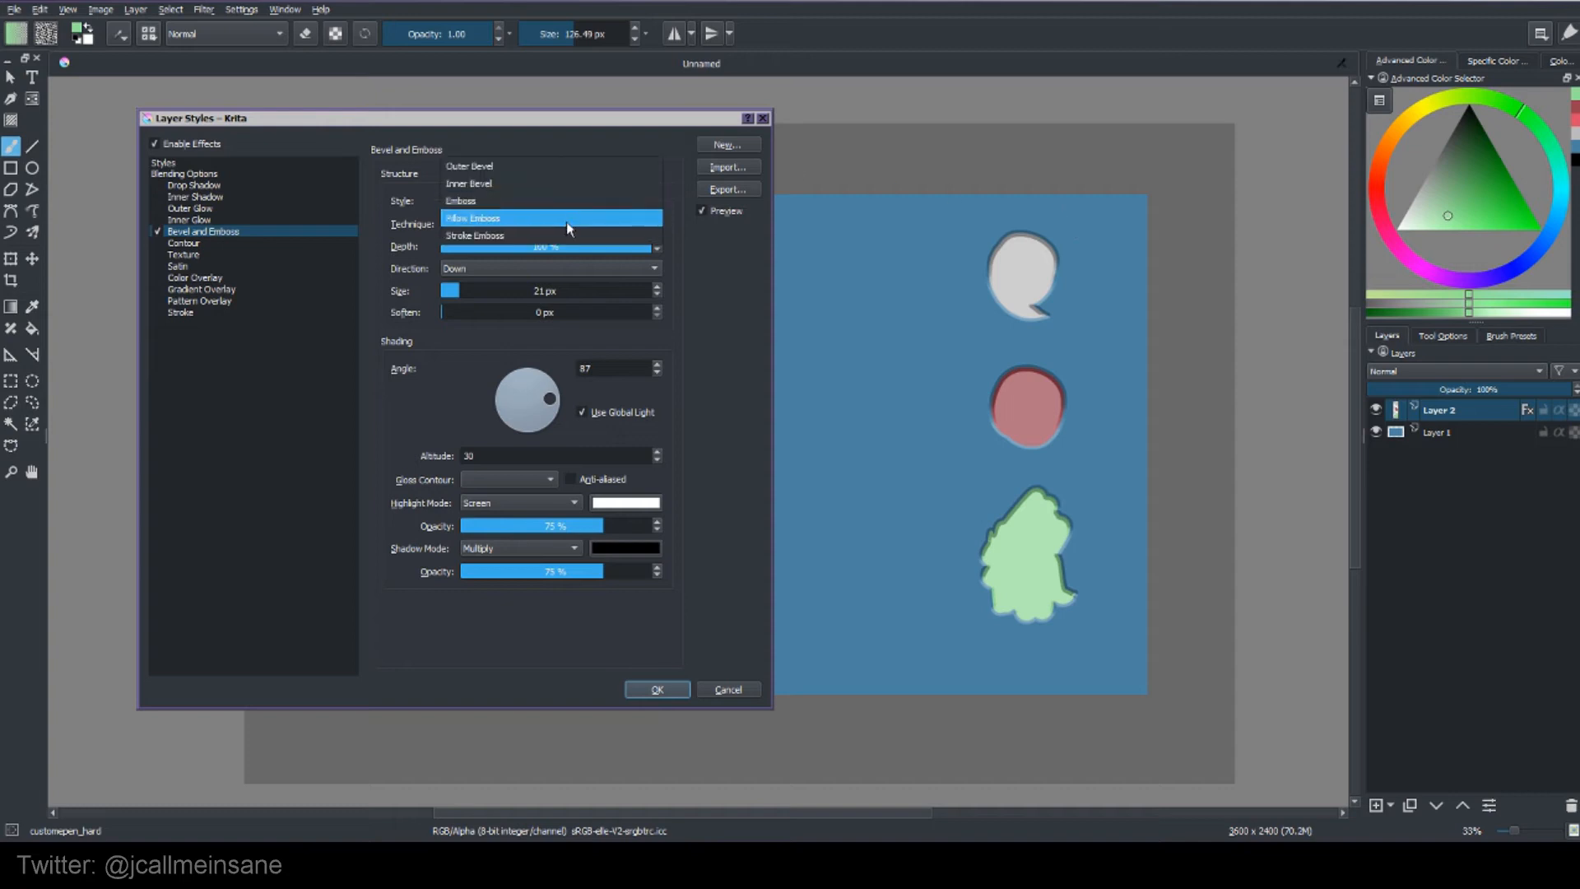
pyautogui.click(565, 219)
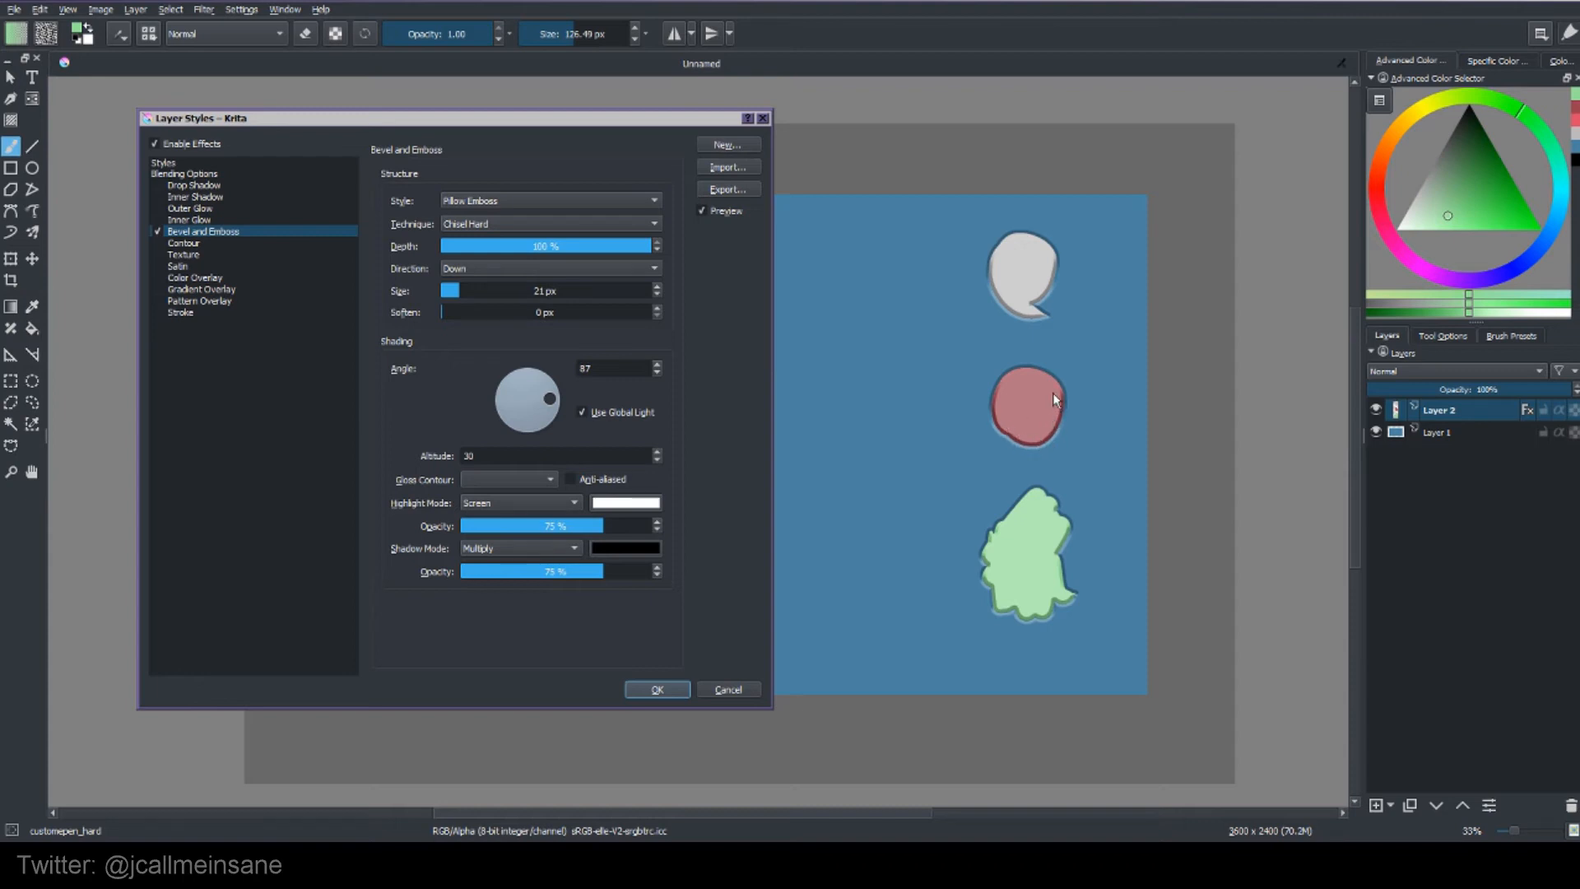
pyautogui.click(614, 199)
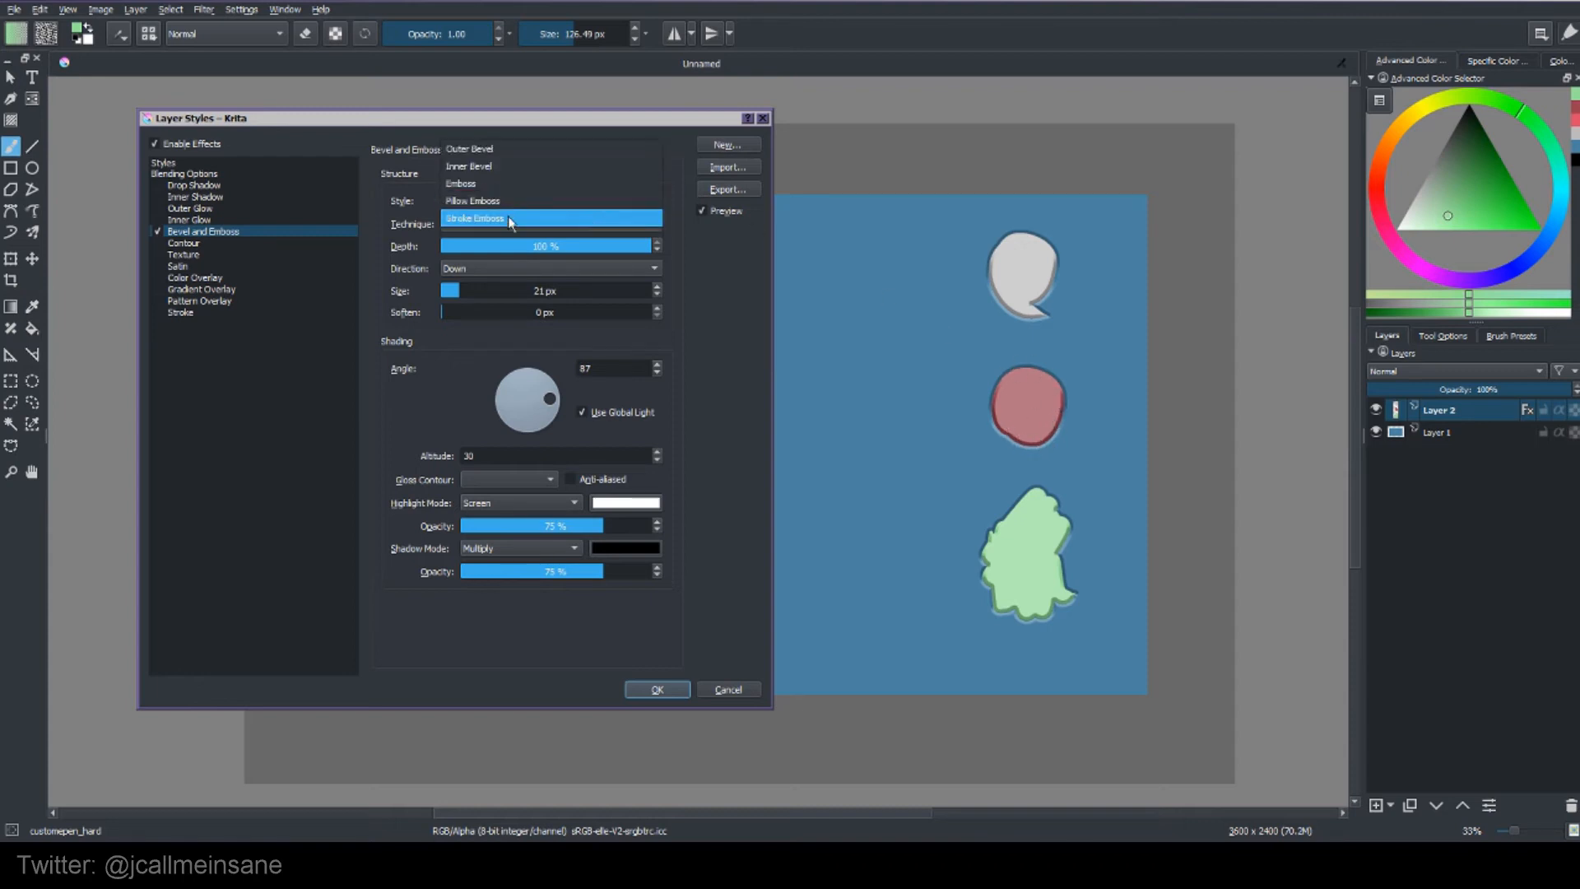
pyautogui.click(506, 216)
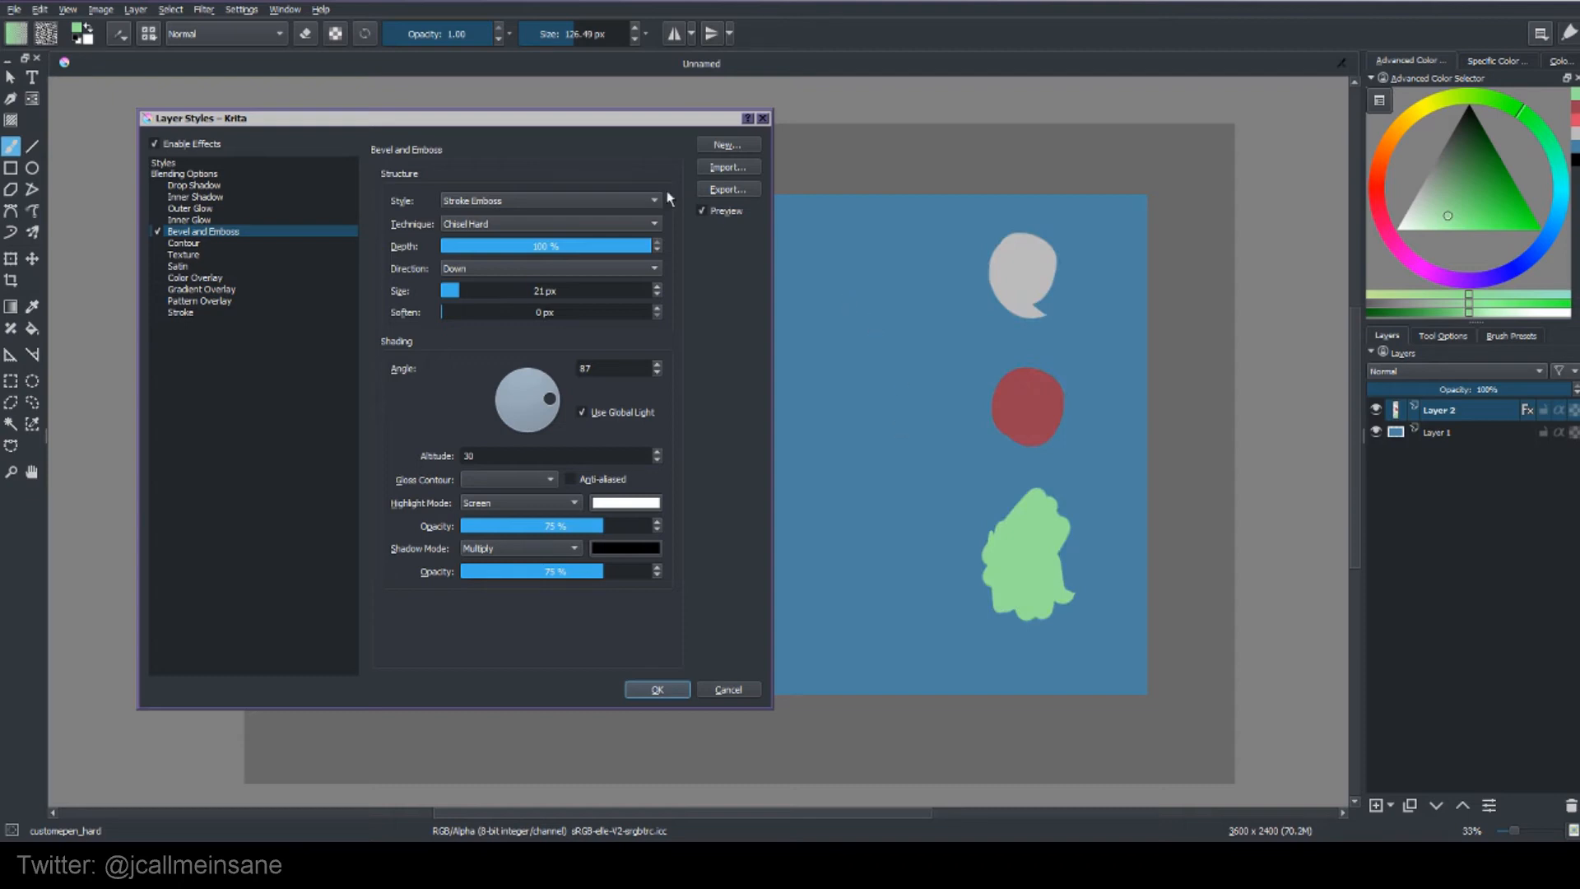
# Set the bevel's technique to Smooth and its style to Outer Bevel after trying Inner Bevel.
pyautogui.click(593, 226)
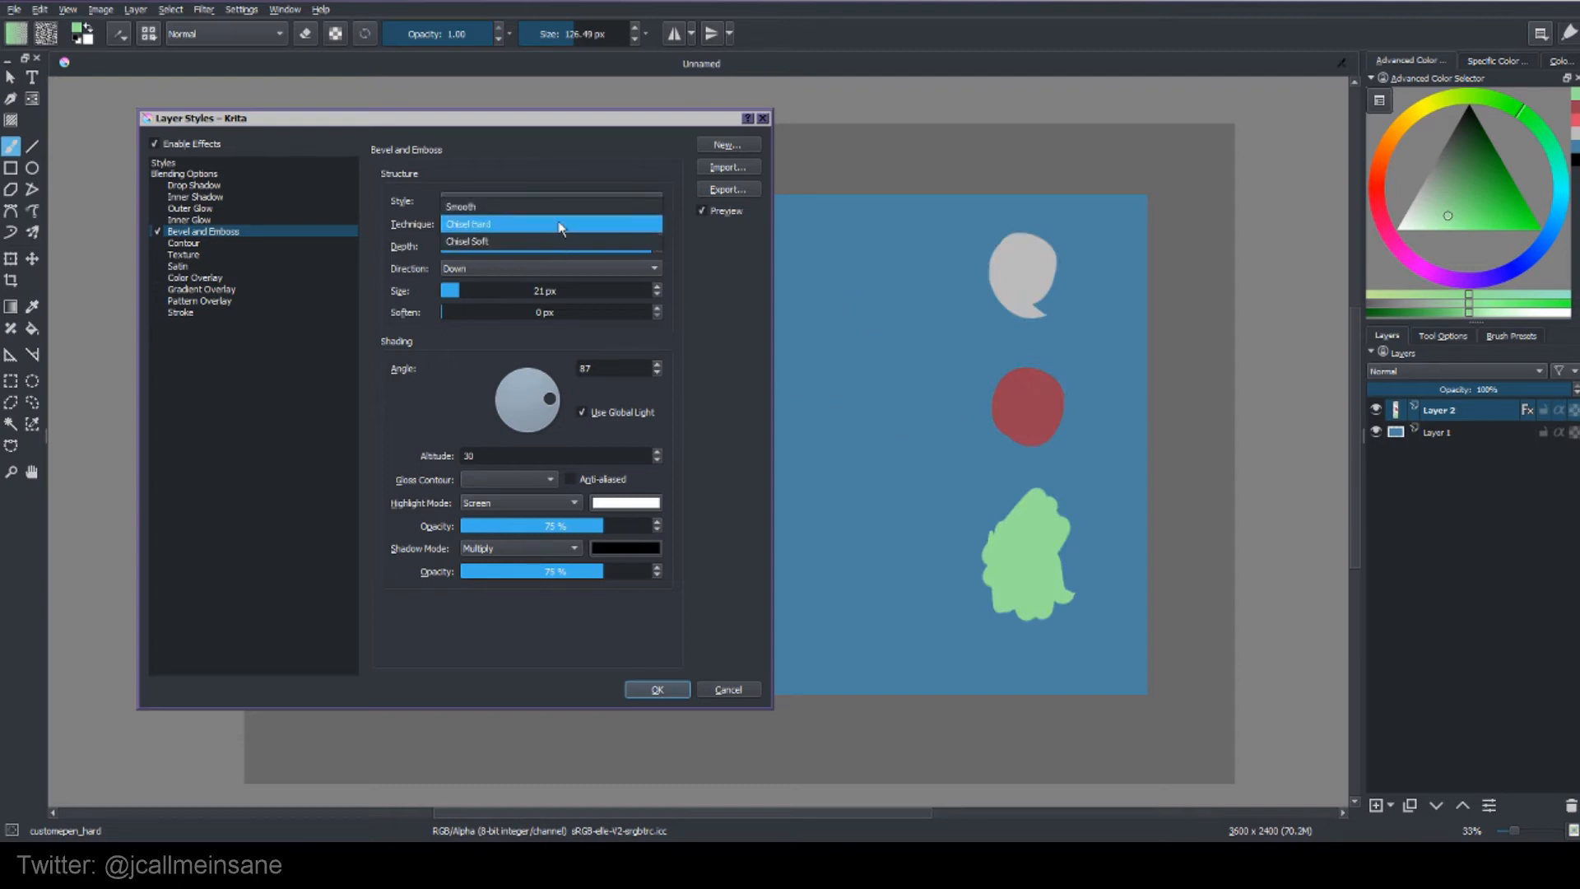
pyautogui.click(575, 204)
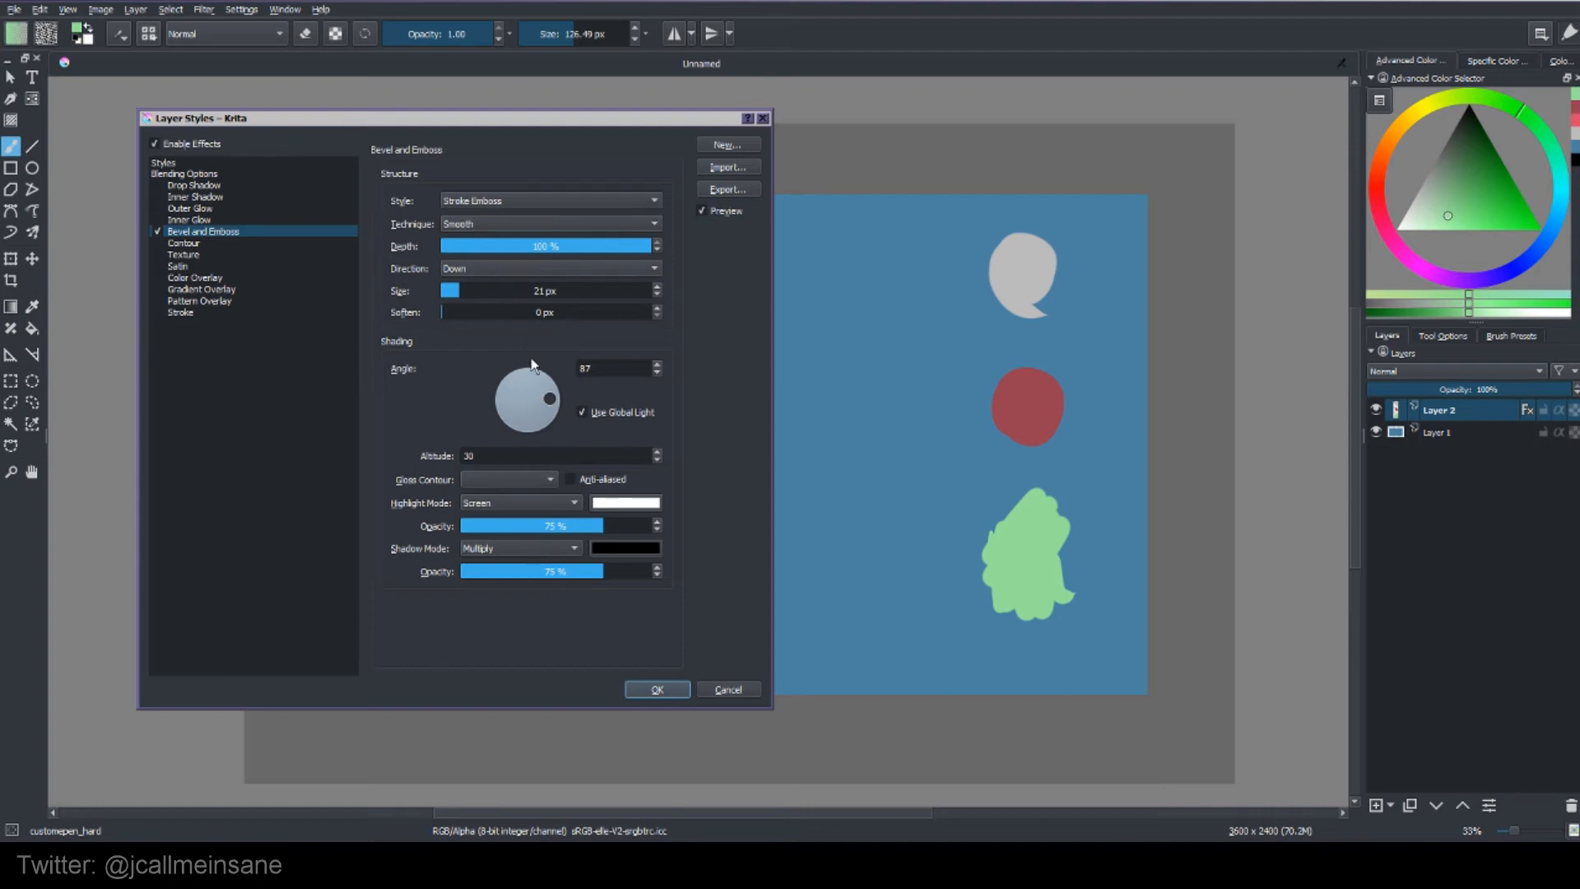
pyautogui.click(494, 204)
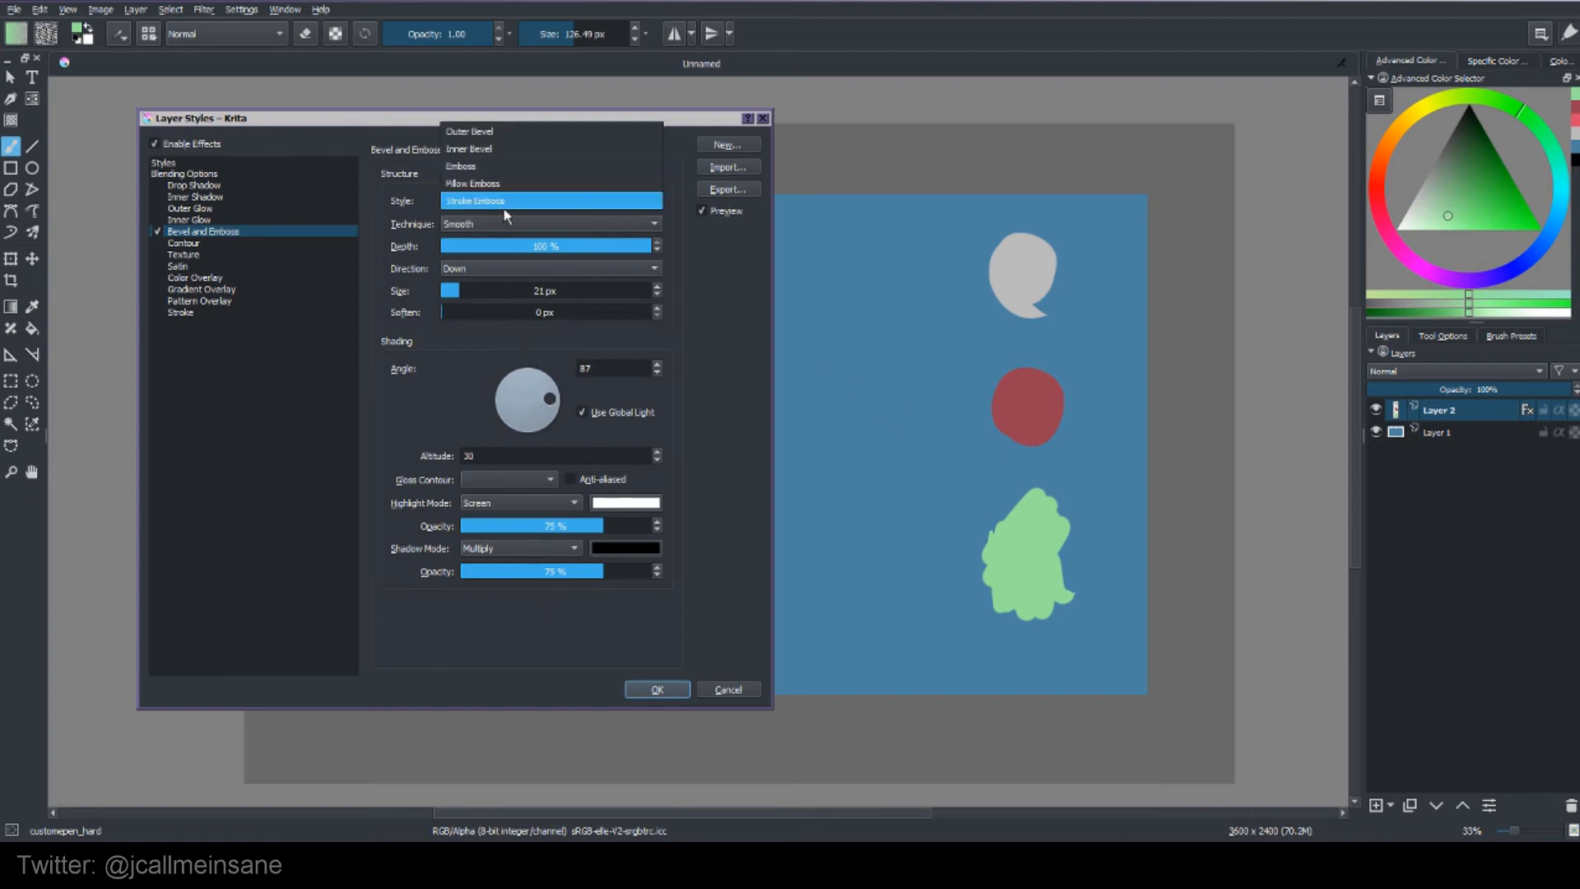
pyautogui.click(505, 150)
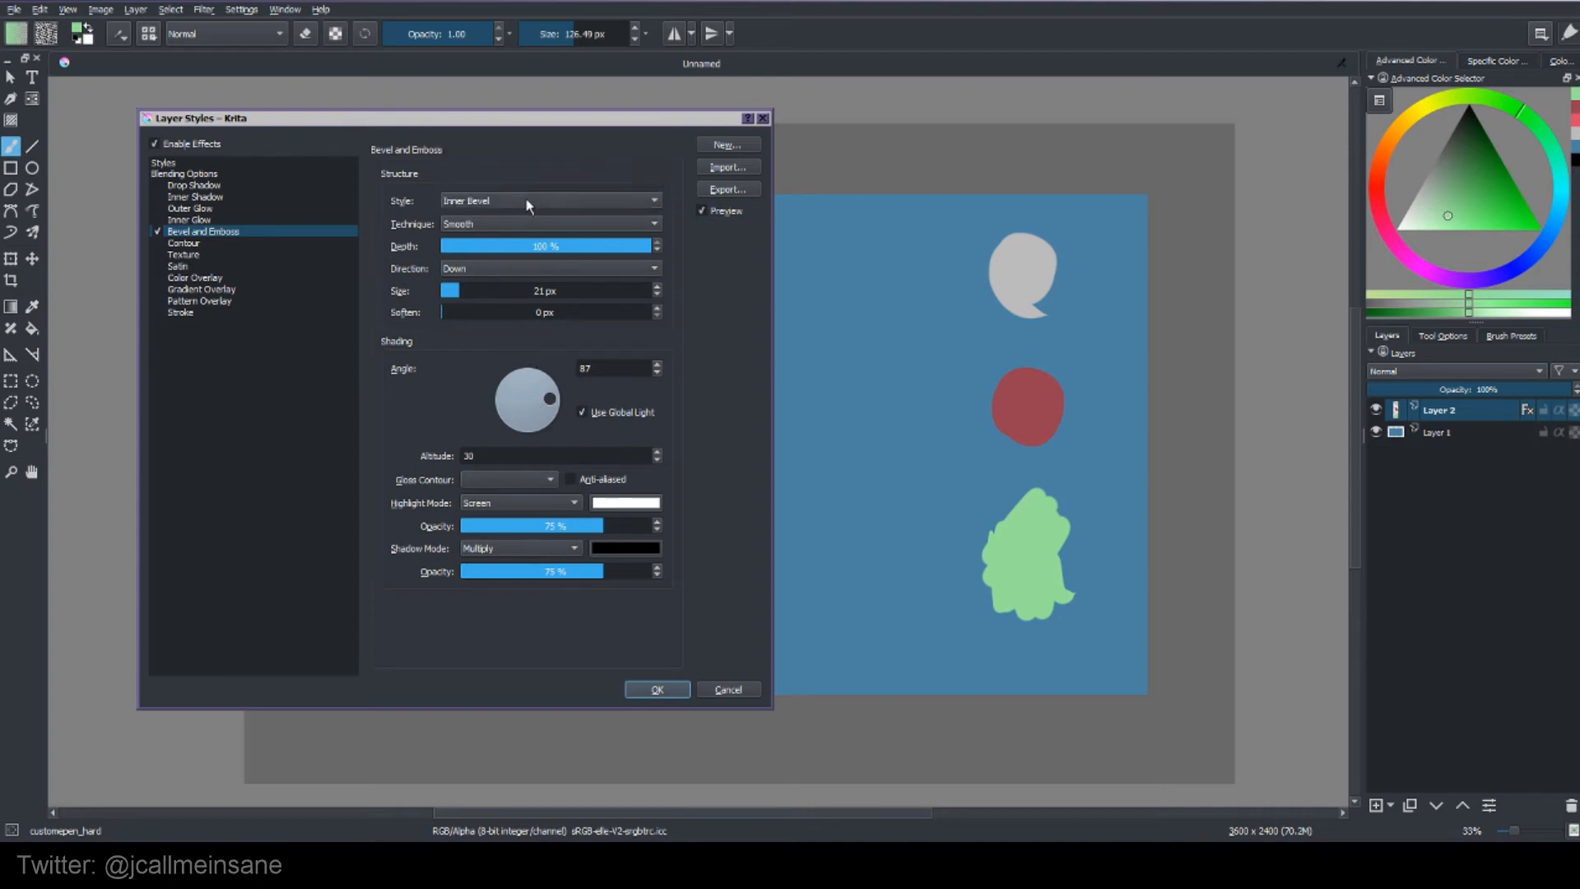
pyautogui.click(507, 197)
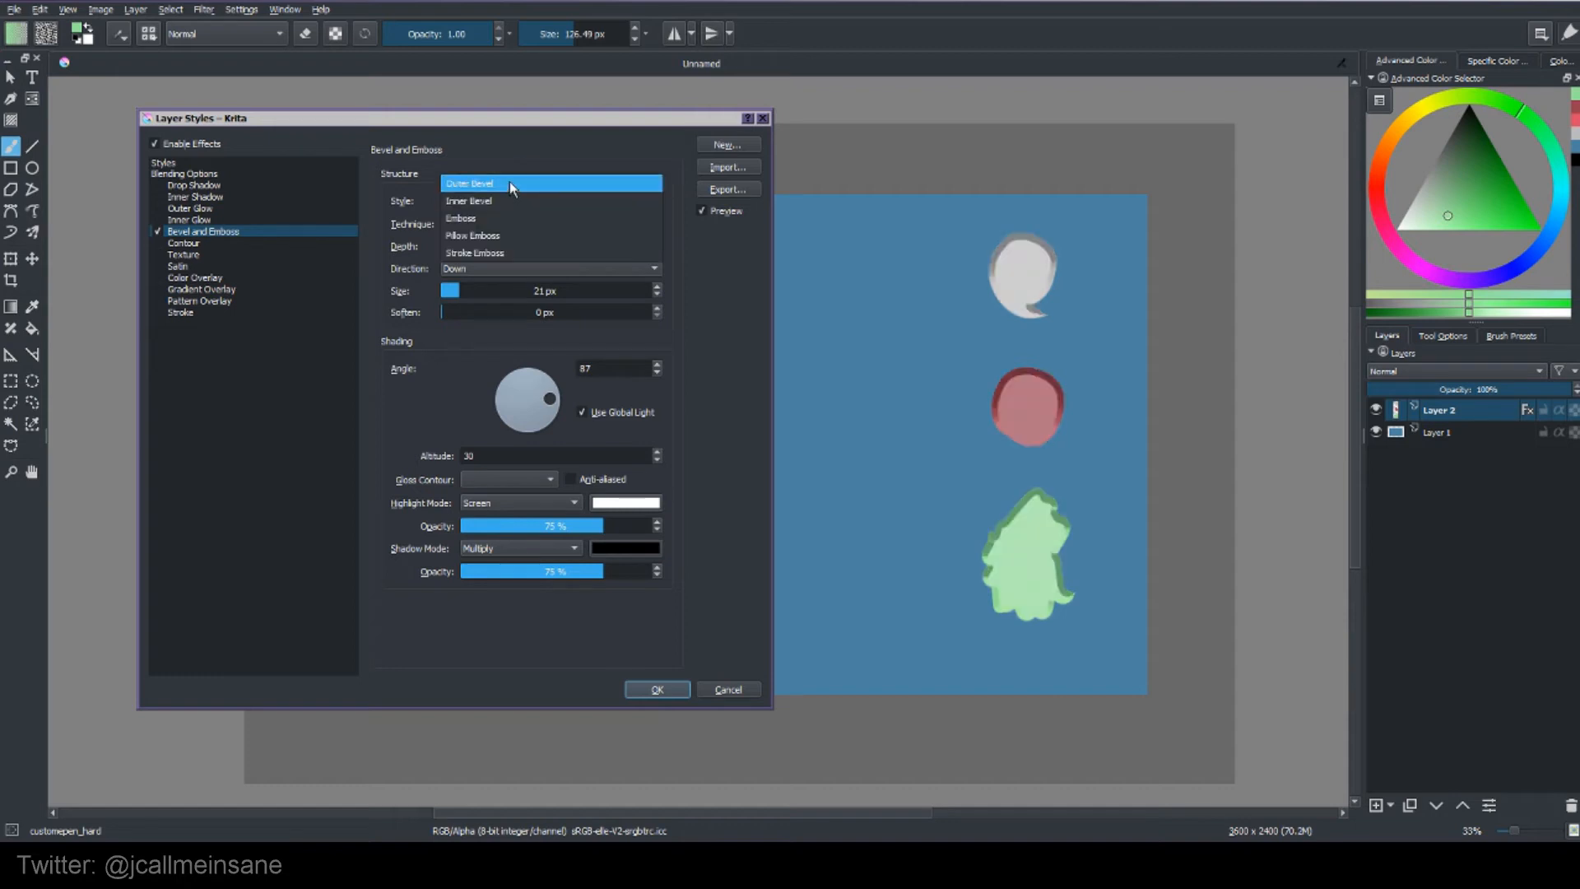
pyautogui.click(510, 183)
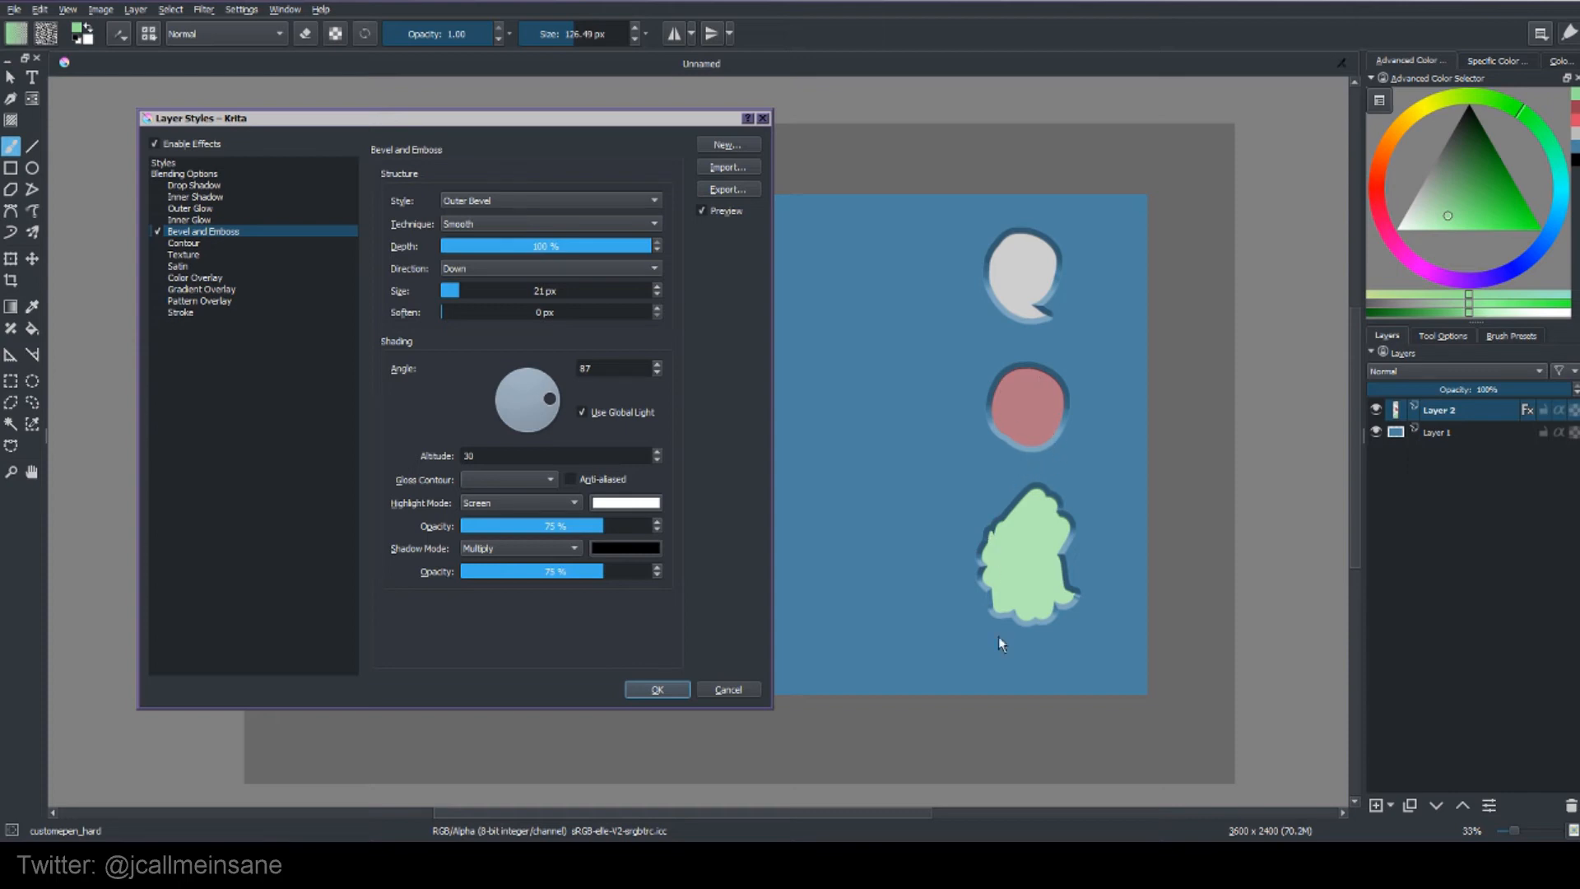
pyautogui.click(492, 268)
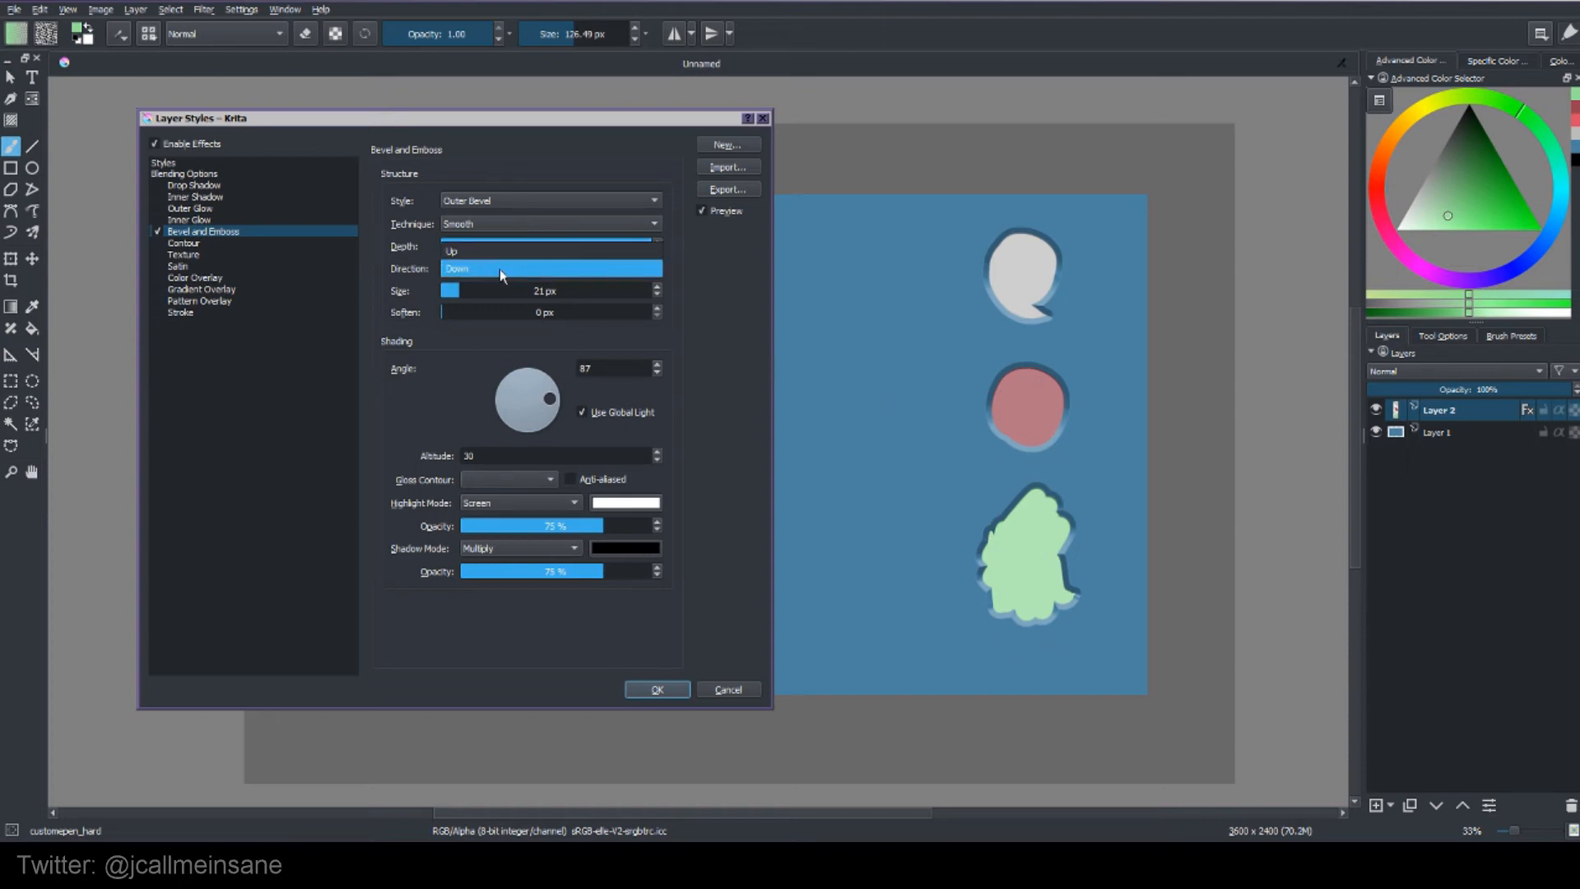
pyautogui.click(455, 269)
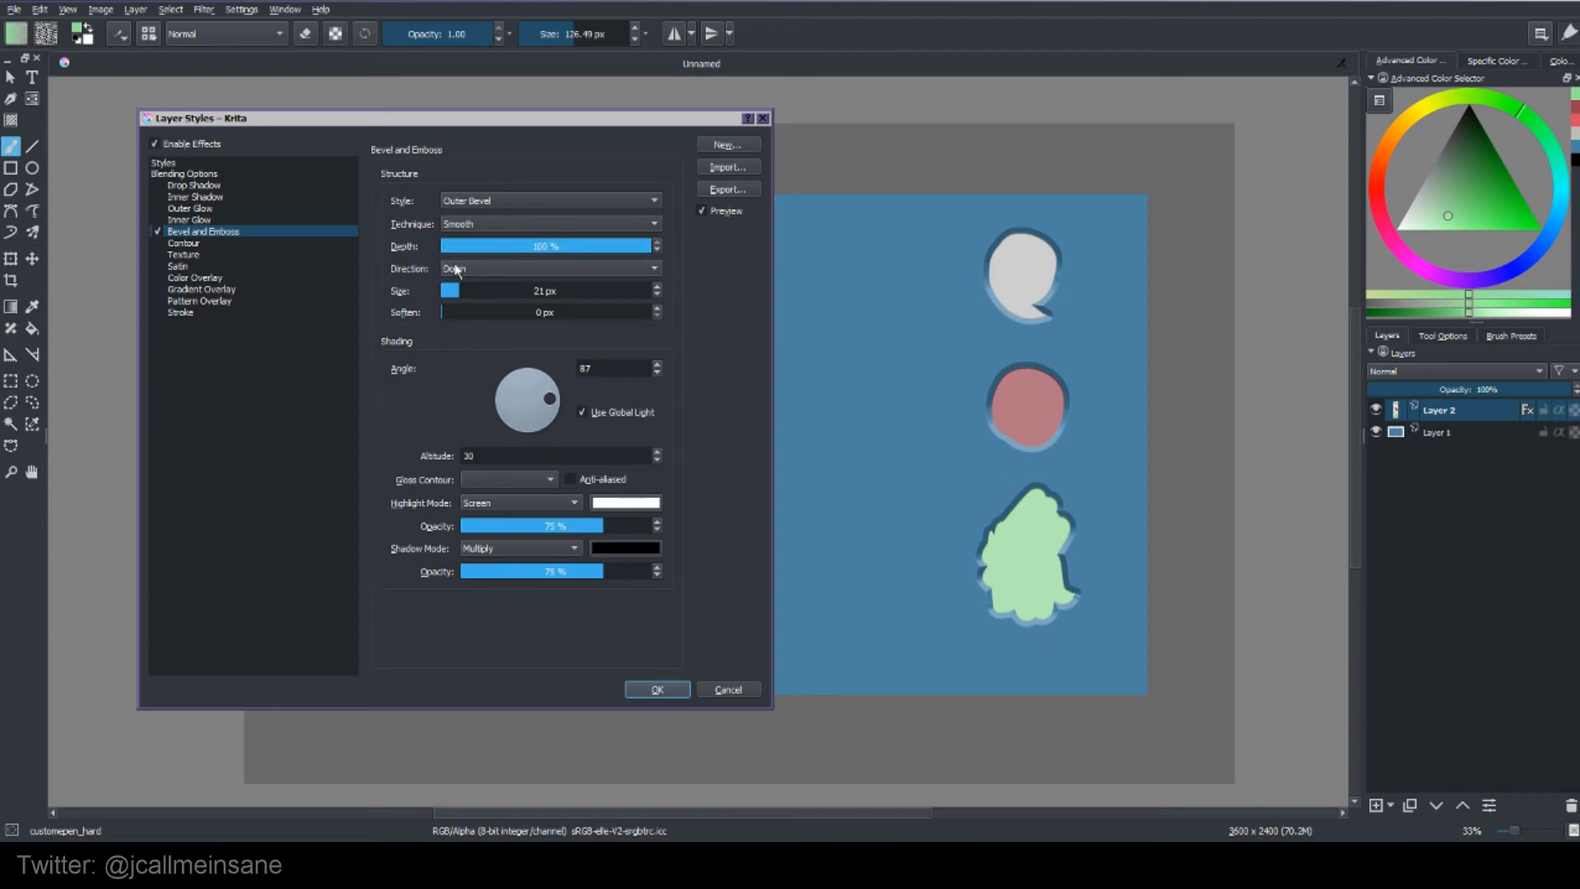
pyautogui.click(532, 502)
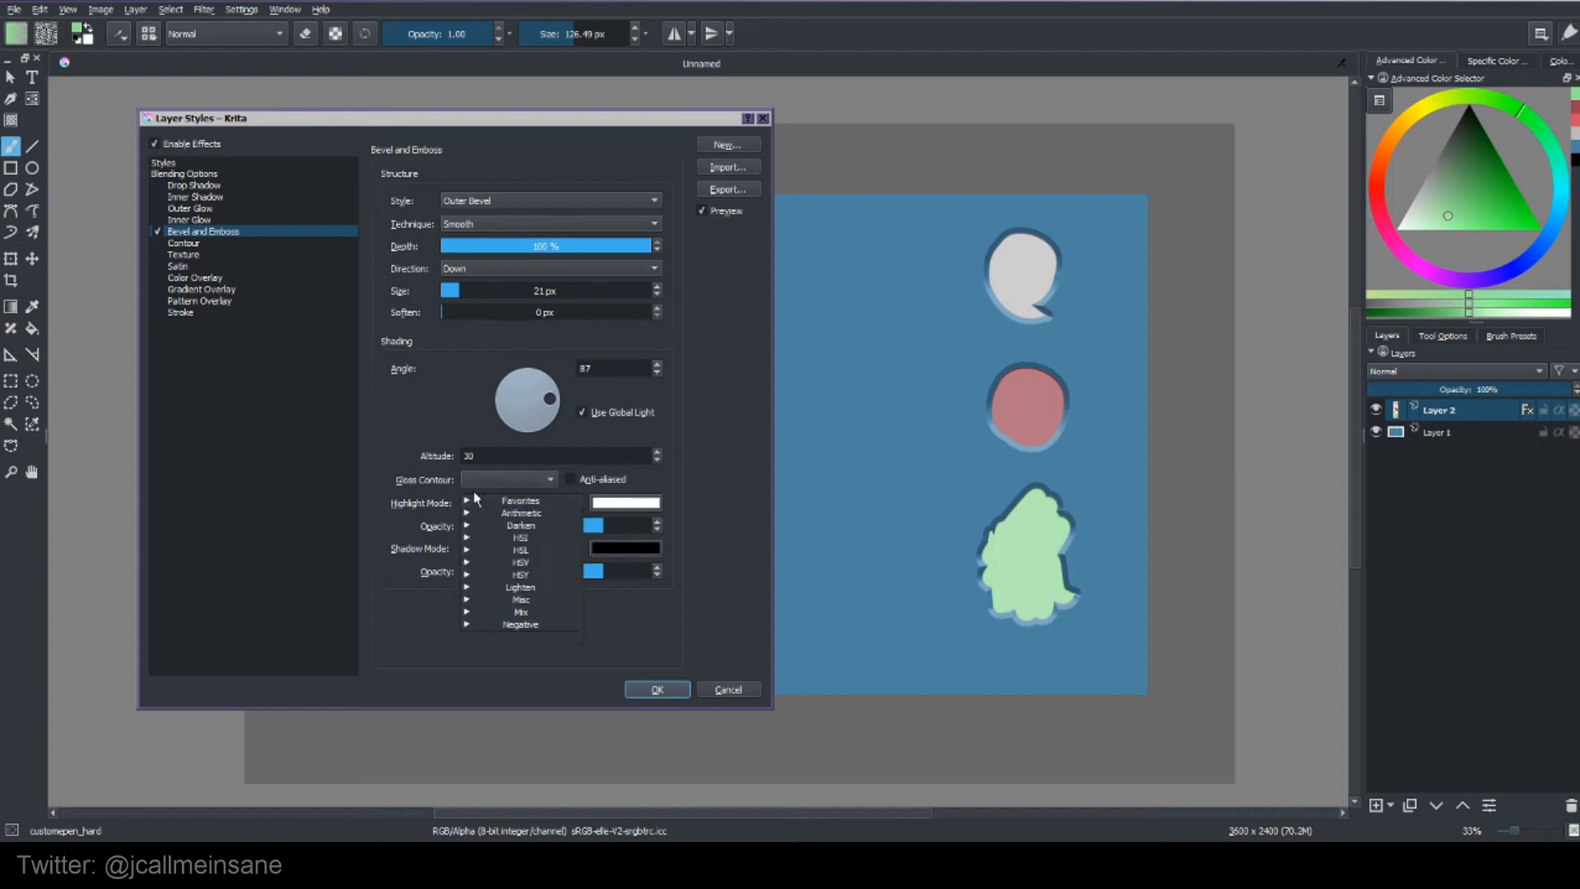
pyautogui.click(432, 633)
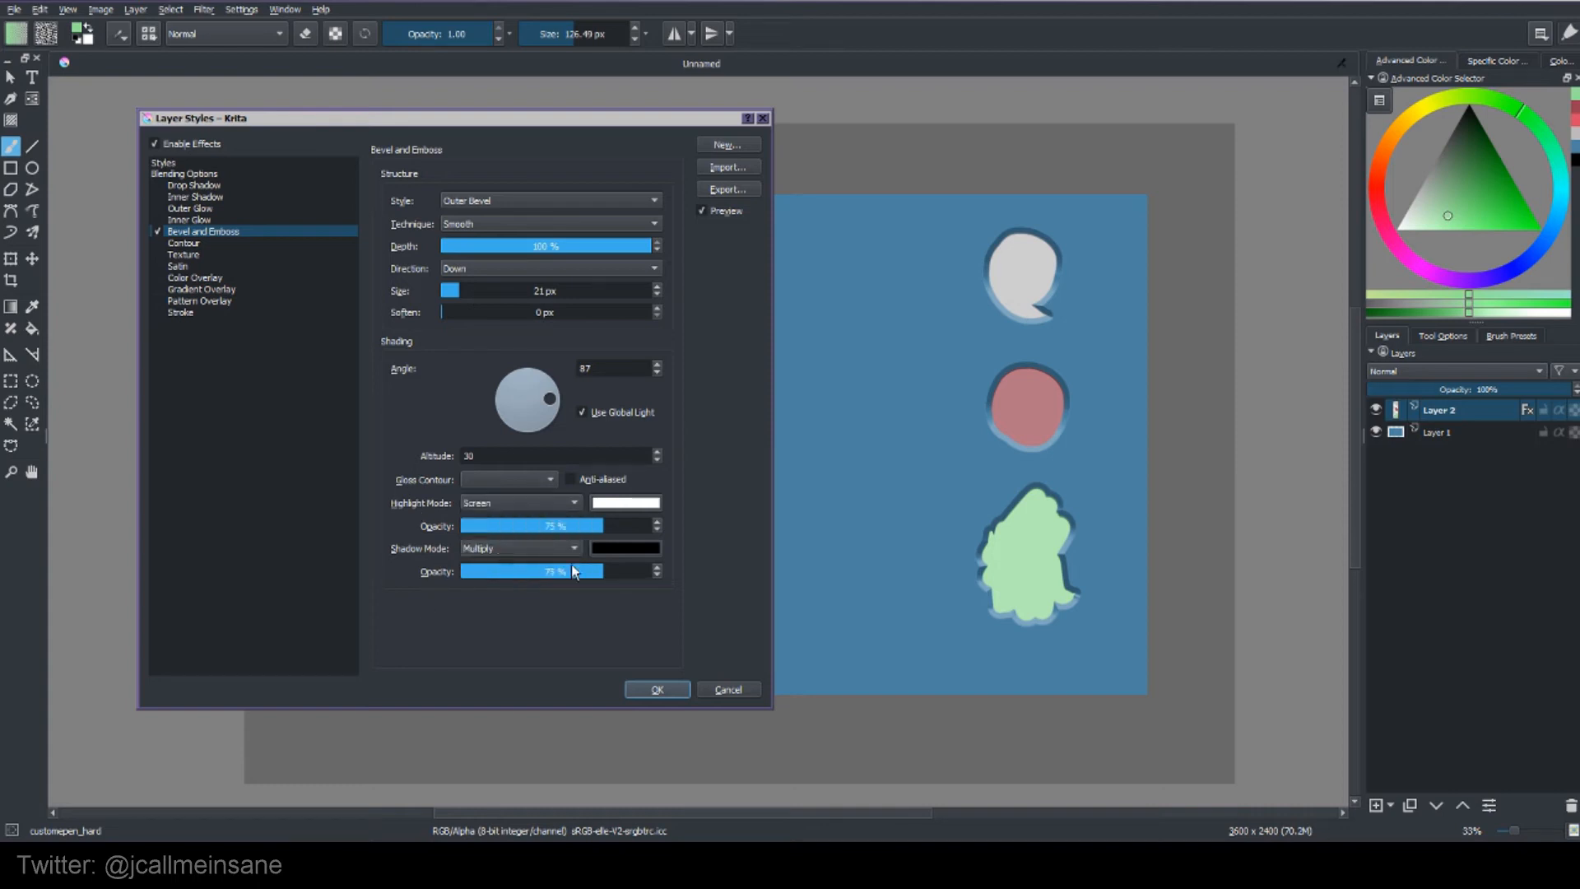
# Change the bevel's shadow color to the green #12692b.
pyautogui.click(630, 551)
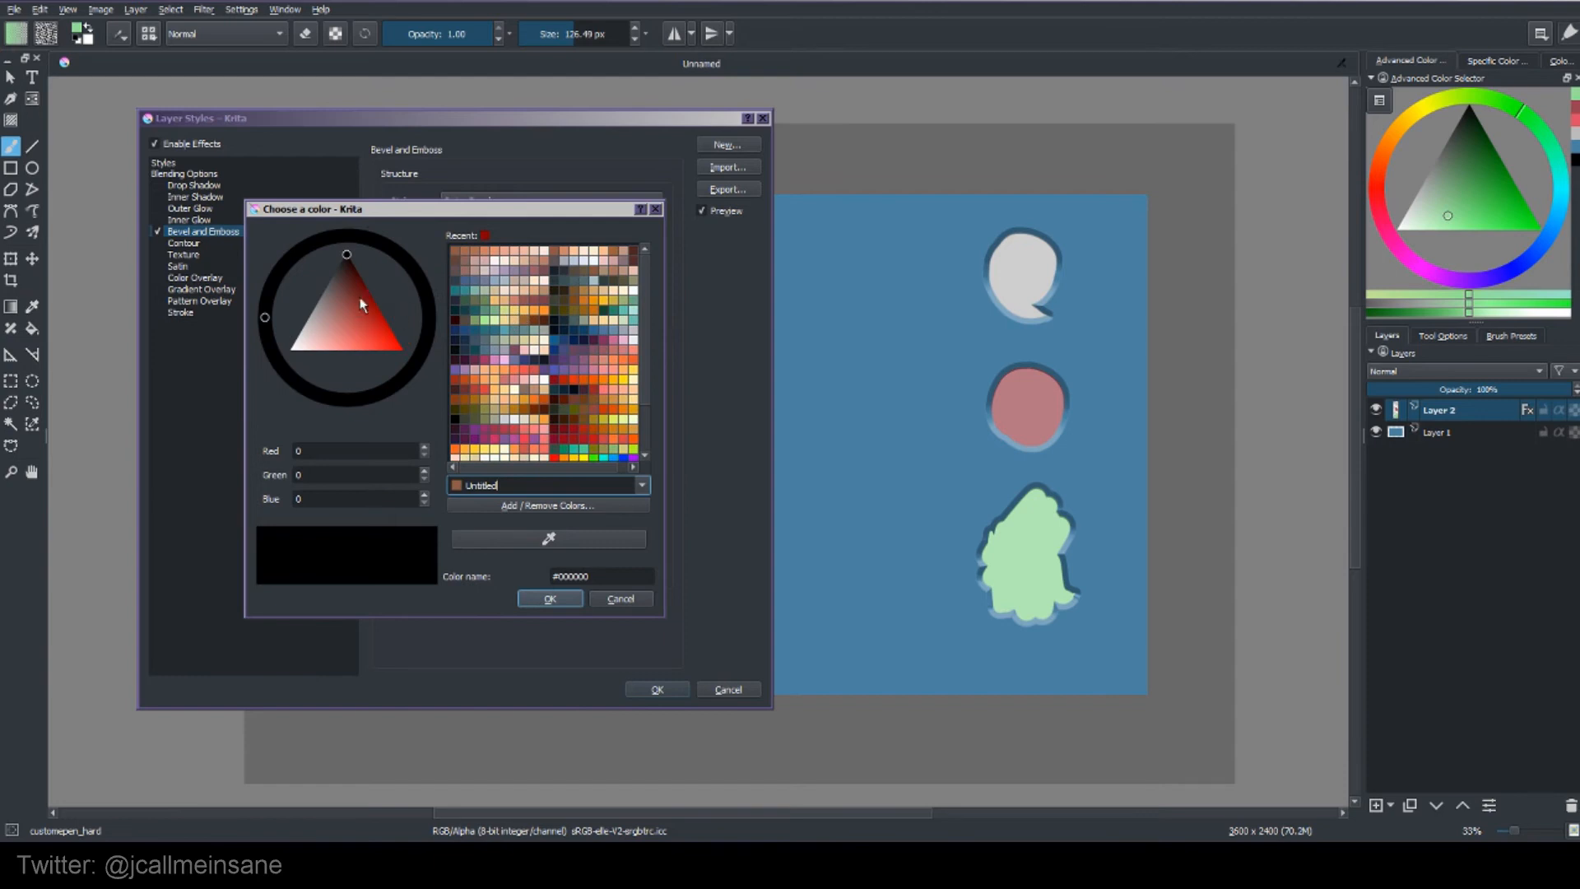
pyautogui.click(370, 304)
pyautogui.click(359, 292)
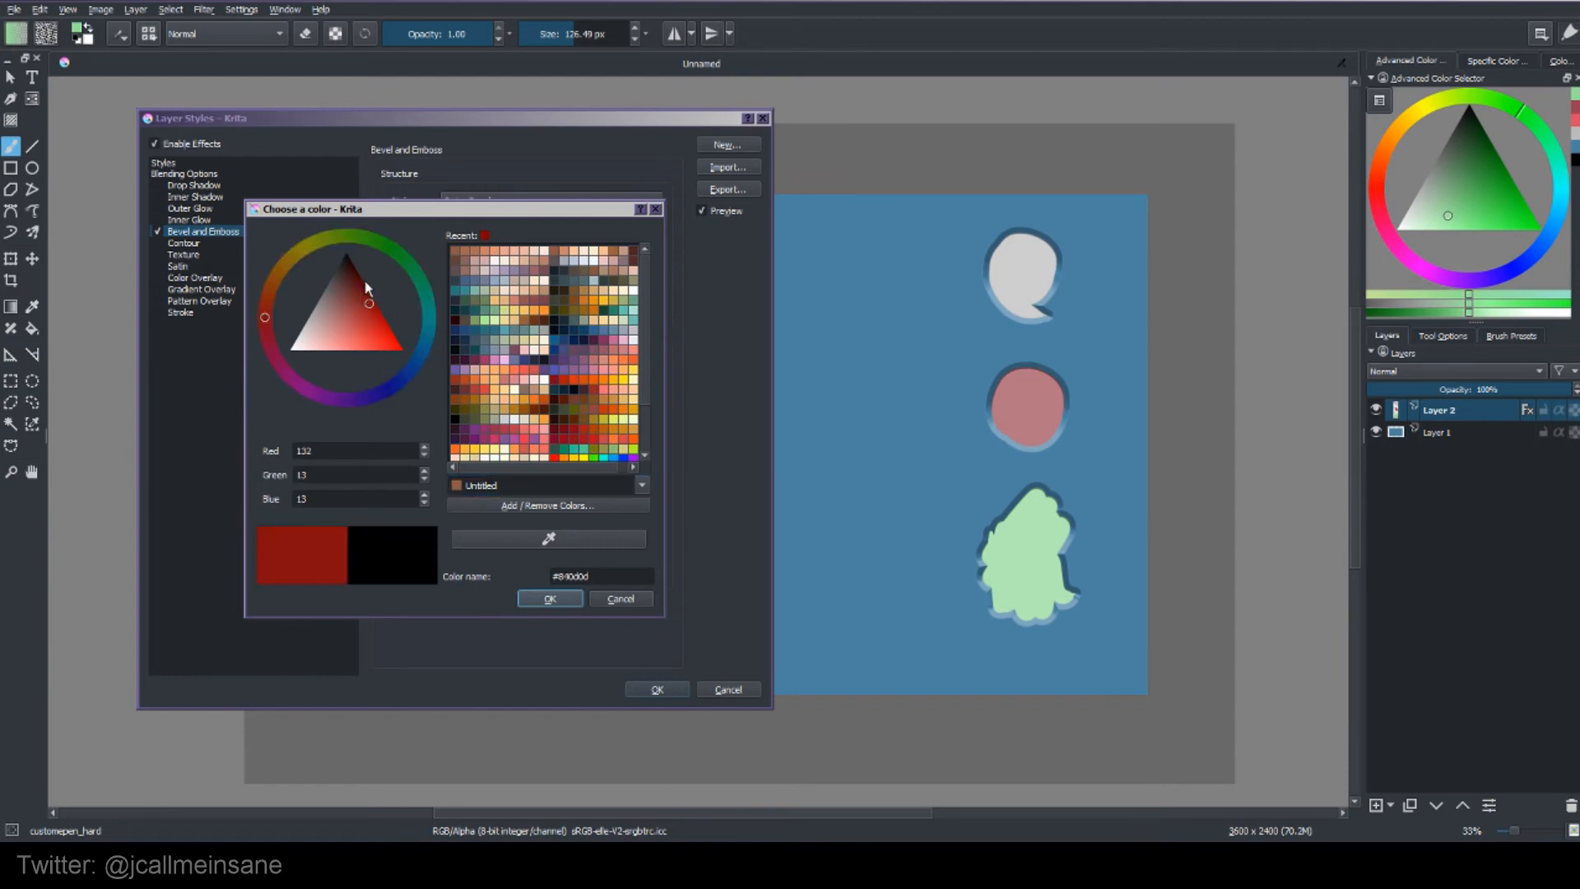
pyautogui.click(403, 260)
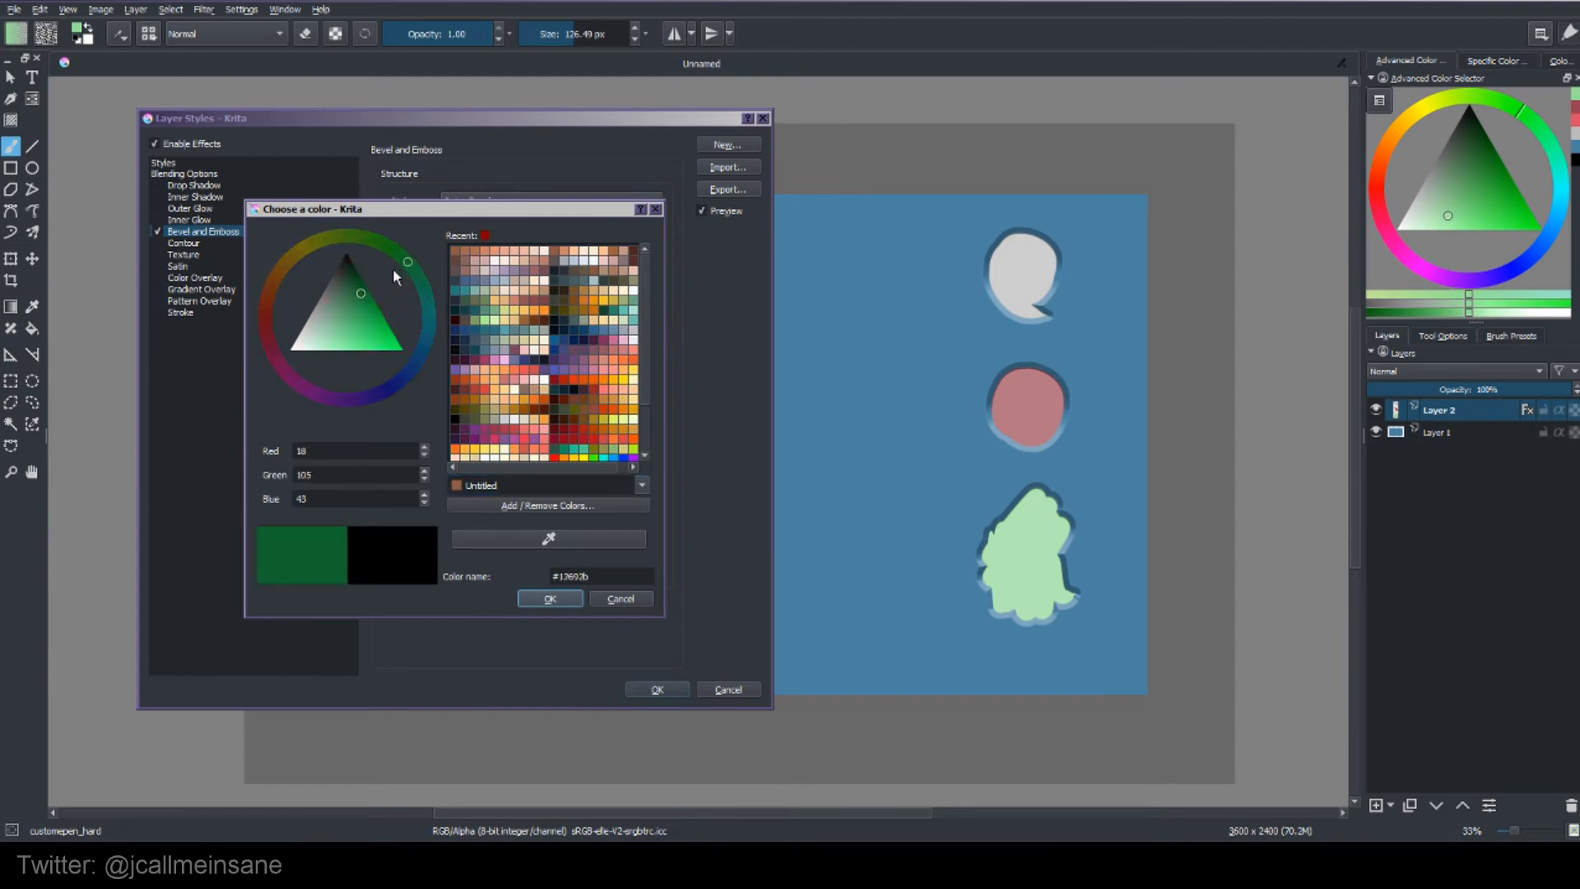
pyautogui.click(550, 598)
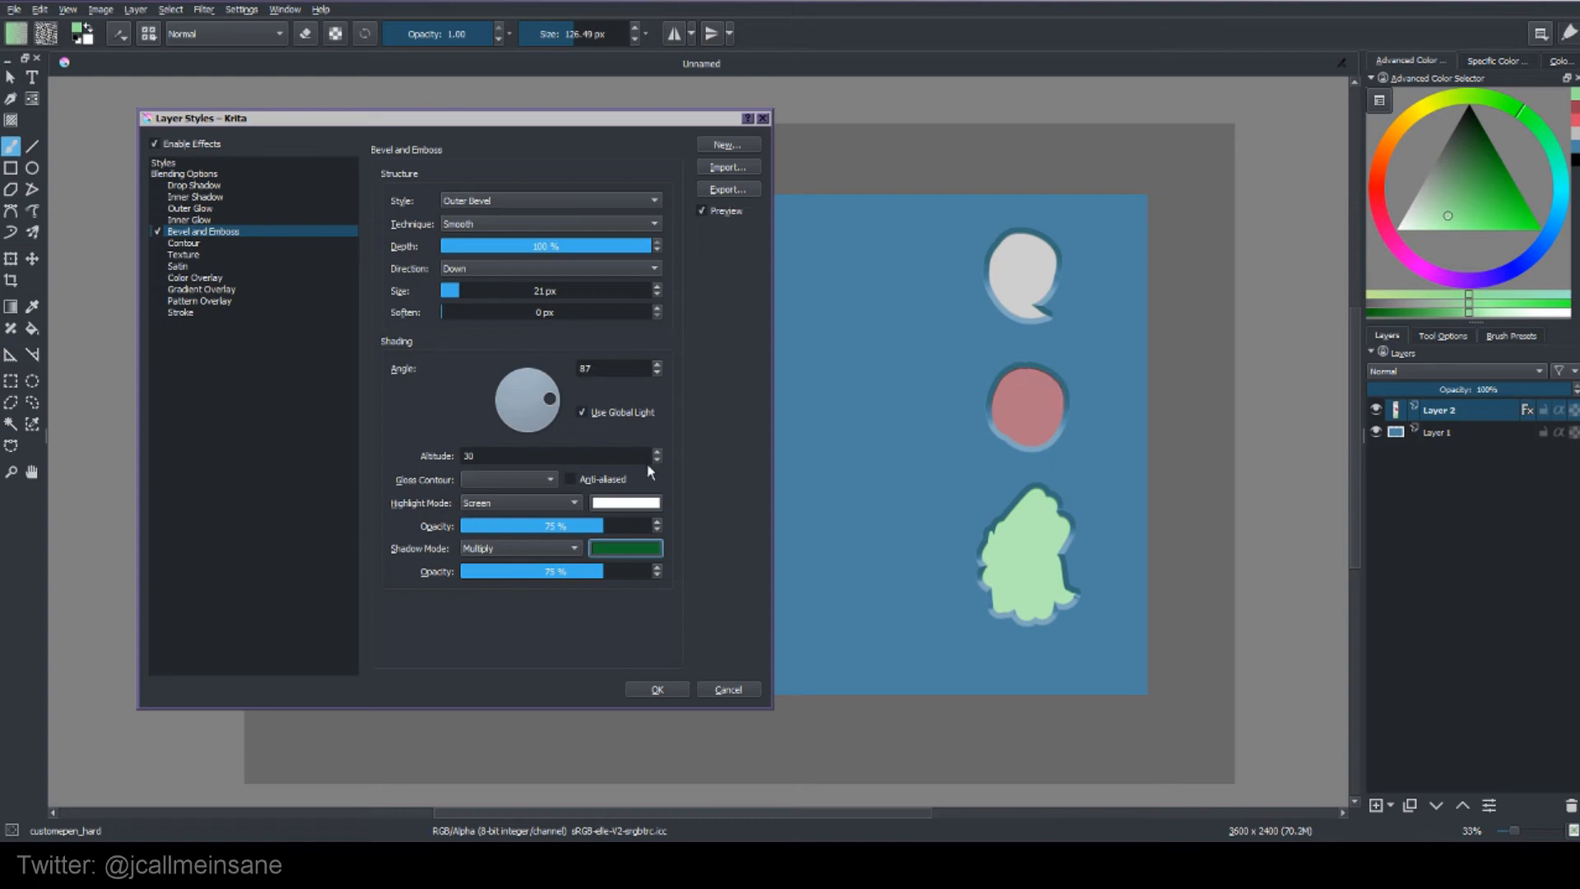
# Darken the bevel's shadow color to green #00310d.
pyautogui.click(635, 547)
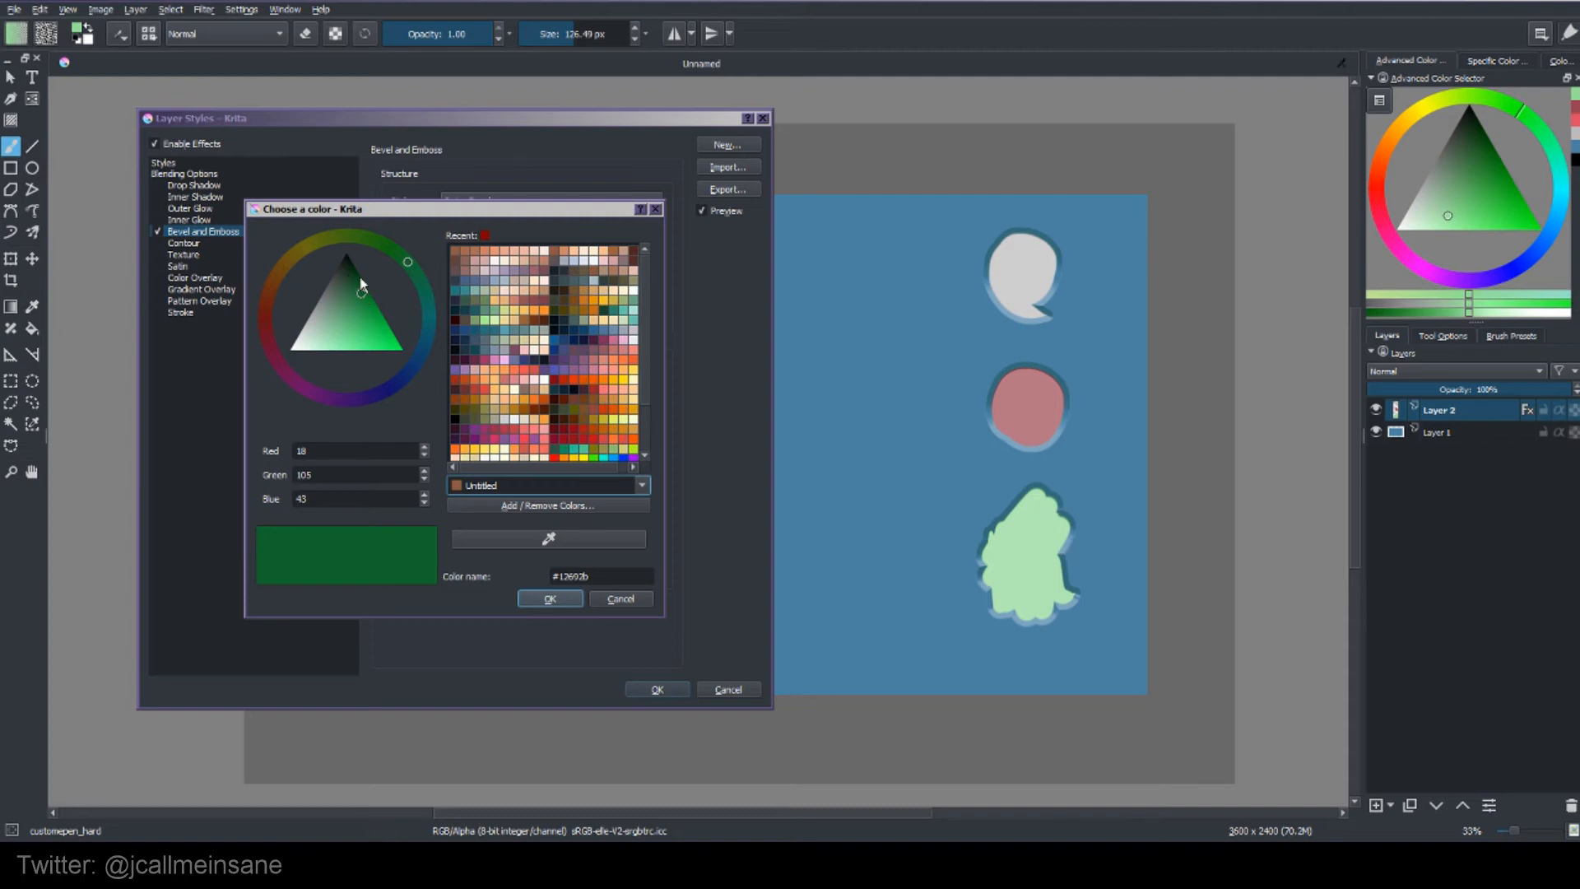
pyautogui.moveTo(362, 279); pyautogui.dragTo(357, 263)
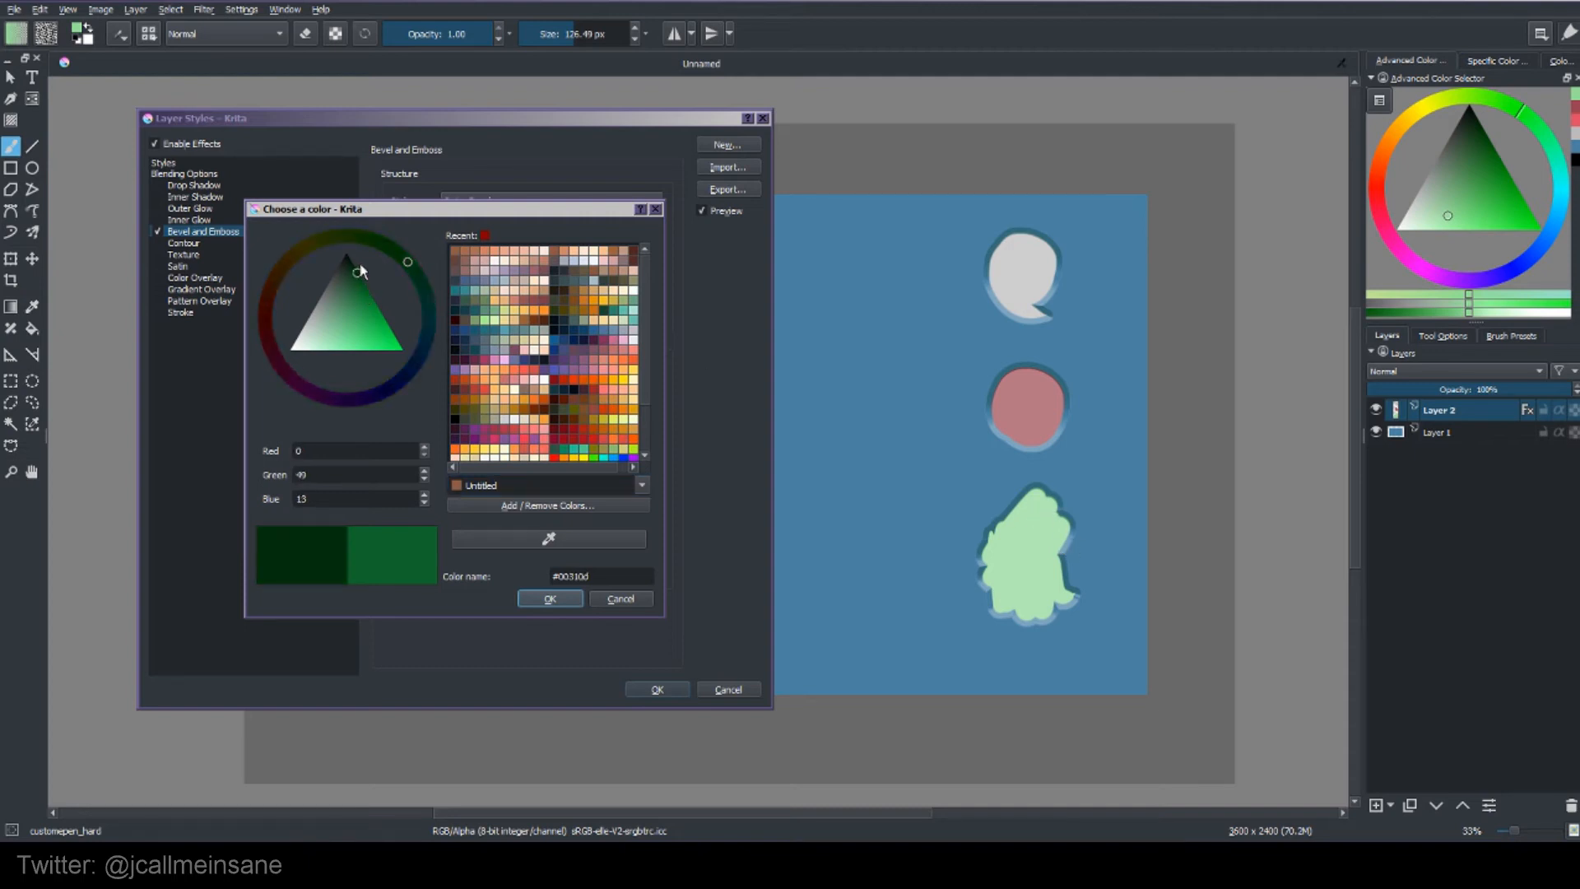
pyautogui.click(536, 595)
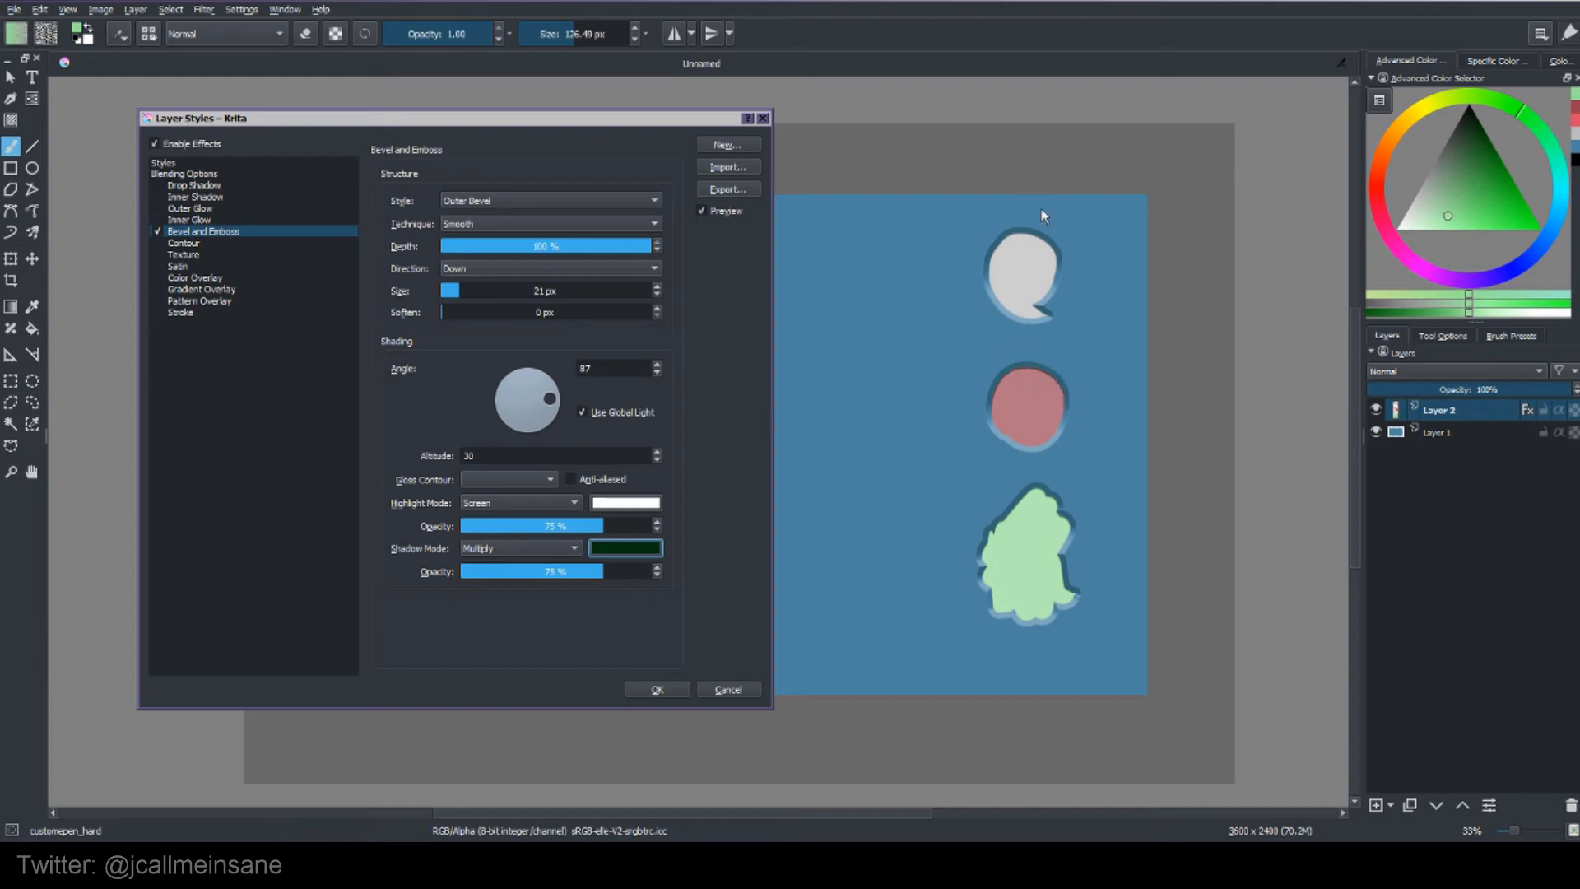
# Change the bevel's highlight color to the pale yellow #f8ffa3 after trying red, teal and blue tones.
pyautogui.click(627, 503)
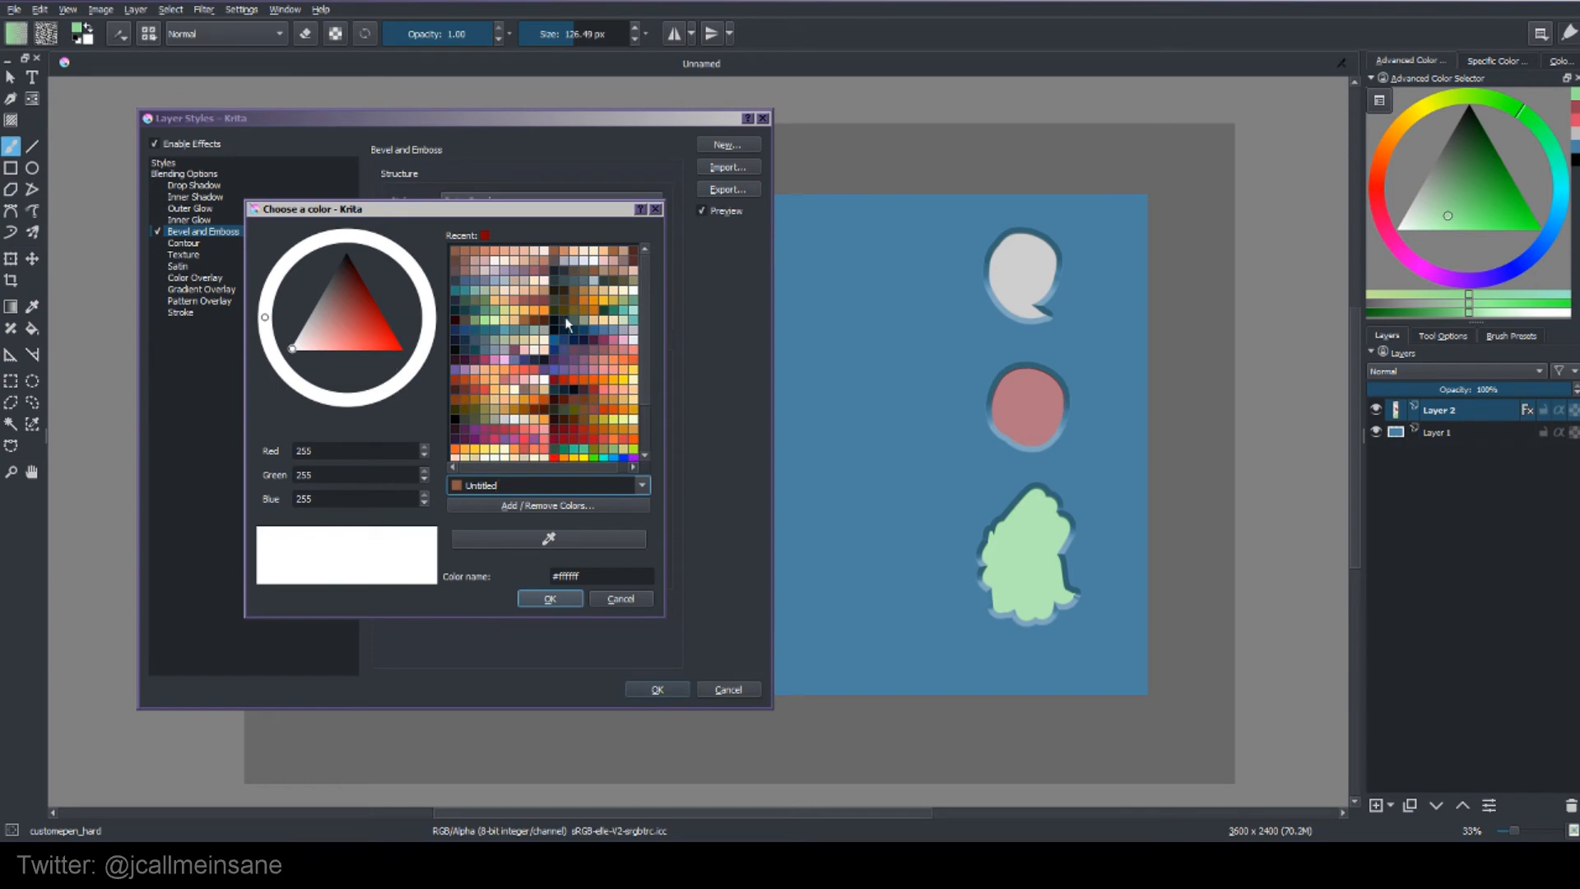
pyautogui.moveTo(343, 310); pyautogui.dragTo(328, 311)
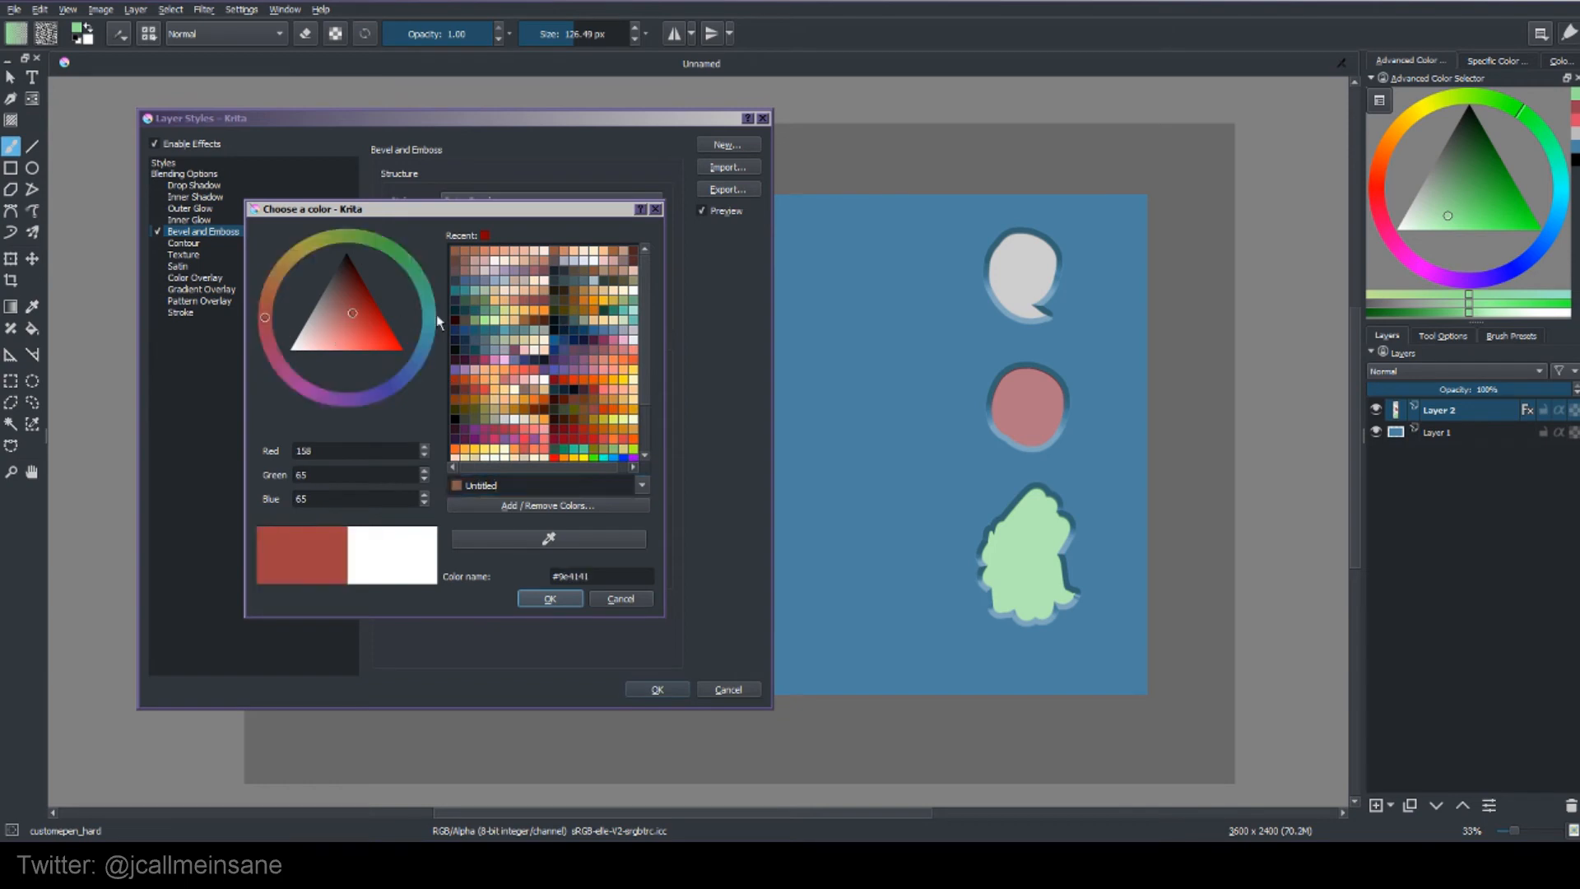
pyautogui.moveTo(428, 312); pyautogui.dragTo(418, 359)
pyautogui.click(422, 350)
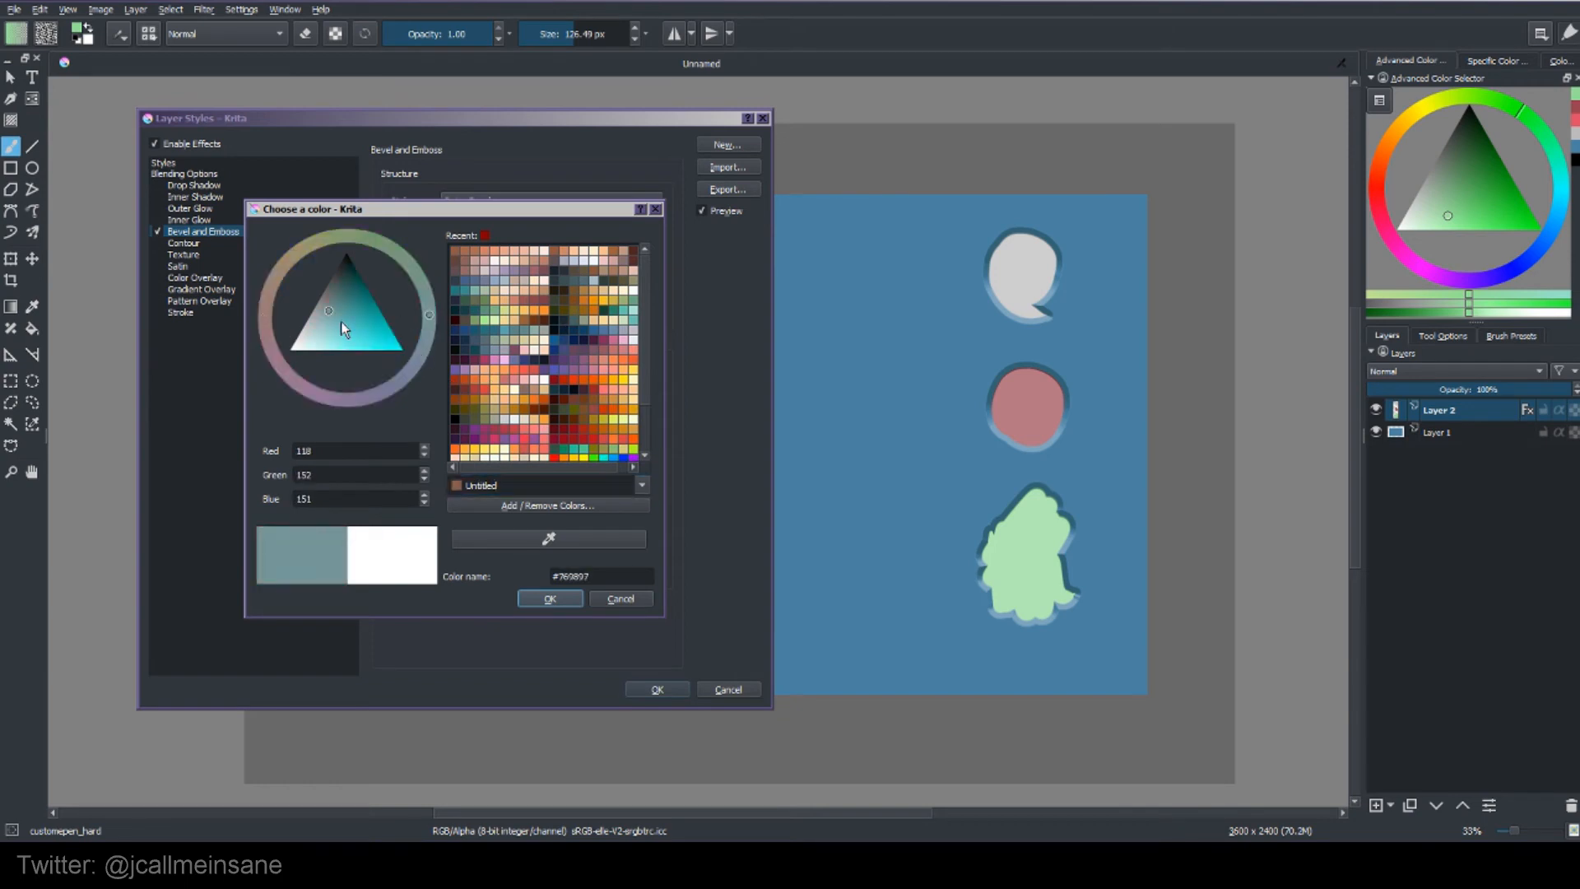
pyautogui.click(329, 323)
pyautogui.moveTo(328, 322); pyautogui.dragTo(331, 329)
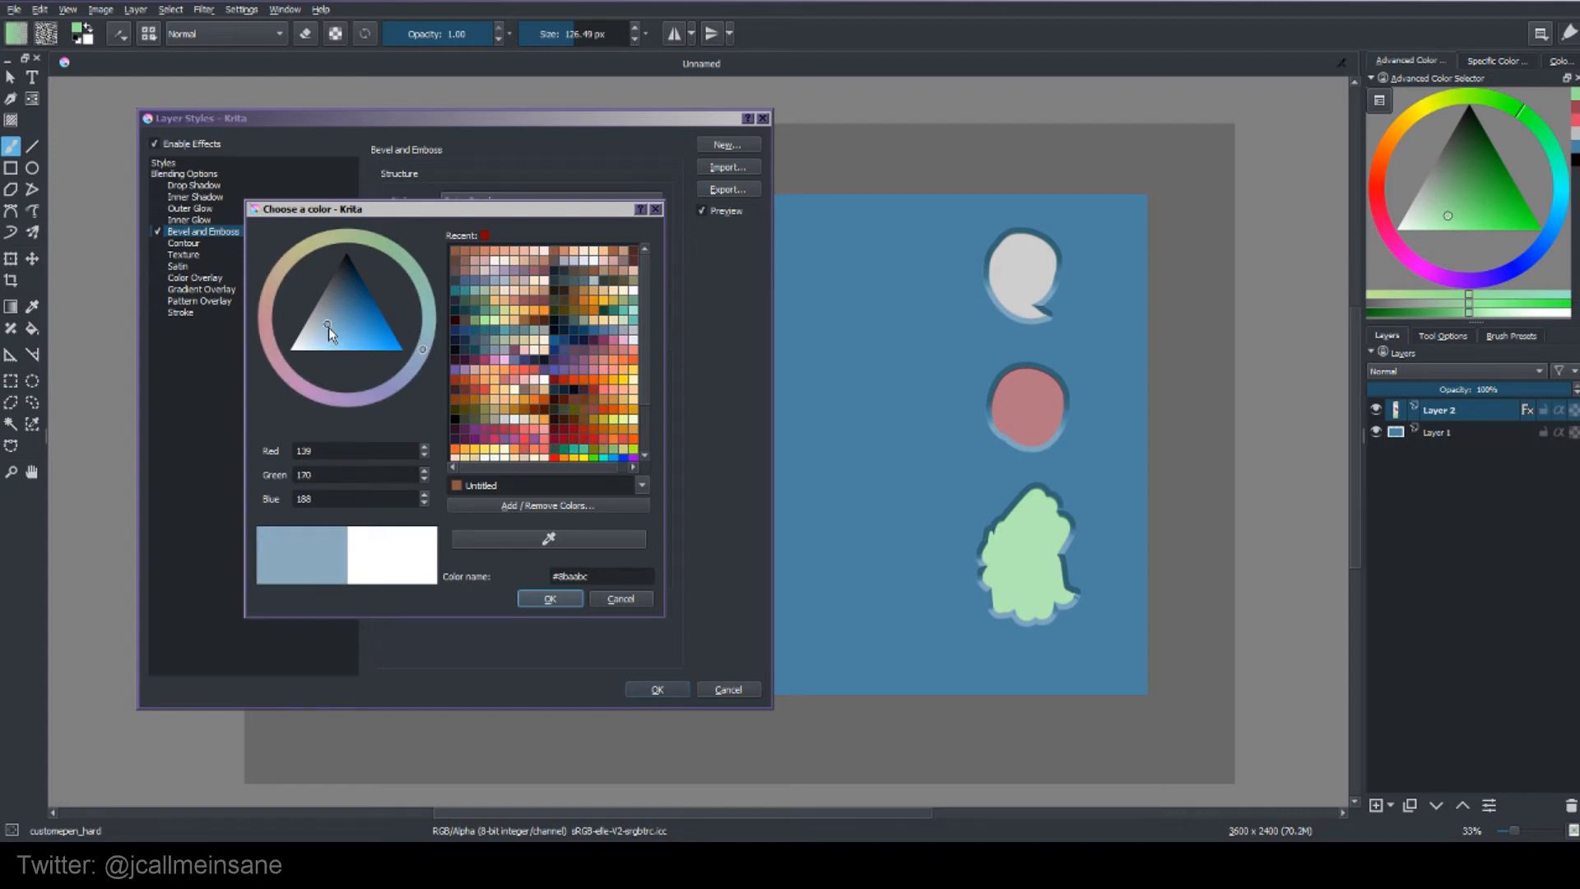
pyautogui.click(314, 248)
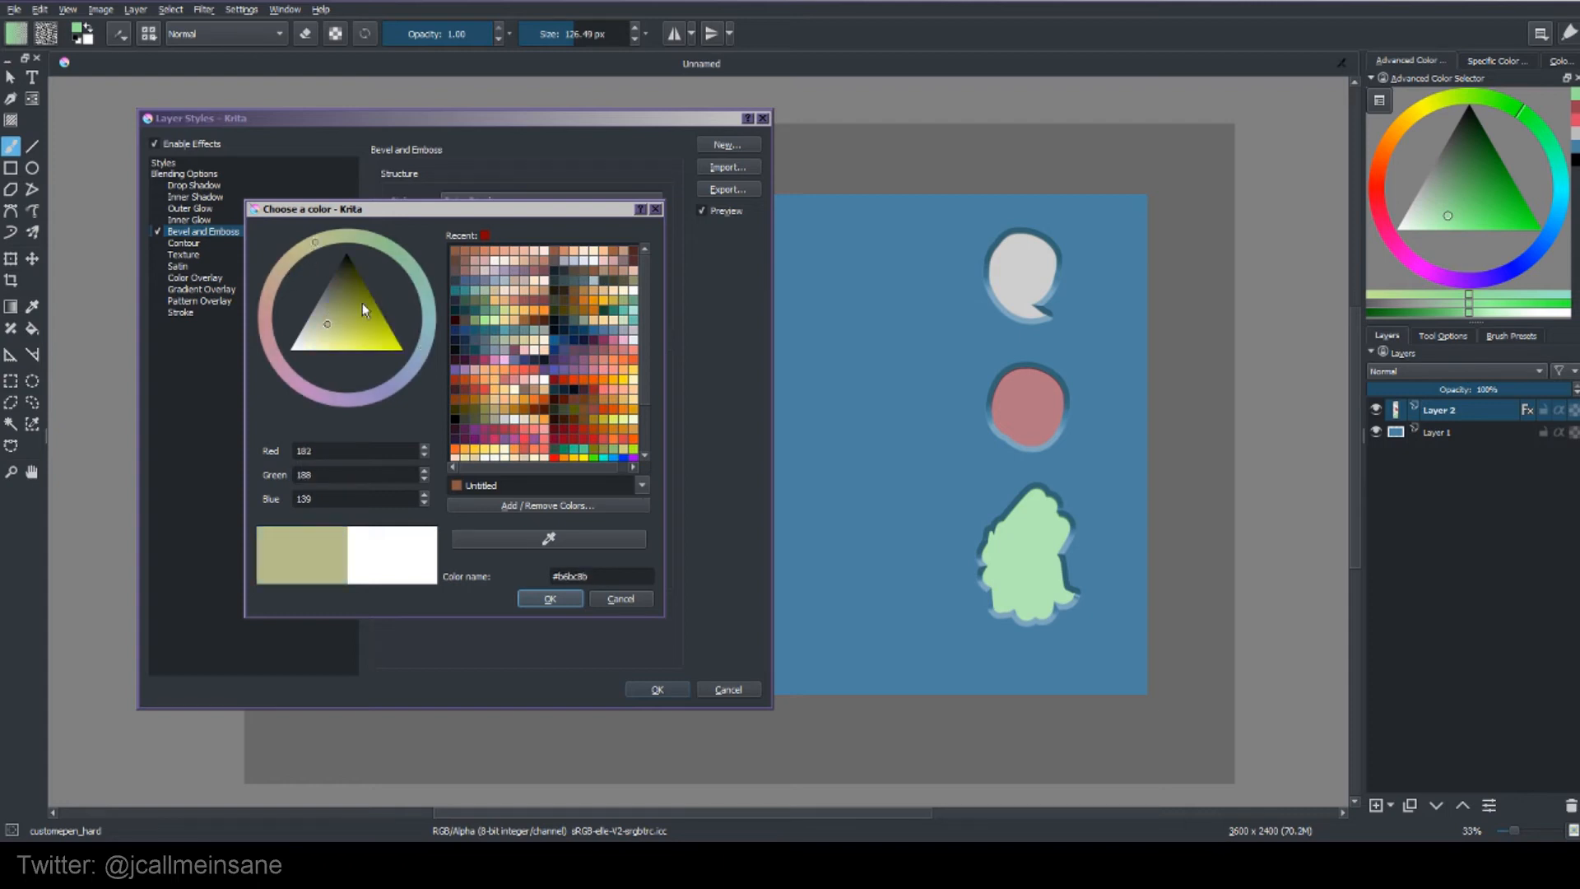
pyautogui.moveTo(381, 345); pyautogui.dragTo(334, 360)
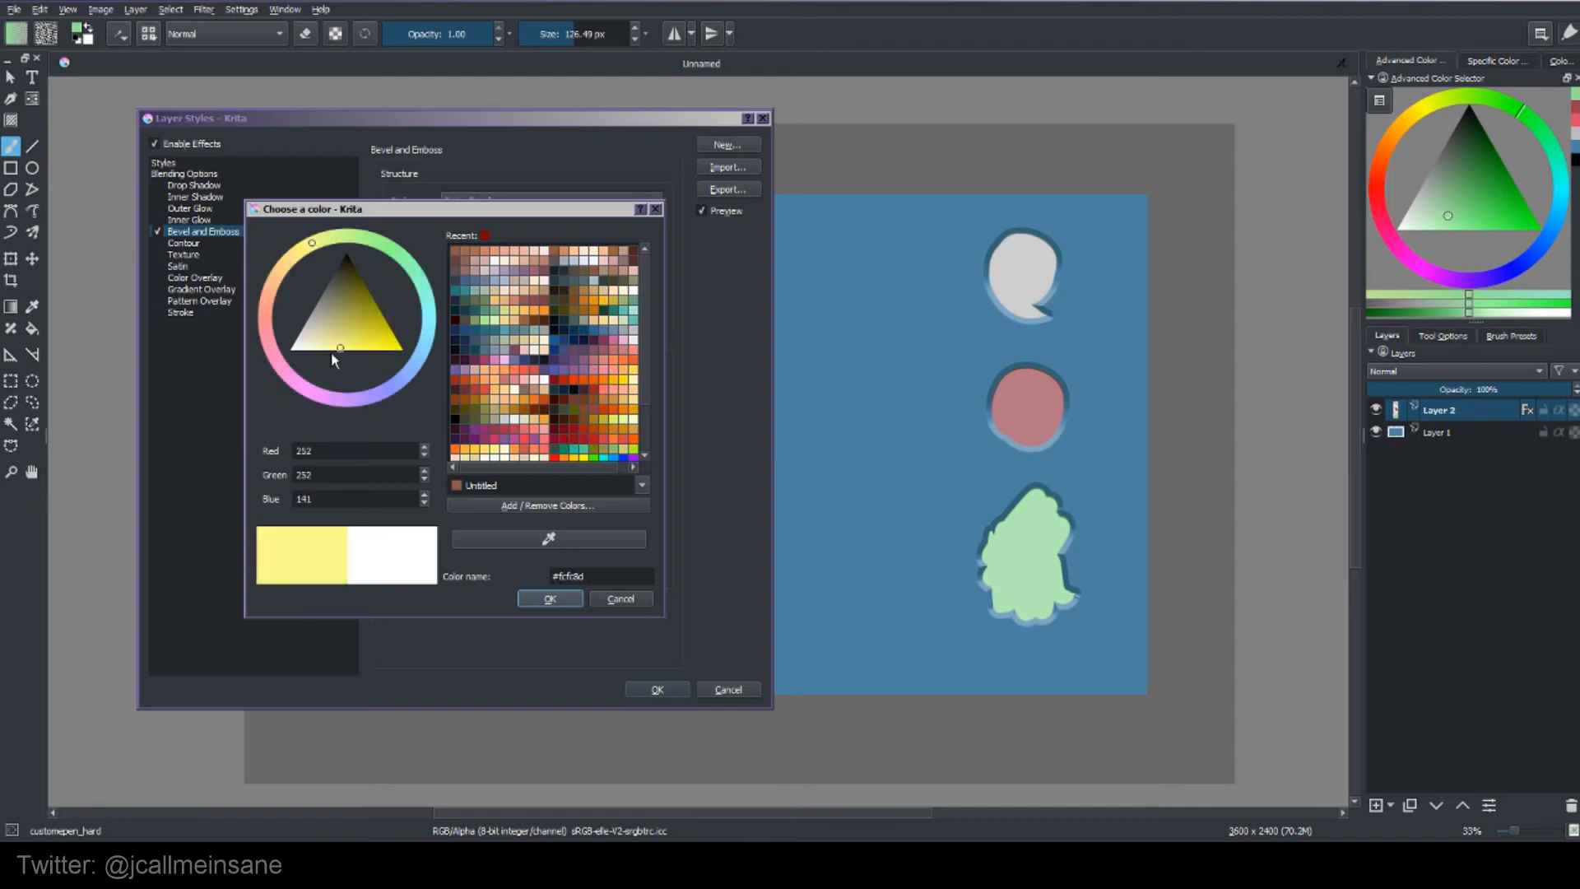
pyautogui.click(308, 248)
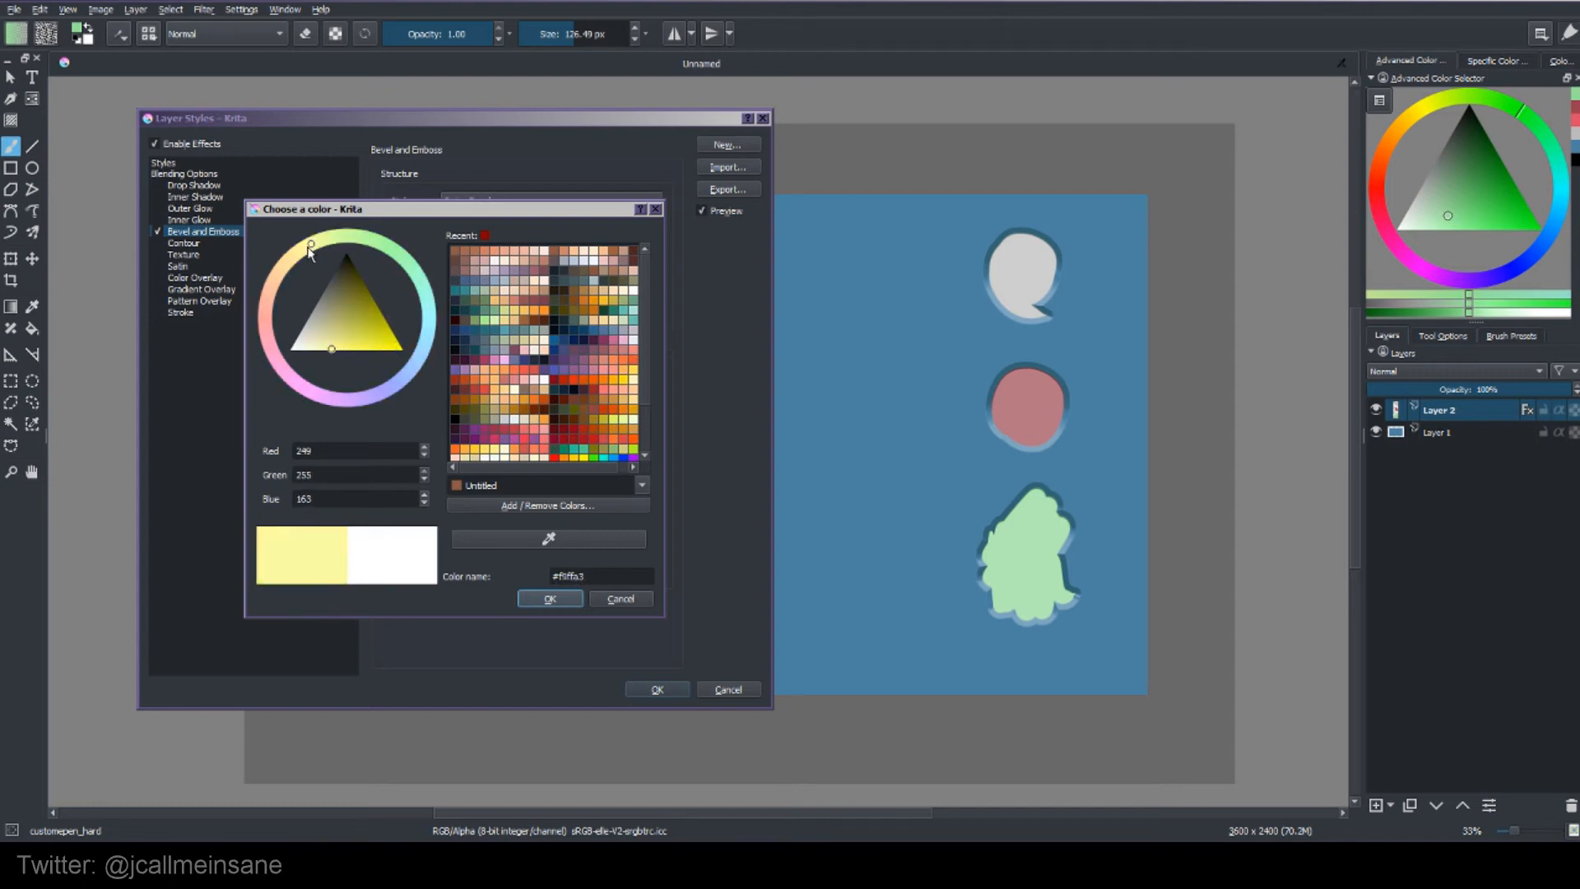
pyautogui.click(549, 598)
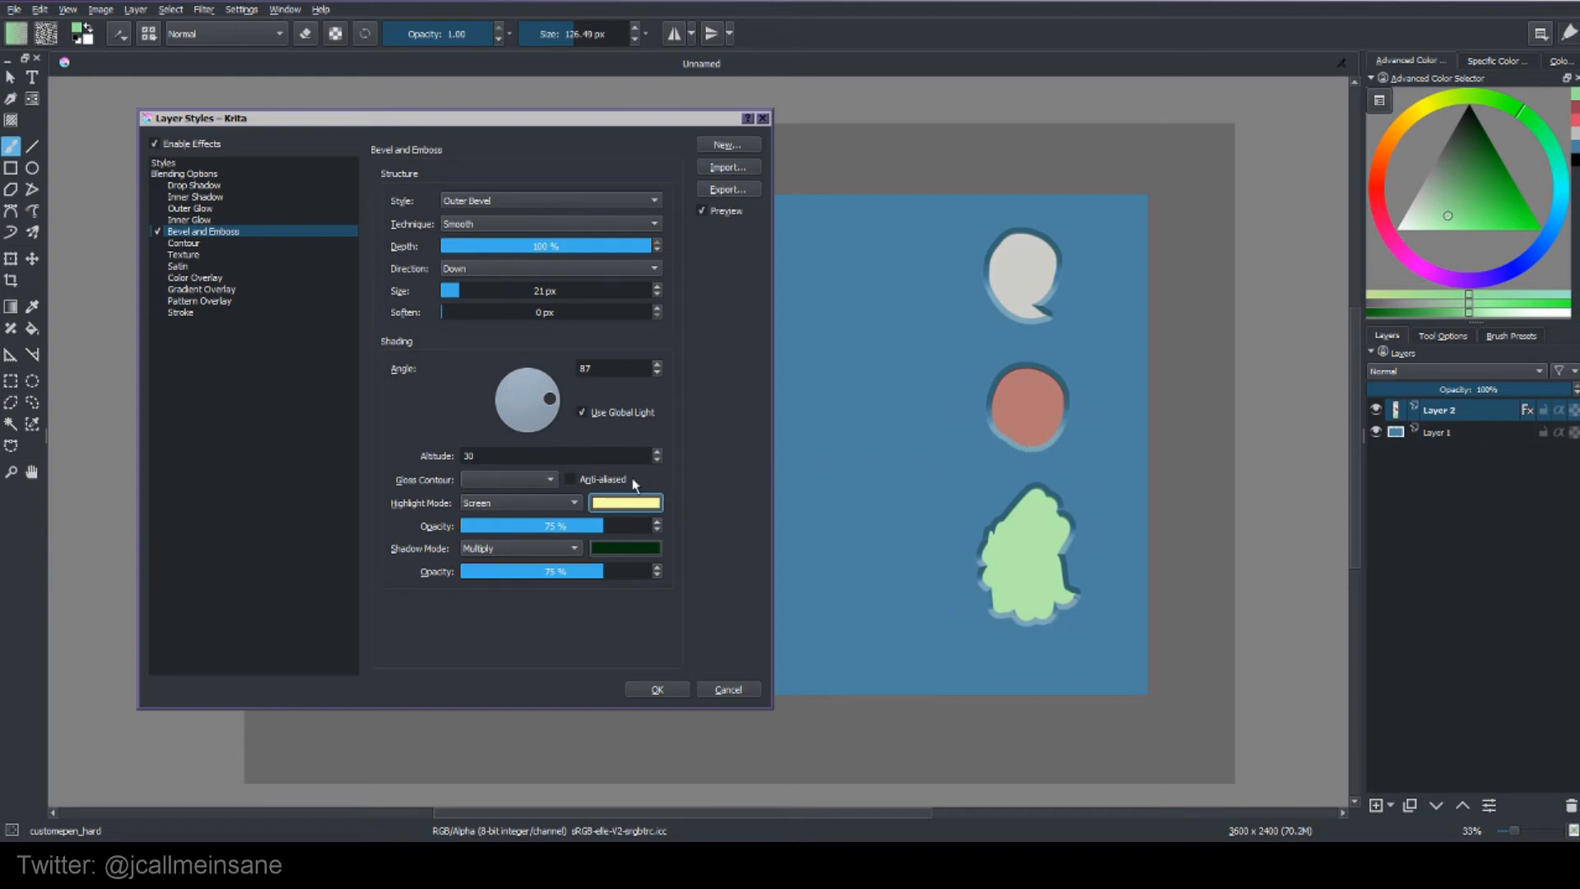
# Change the bevel's highlight color to a deeper, more saturated yellow.
pyautogui.click(633, 502)
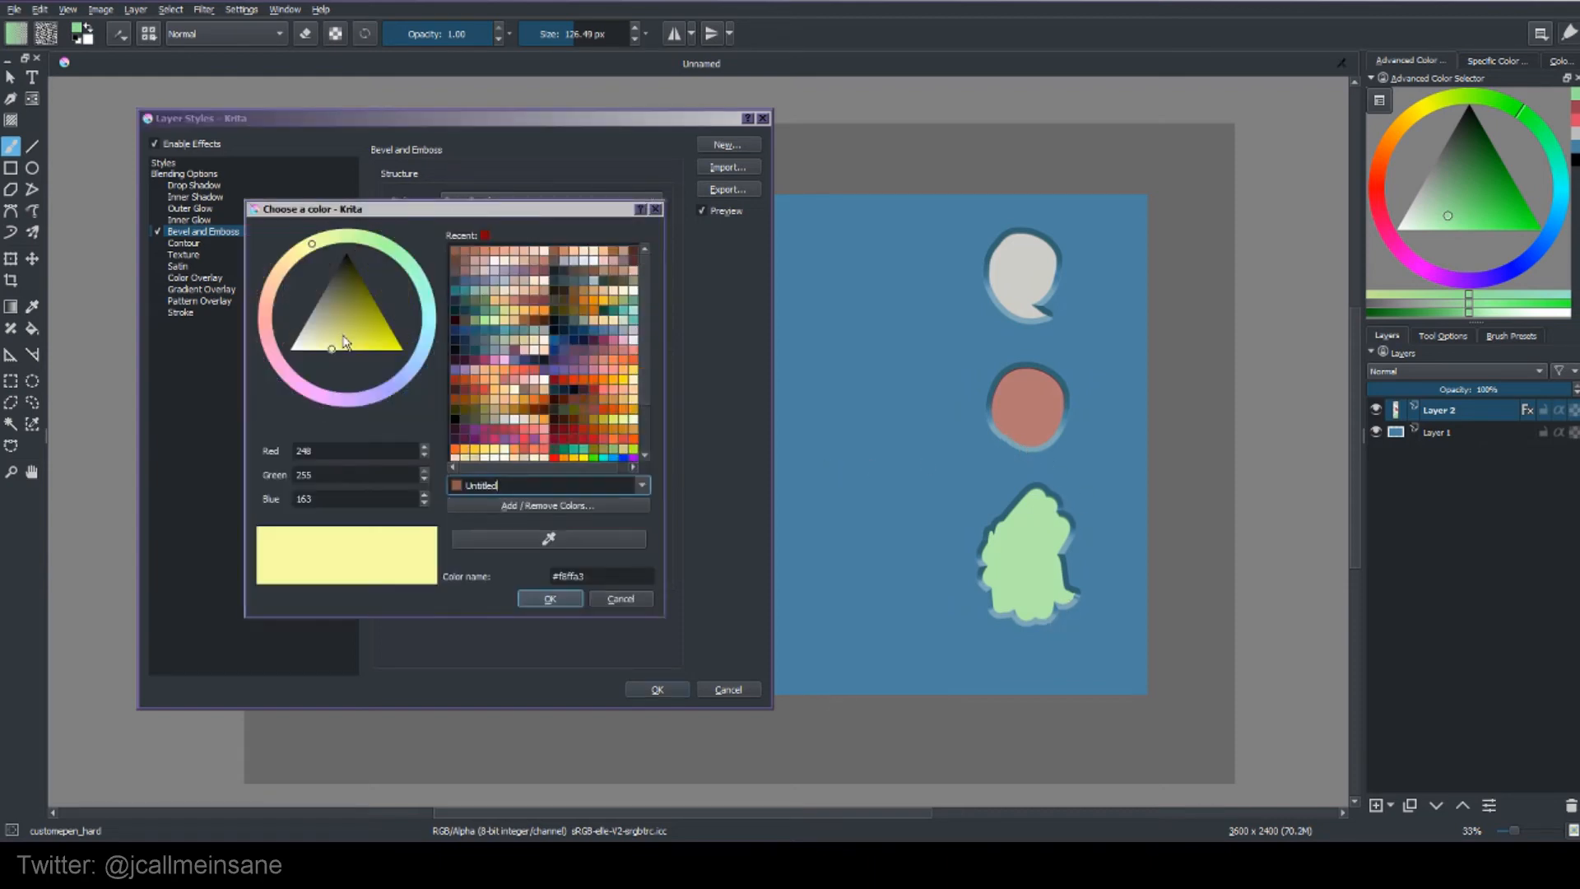
pyautogui.click(362, 334)
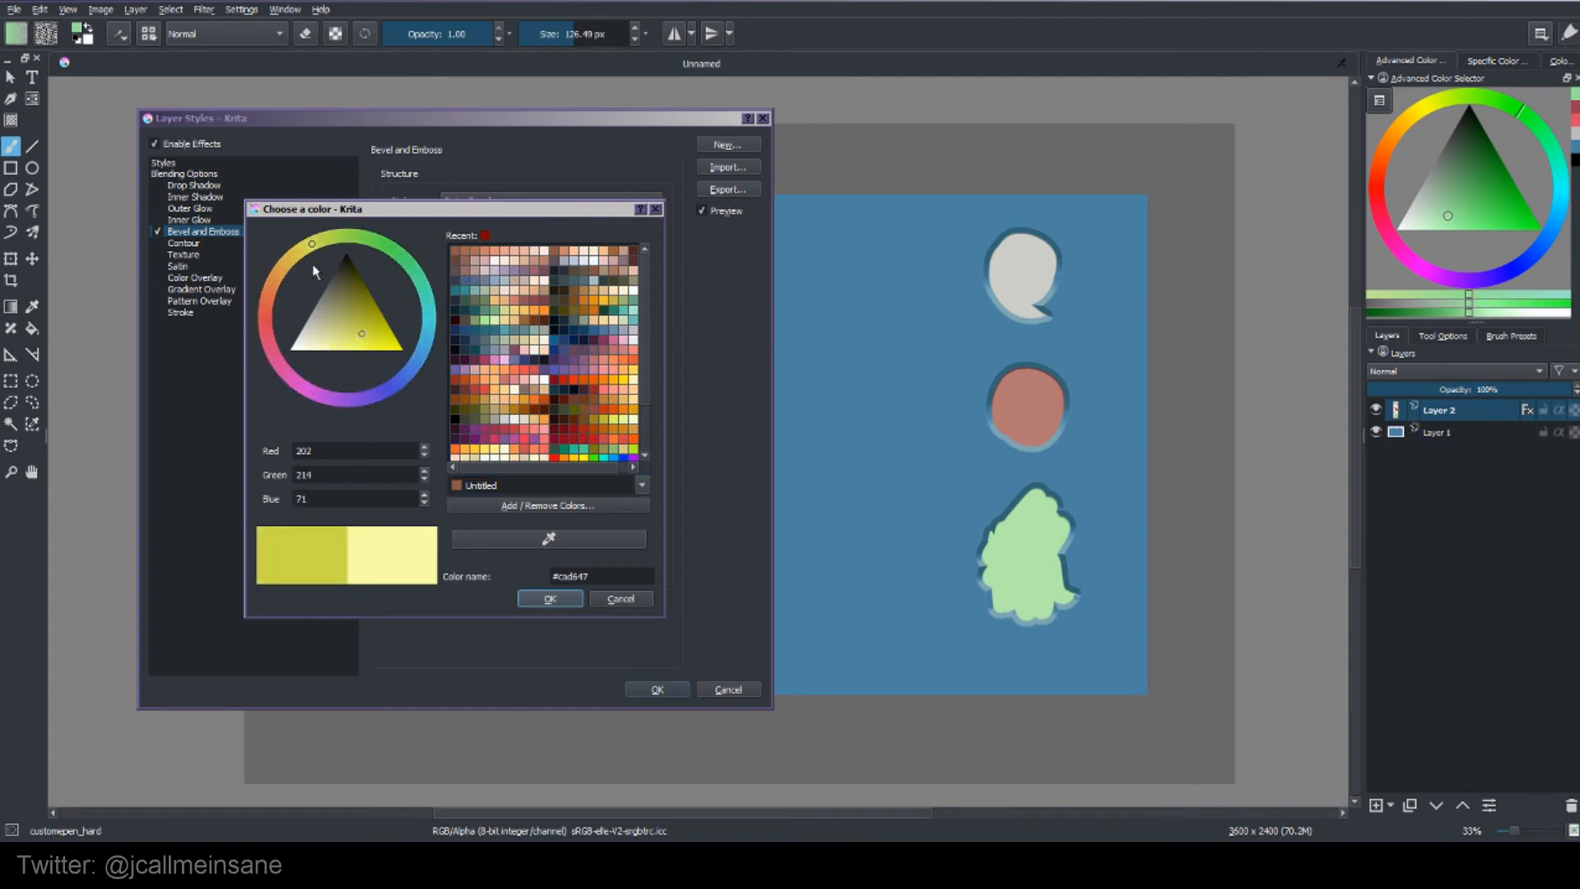
pyautogui.moveTo(313, 257); pyautogui.dragTo(307, 256)
pyautogui.click(568, 599)
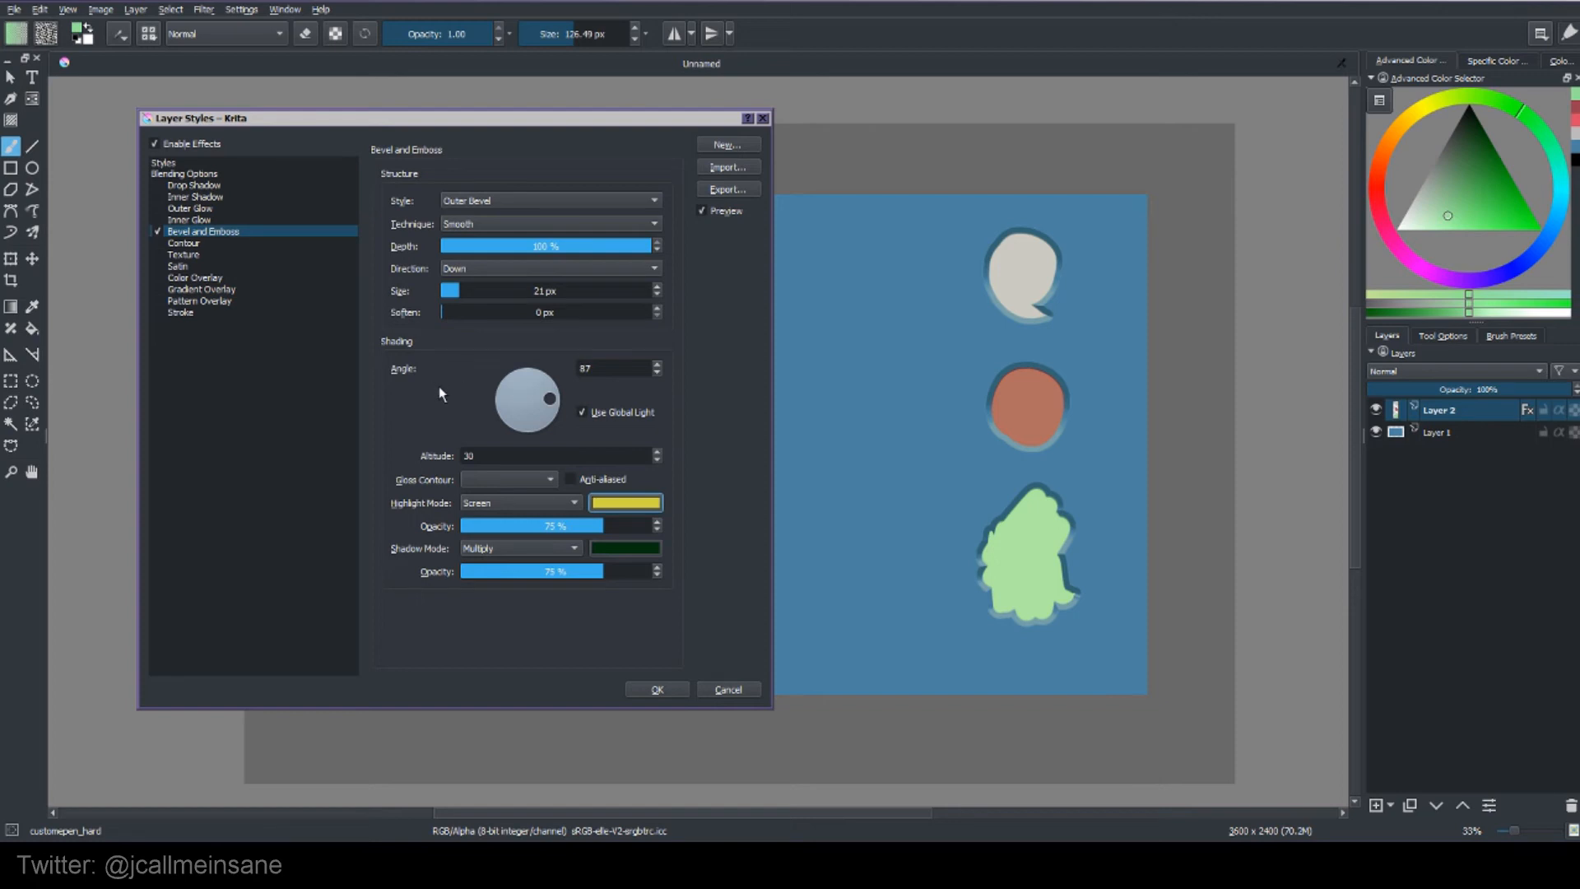
# Set the bevel's shadow color to the near-black green #001e04.
pyautogui.click(635, 549)
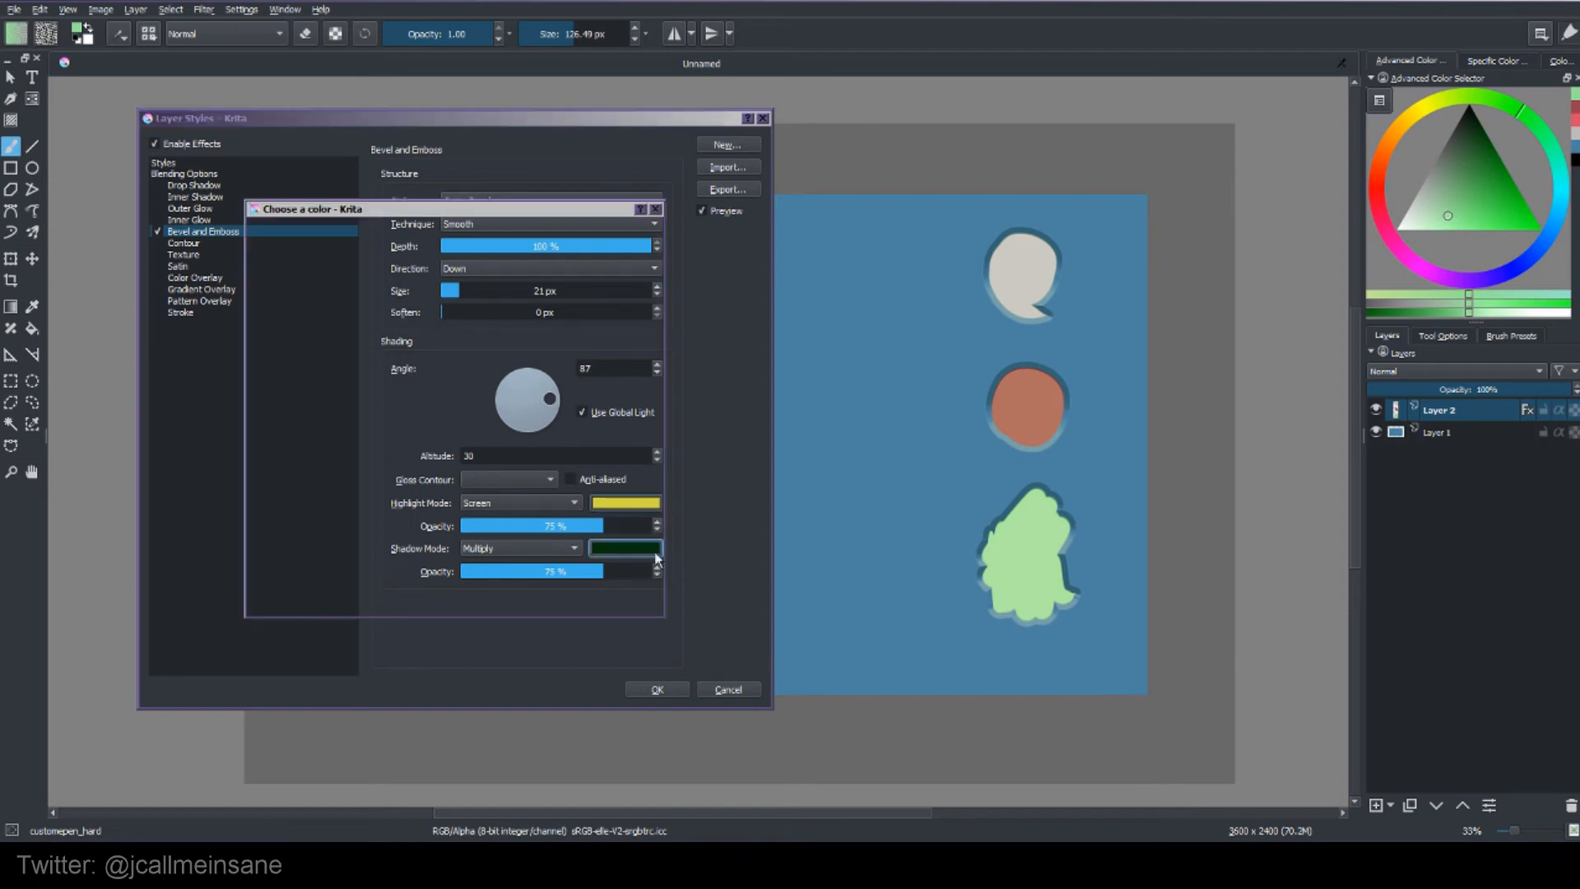
pyautogui.click(355, 277)
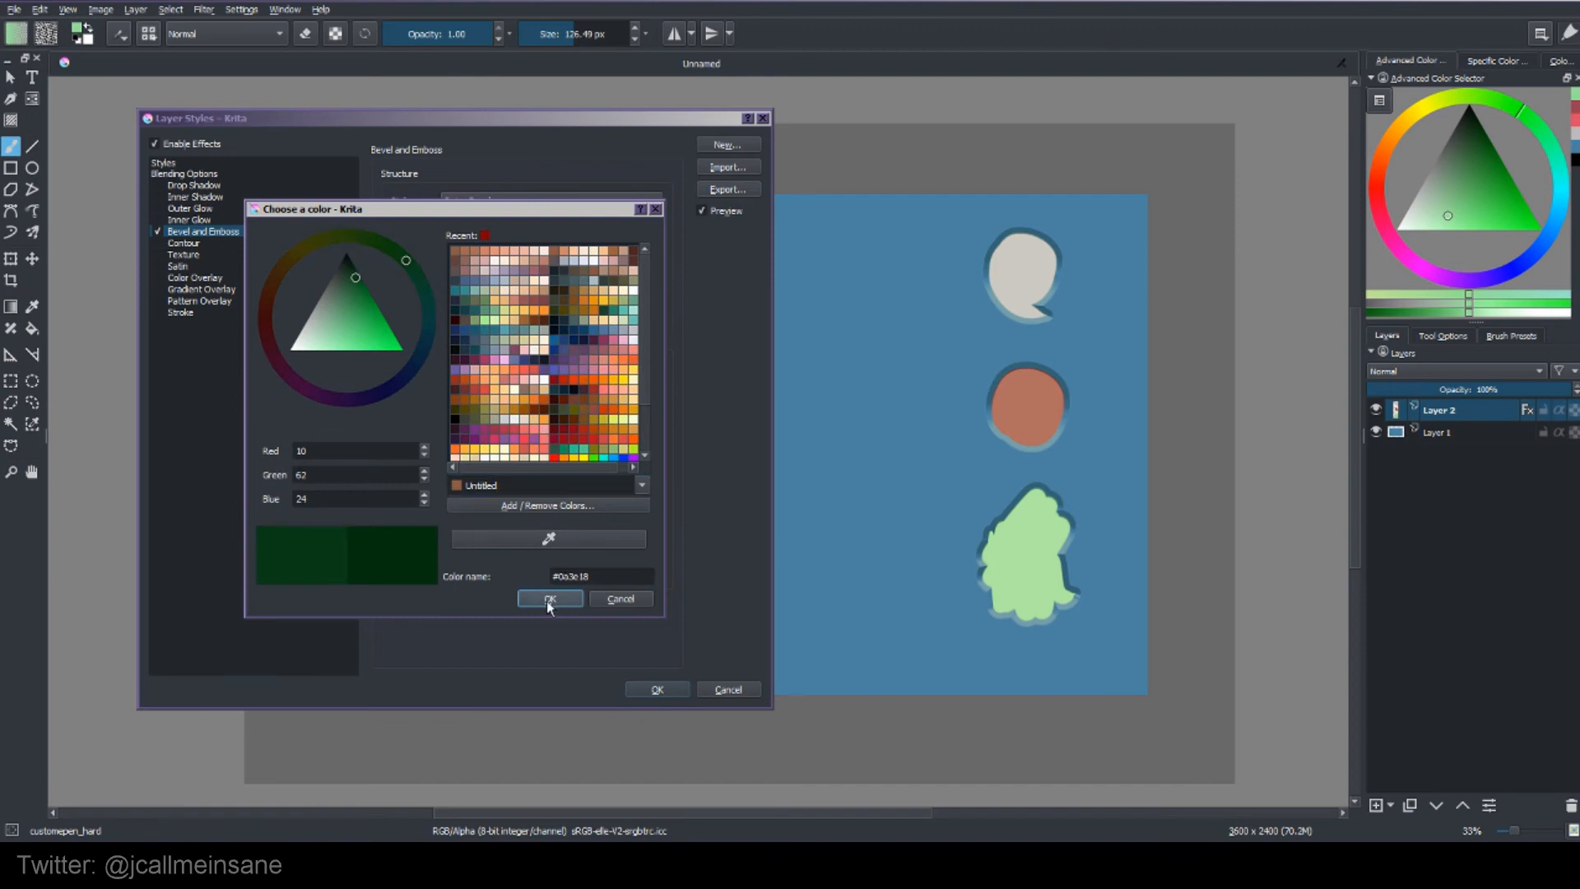
pyautogui.click(353, 265)
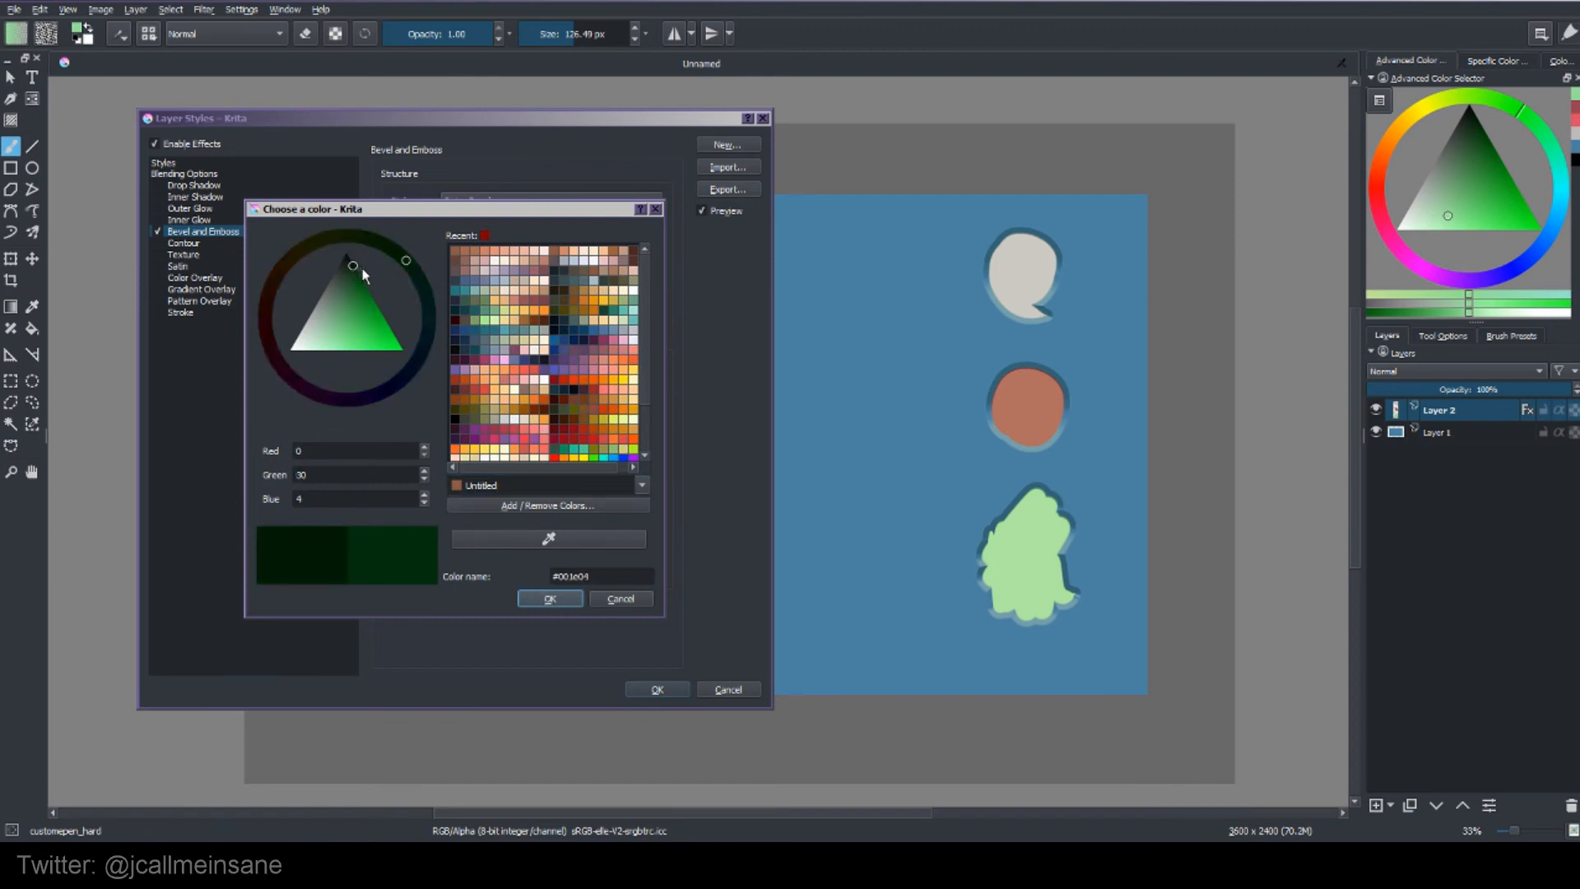
pyautogui.click(551, 597)
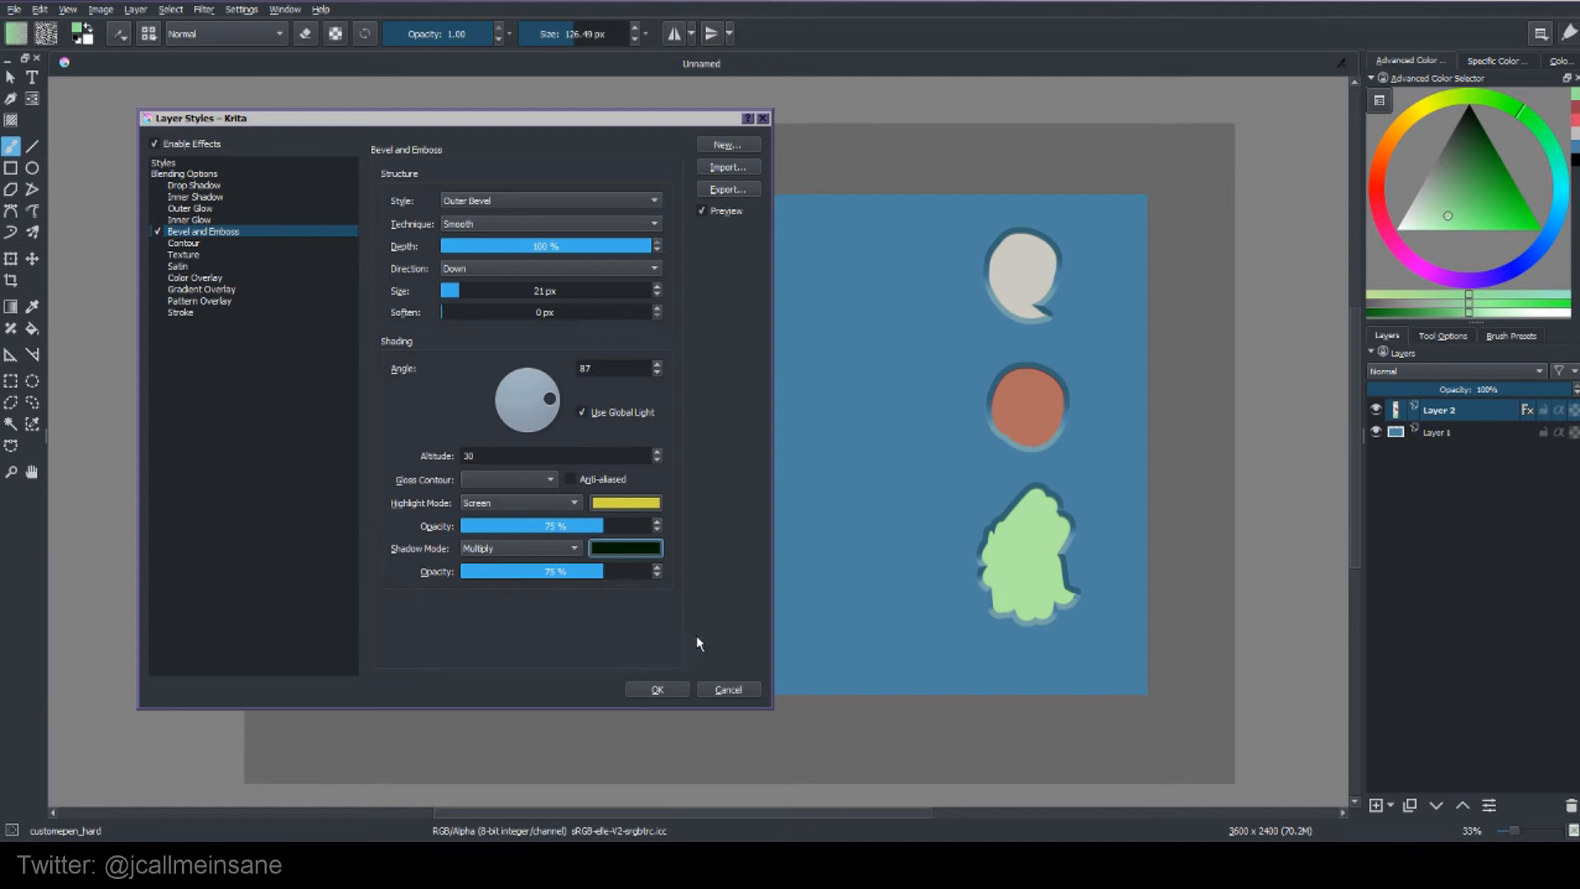
# Try the Contour effect with its range at 100 %, and turn it off again.
pyautogui.click(175, 244)
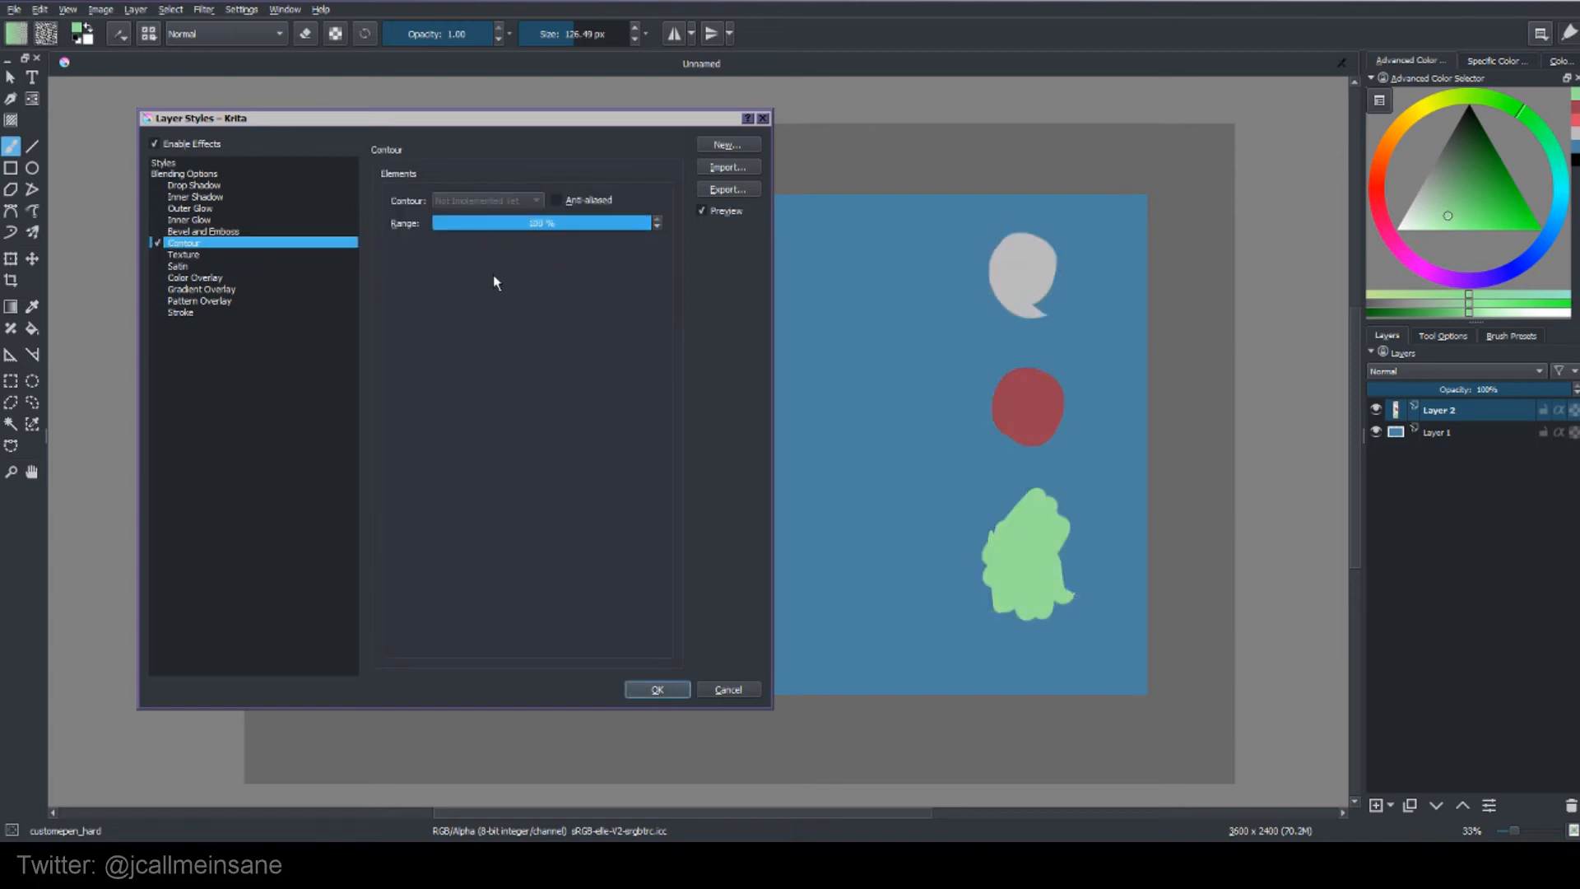
pyautogui.moveTo(477, 226); pyautogui.dragTo(650, 224)
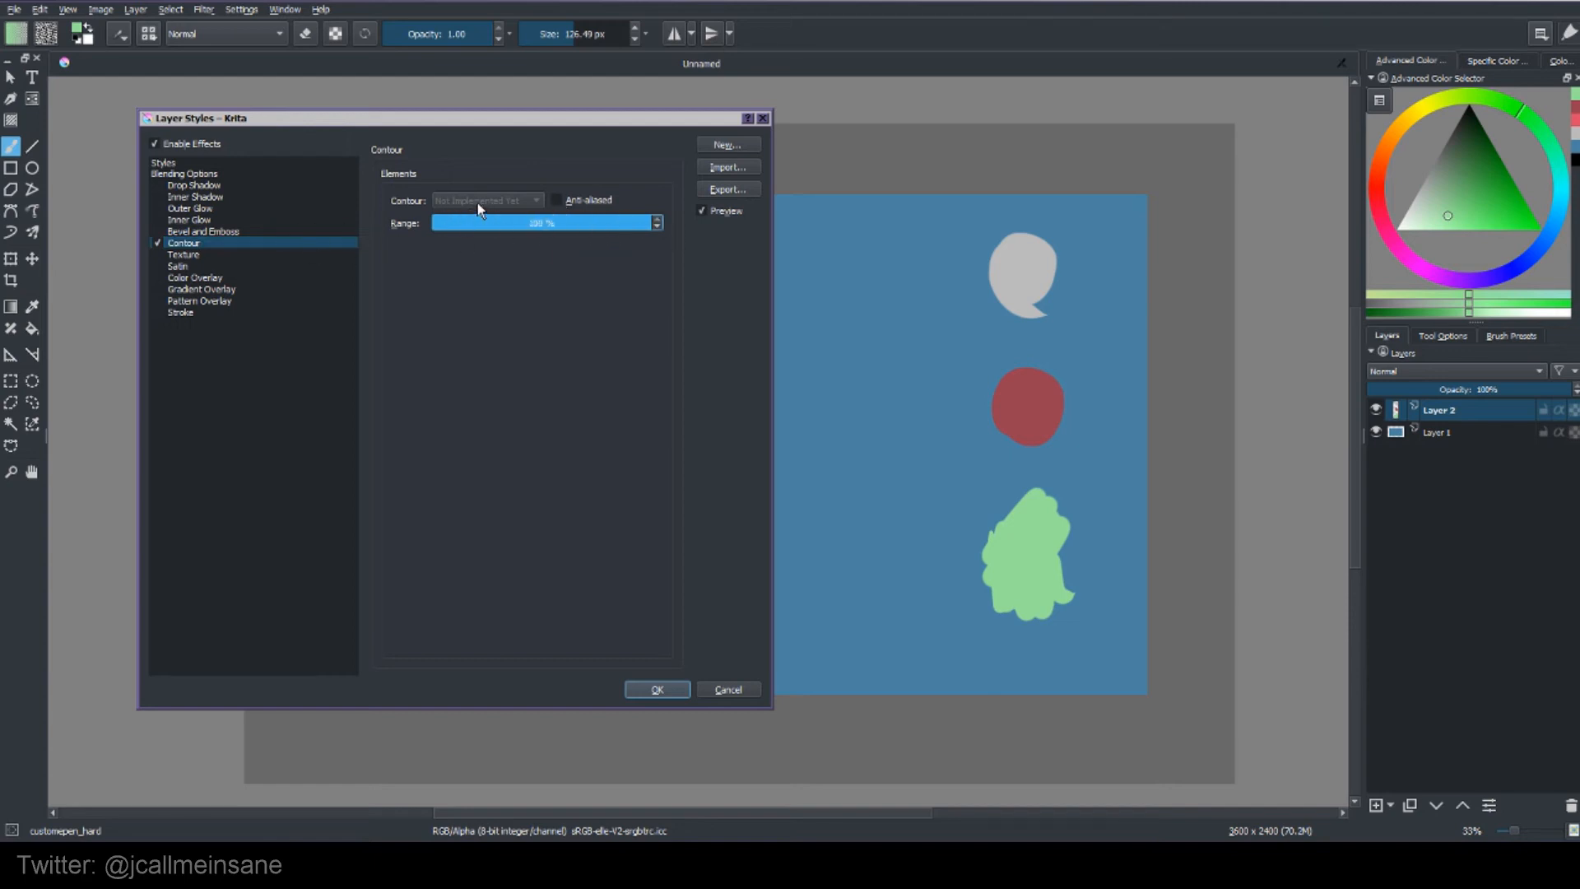
pyautogui.click(168, 244)
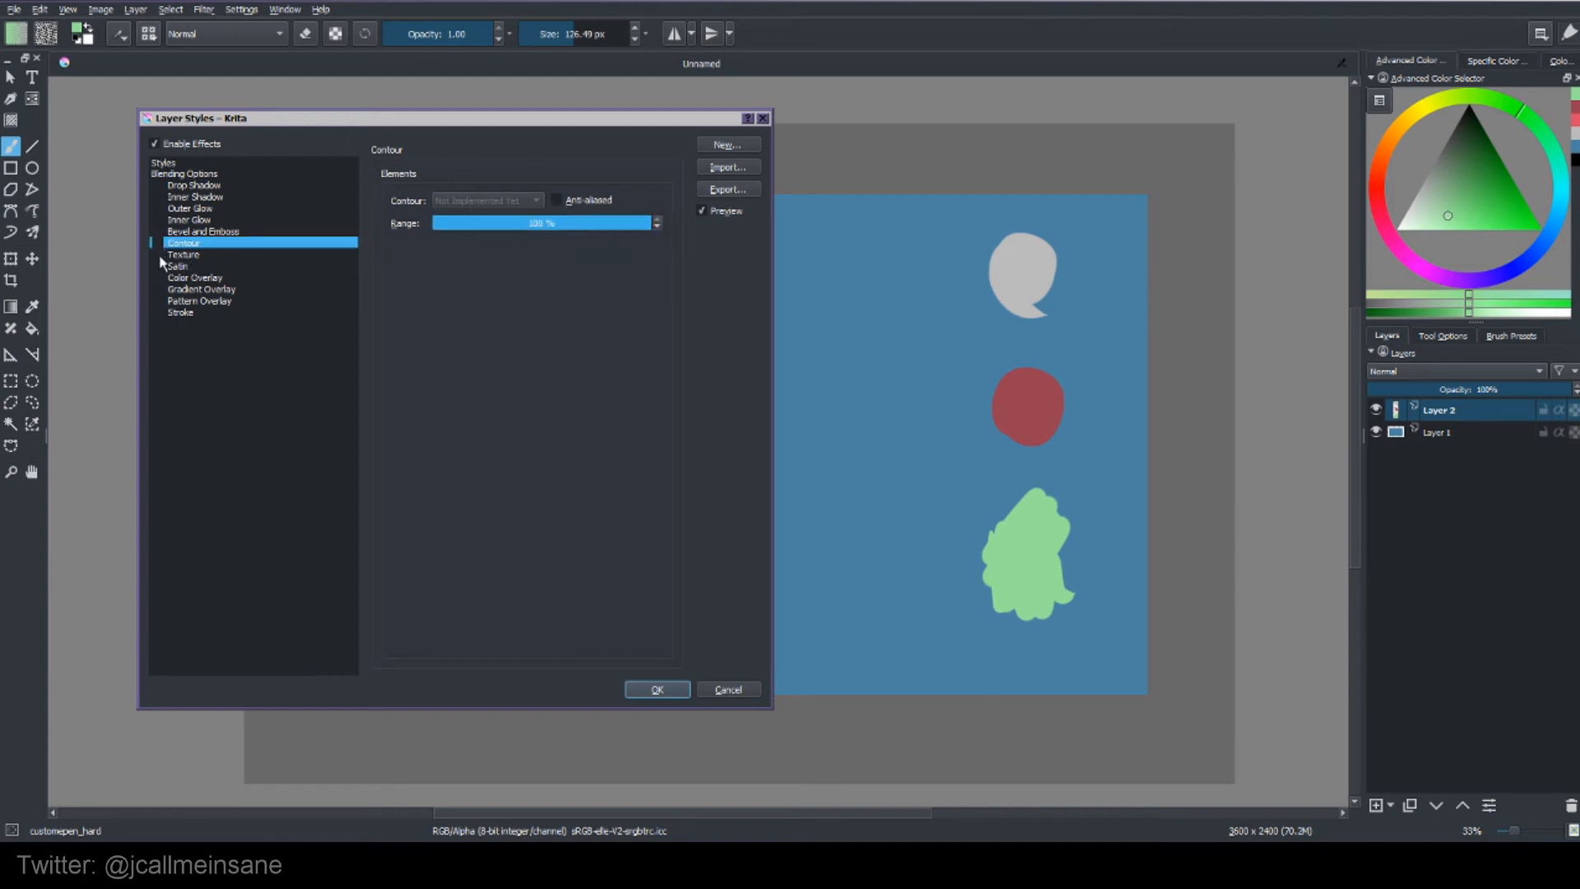
# Enable the Texture effect, try the 11_drawed_furry.png pattern, browse the other patterns, and select 02b_WoofTissue.png.
pyautogui.click(182, 256)
pyautogui.click(446, 355)
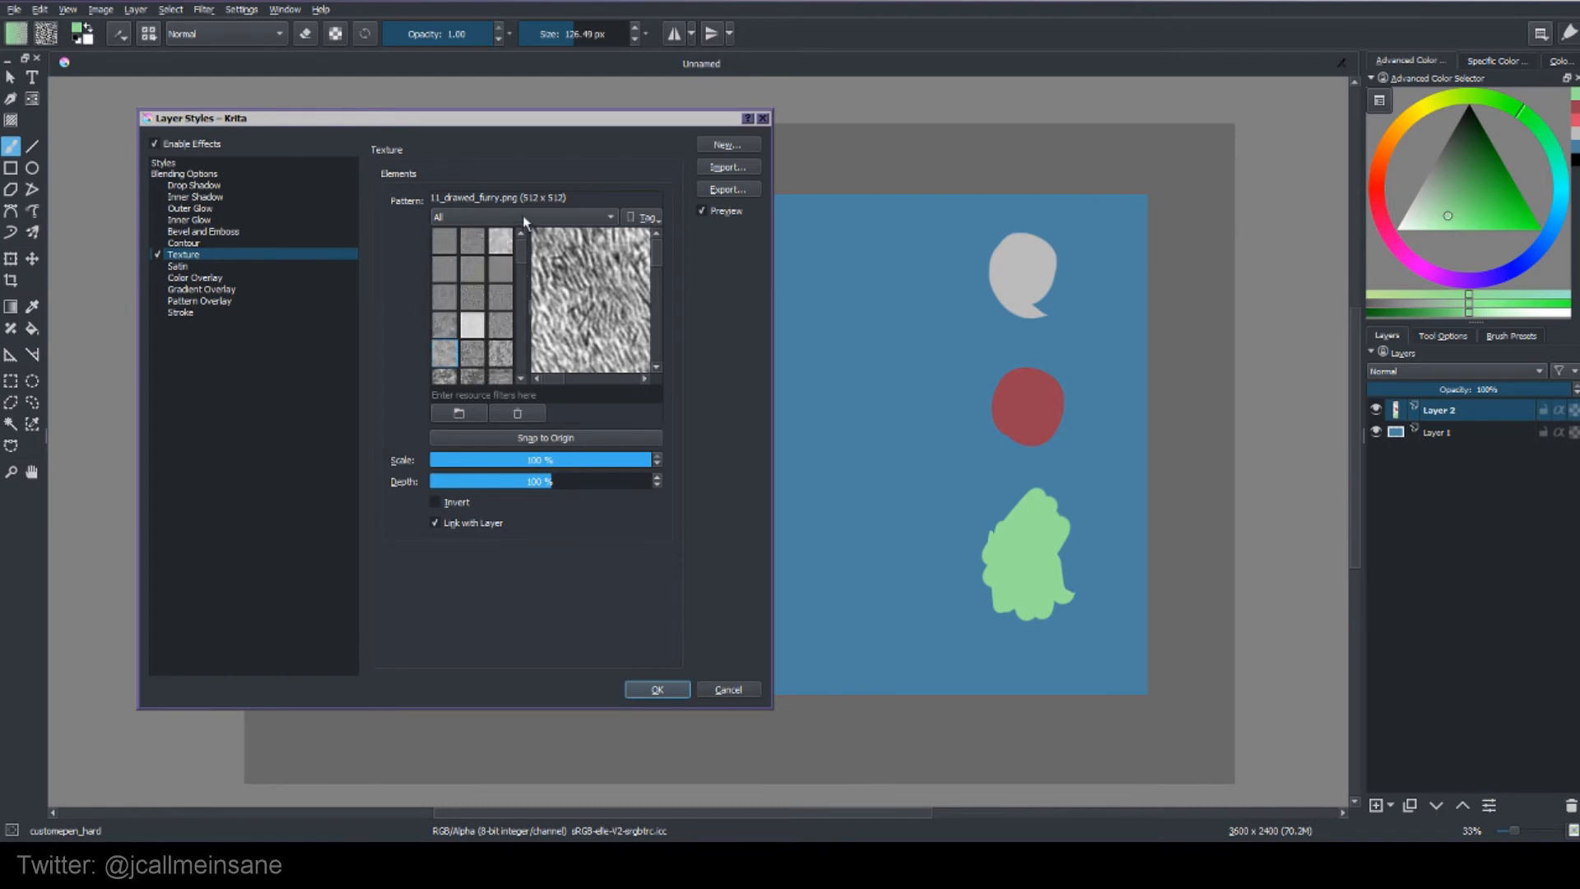
pyautogui.click(520, 354)
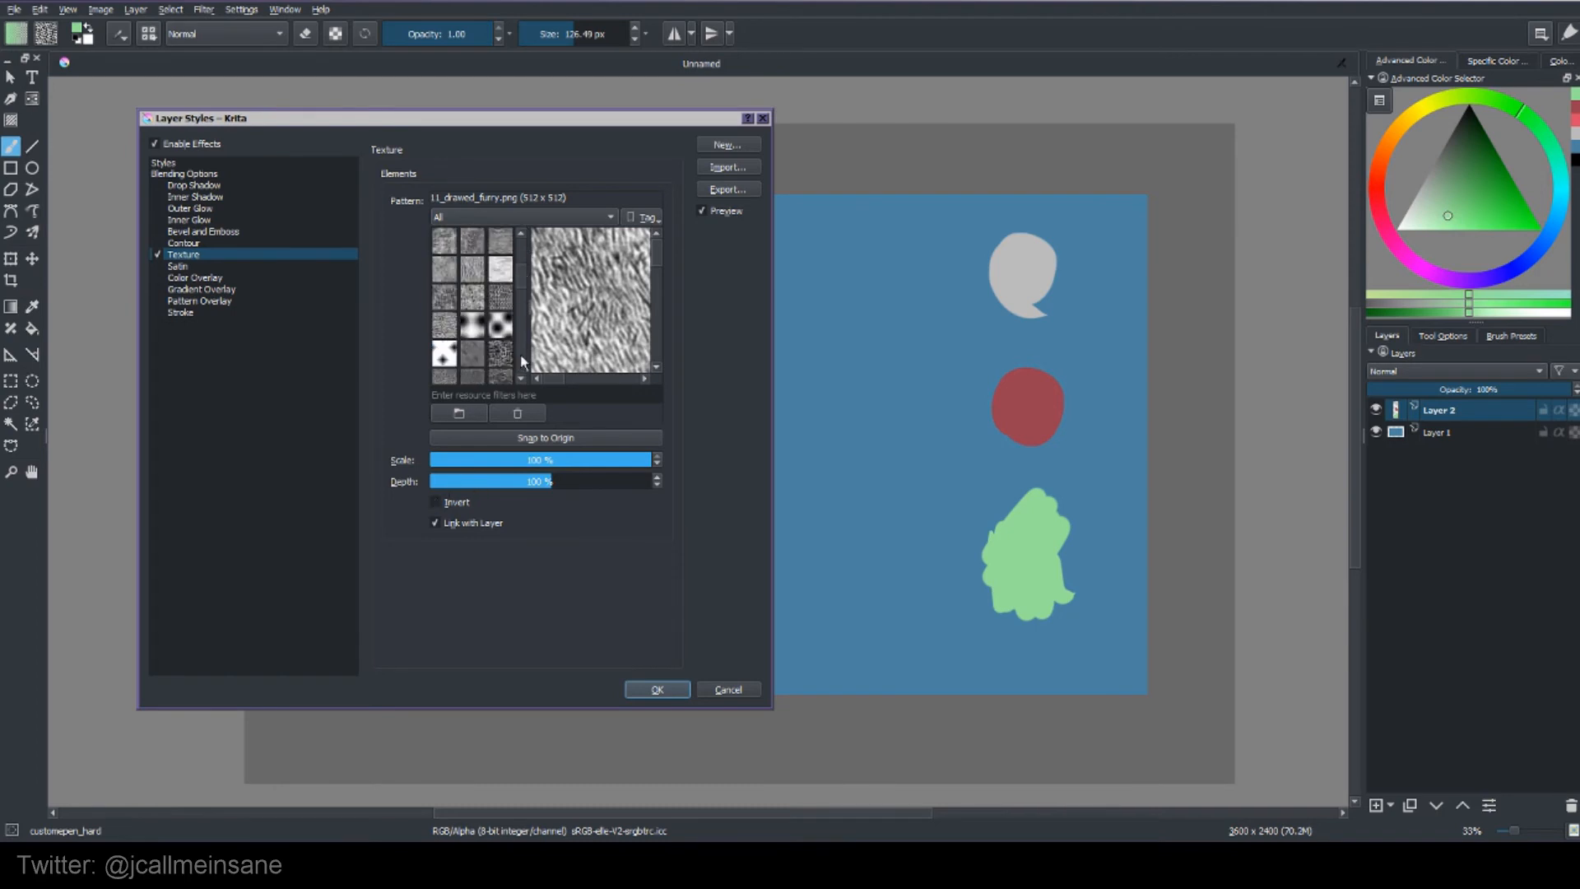
pyautogui.scroll(-5, 520, 354)
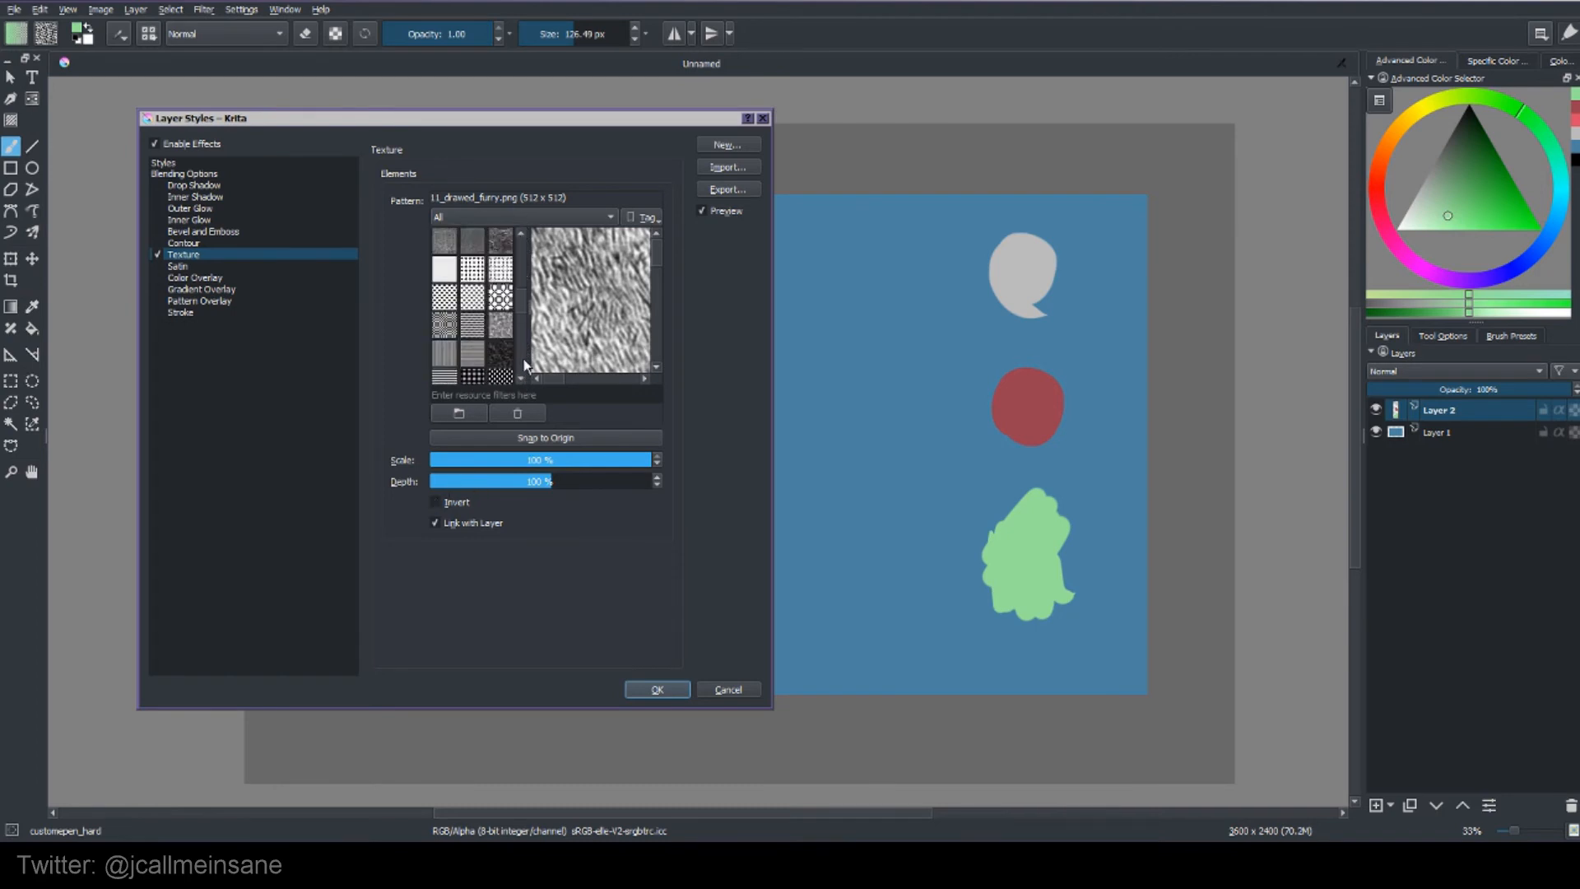
pyautogui.moveTo(524, 359); pyautogui.dragTo(522, 226)
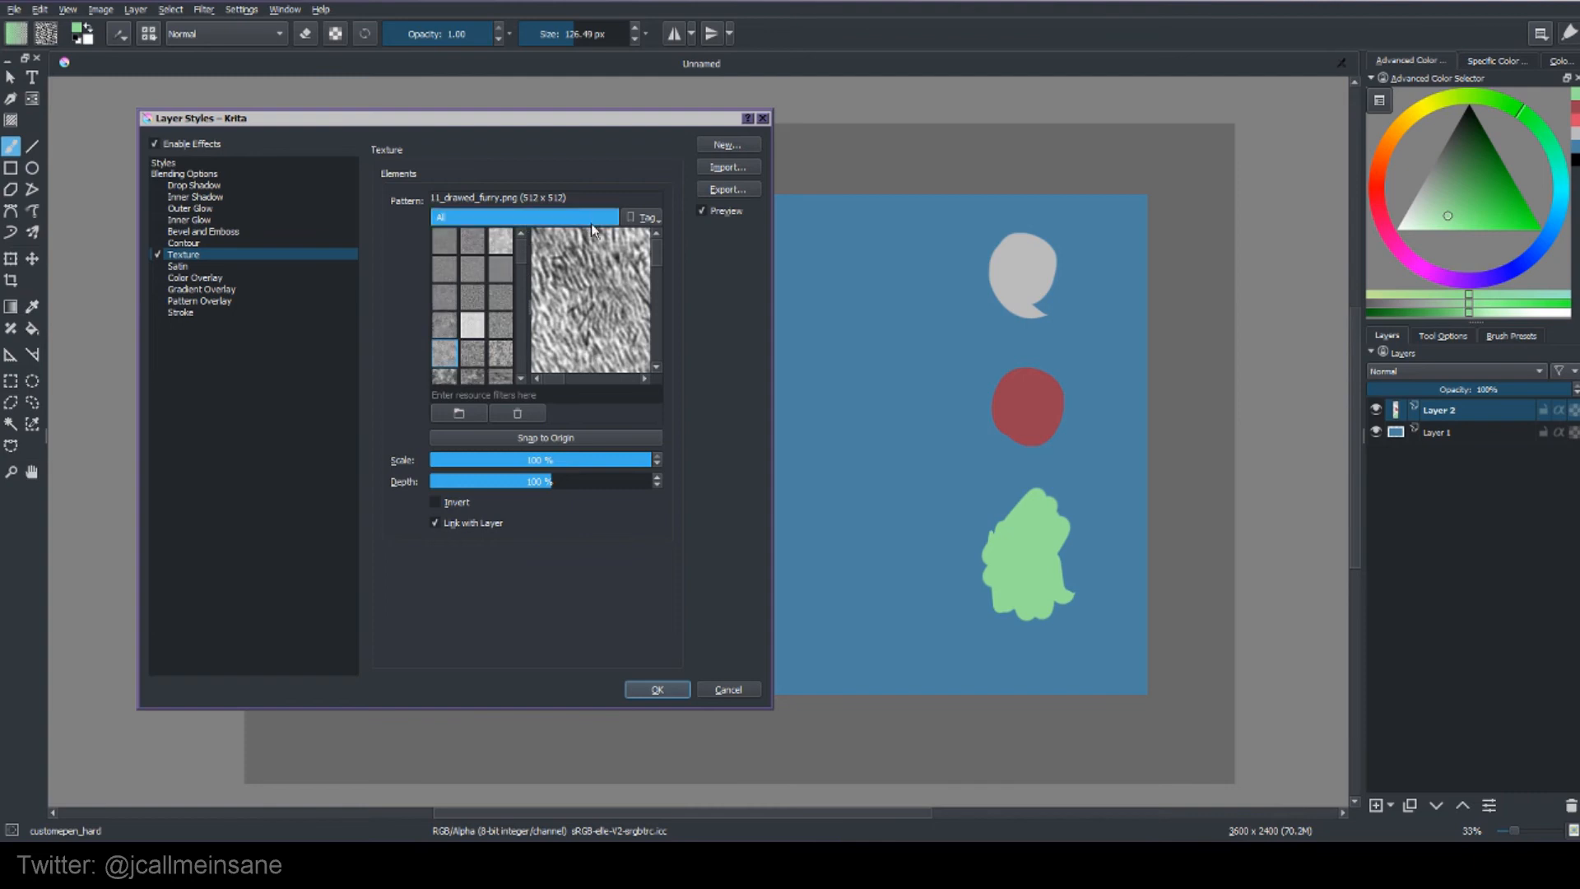
pyautogui.click(499, 296)
pyautogui.click(501, 240)
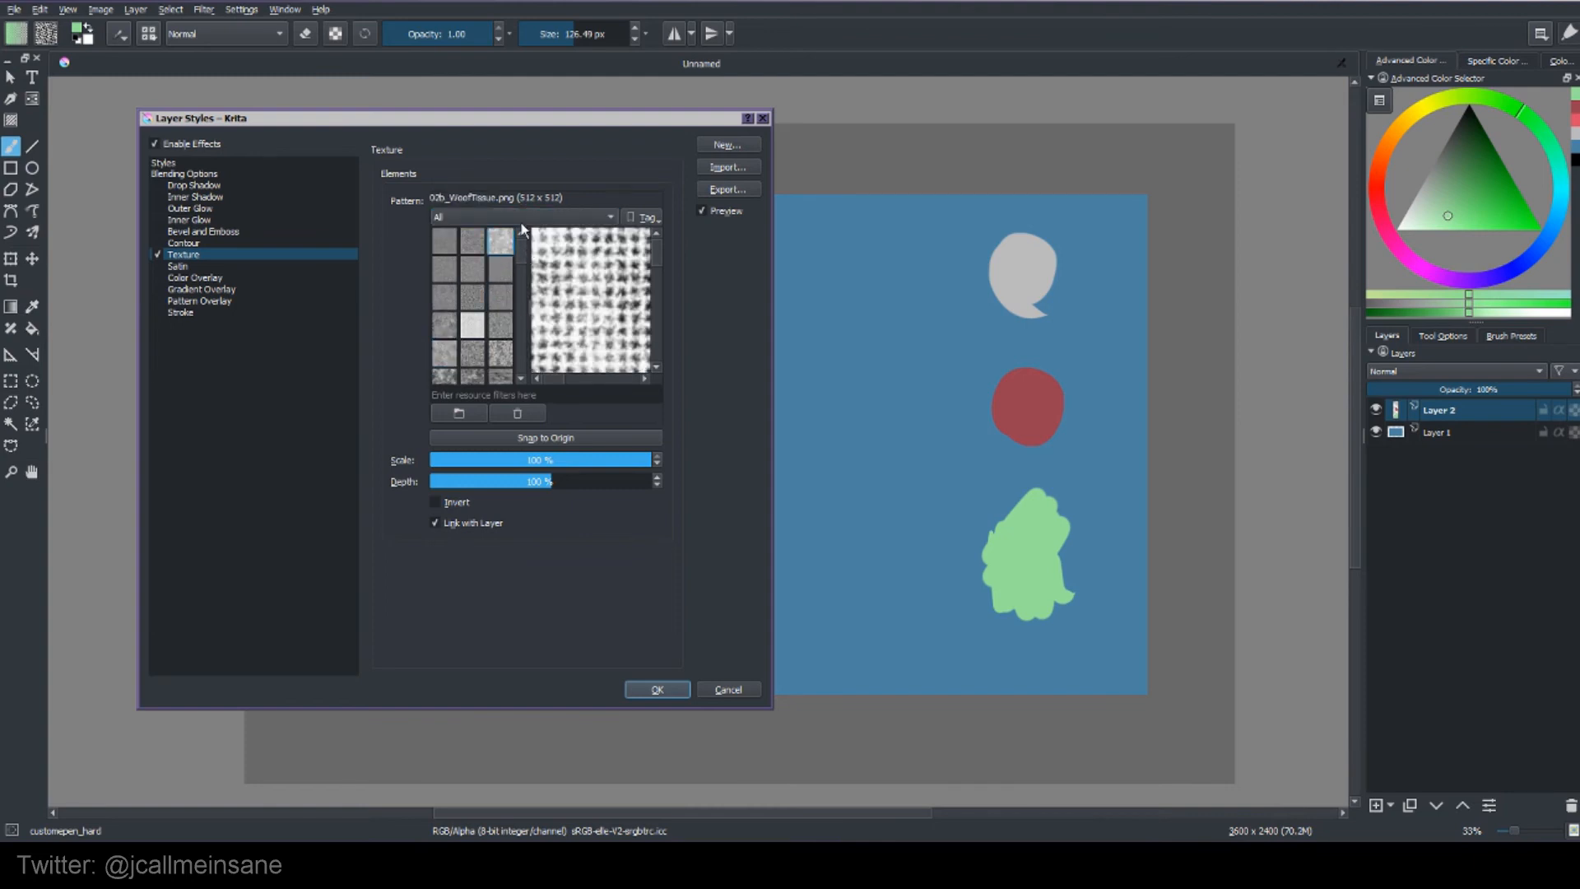
# Try the Satin effect at sizes of 116 px and 72 px, and turn it off again.
pyautogui.click(174, 265)
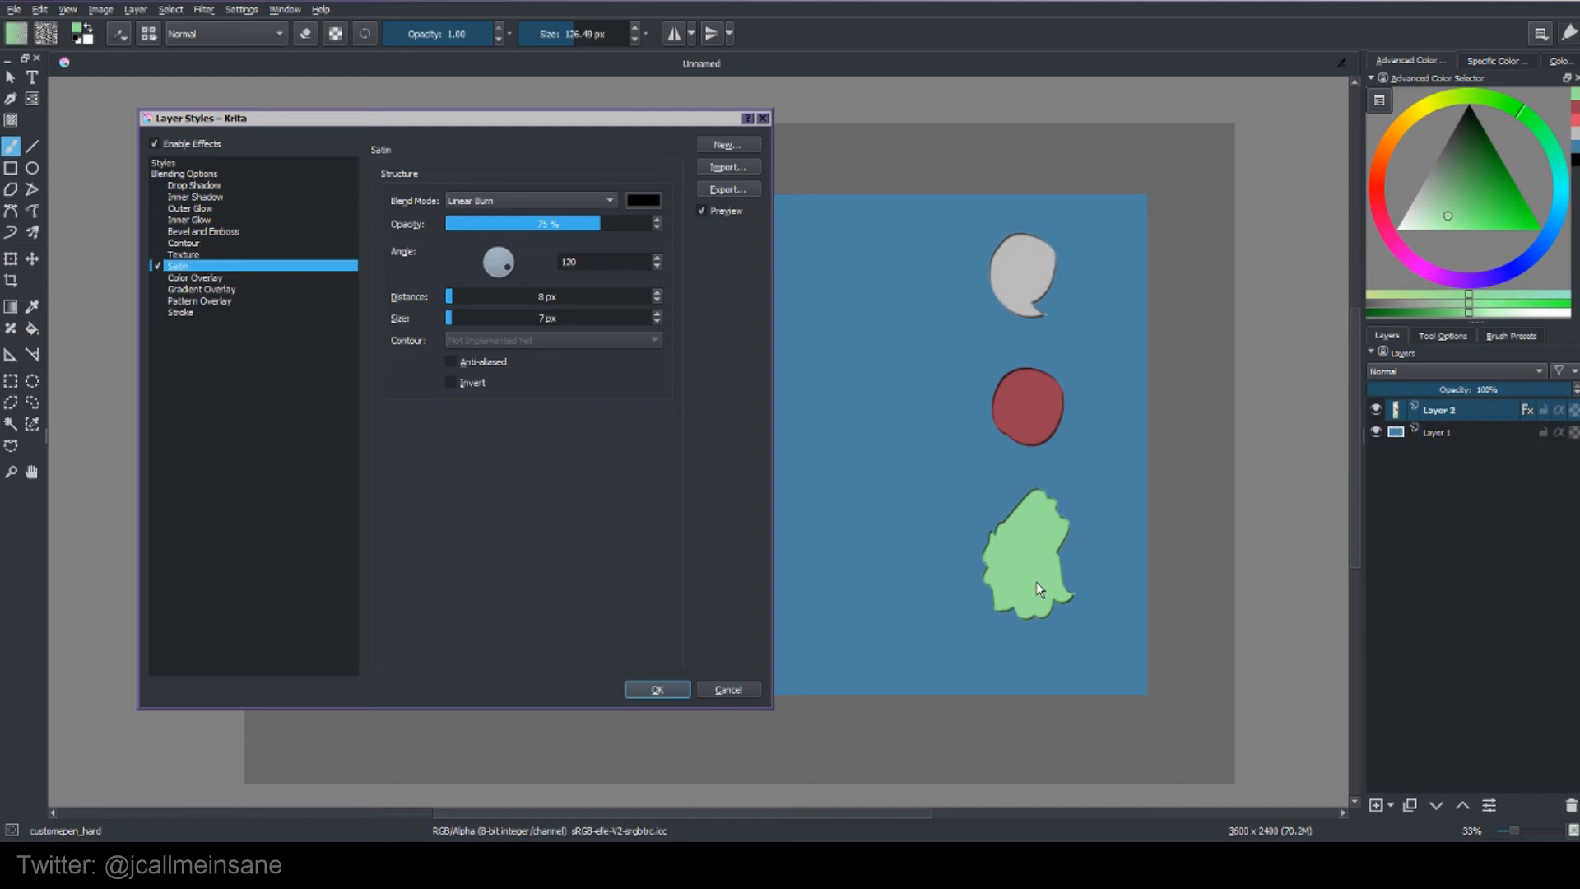
pyautogui.moveTo(458, 316); pyautogui.dragTo(540, 321)
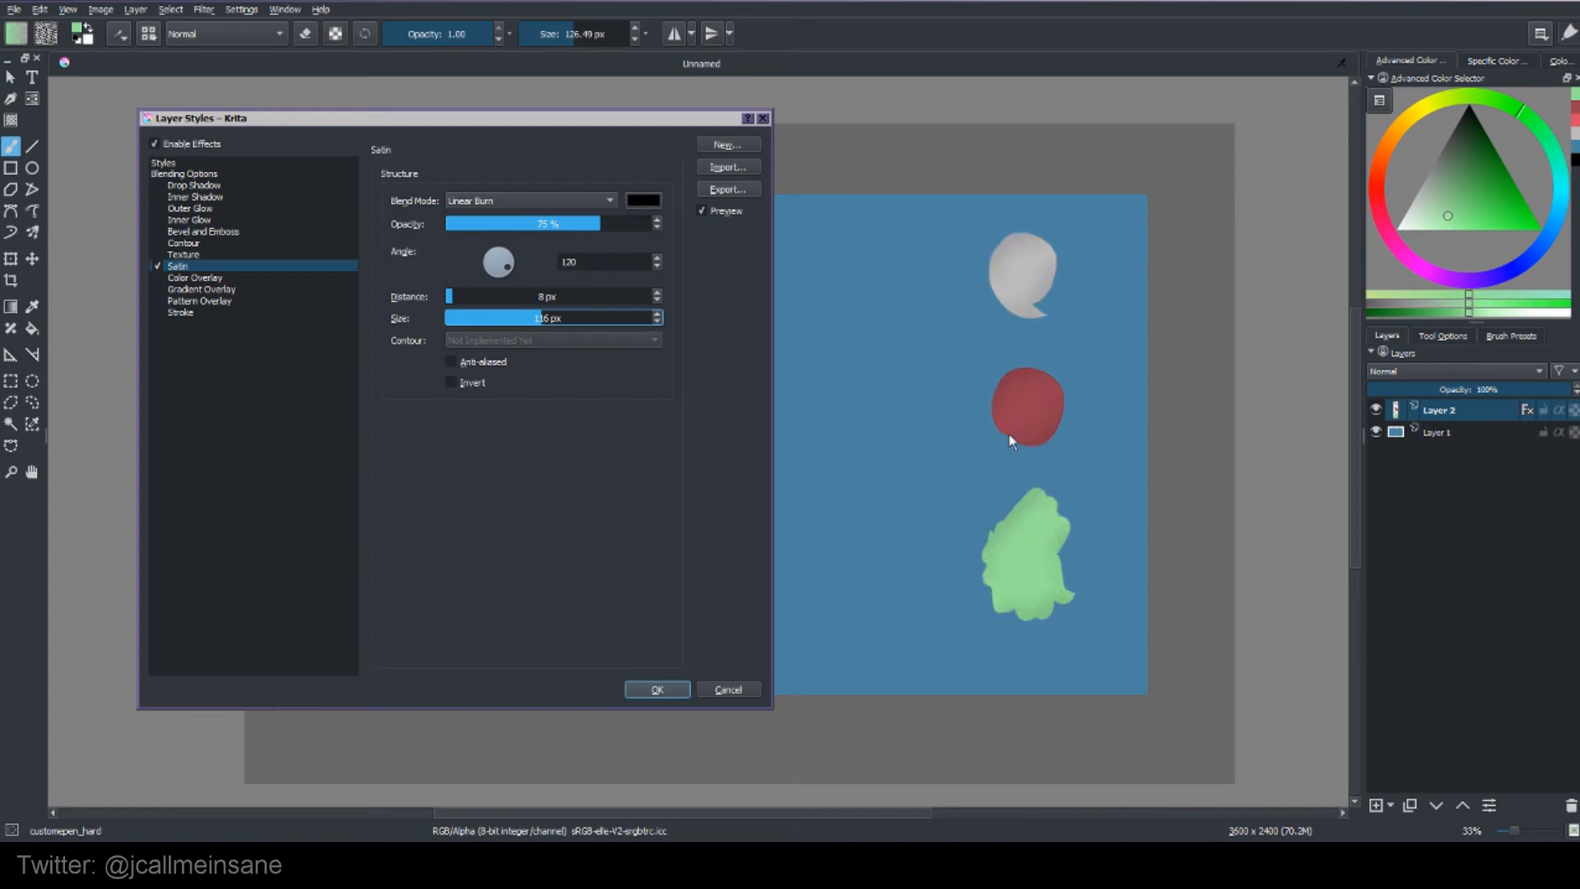
pyautogui.moveTo(512, 321); pyautogui.dragTo(505, 320)
pyautogui.click(163, 267)
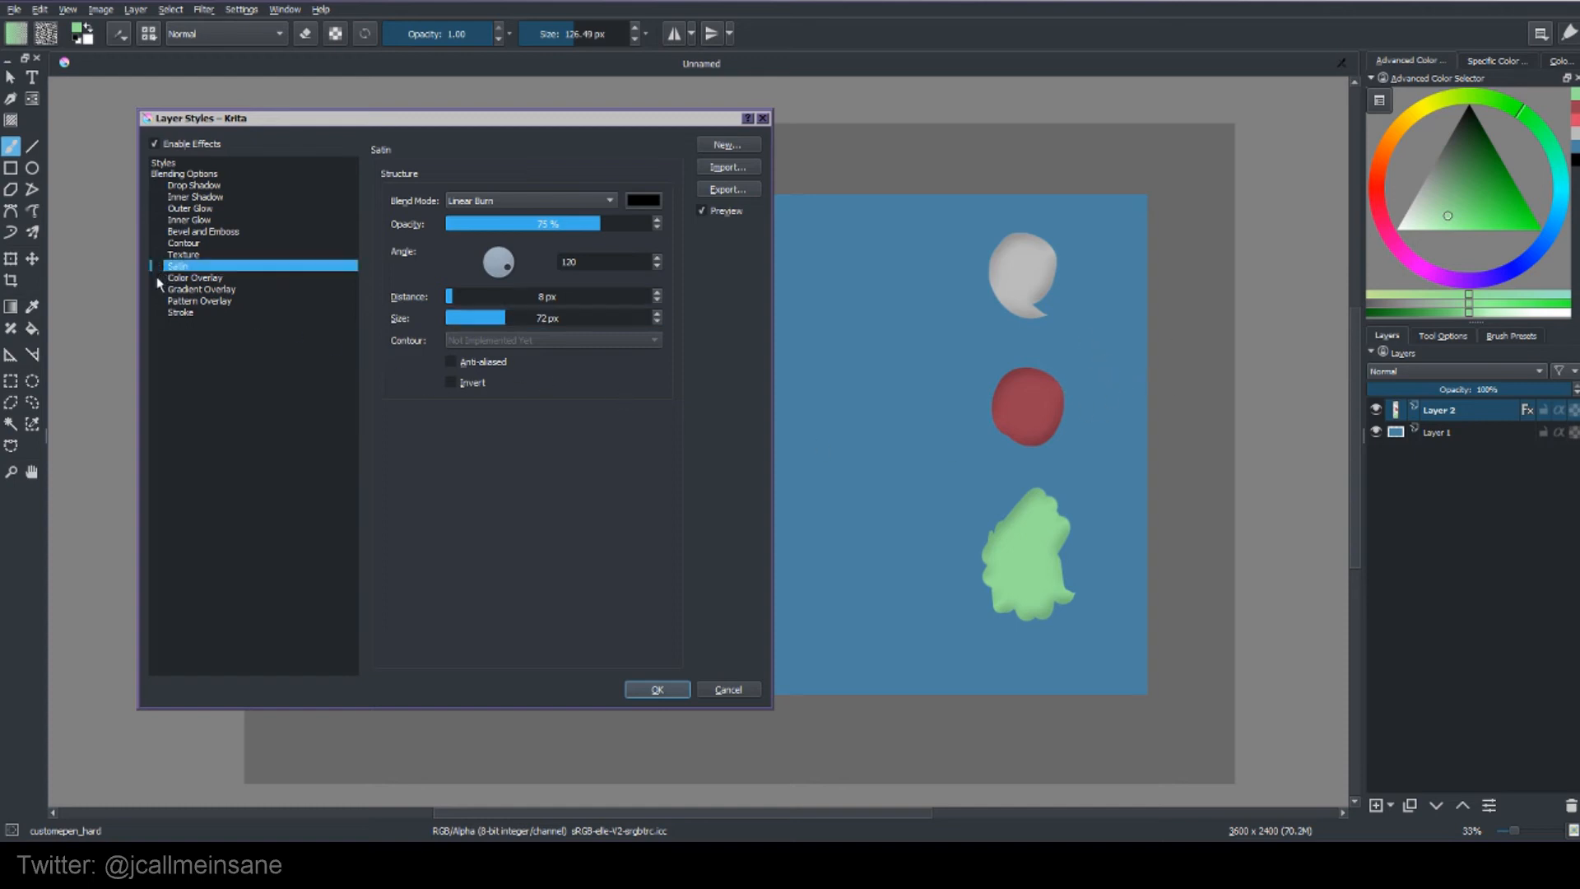
# Try a Color Overlay in salmon pink #ed8282 on the shapes, and turn the overlay off again.
pyautogui.click(157, 278)
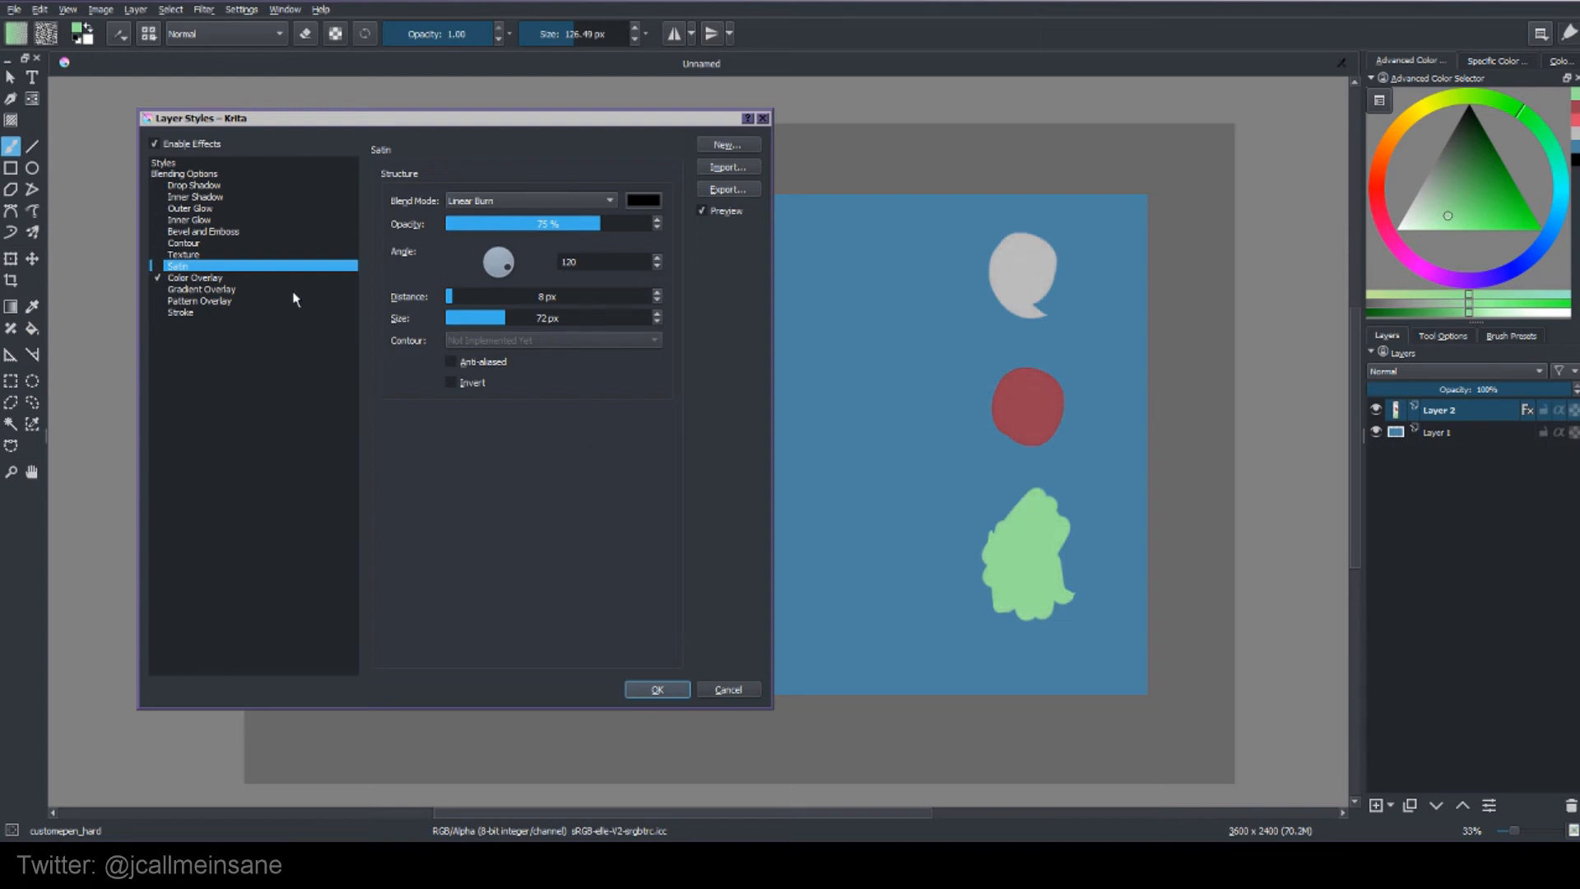
pyautogui.click(249, 279)
pyautogui.click(644, 201)
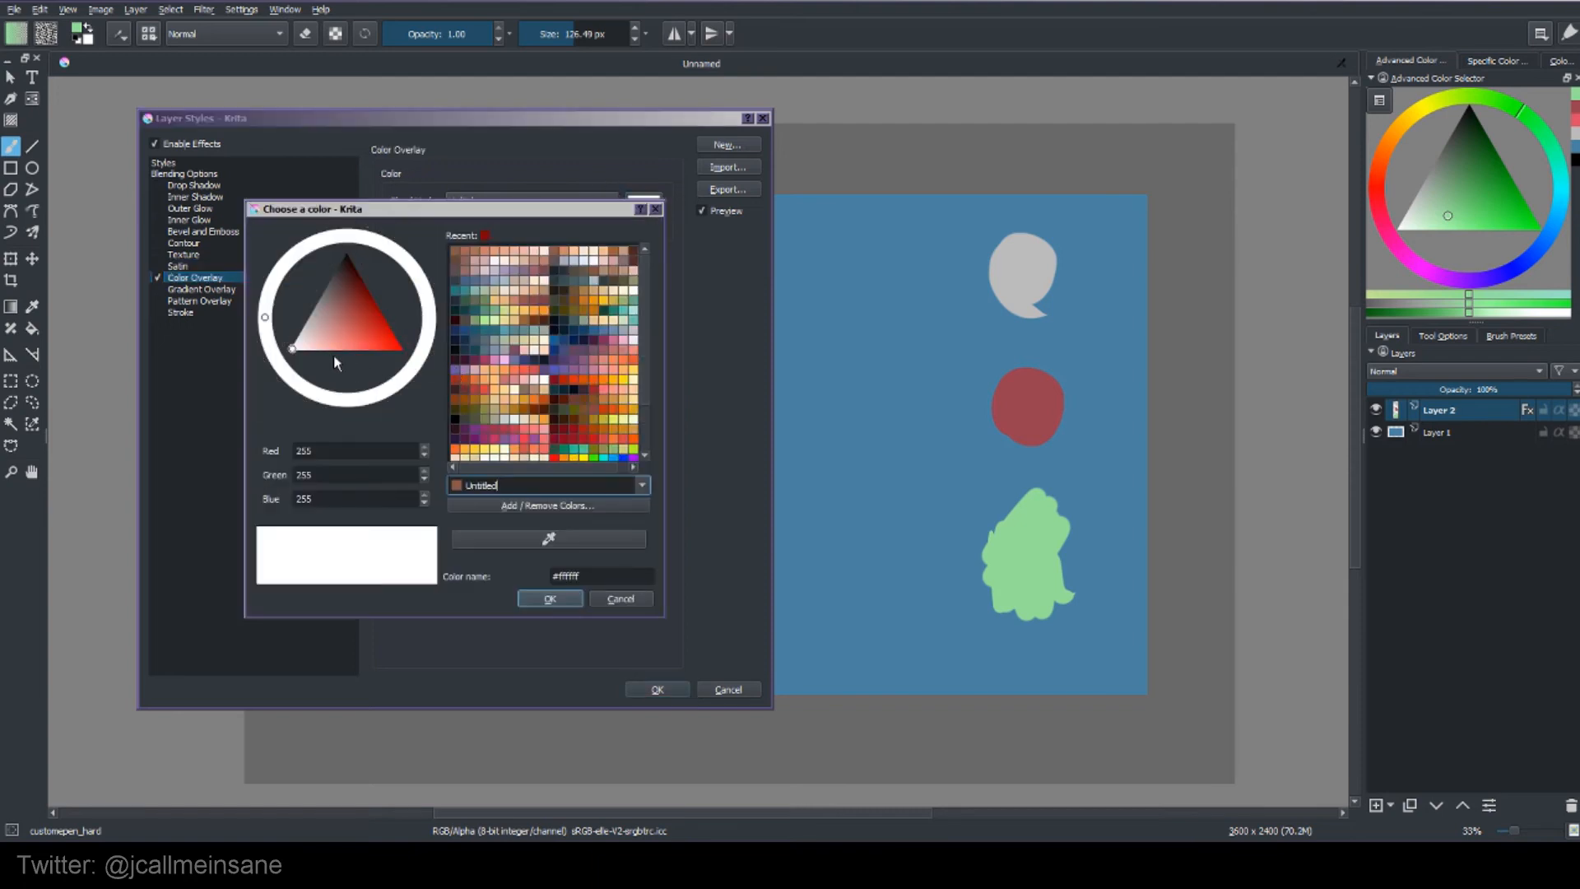
pyautogui.click(333, 342)
pyautogui.click(354, 344)
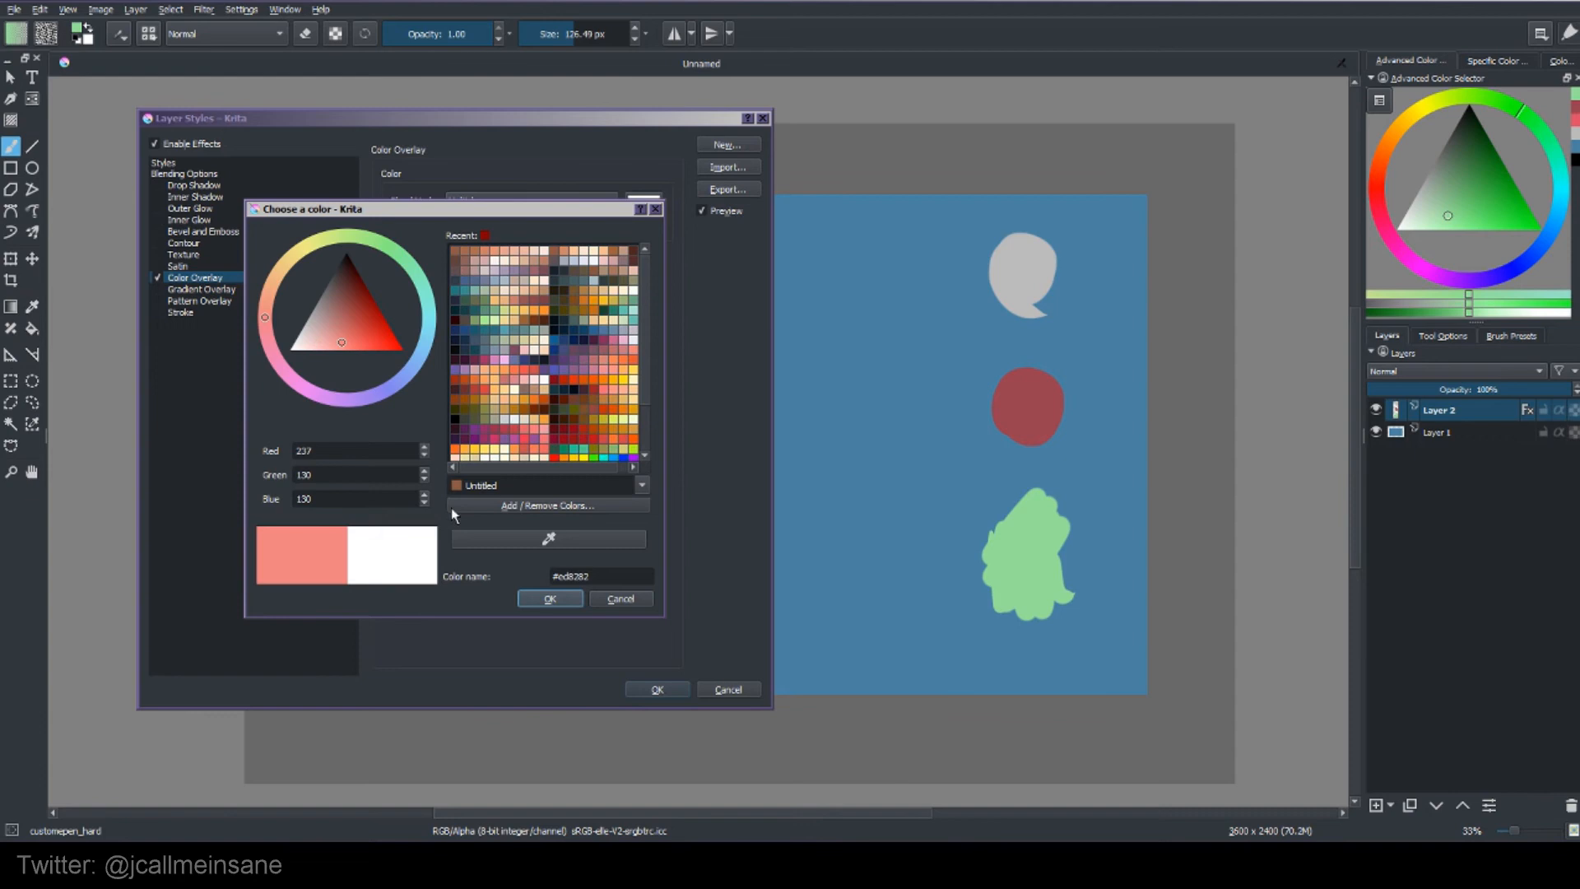
pyautogui.click(549, 598)
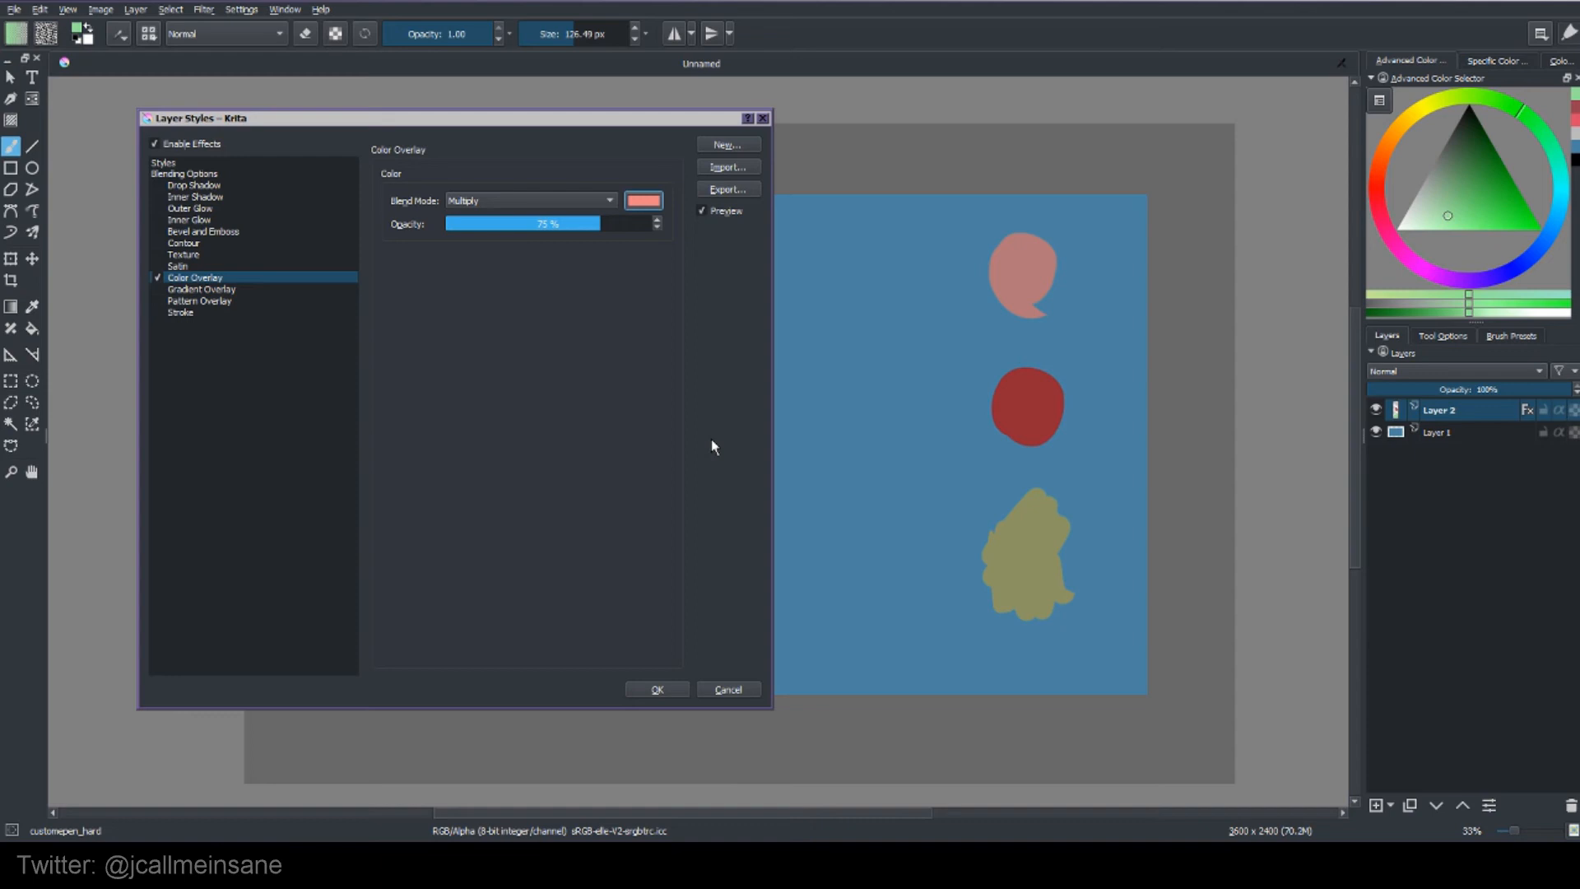
pyautogui.click(181, 312)
pyautogui.click(185, 278)
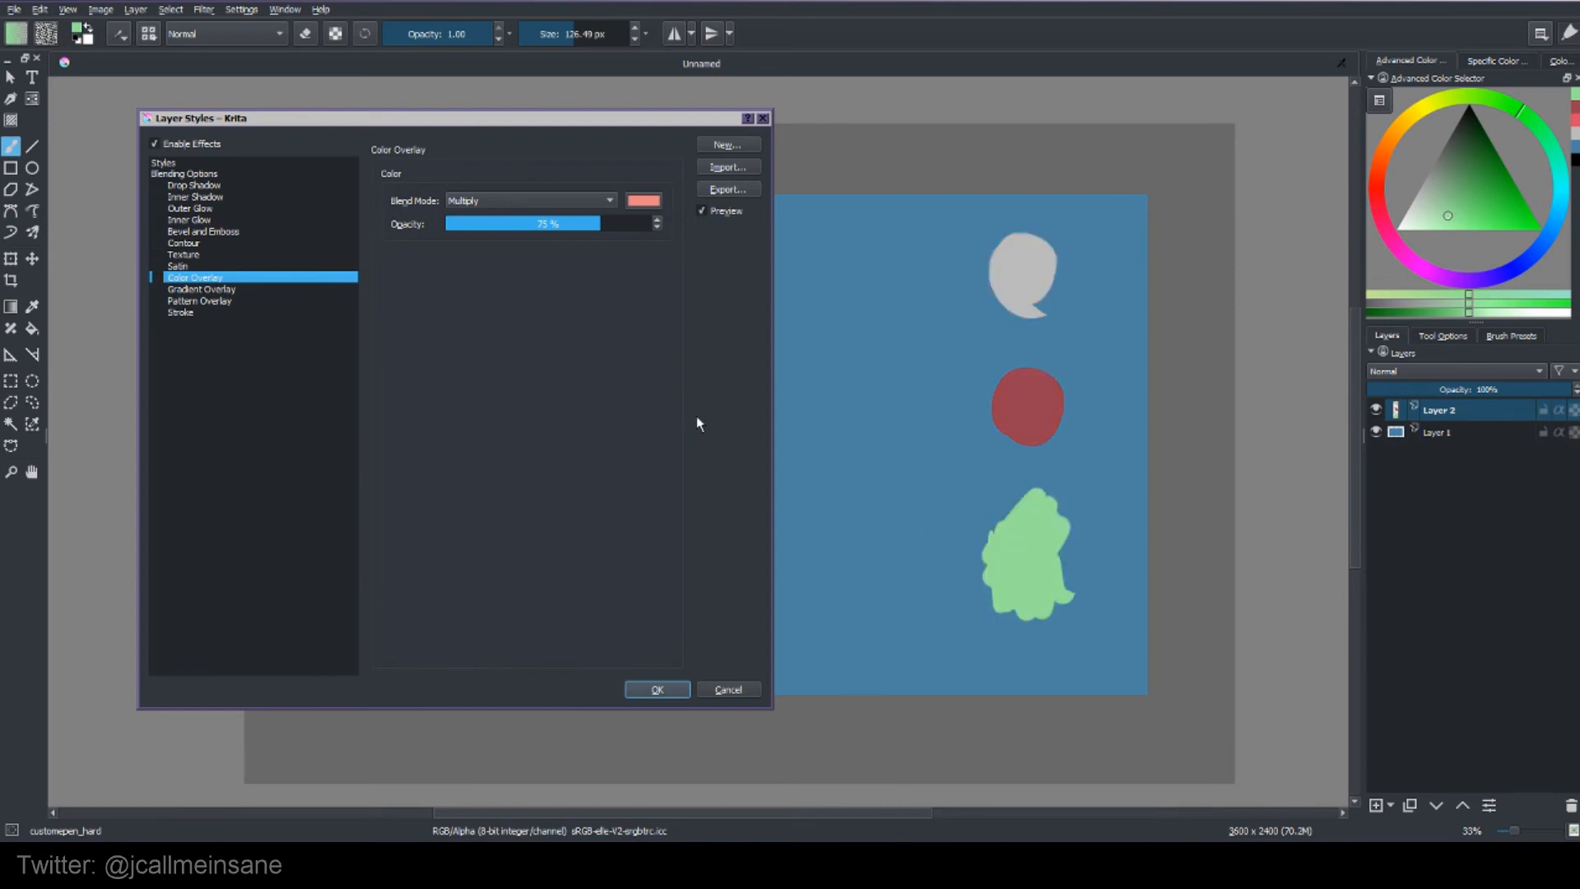
# Try a Gradient Overlay on the shapes with a dark red-to-orange gradient, and turn the overlay off again.
pyautogui.click(171, 289)
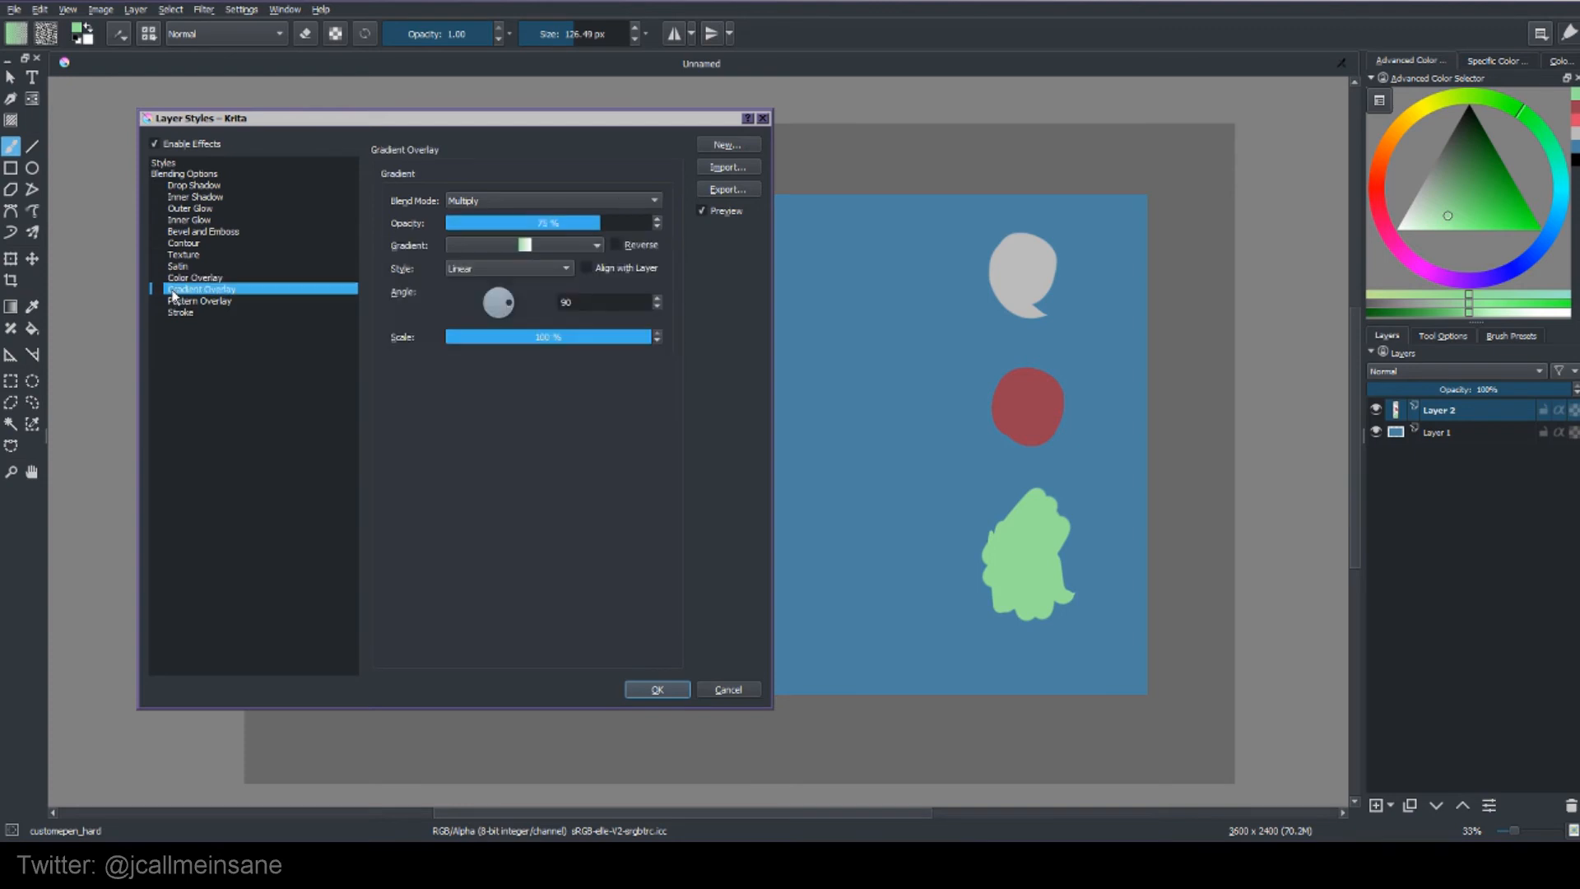
pyautogui.click(156, 288)
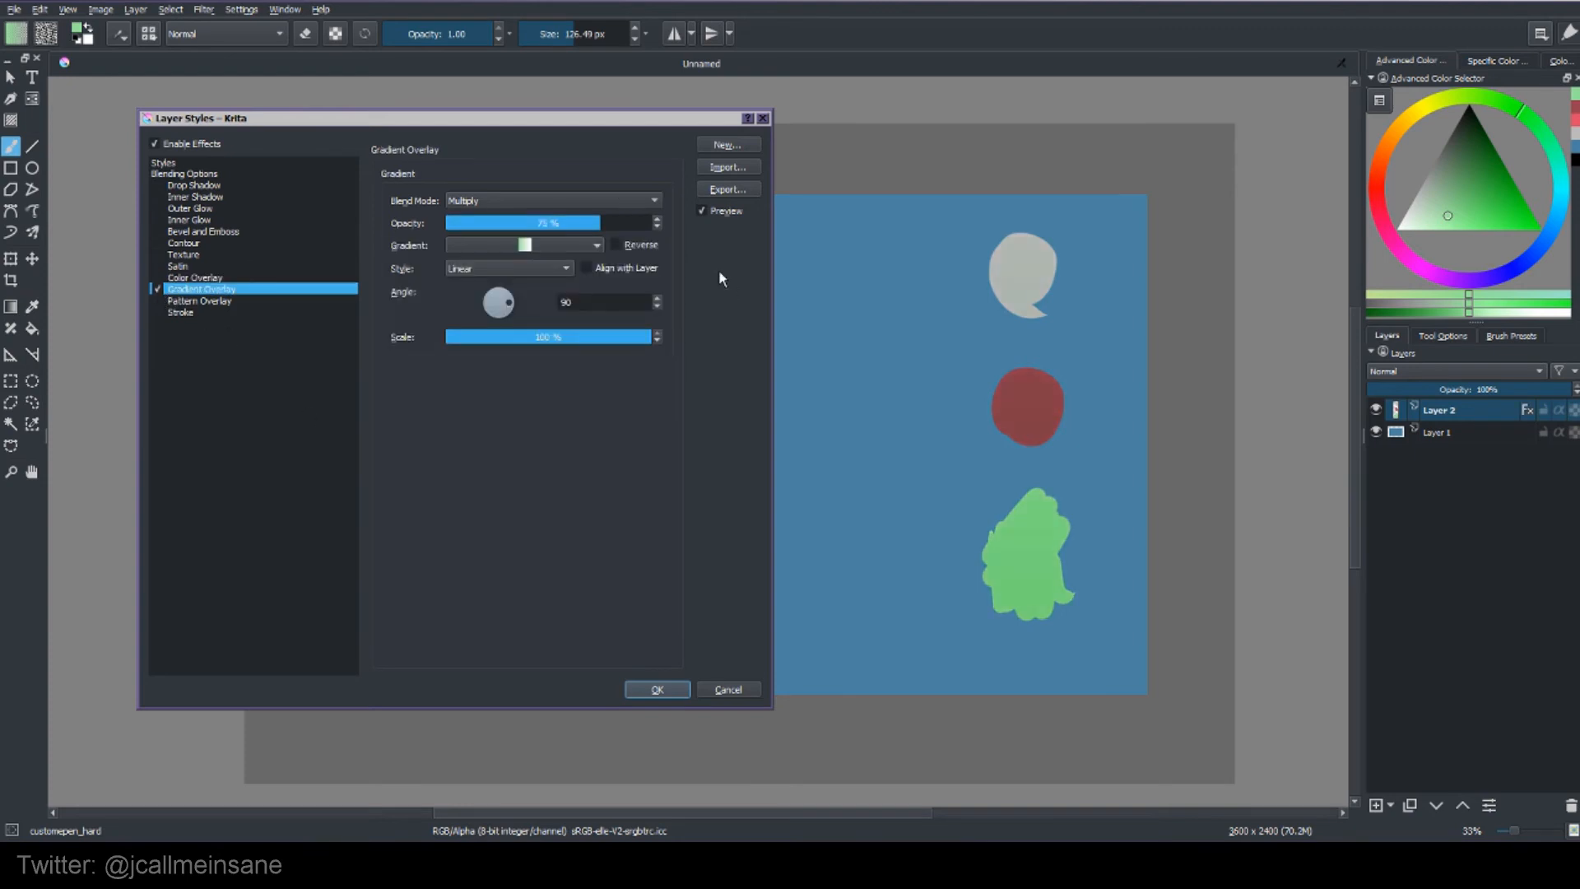
pyautogui.click(524, 248)
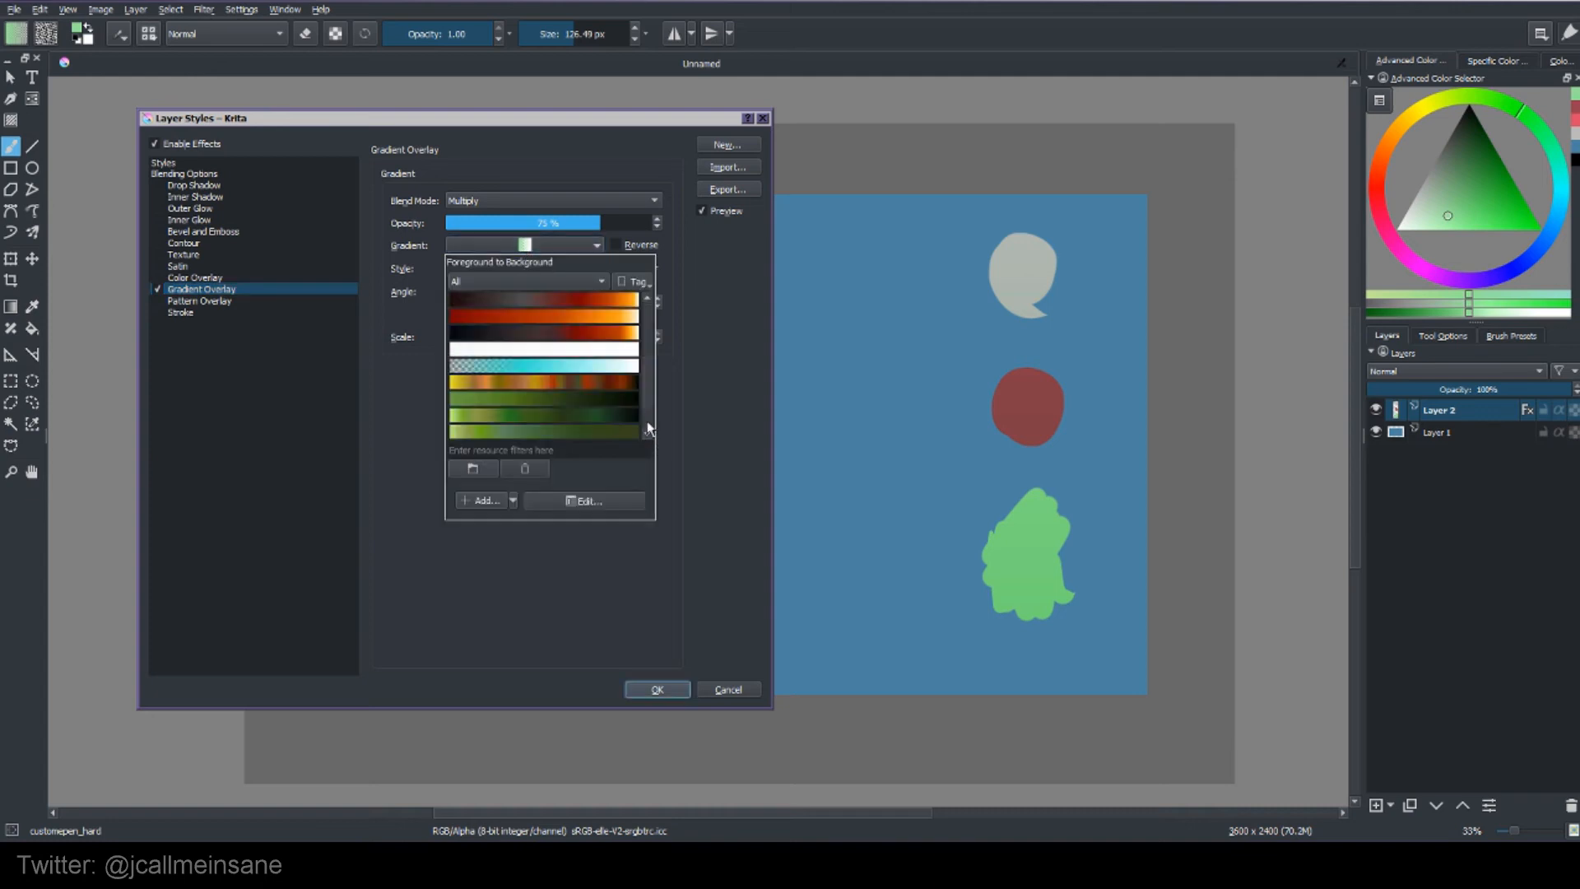
pyautogui.click(574, 315)
pyautogui.click(550, 550)
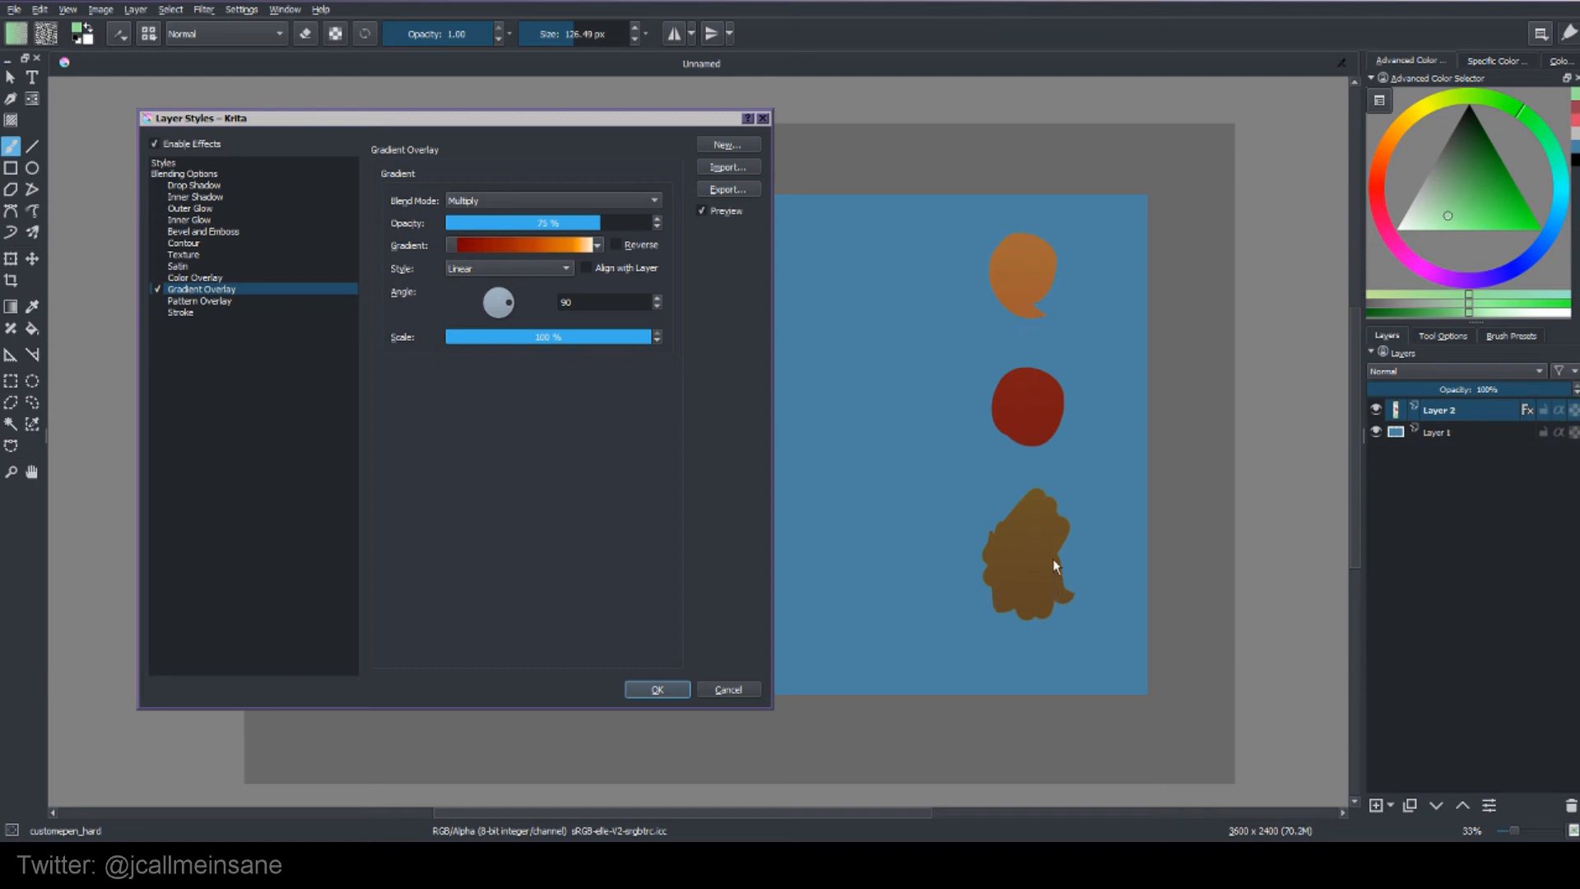
pyautogui.click(157, 291)
# Try a Pattern Overlay with 05_drawed_crosshatched.png, 24-dynamic-screentone-B.png and Canvas 04, and browse the further patterns.
pyautogui.click(158, 301)
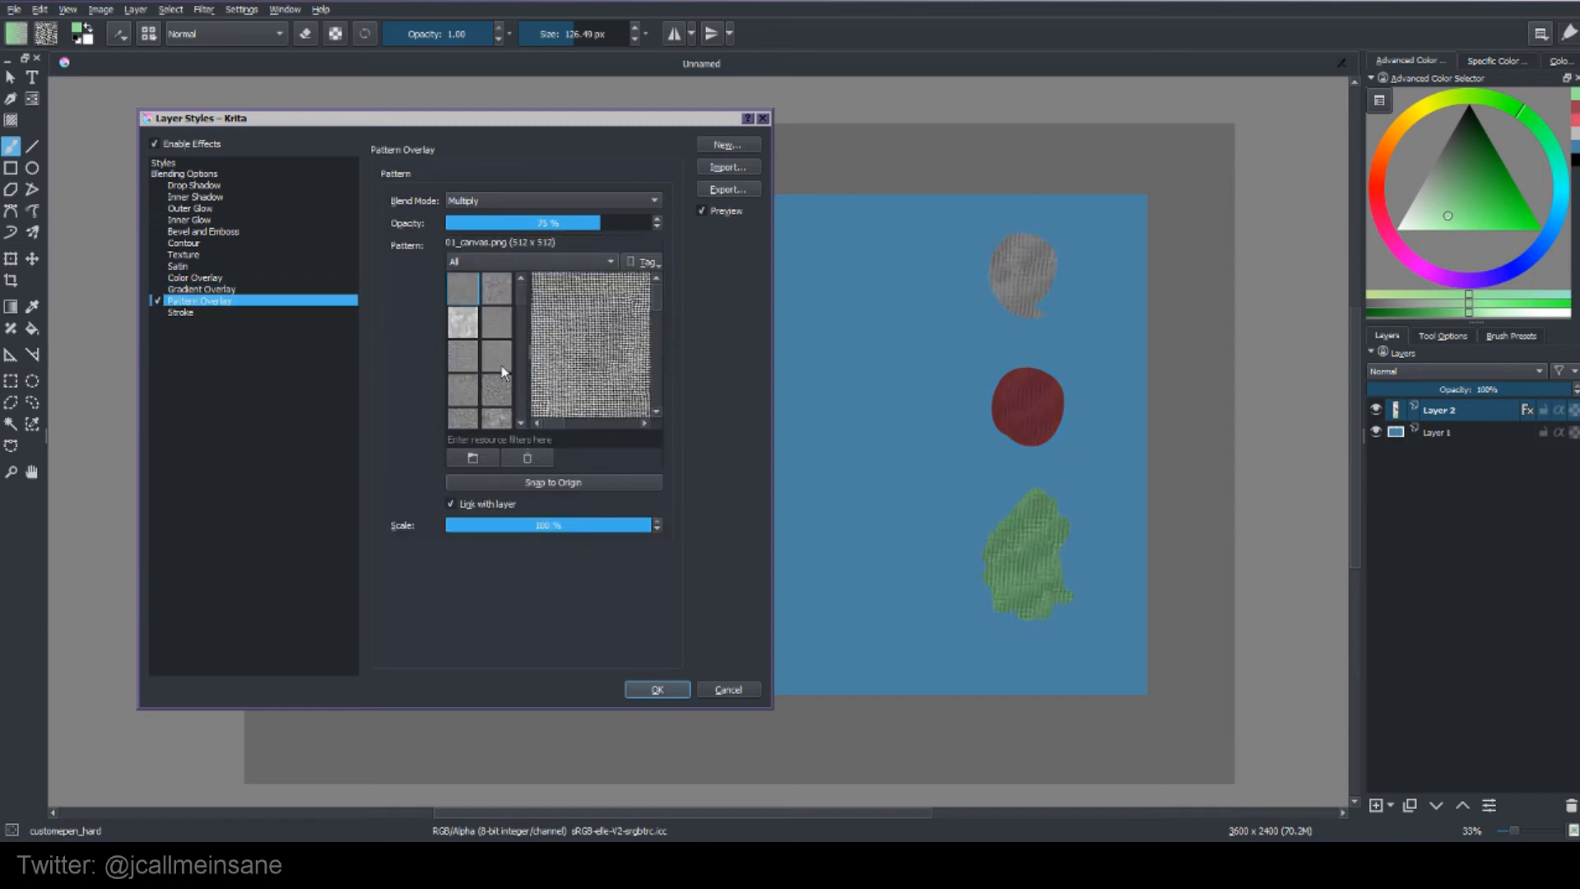
pyautogui.click(485, 405)
pyautogui.click(496, 389)
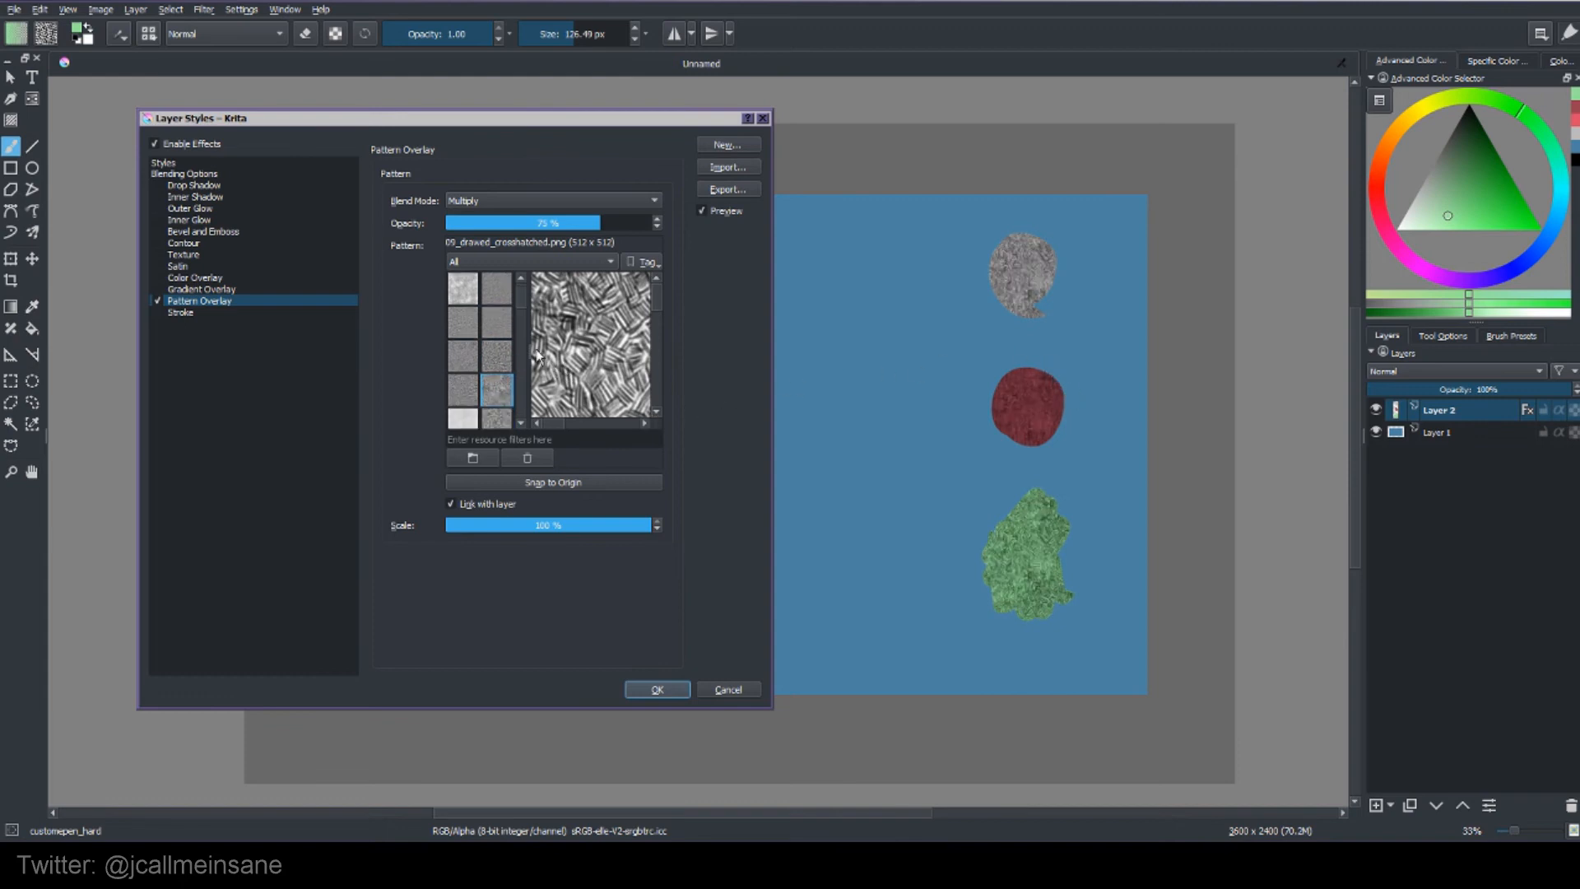
pyautogui.scroll(-2, 520, 329)
pyautogui.scroll(-3, 523, 337)
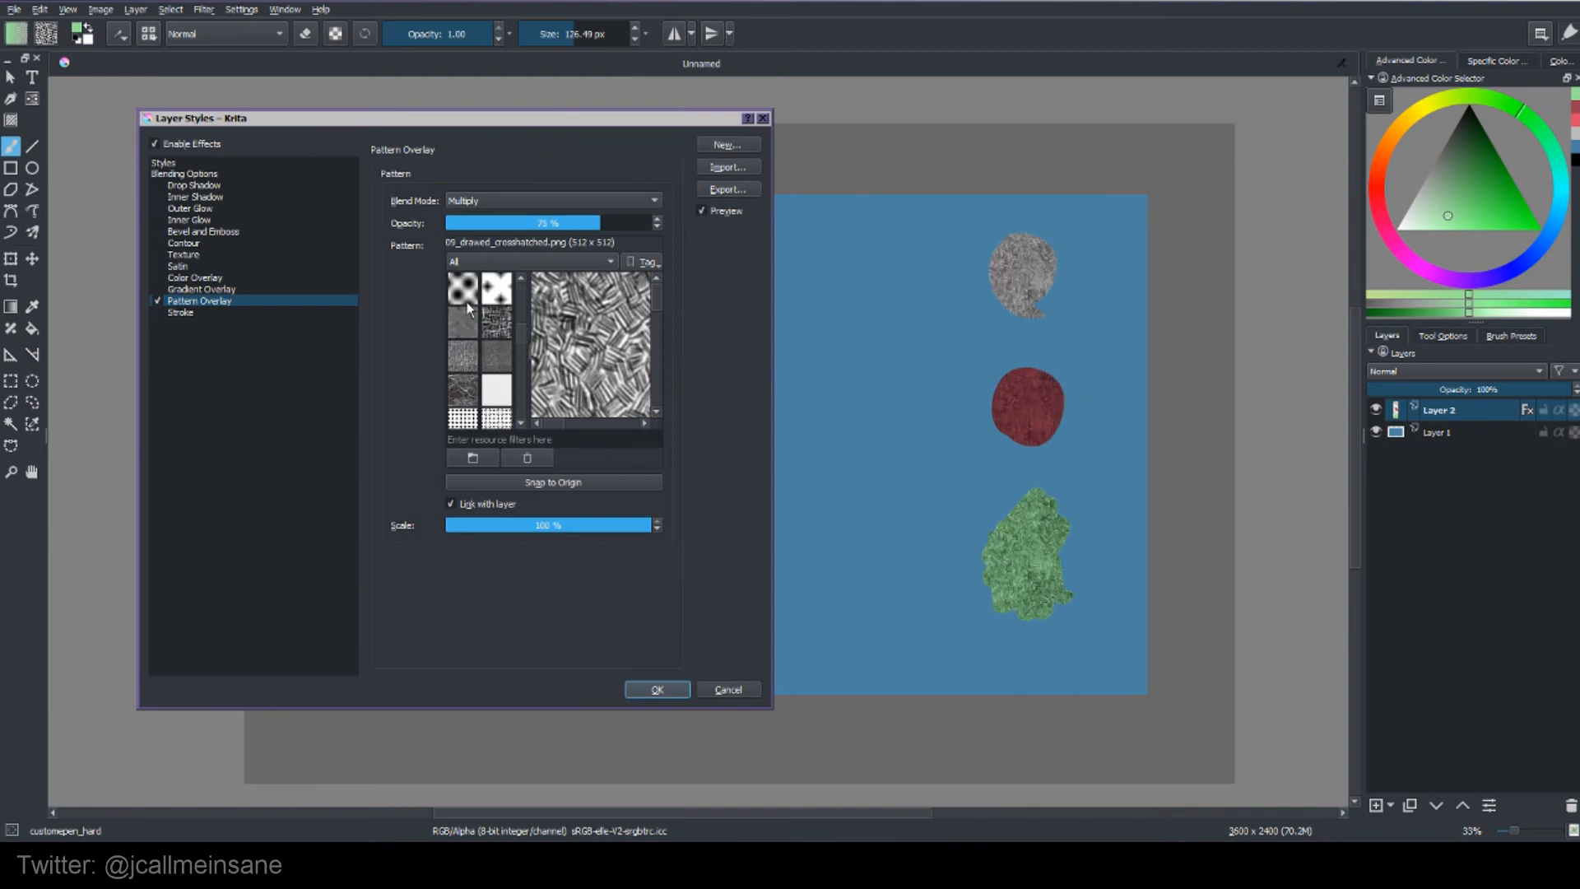
pyautogui.click(465, 296)
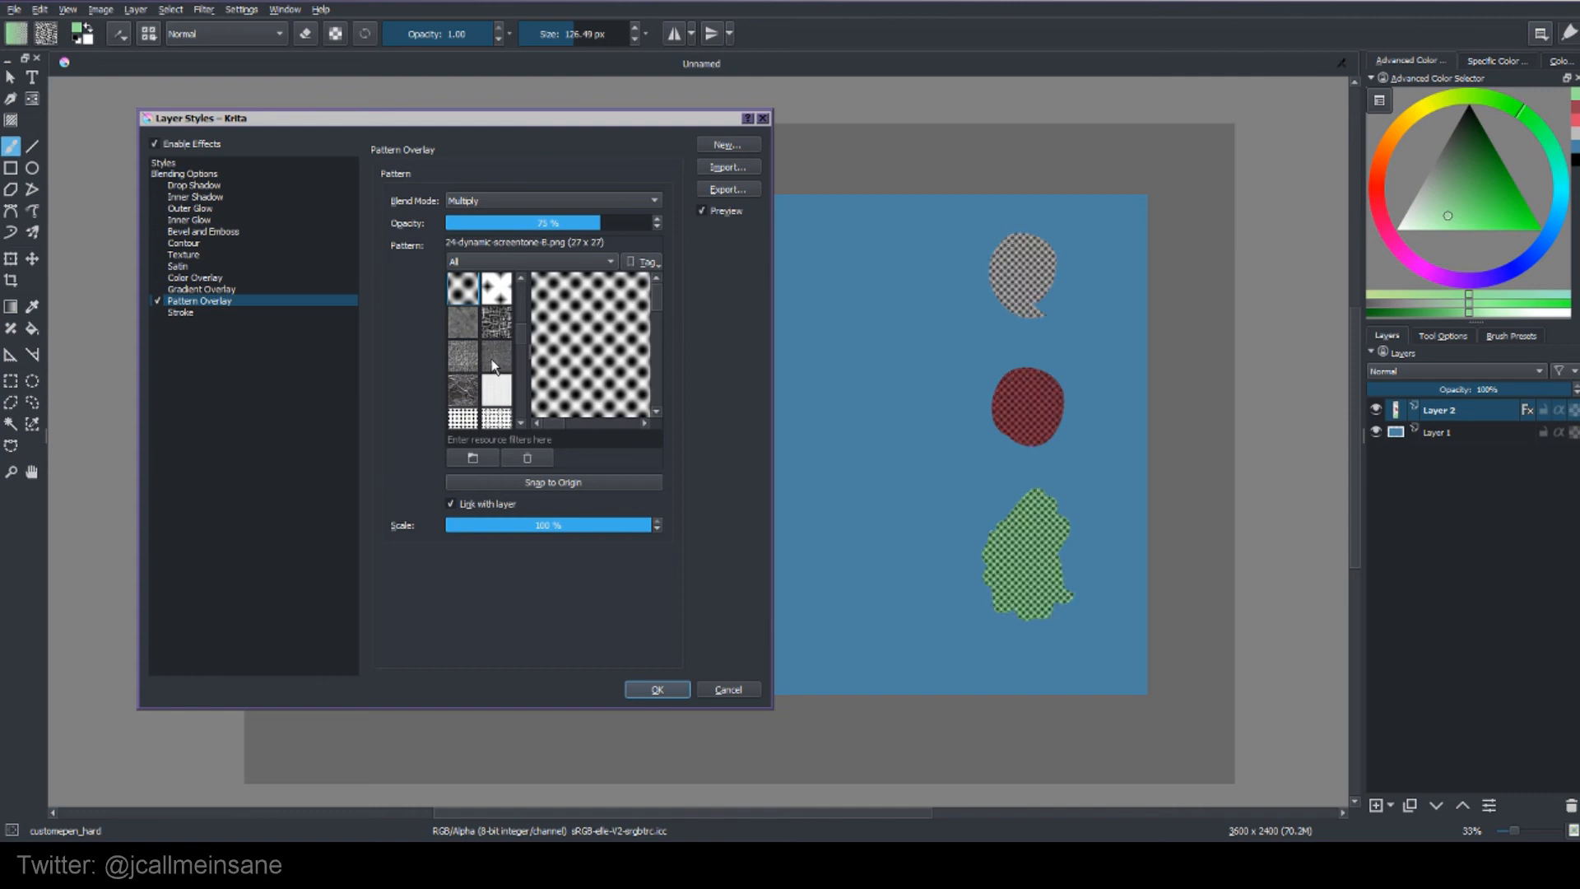
pyautogui.click(463, 389)
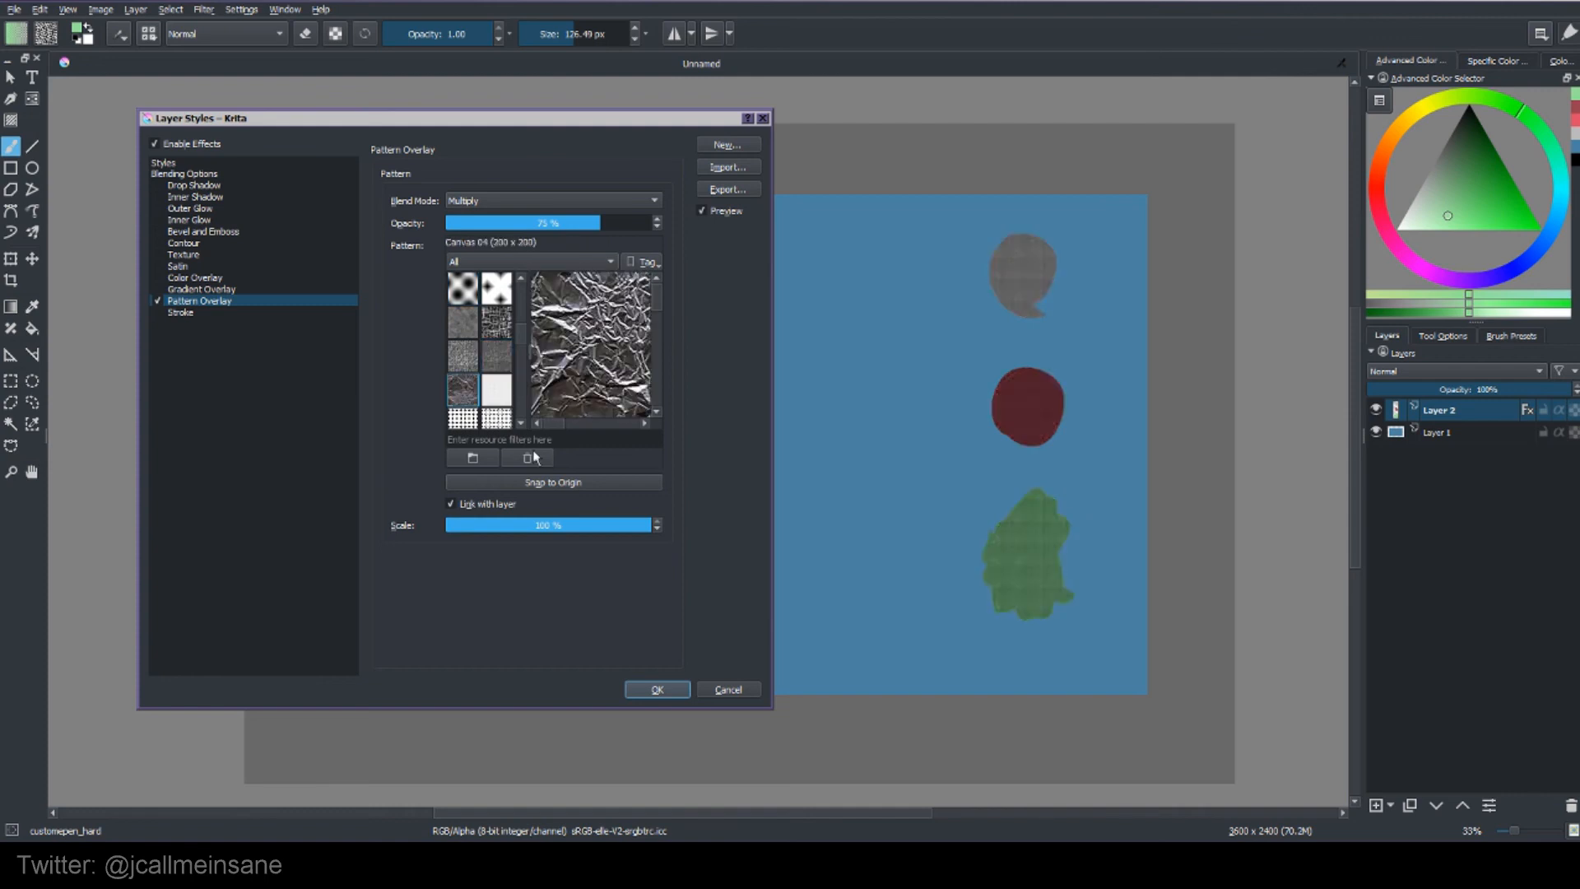
pyautogui.moveTo(517, 338); pyautogui.dragTo(520, 373)
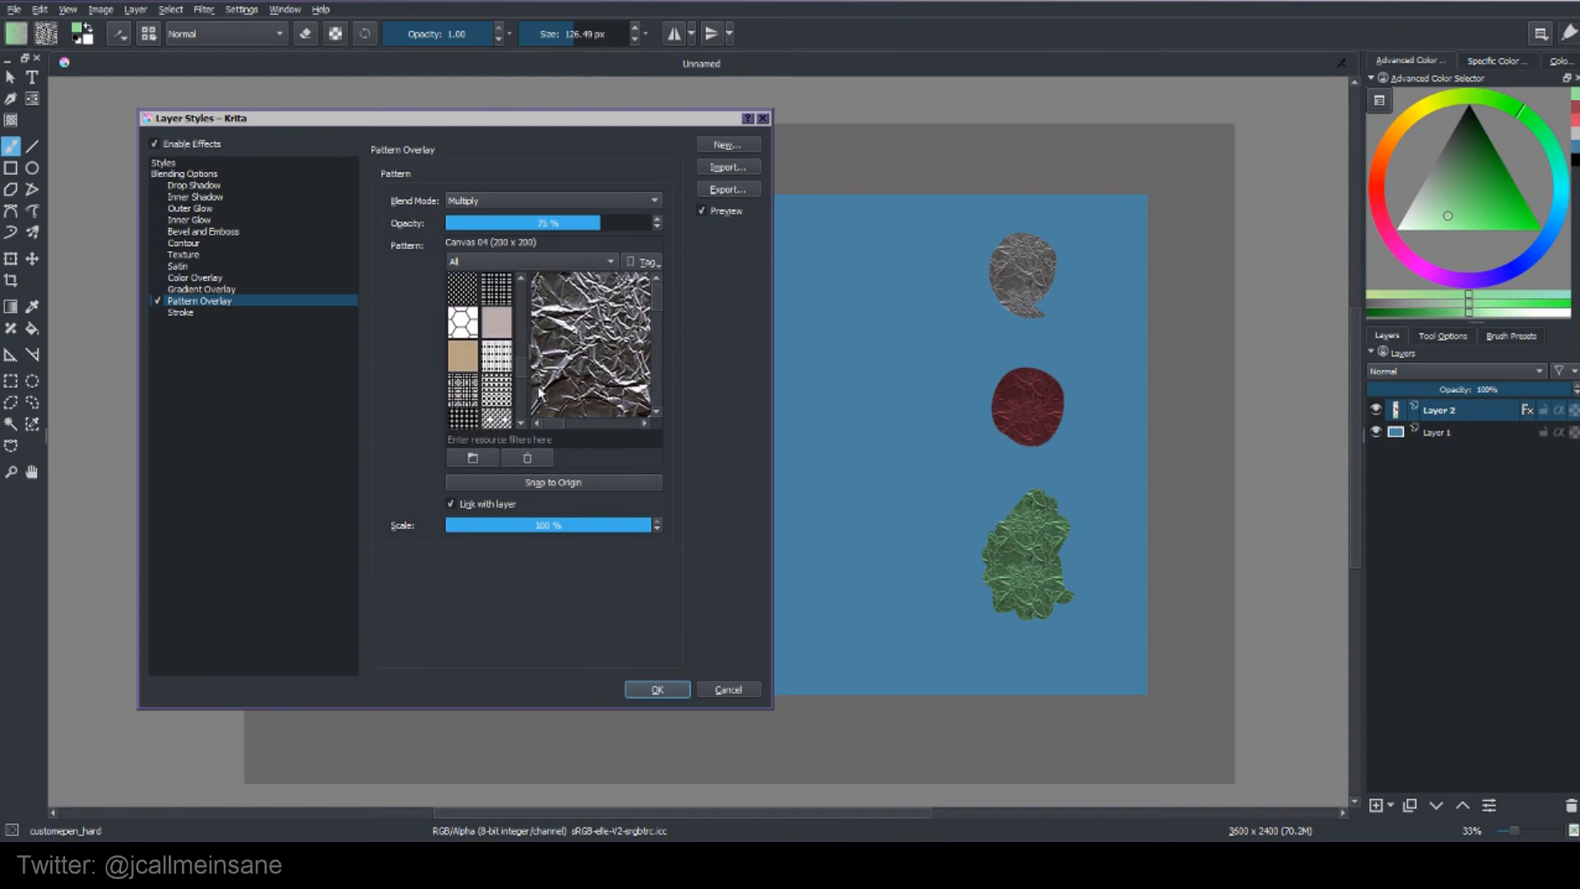
# Try a black Stroke effect of 84 px outside the shapes, and cancel the layer styles.
pyautogui.click(169, 312)
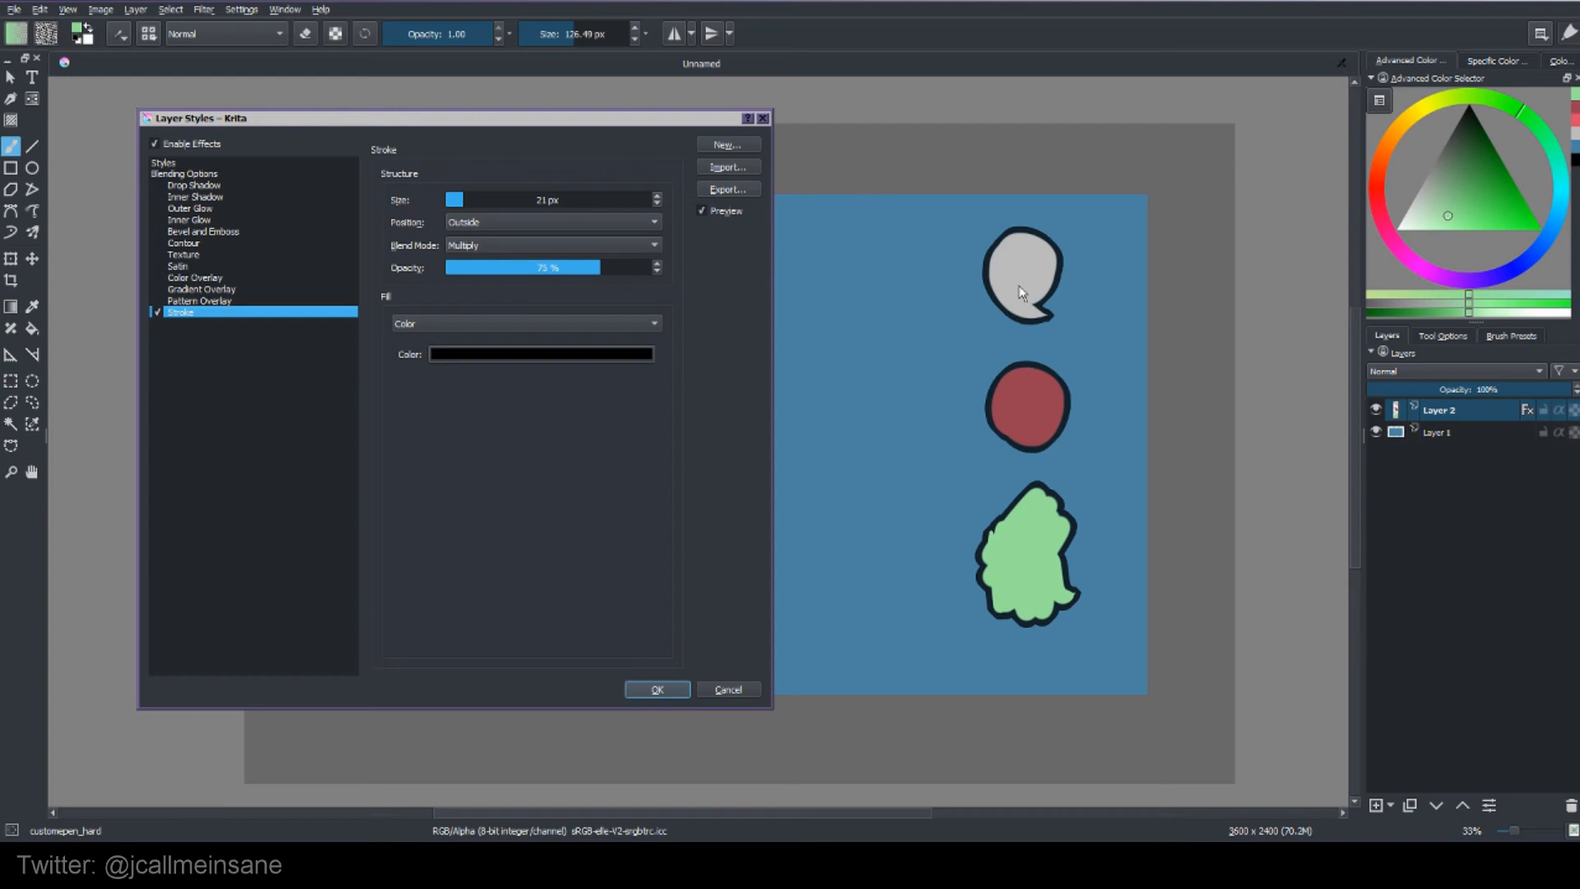
pyautogui.click(480, 201)
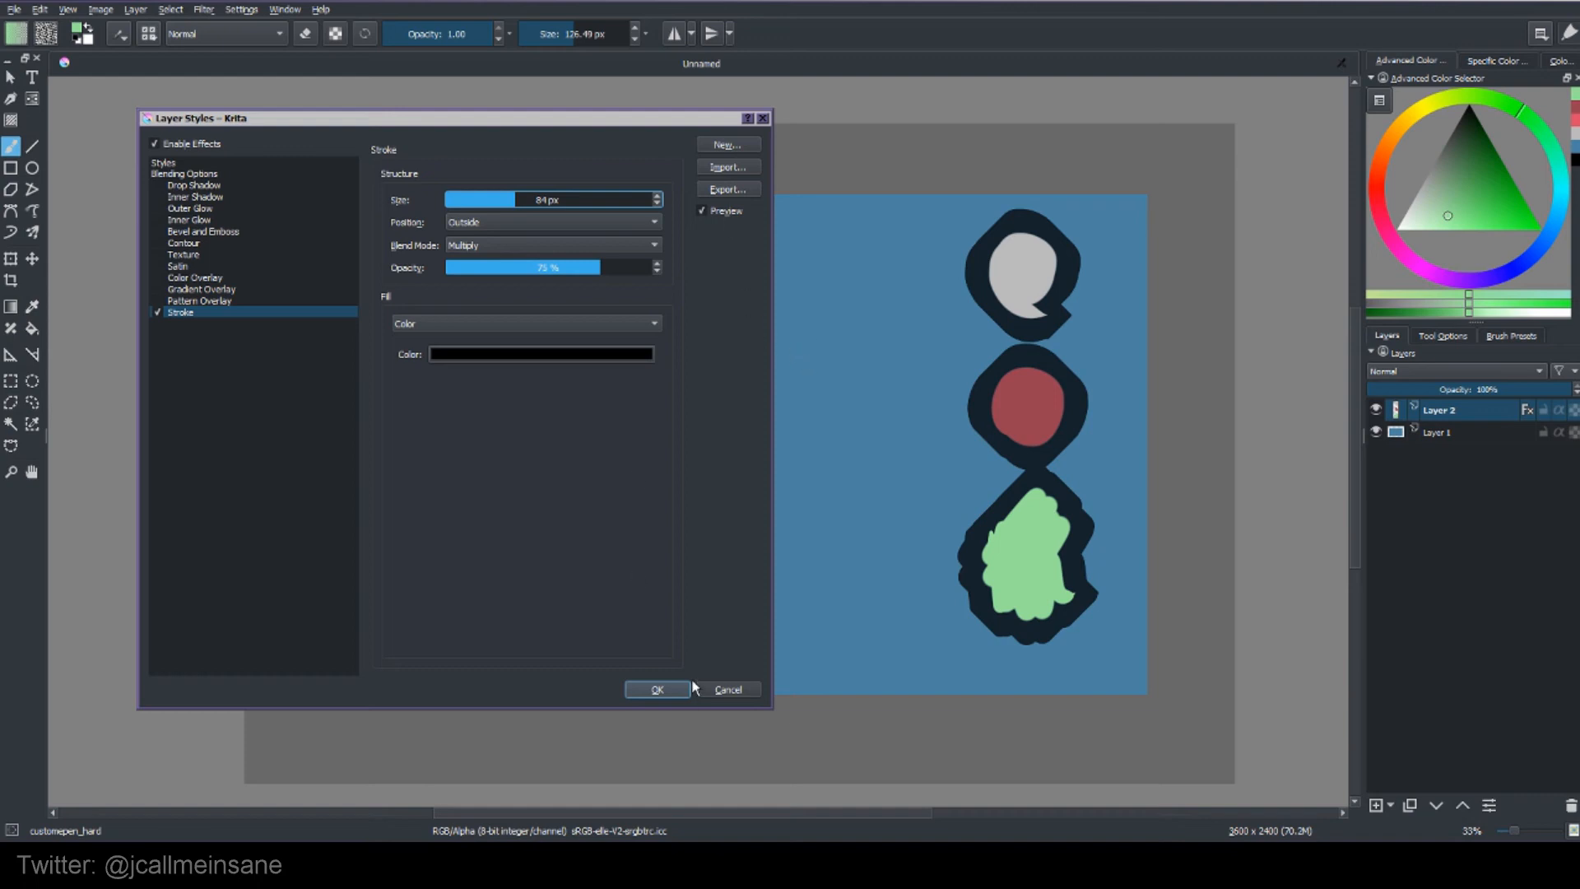
pyautogui.click(732, 688)
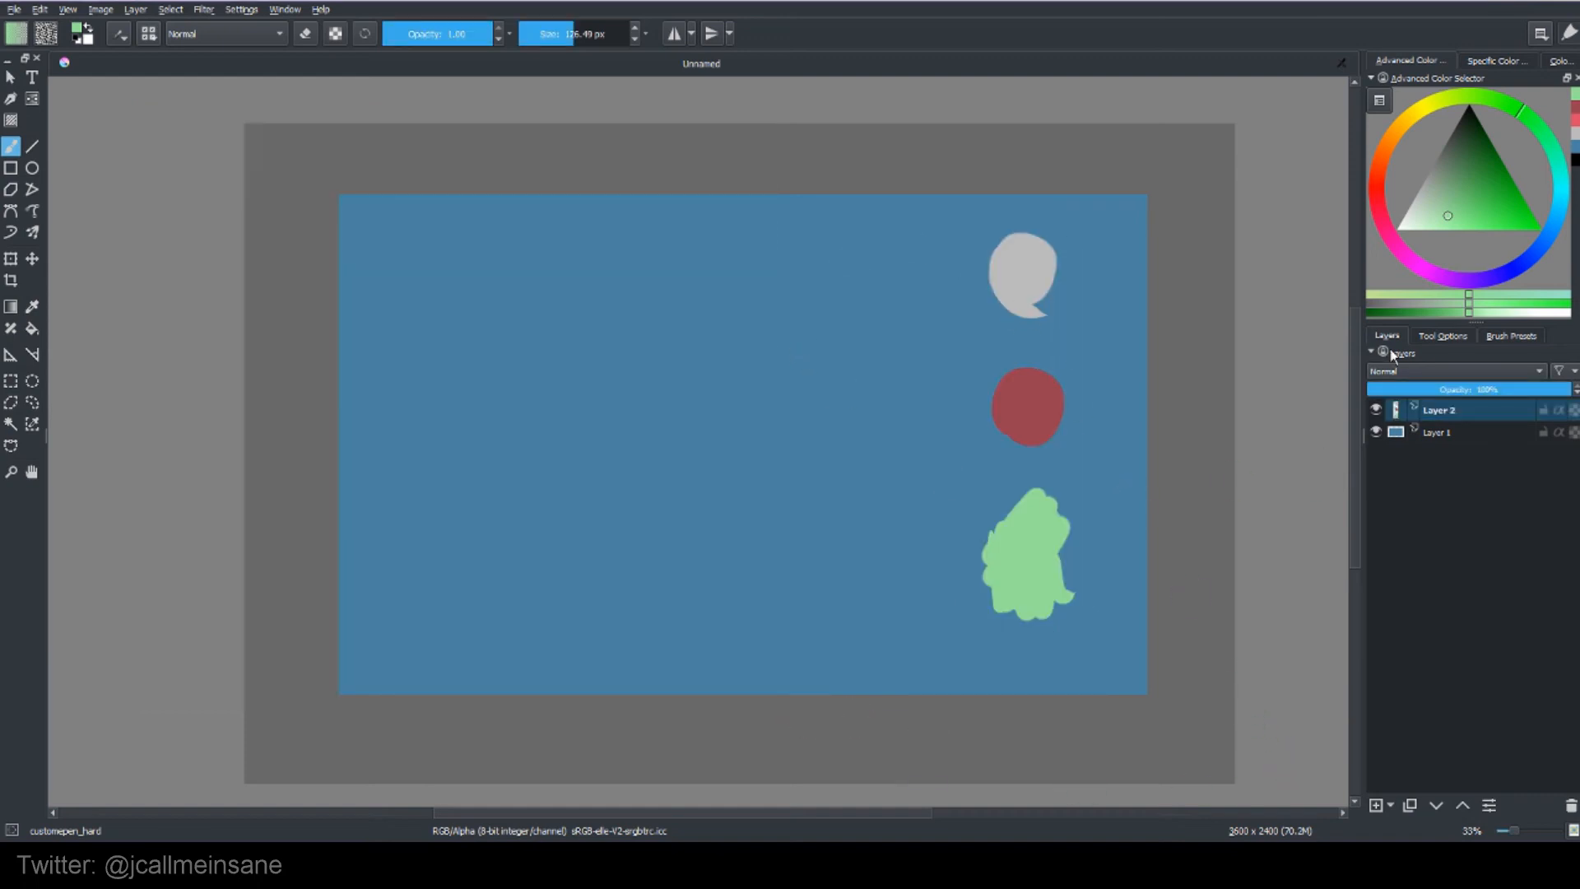
# Open Layer 2's properties, try the Inherit Alpha option, and move the dialog clear of the painted shapes.
pyautogui.rightClick(1442, 414)
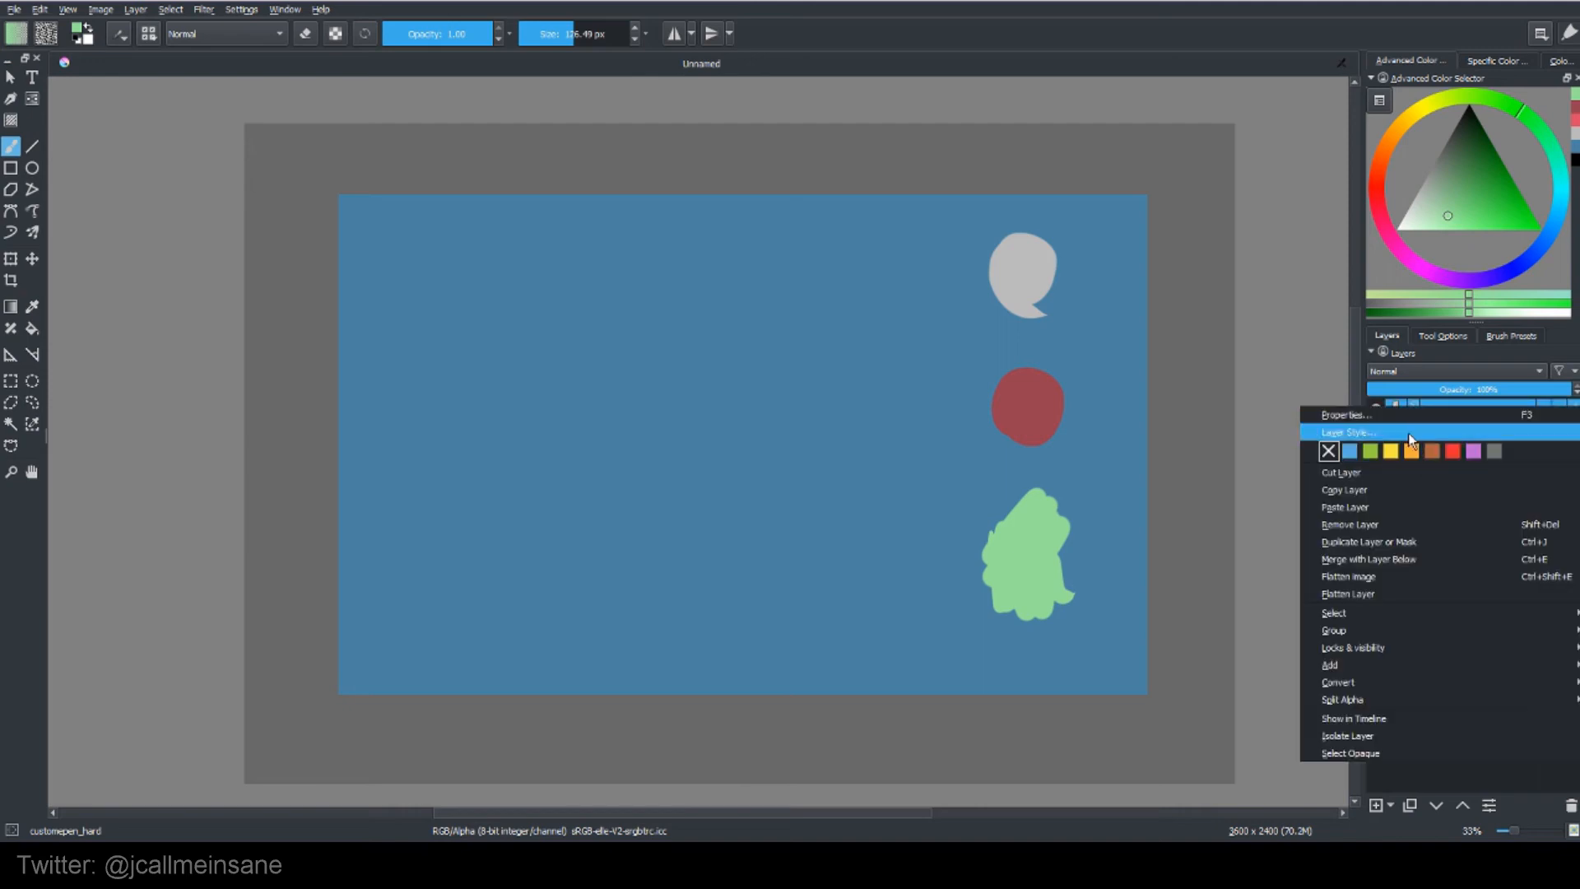
pyautogui.click(1403, 416)
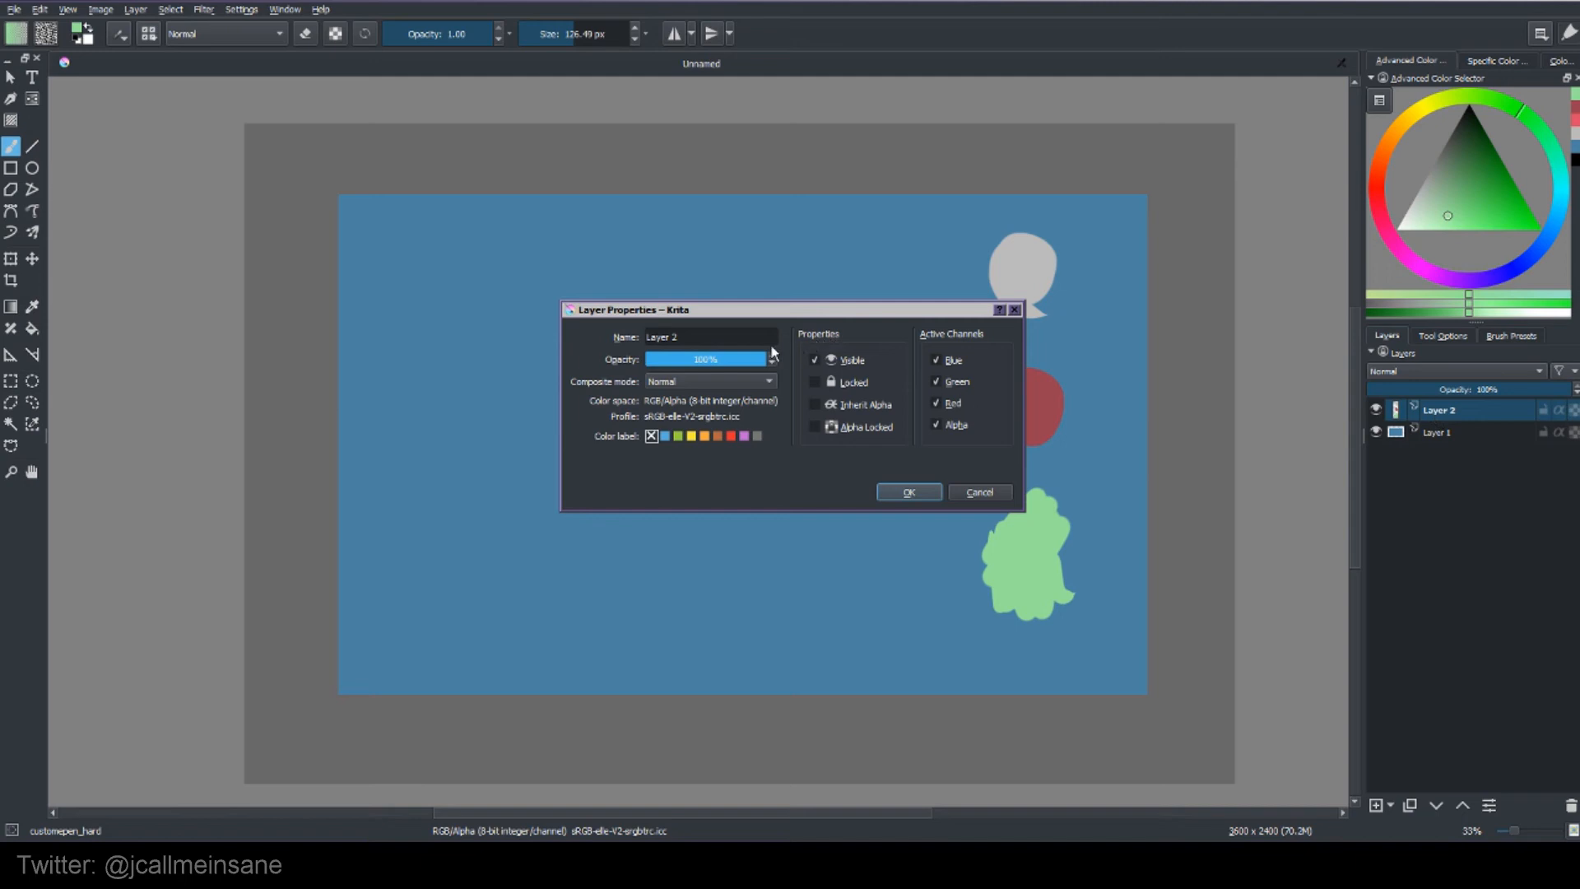
pyautogui.moveTo(807, 307); pyautogui.dragTo(767, 349)
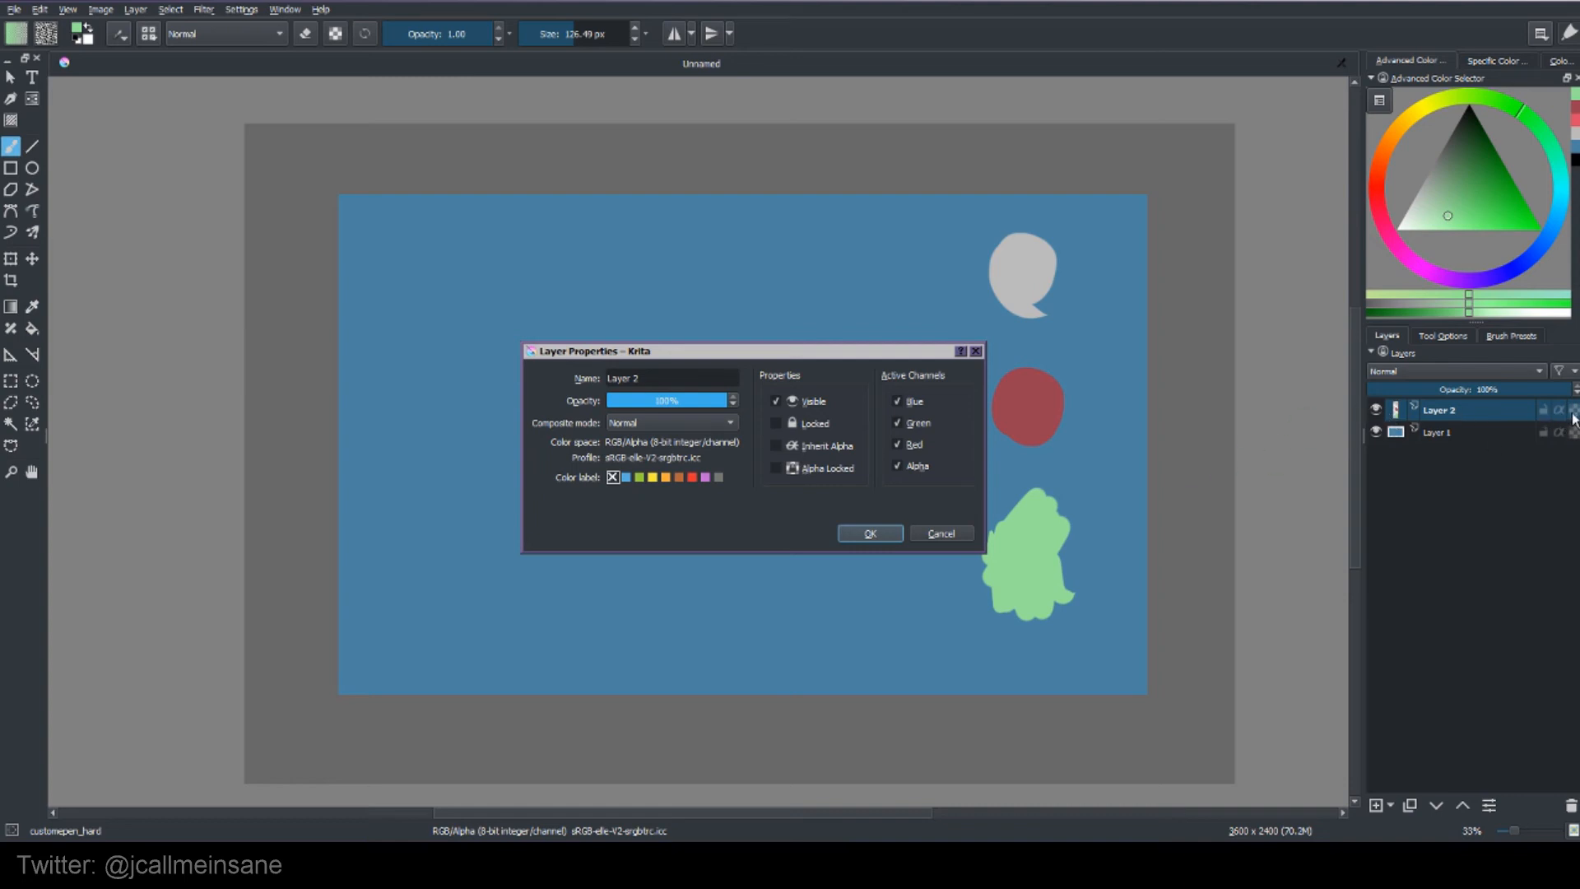
pyautogui.click(776, 449)
pyautogui.moveTo(920, 359); pyautogui.dragTo(658, 421)
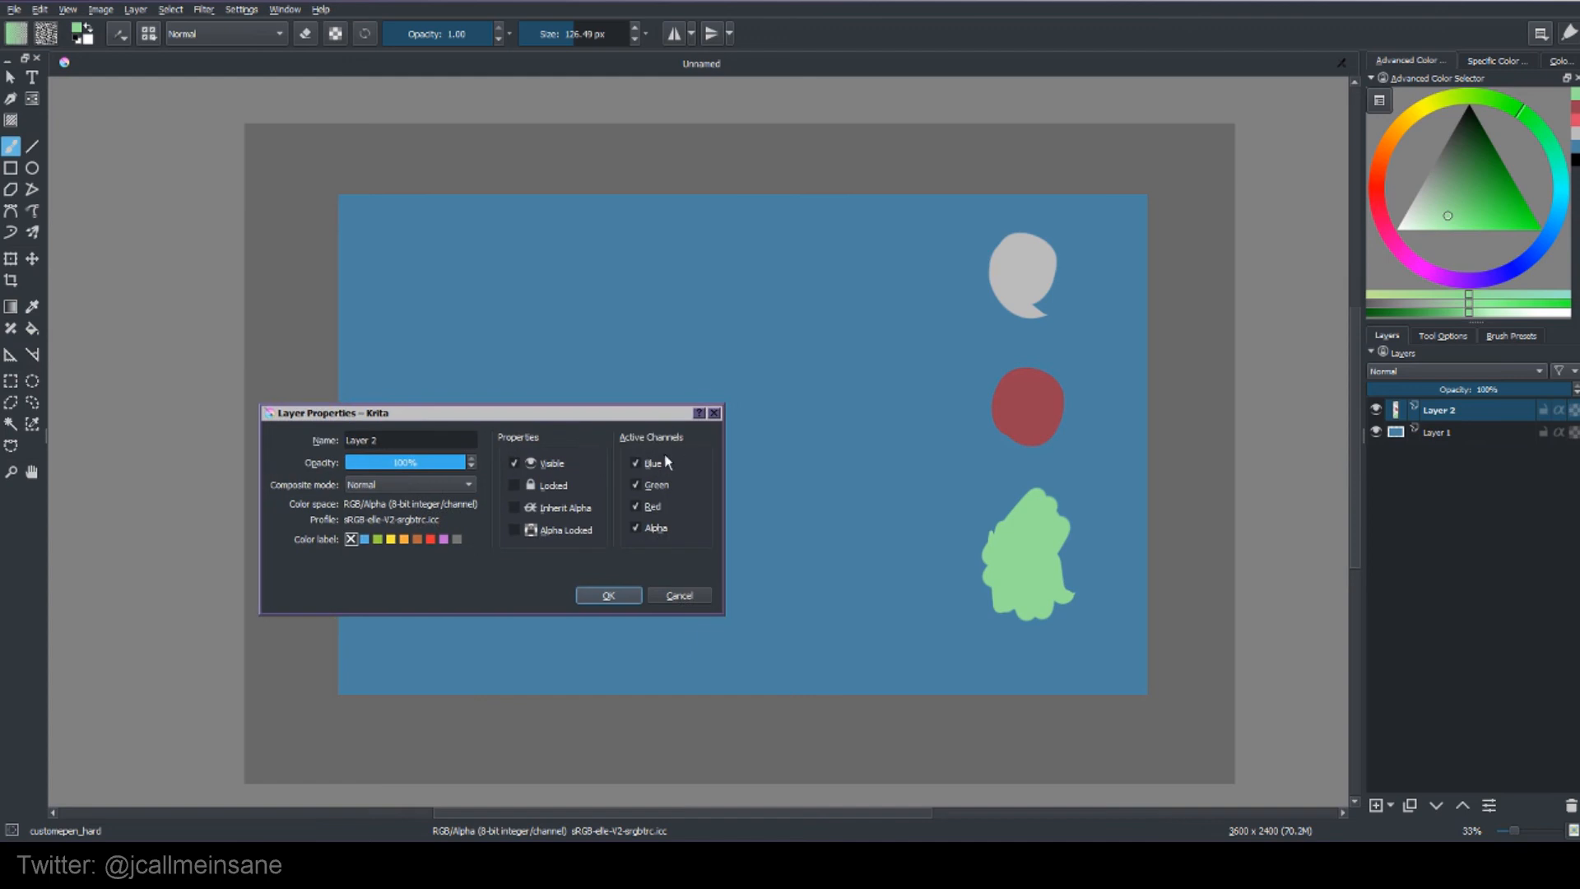
# Try turning off Layer 2's Blue, Green and Red channels one at a time, switching each back on.
pyautogui.click(635, 465)
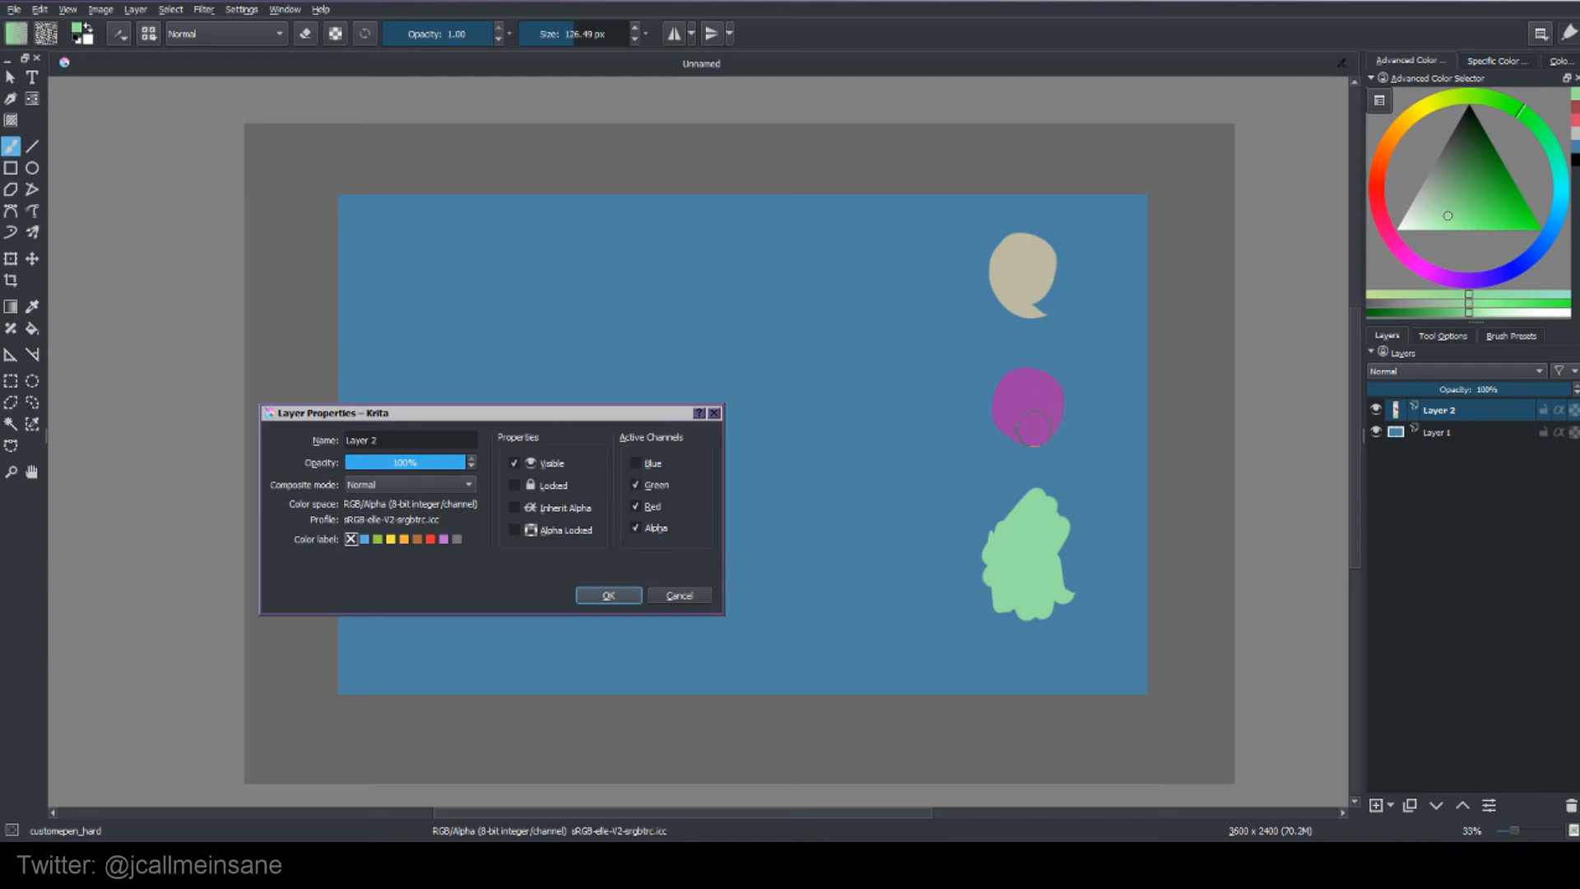
pyautogui.click(636, 464)
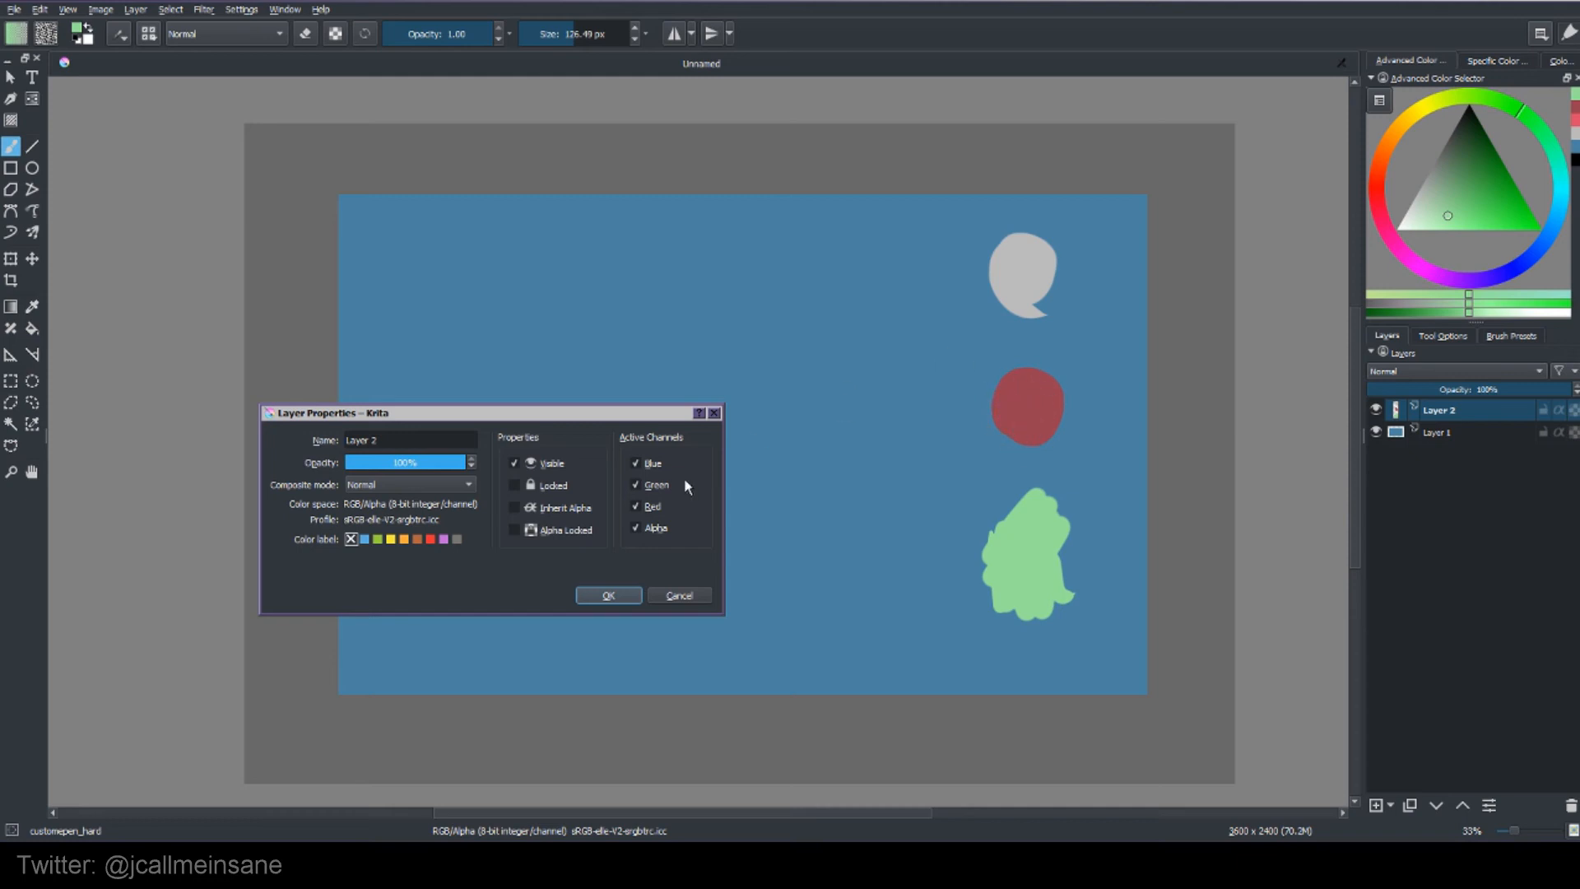
pyautogui.click(636, 485)
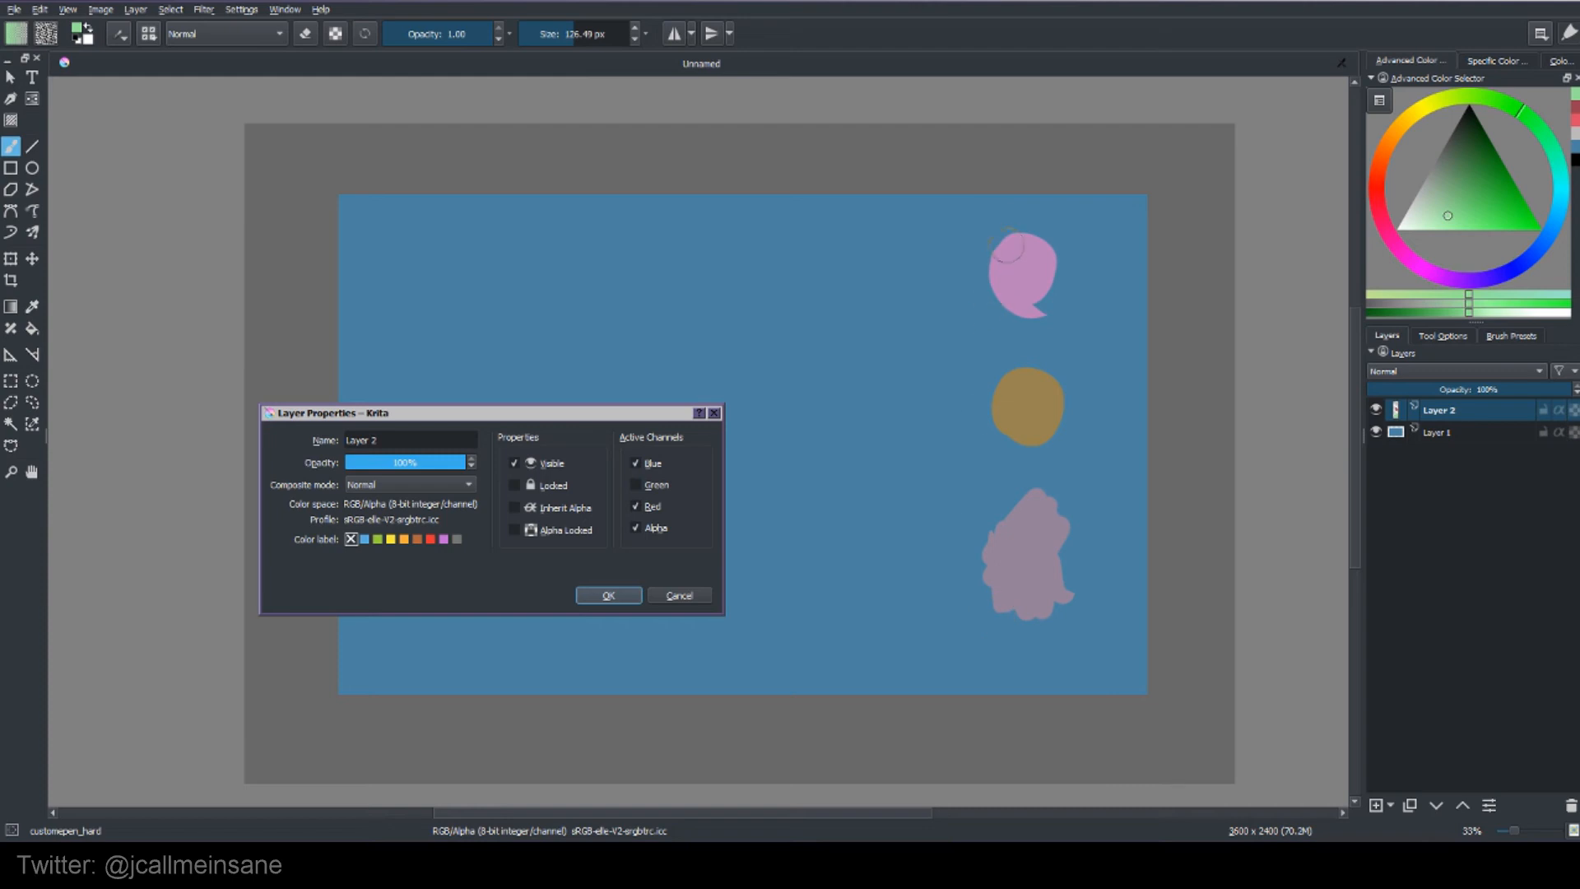
pyautogui.click(650, 485)
pyautogui.click(650, 506)
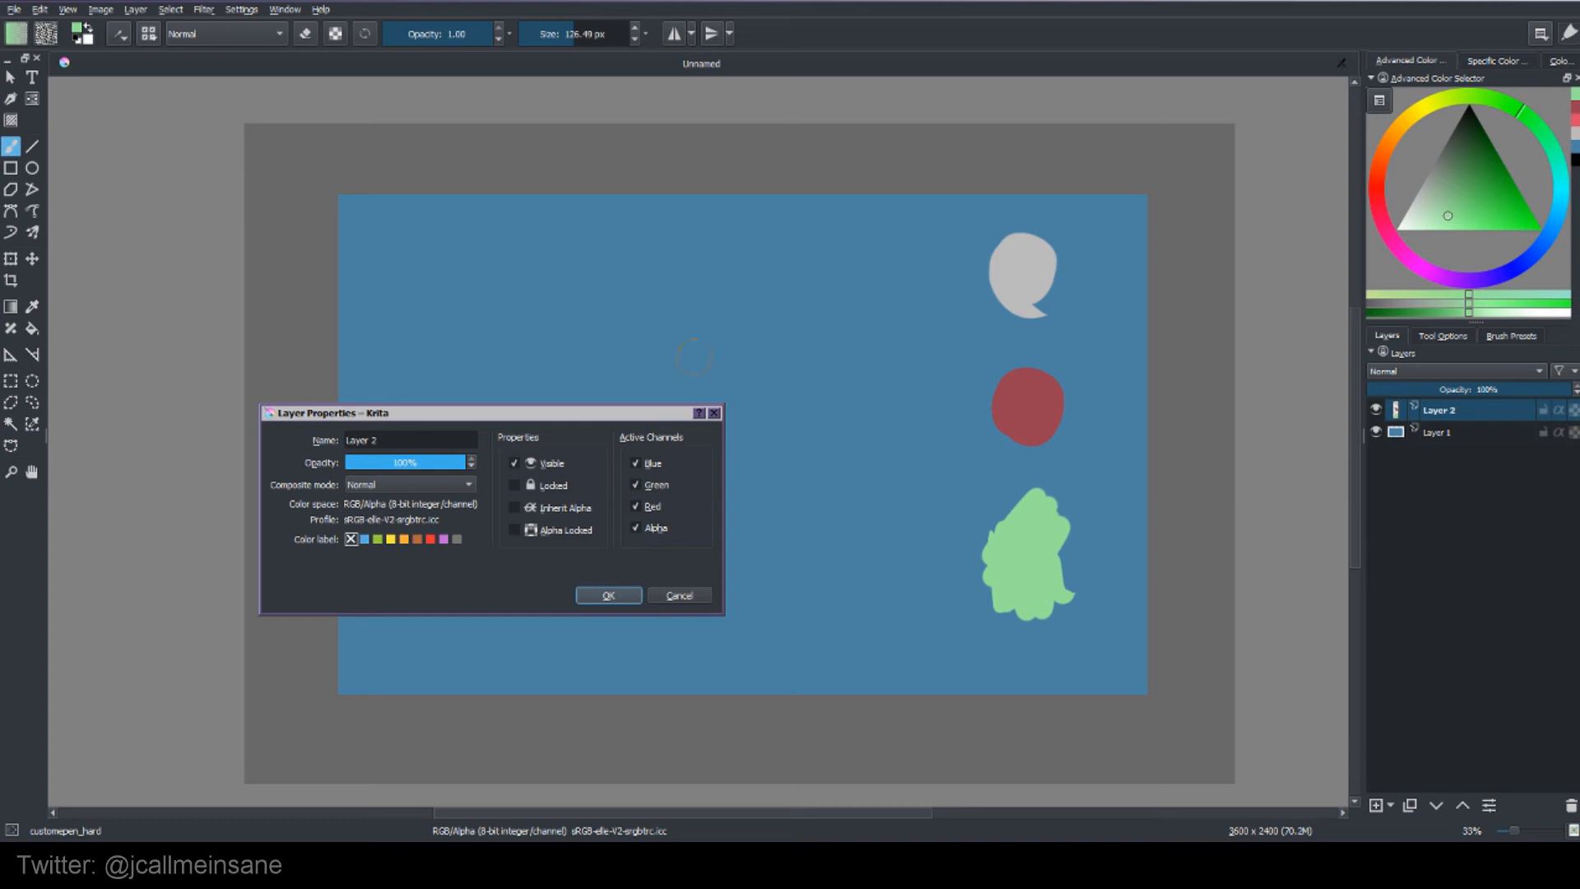
# Try switching Layer 2's Alpha channel off and on, and cancel the layer properties.
pyautogui.click(636, 529)
pyautogui.click(638, 531)
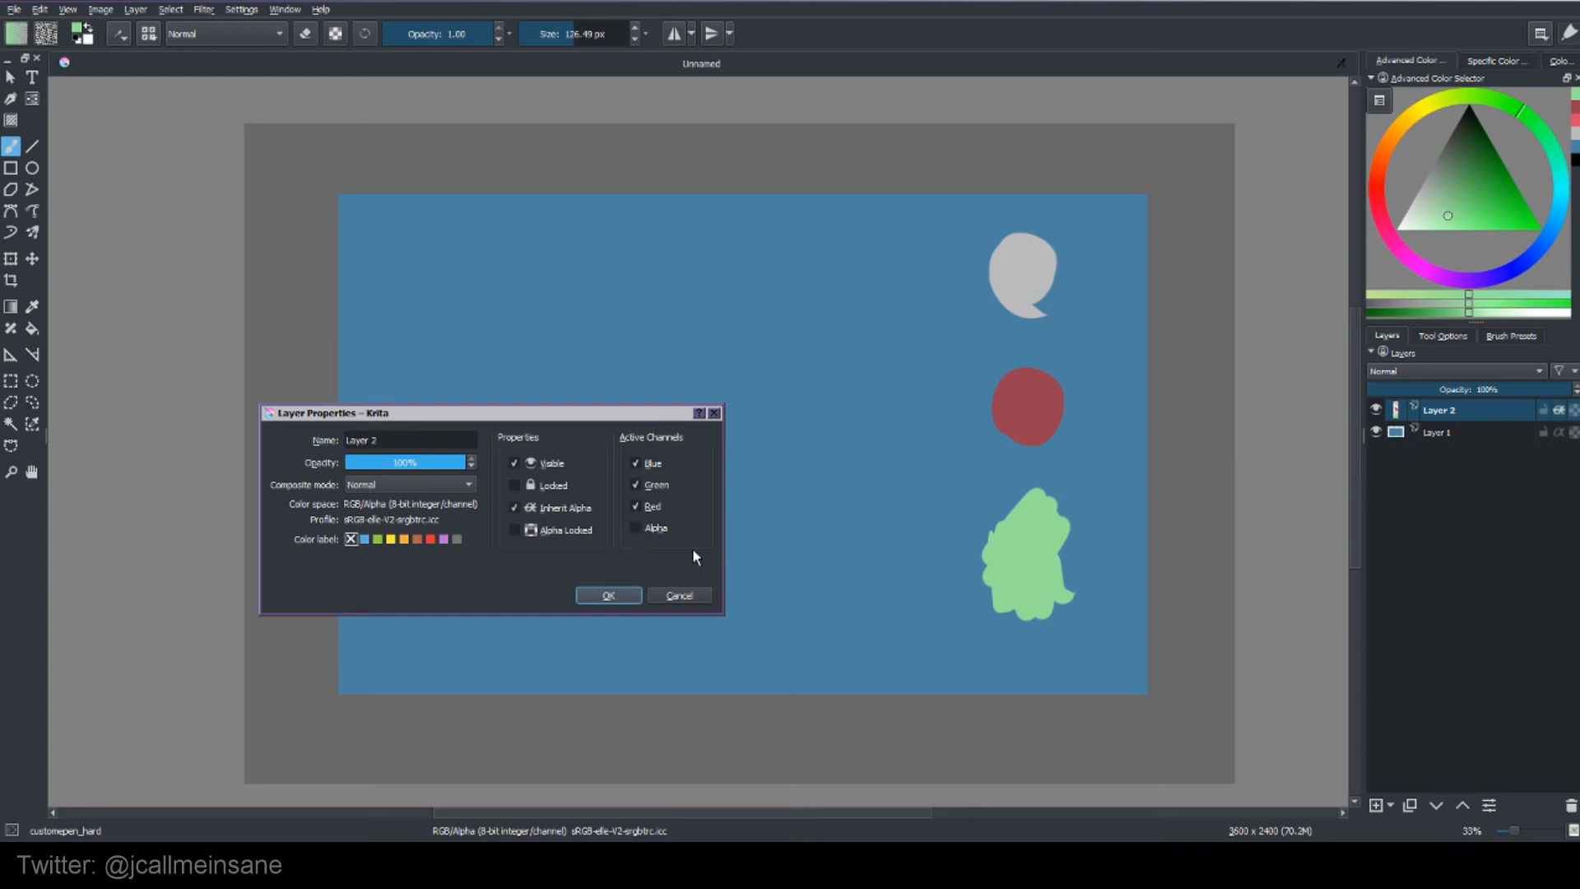
pyautogui.click(632, 531)
pyautogui.click(645, 530)
pyautogui.click(681, 596)
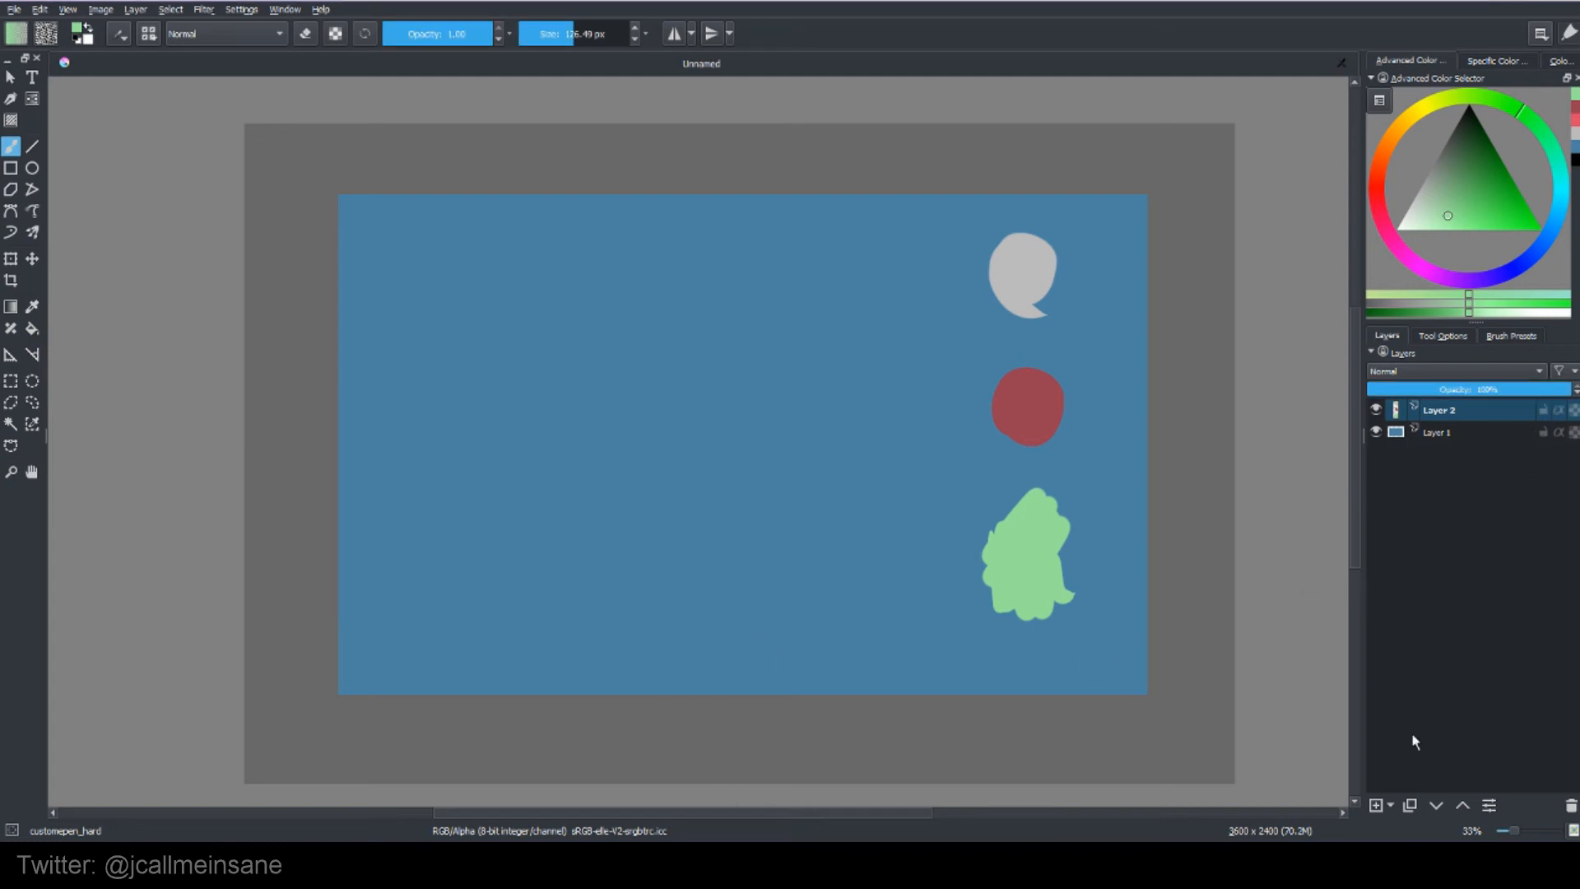
# Add a new paint layer and a group layer, and move Layer 3 and Layer 2 into the group.
pyautogui.click(1375, 805)
pyautogui.click(1389, 805)
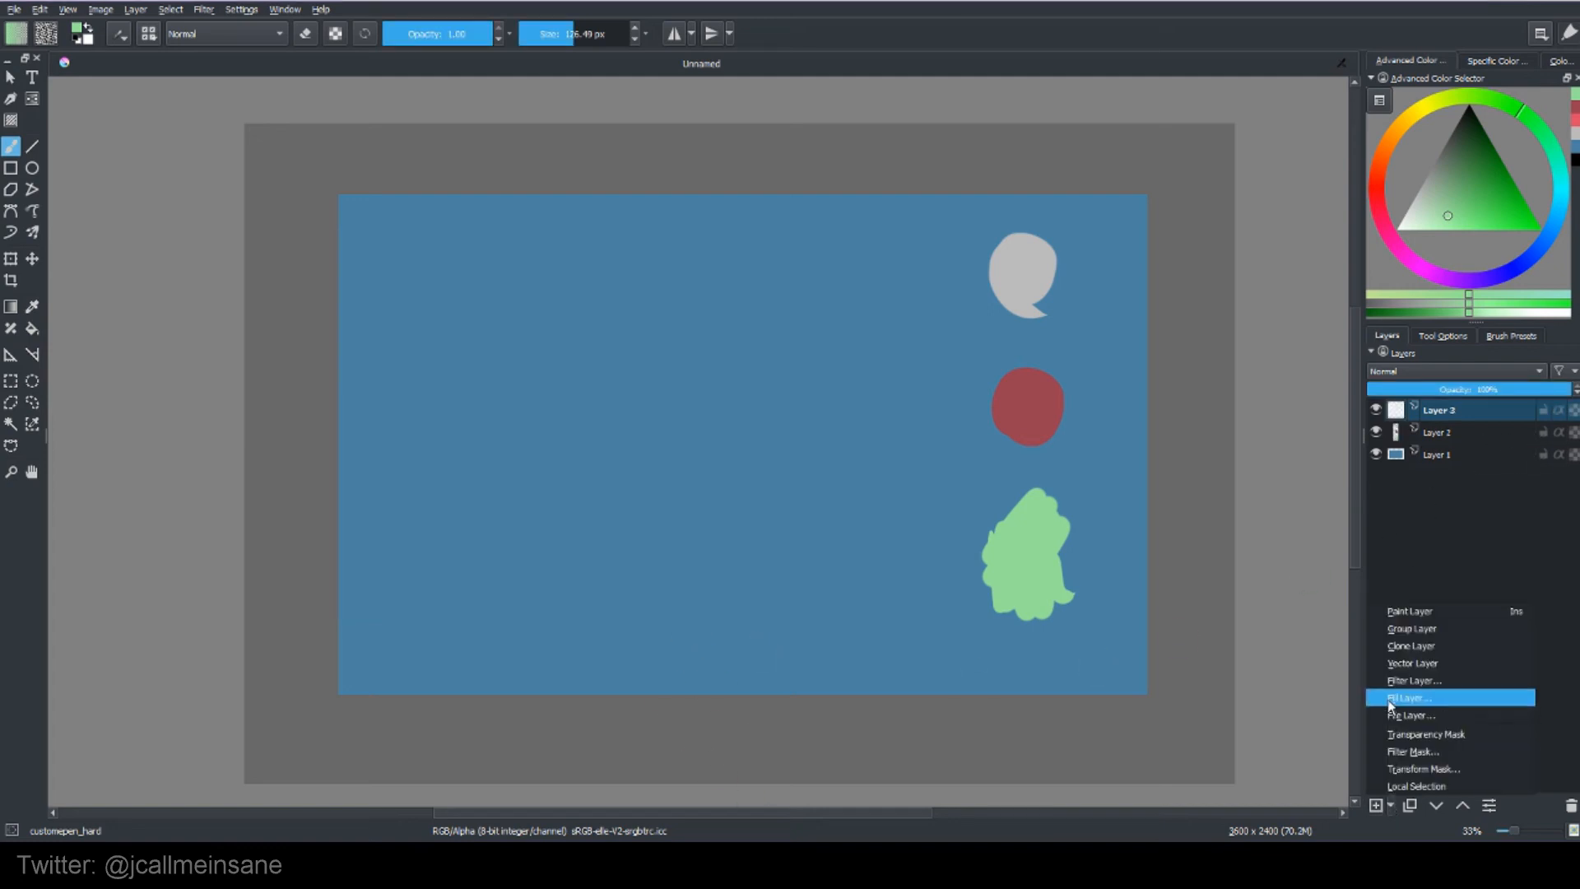
pyautogui.click(1410, 647)
pyautogui.click(1445, 431)
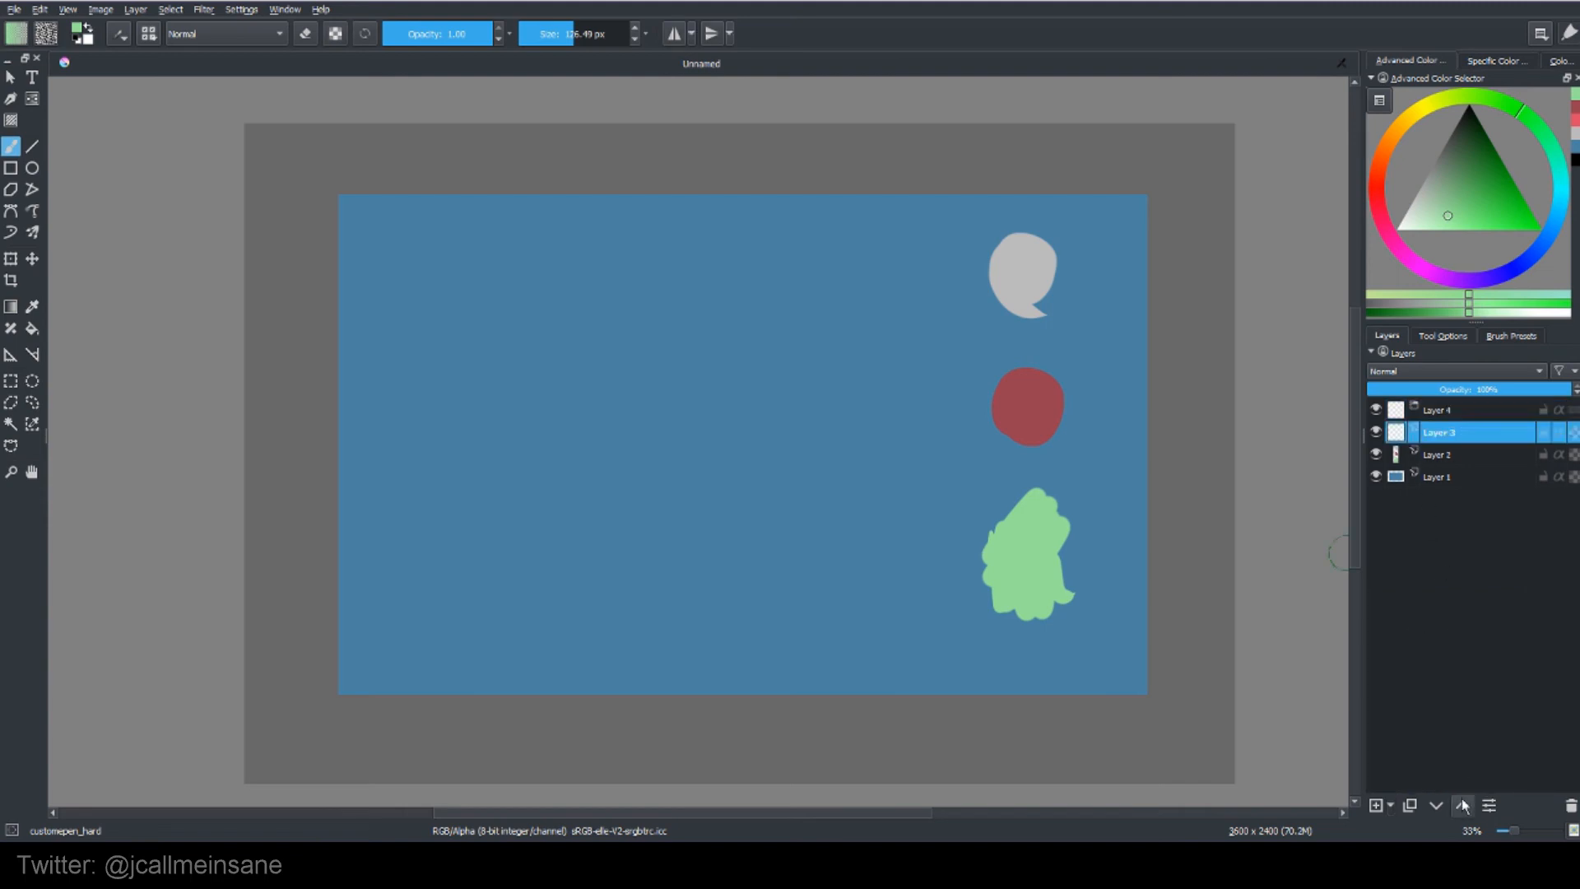
pyautogui.click(1463, 805)
pyautogui.click(1468, 456)
pyautogui.click(1461, 806)
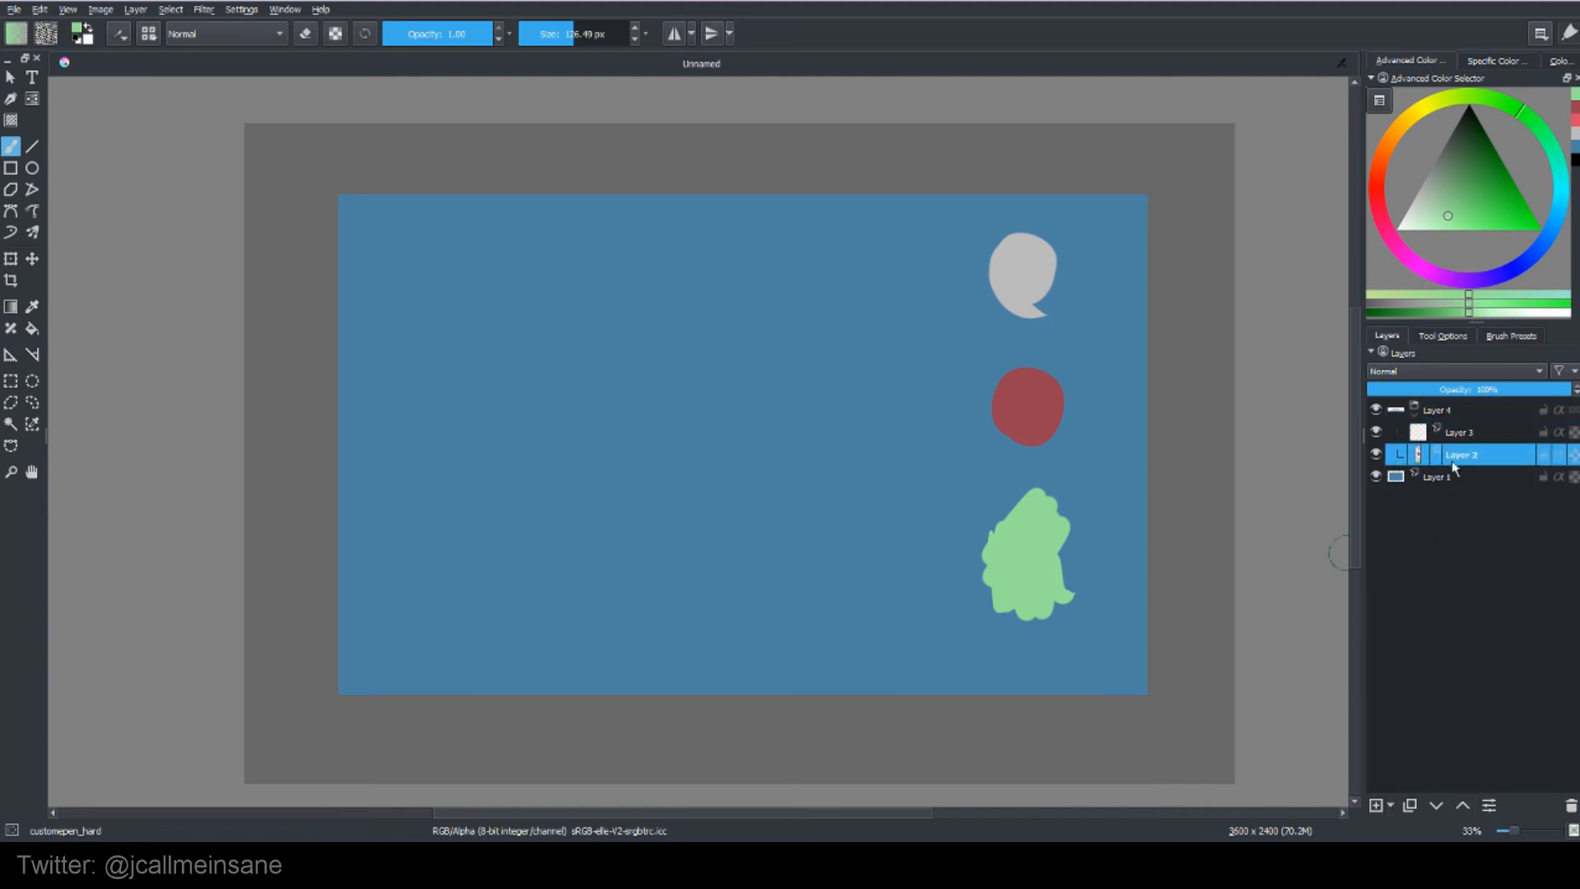
# Turn on Inherit Alpha for Layer 3 and pick a darker green as the painting colour.
pyautogui.click(1474, 434)
pyautogui.click(1481, 194)
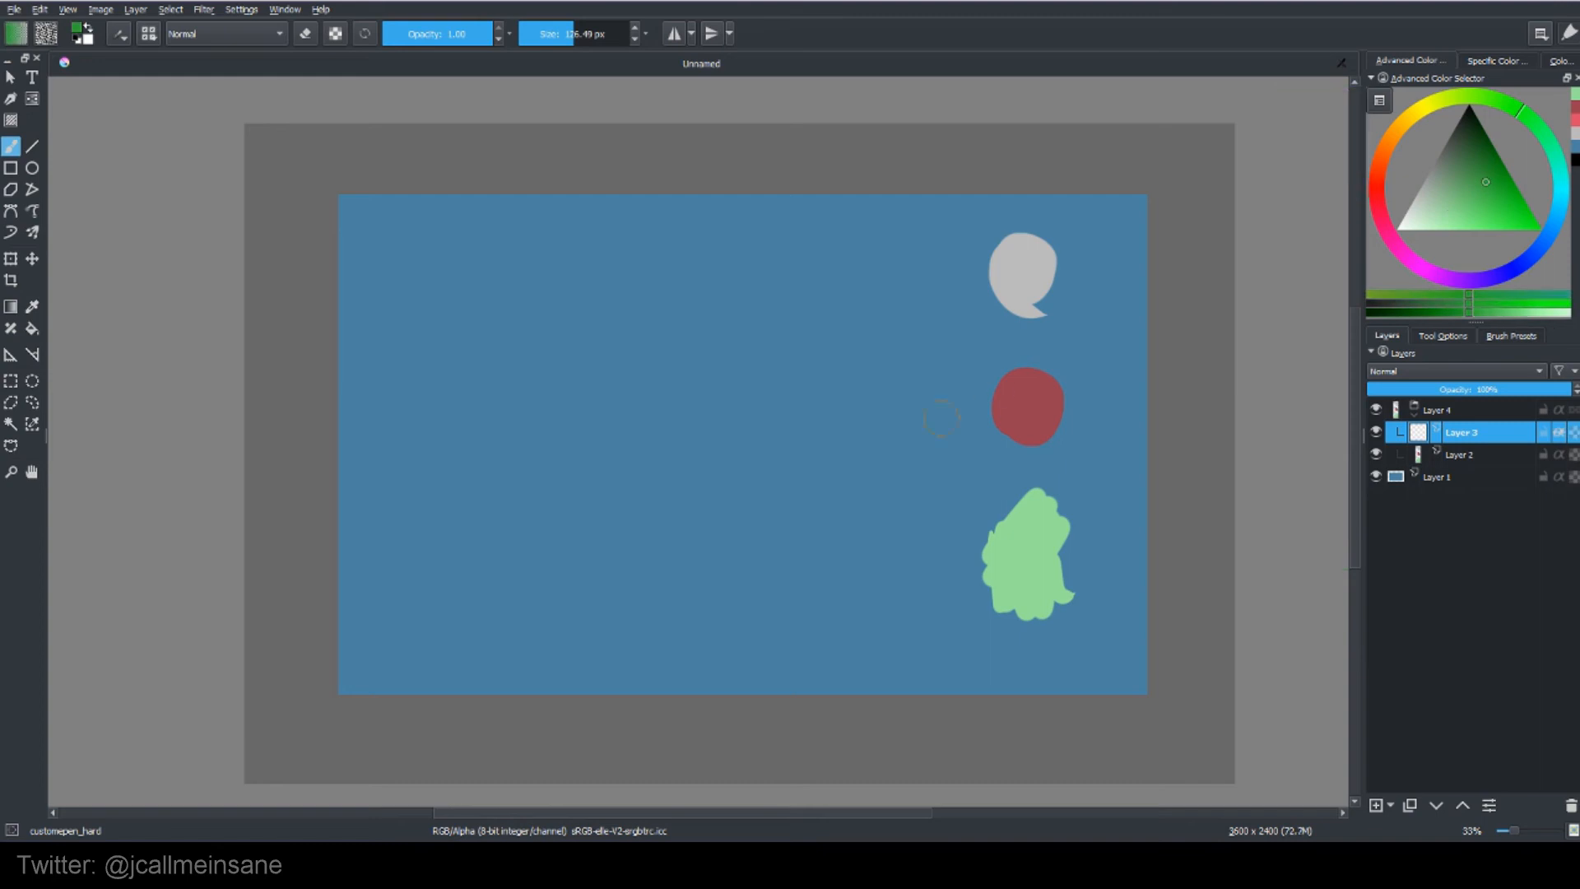
# Try painting broad dark green strokes over the three shapes on Layer 3, and clear the layer.
pyautogui.moveTo(1055, 377); pyautogui.dragTo(997, 429)
pyautogui.moveTo(1052, 261)
pyautogui.mouseDown()
pyautogui.moveTo(1015, 288)
pyautogui.moveTo(1032, 263)
pyautogui.mouseUp()
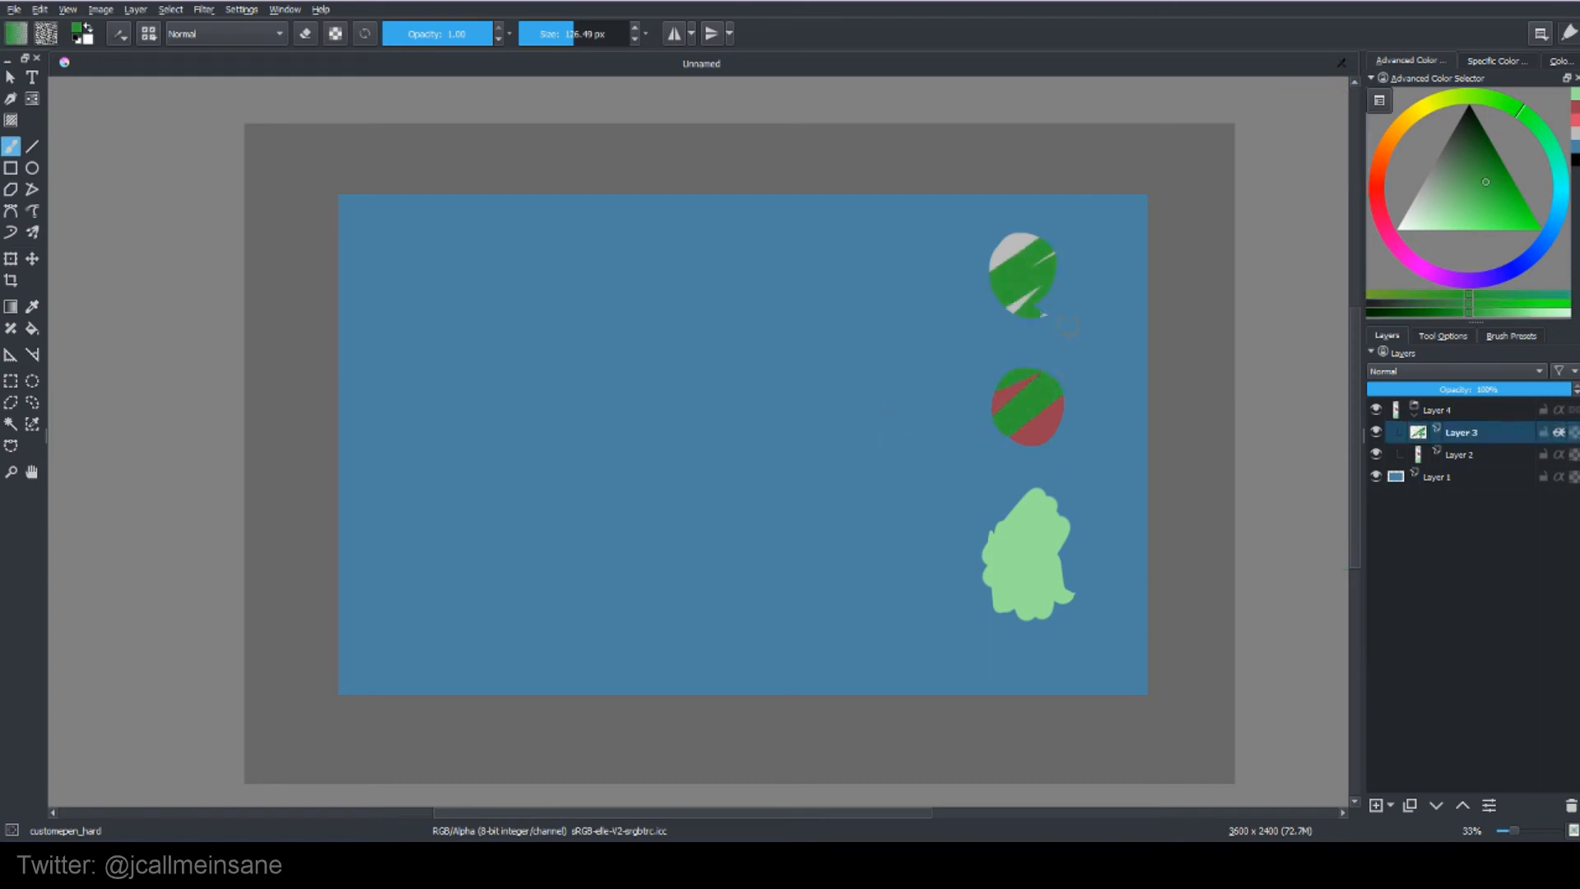
pyautogui.moveTo(1048, 498)
pyautogui.mouseDown()
pyautogui.moveTo(1093, 567)
pyautogui.moveTo(1061, 605)
pyautogui.mouseUp()
pyautogui.press('Delete')
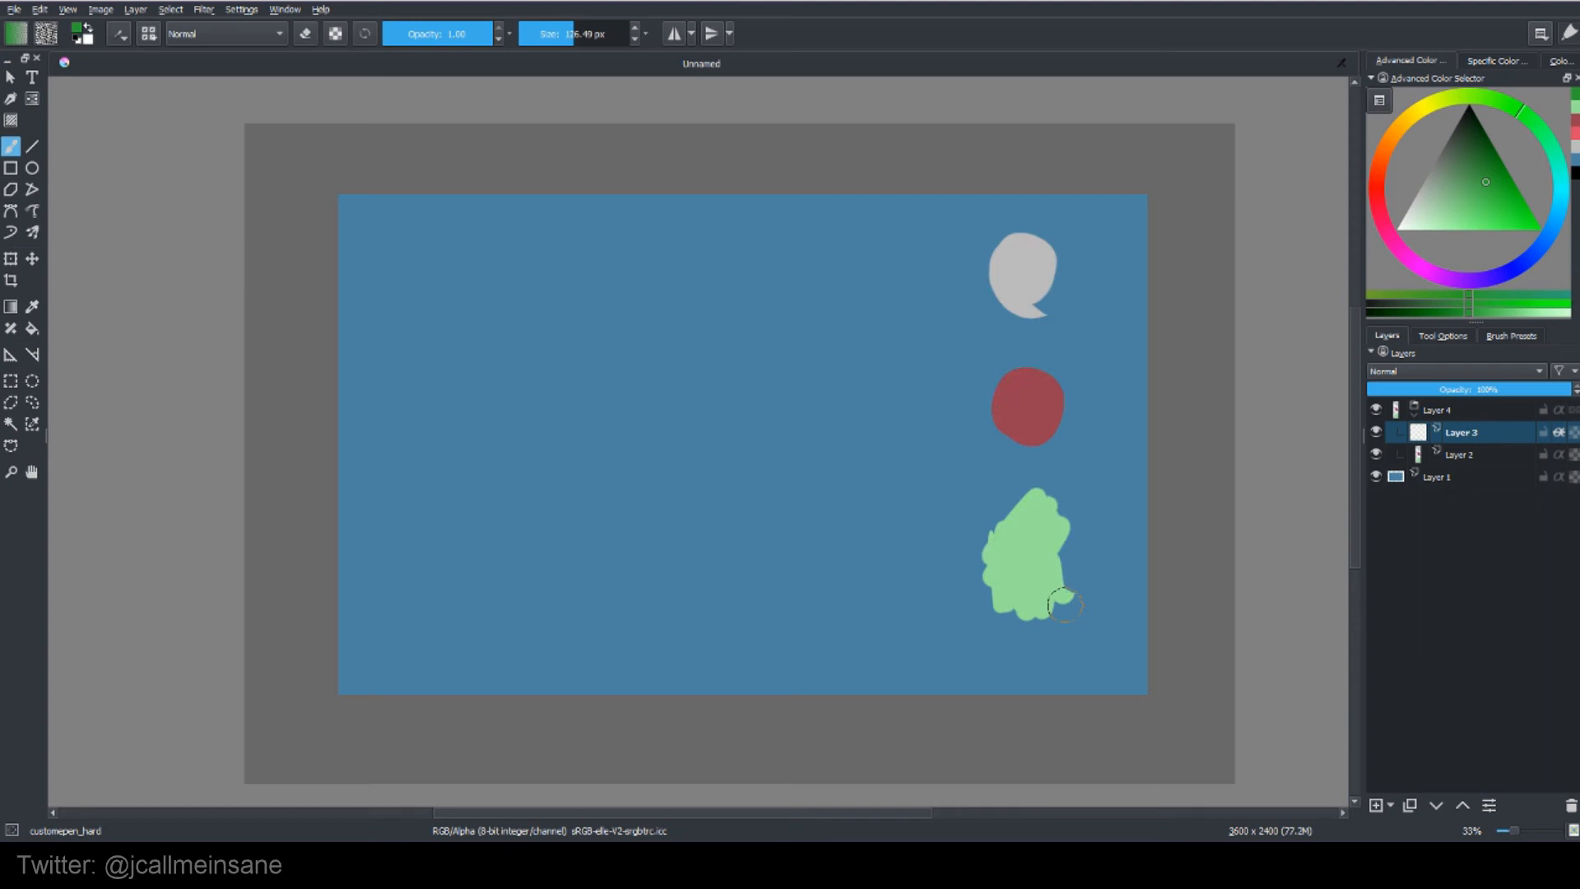
# Paint diagonal dark green strokes across the grey, red and light green shapes on Layer 3.
pyautogui.moveTo(992, 278); pyautogui.dragTo(1013, 313)
pyautogui.moveTo(1048, 376); pyautogui.dragTo(1058, 421)
pyautogui.moveTo(997, 528); pyautogui.dragTo(1042, 495)
pyautogui.moveTo(1063, 524); pyautogui.dragTo(1038, 578)
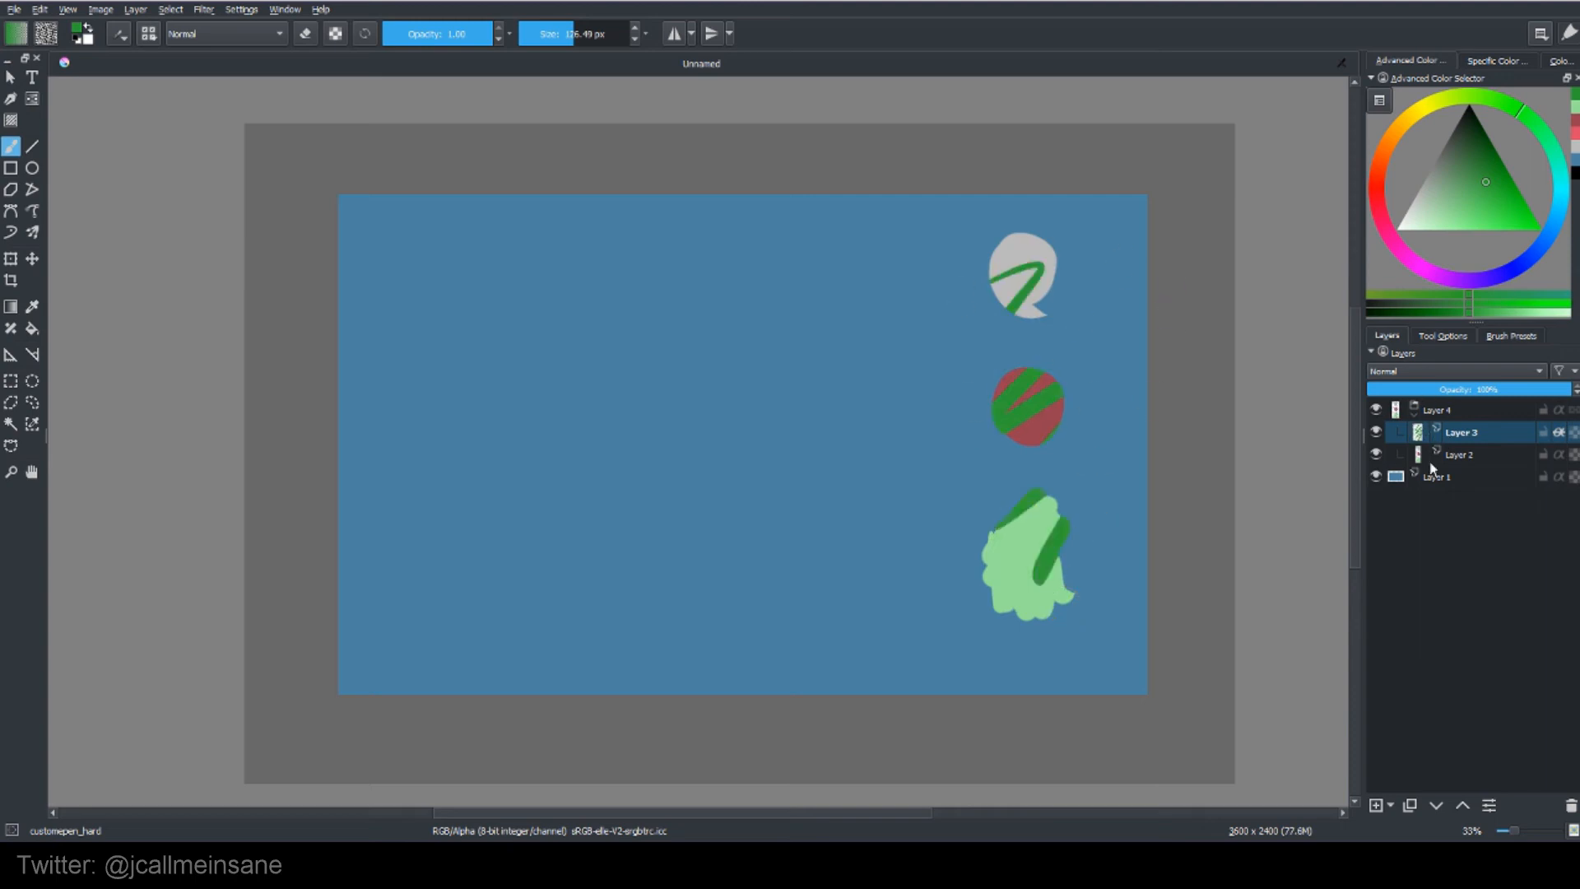
# Examine Layer 3's Inherit Alpha and active channel settings in its properties, and close them without changes.
pyautogui.rightClick(1498, 433)
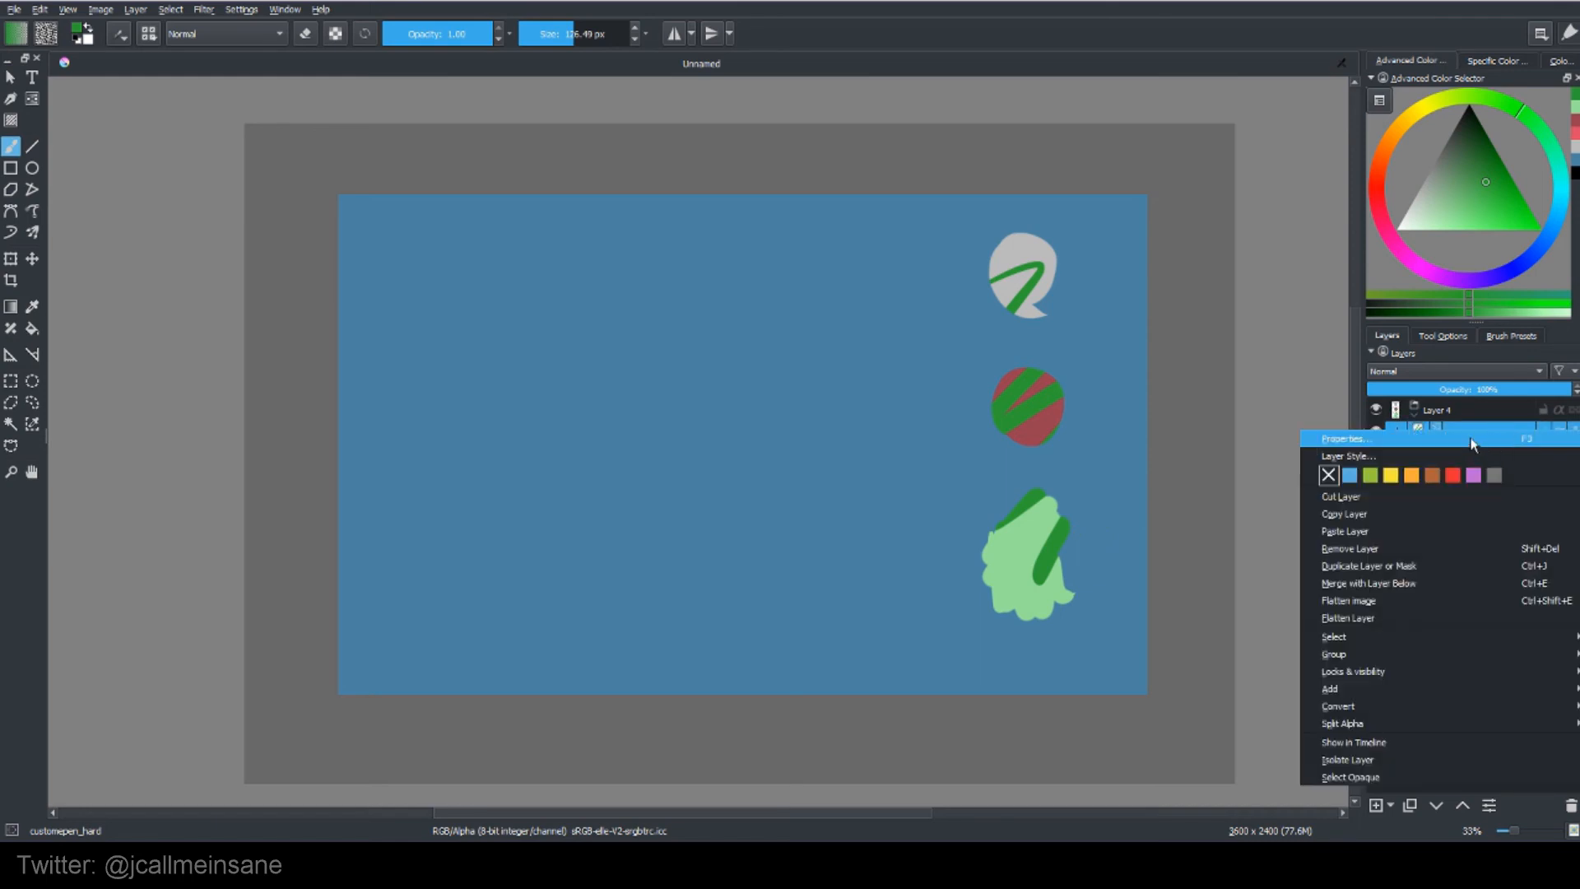
pyautogui.click(1447, 452)
pyautogui.click(938, 425)
pyautogui.moveTo(950, 313); pyautogui.dragTo(717, 477)
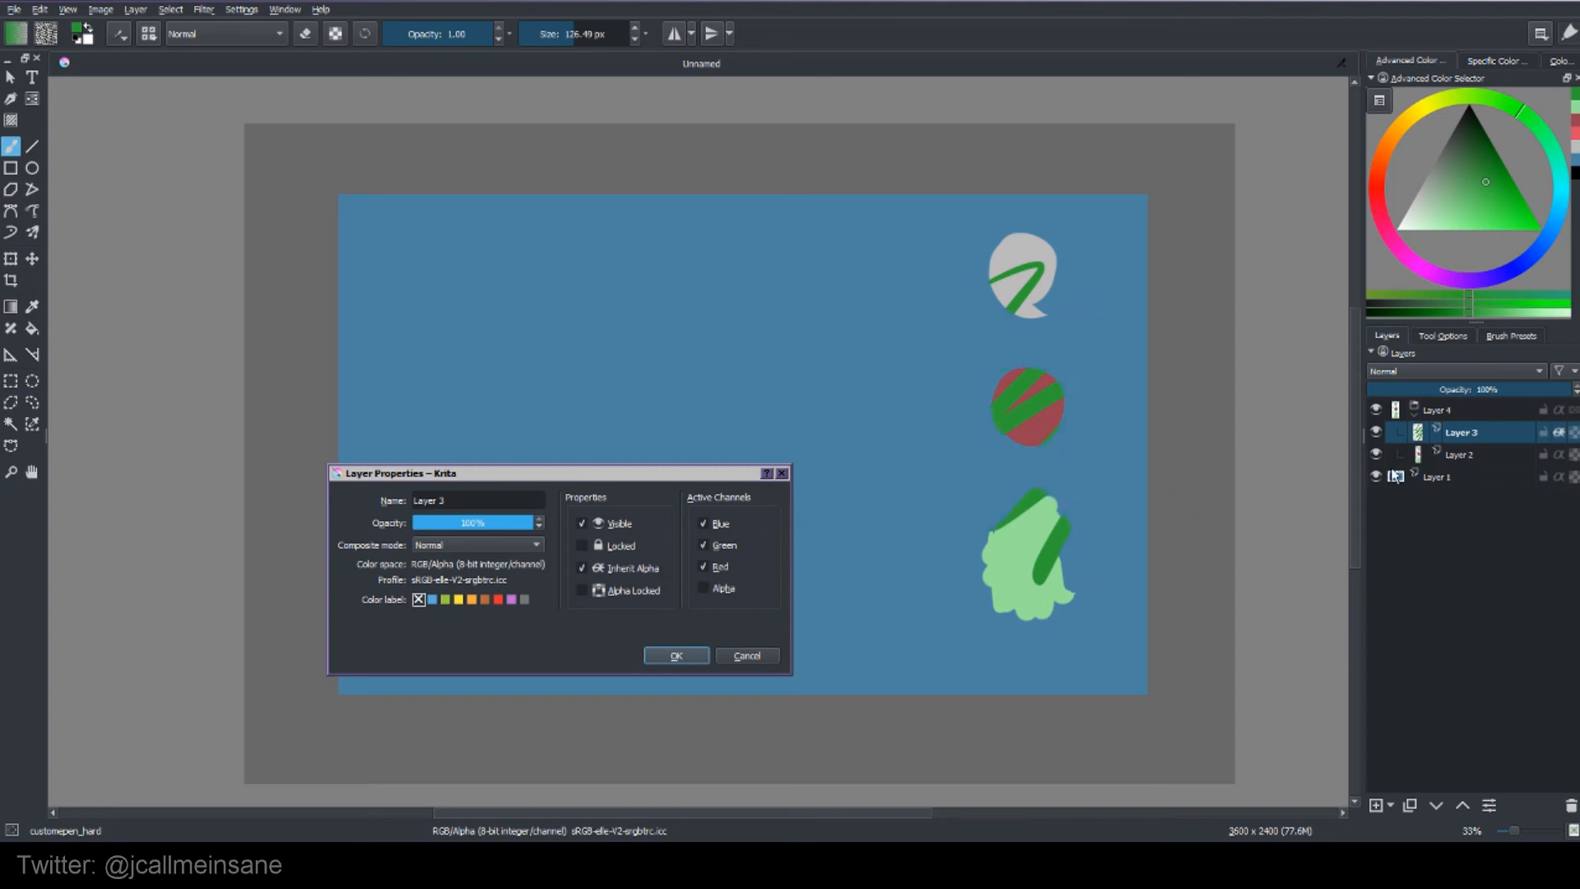
pyautogui.click(769, 655)
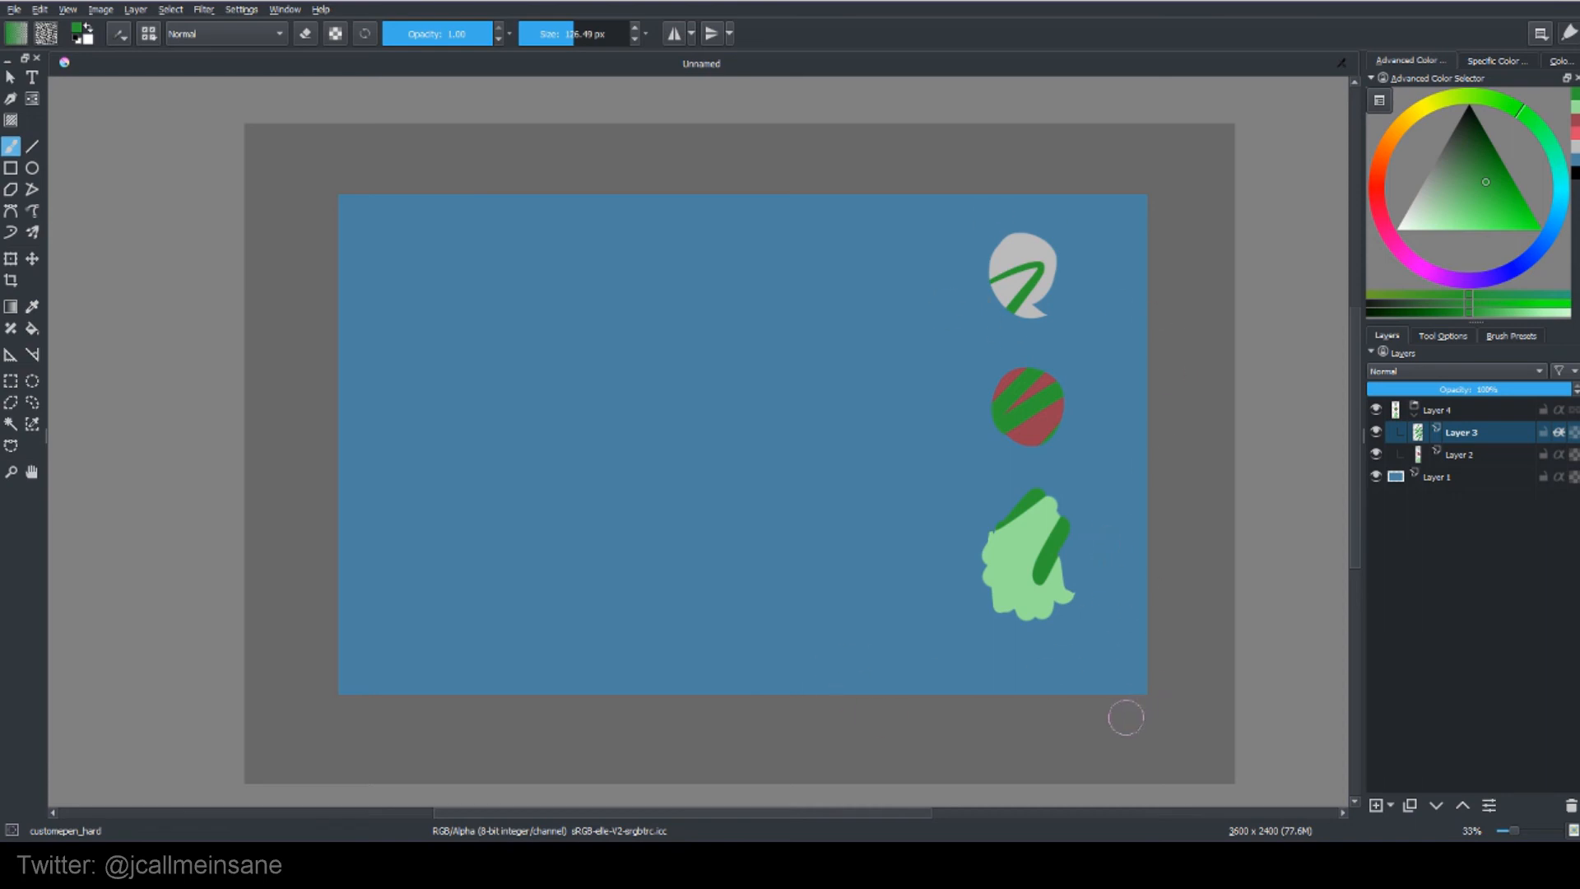
# Hide Layer 1's blue background to view the clipped strokes without it, and show it again.
pyautogui.click(1375, 476)
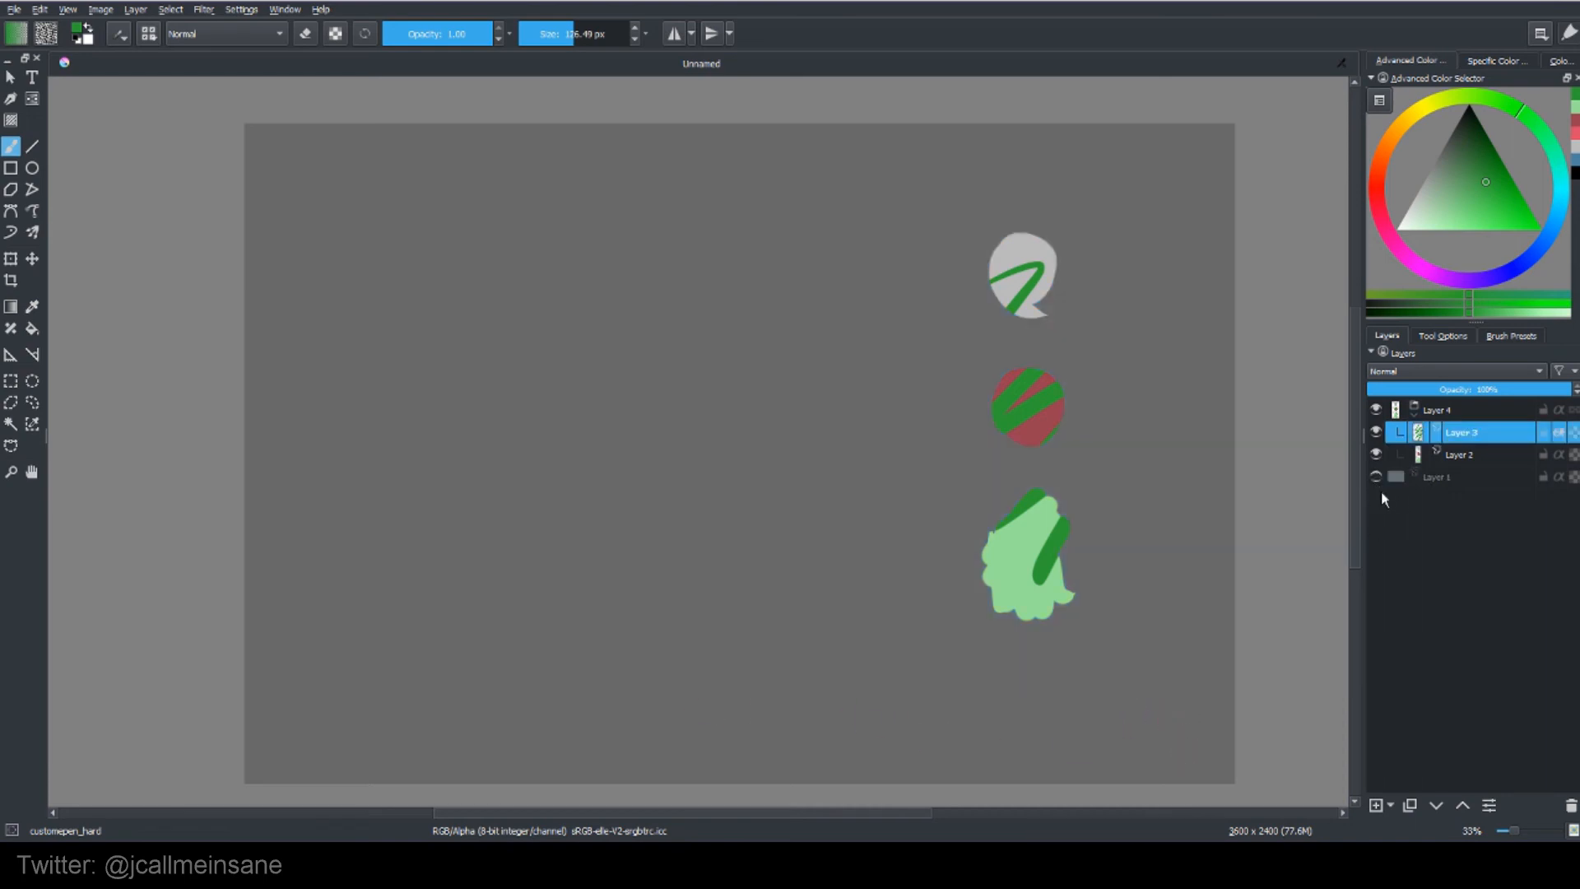
pyautogui.click(1375, 477)
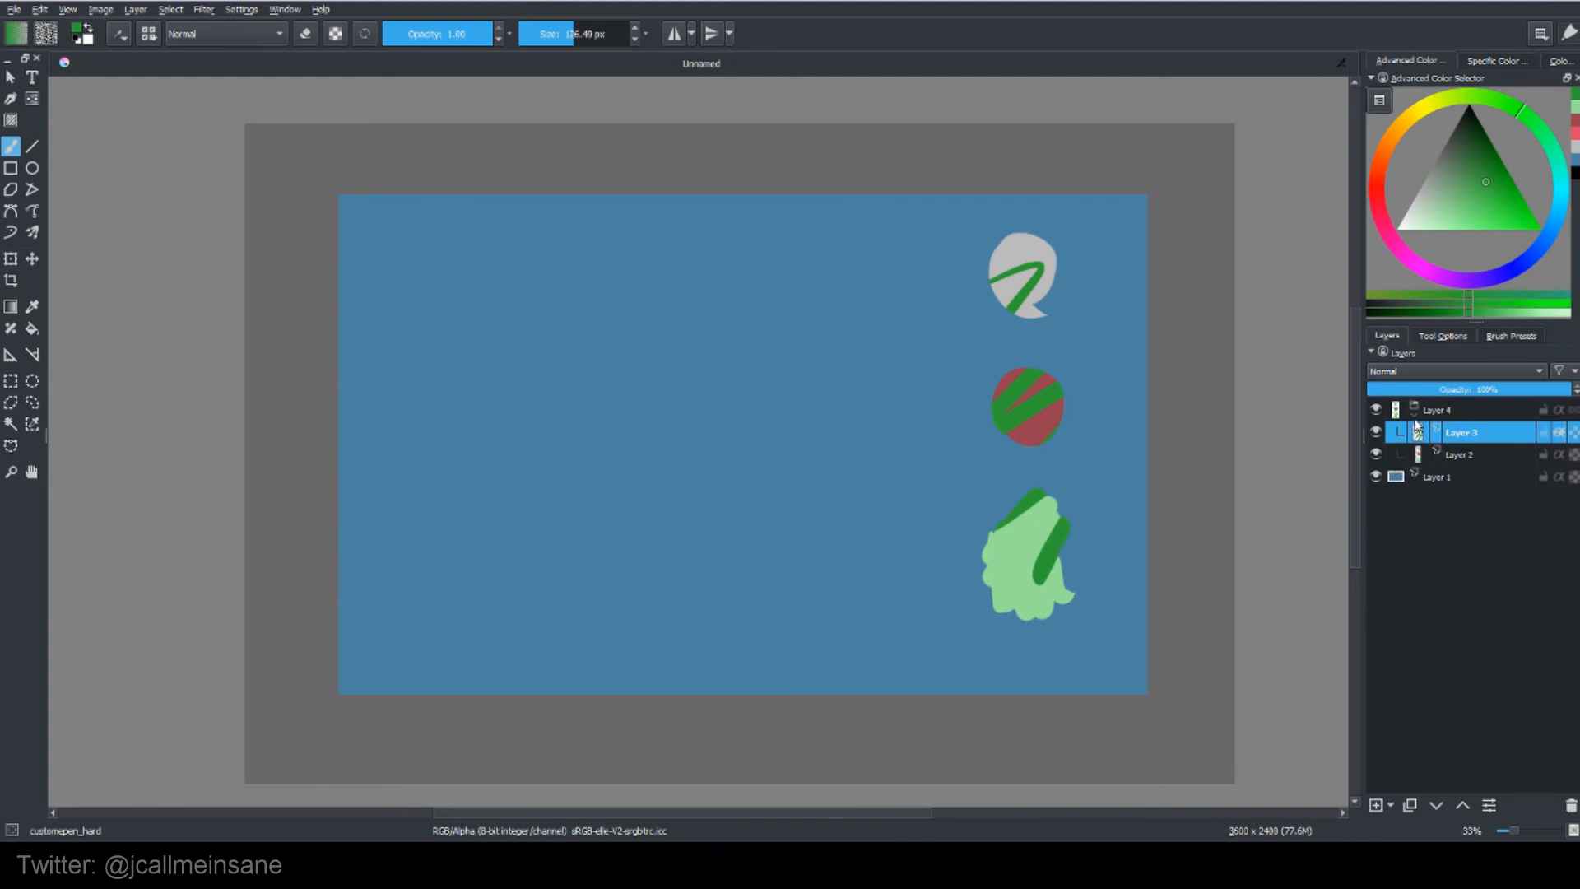
pyautogui.click(138, 10)
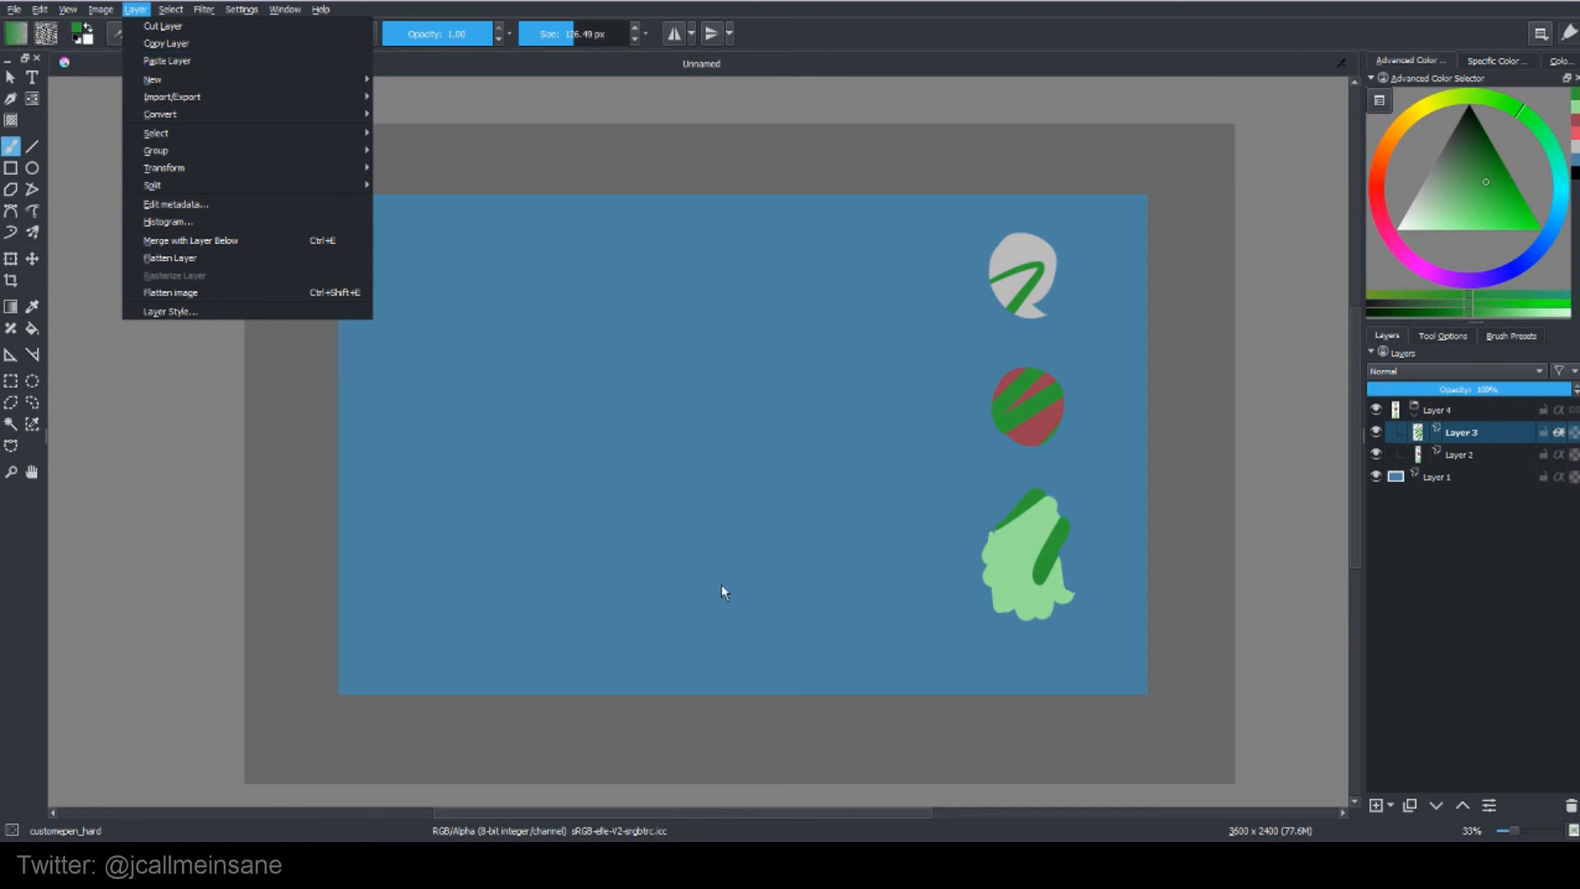
pyautogui.click(1497, 747)
pyautogui.click(1390, 805)
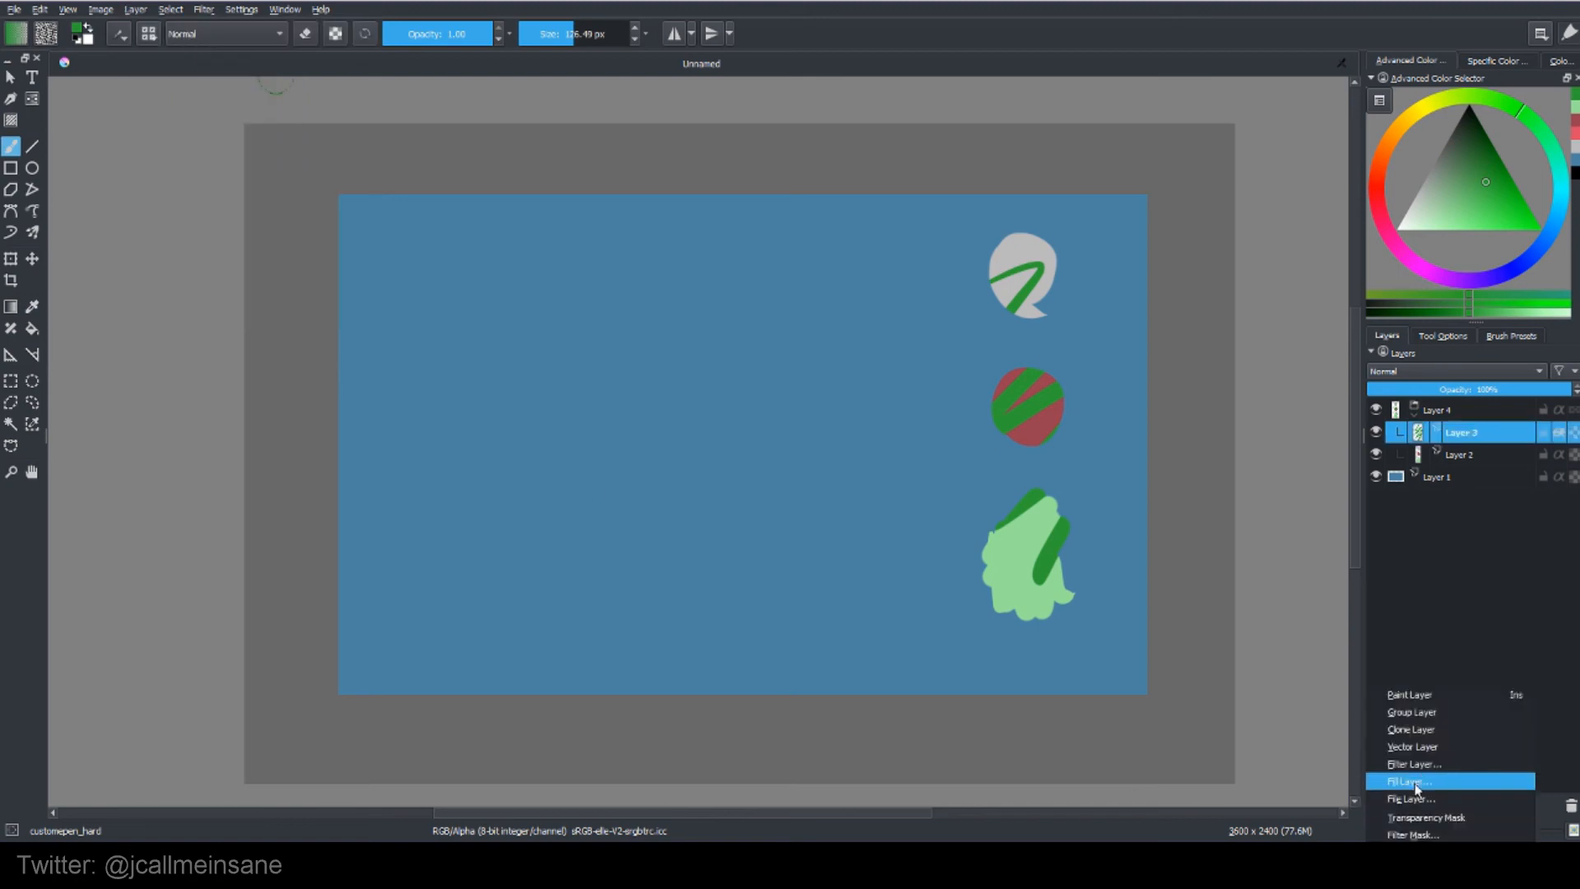
pyautogui.click(1465, 646)
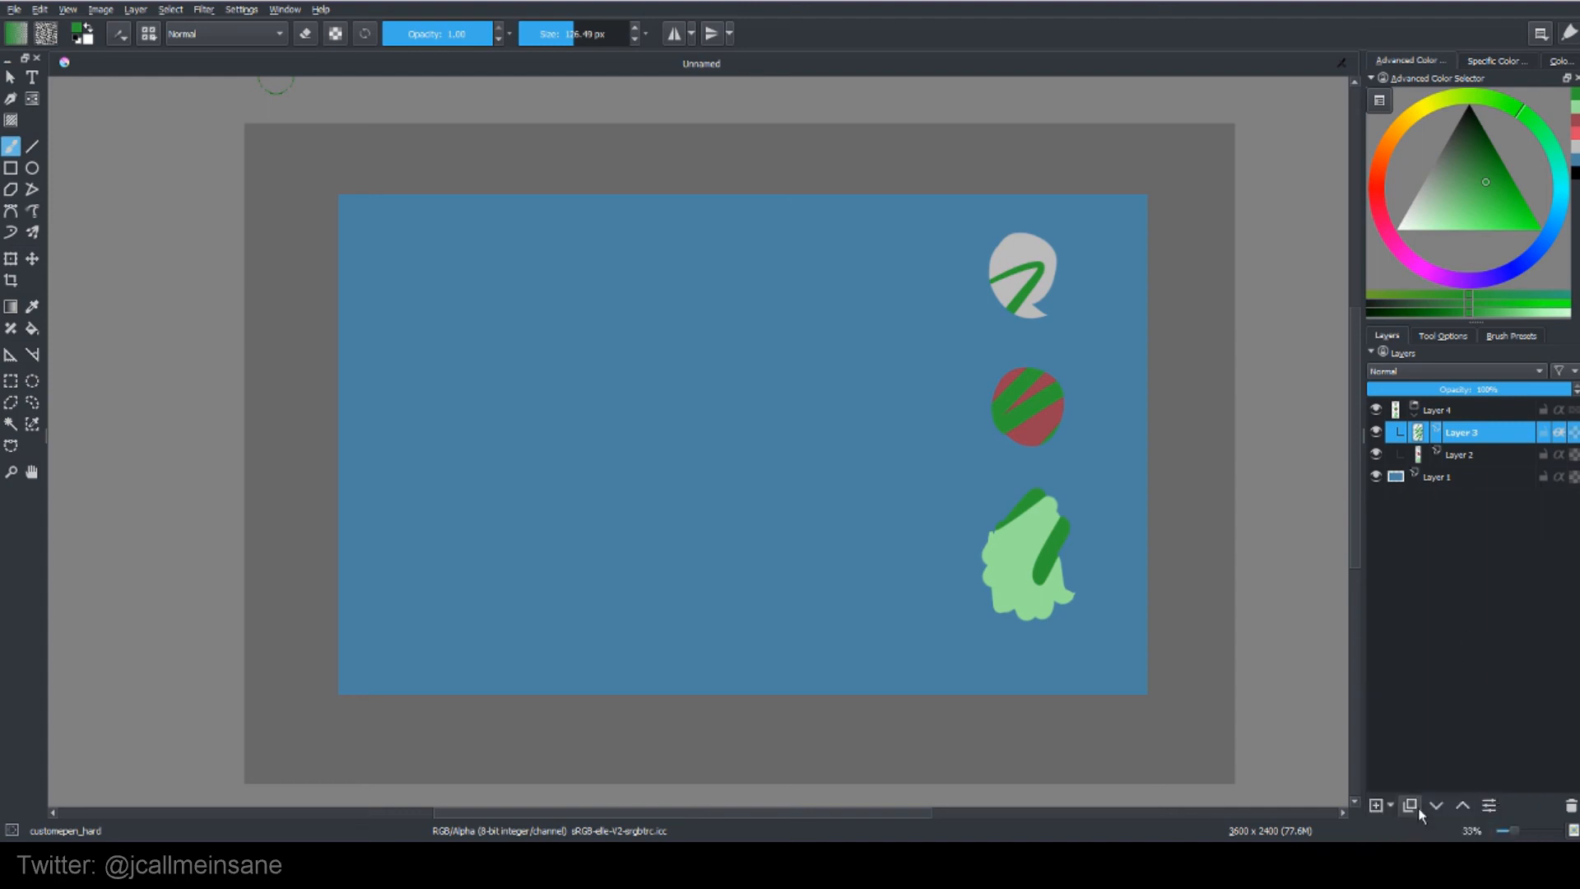
pyautogui.click(1391, 806)
pyautogui.click(1437, 553)
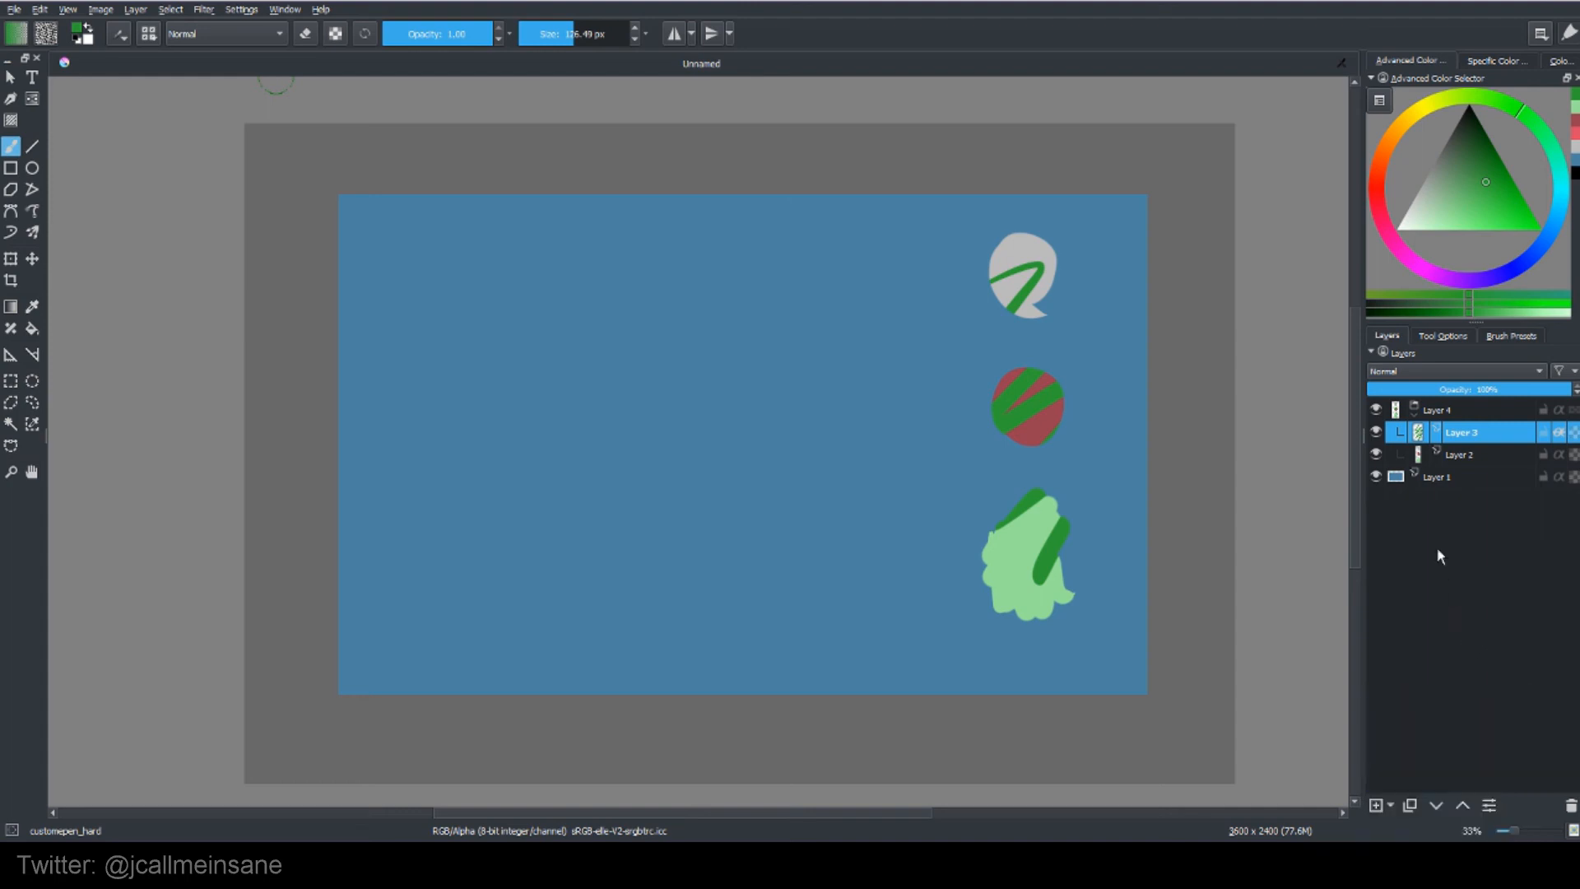
pyautogui.rightClick(1447, 436)
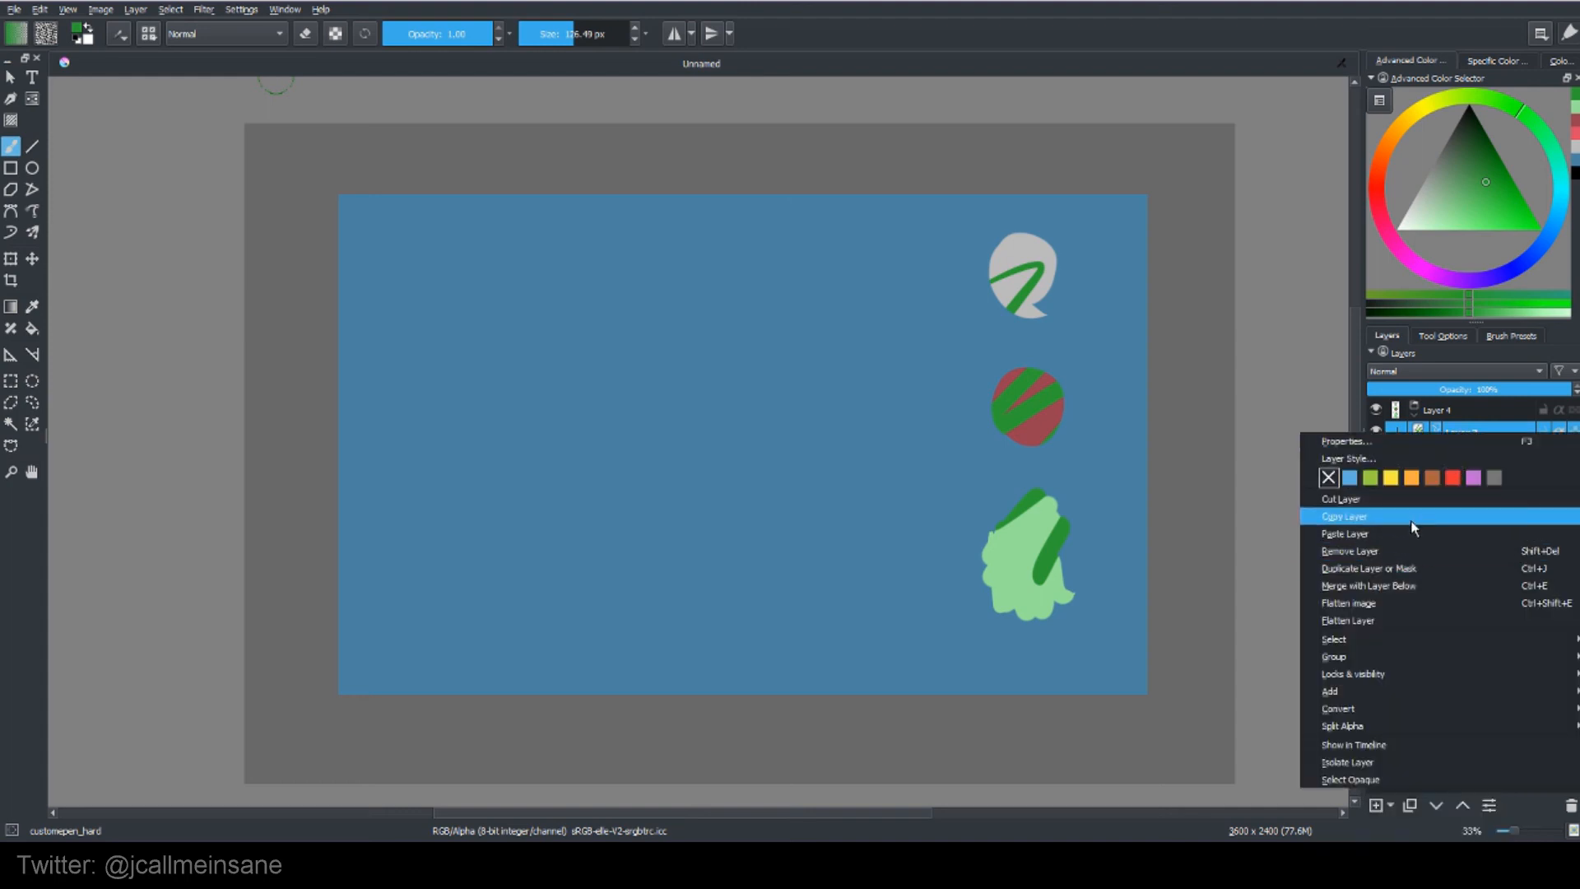
# Import pumpkinfaces.jpeg from the Krita folder as a new layer, reordering the file list by date modified to find it.
pyautogui.click(136, 9)
pyautogui.moveTo(224, 77)
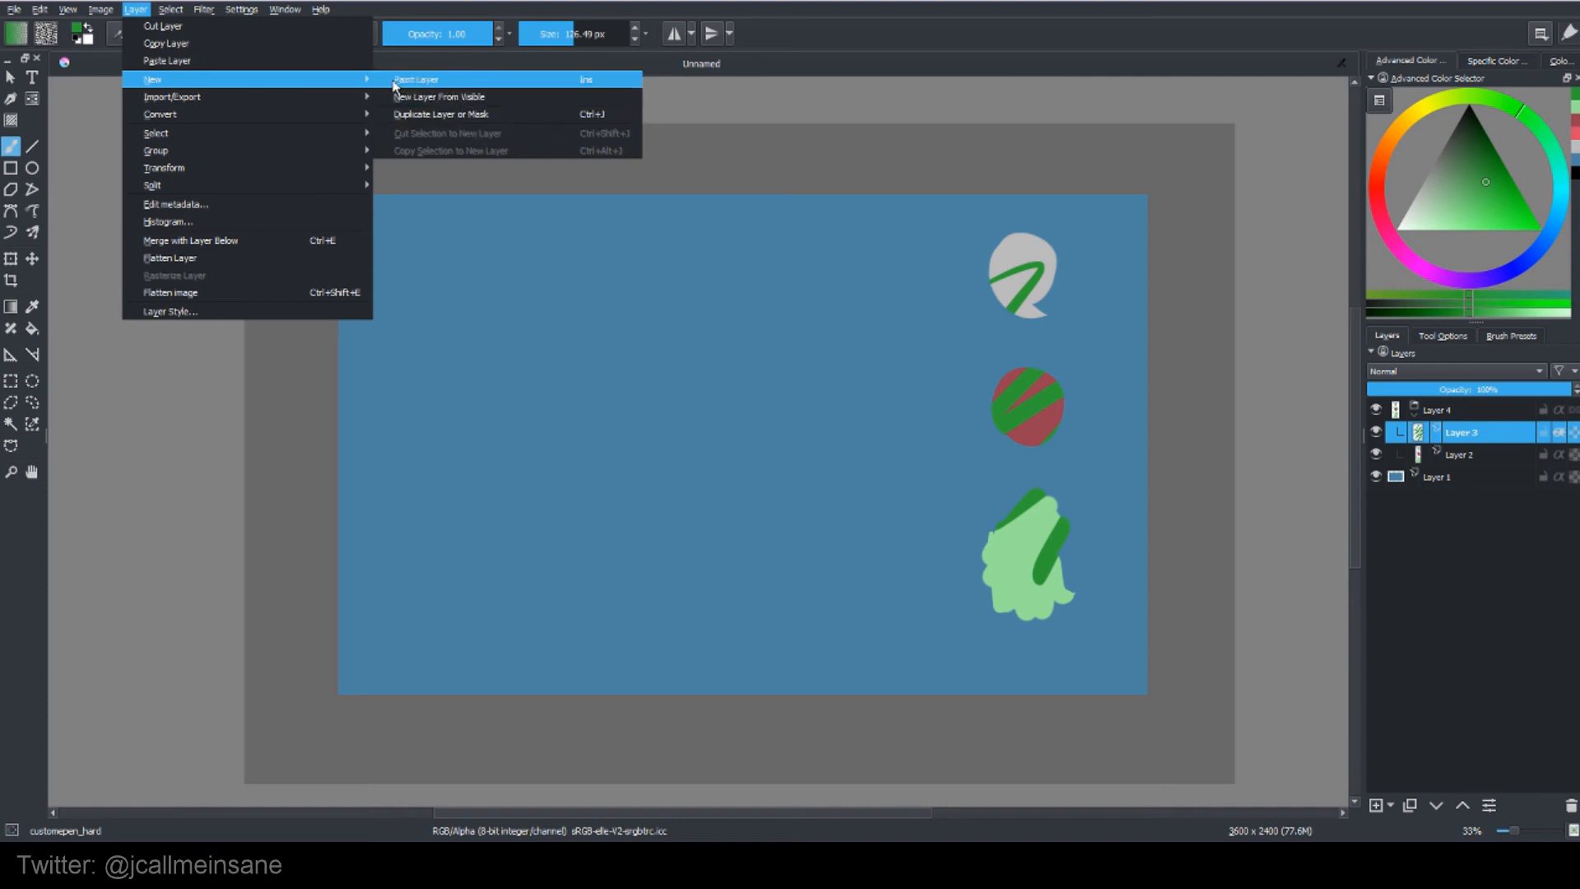
pyautogui.moveTo(311, 96)
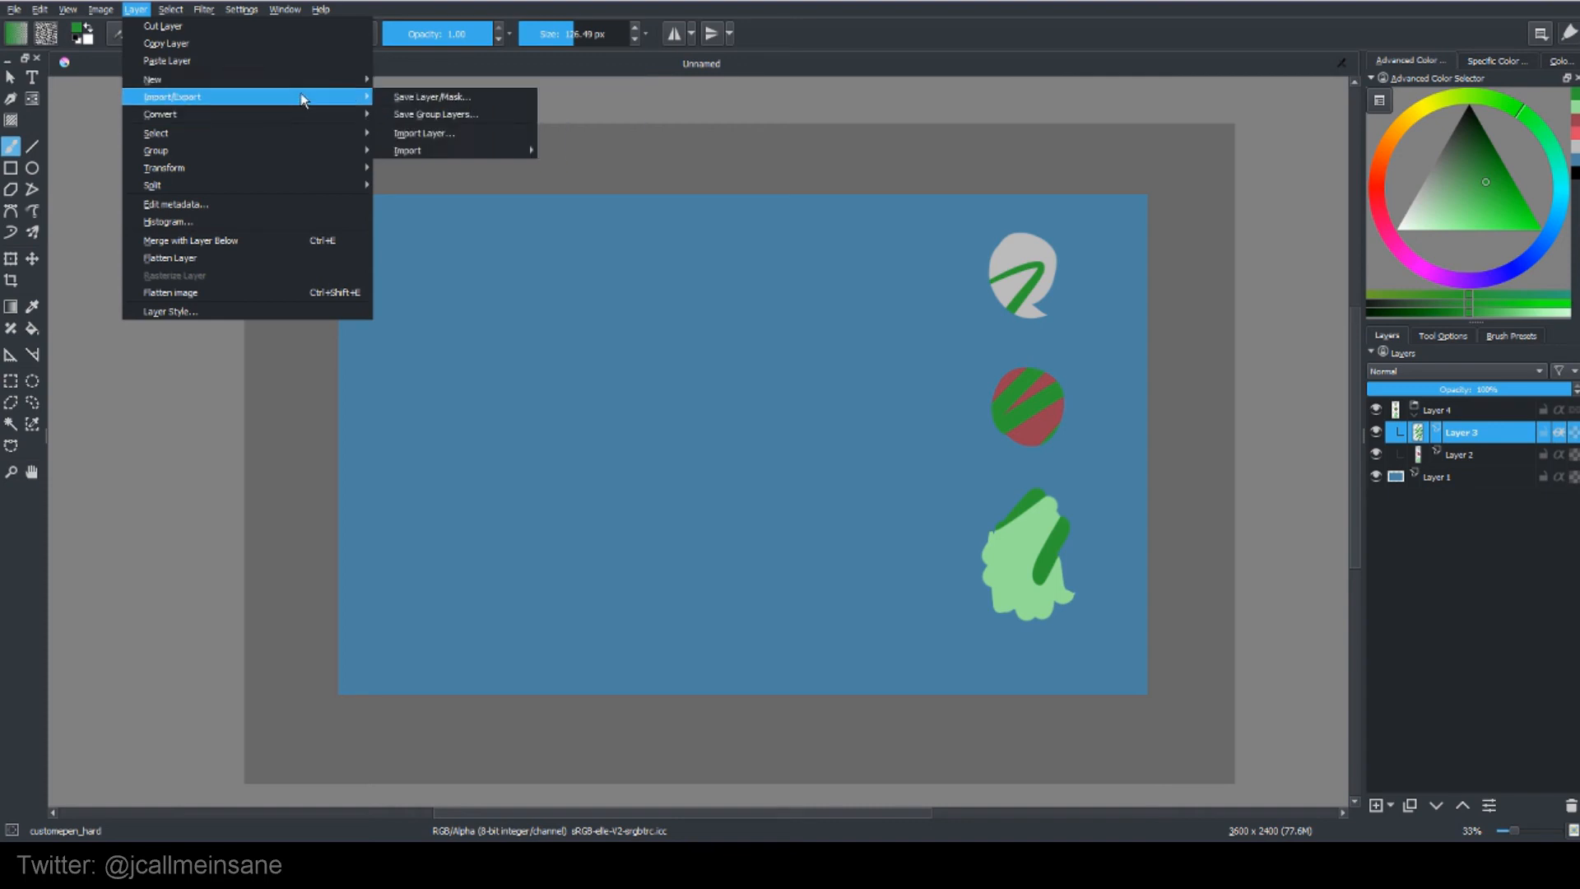
pyautogui.click(446, 135)
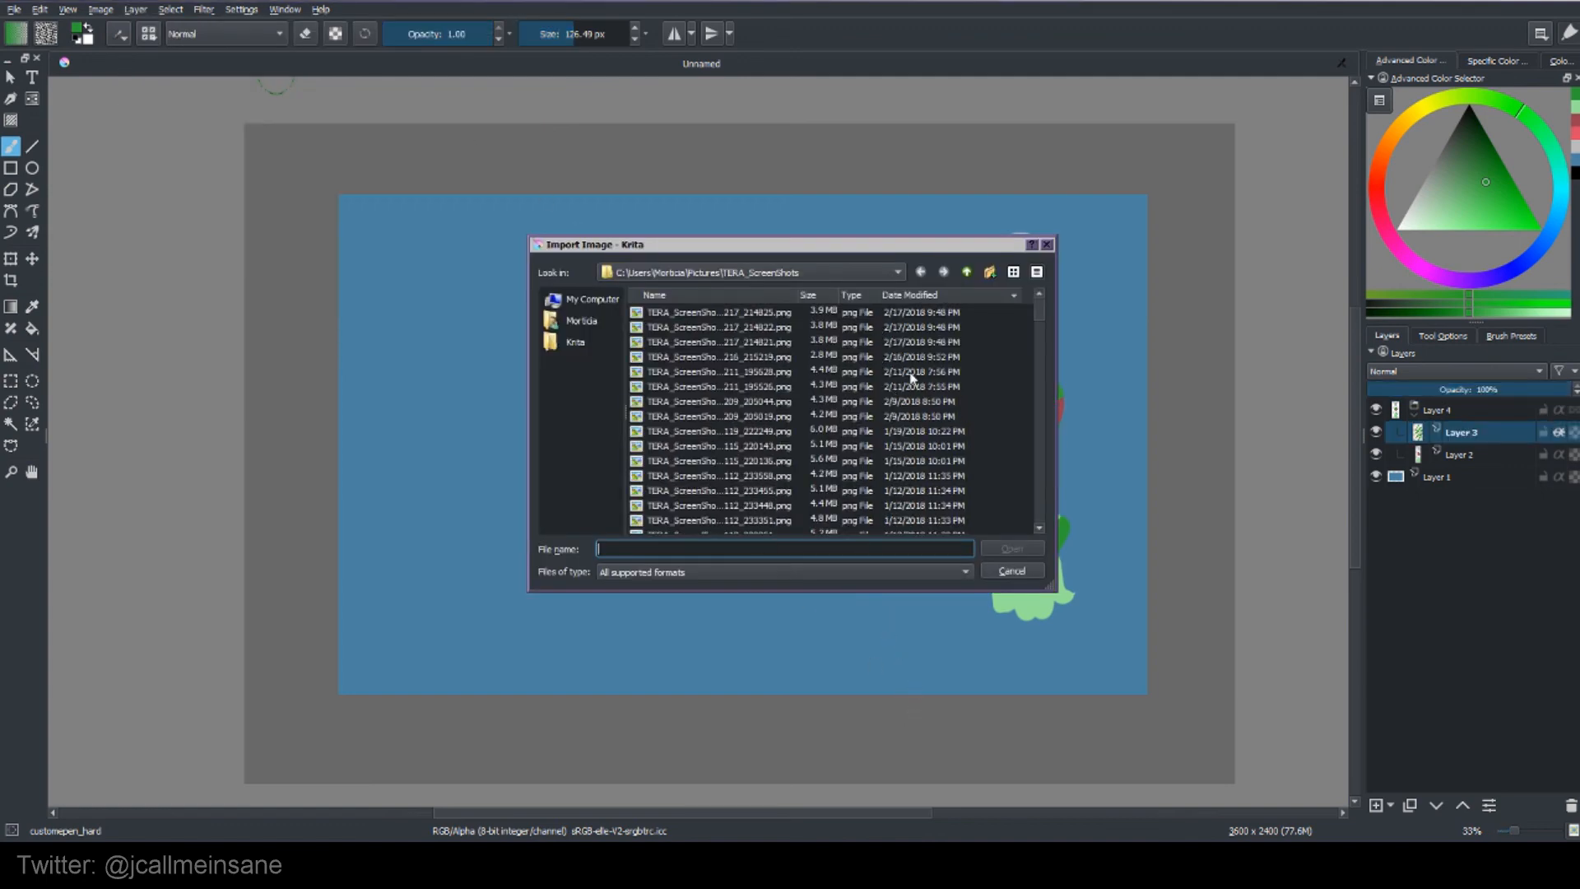
pyautogui.click(589, 345)
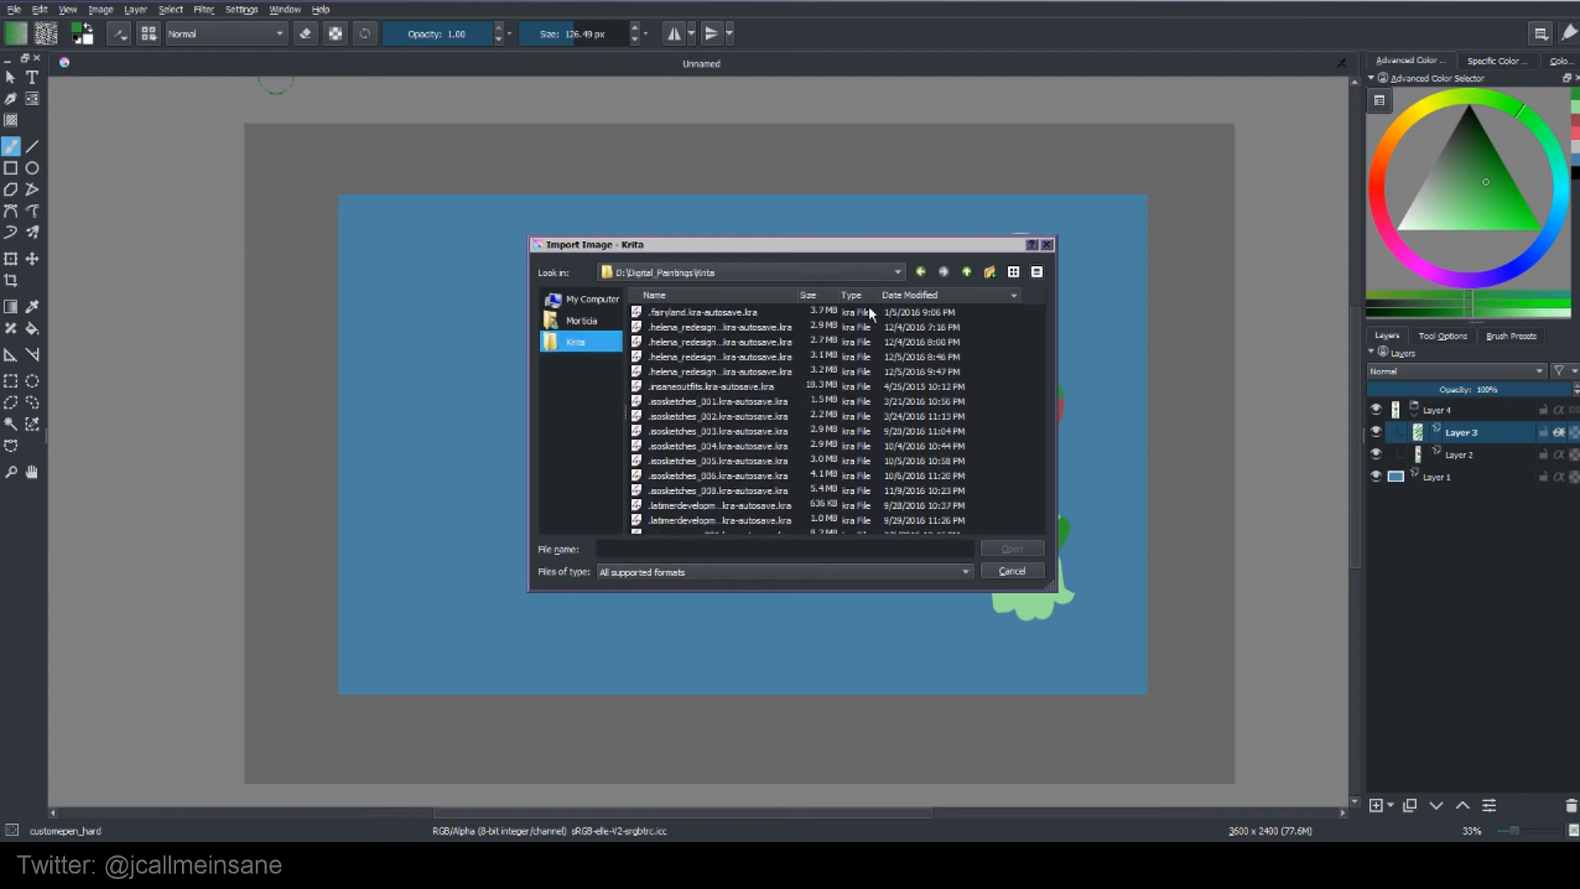
pyautogui.click(918, 296)
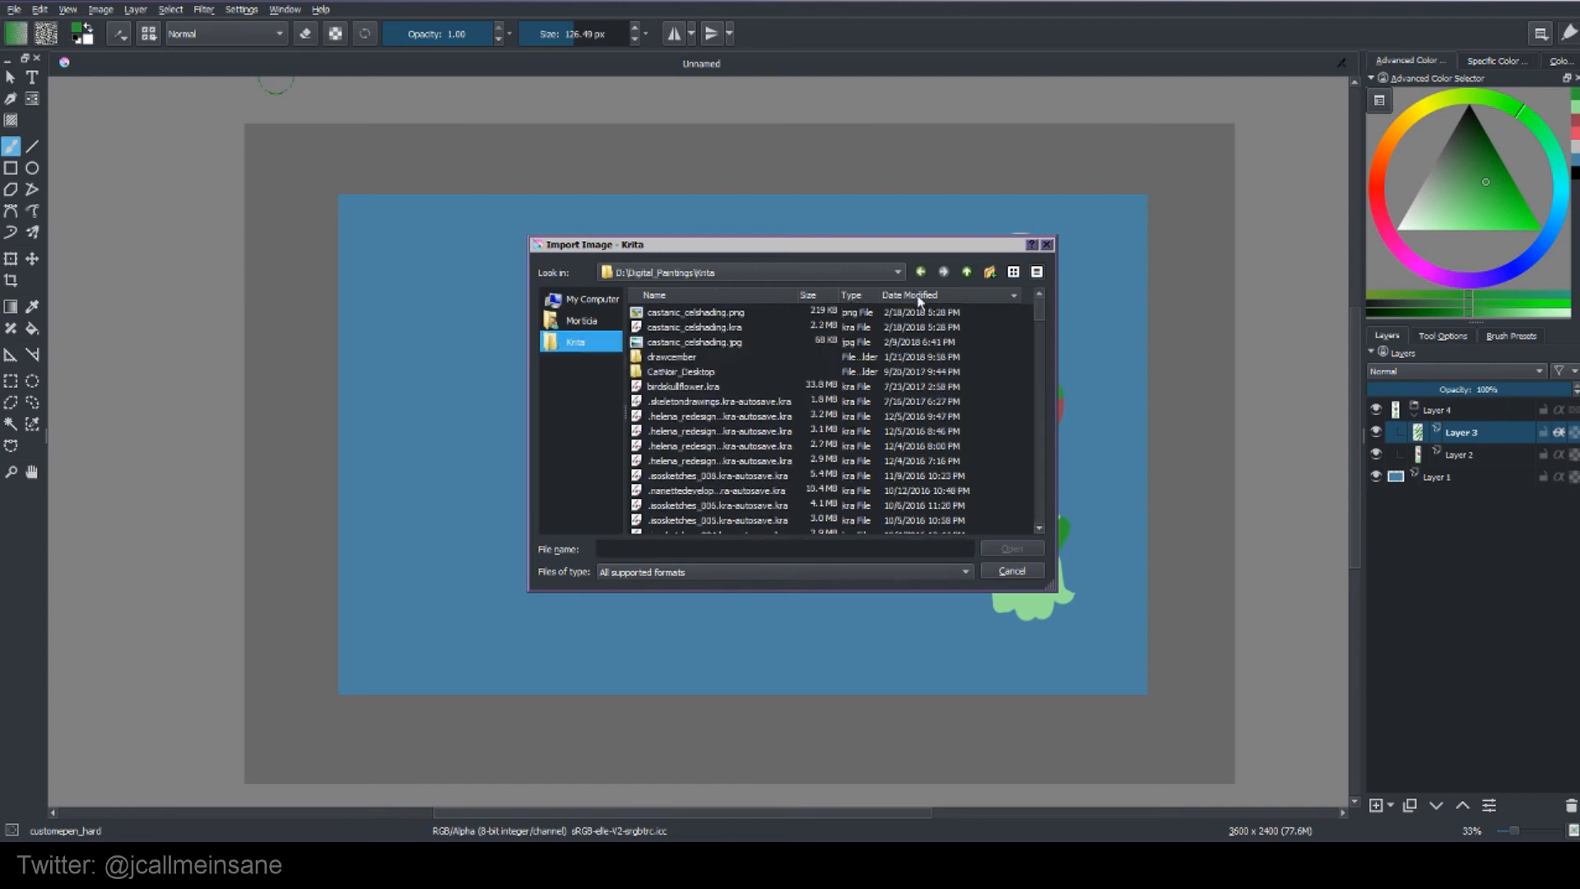
pyautogui.click(920, 298)
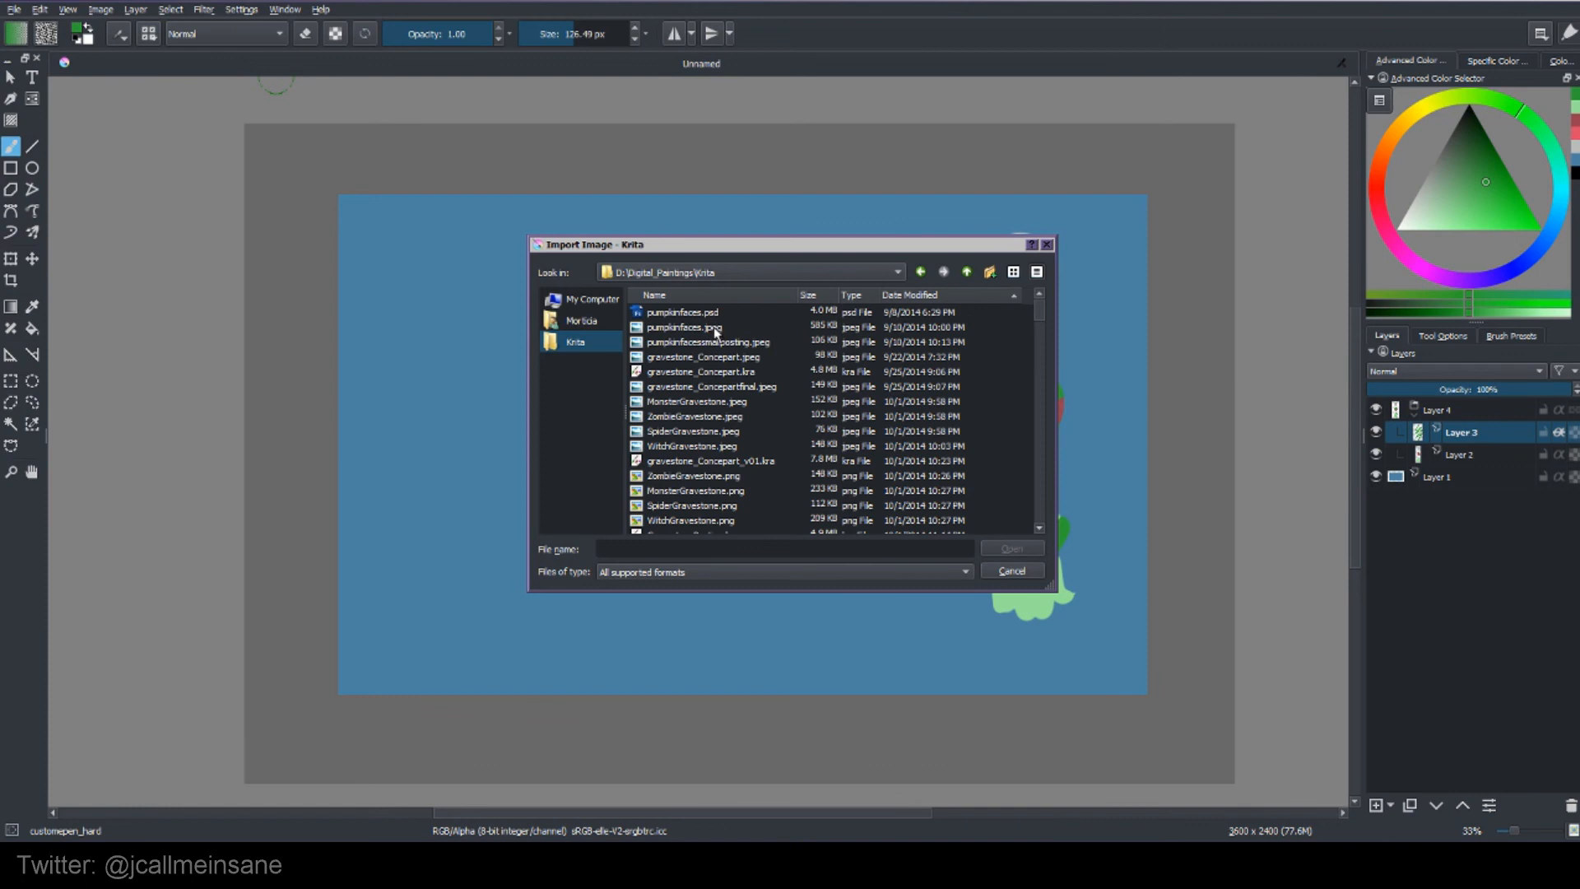
pyautogui.click(713, 327)
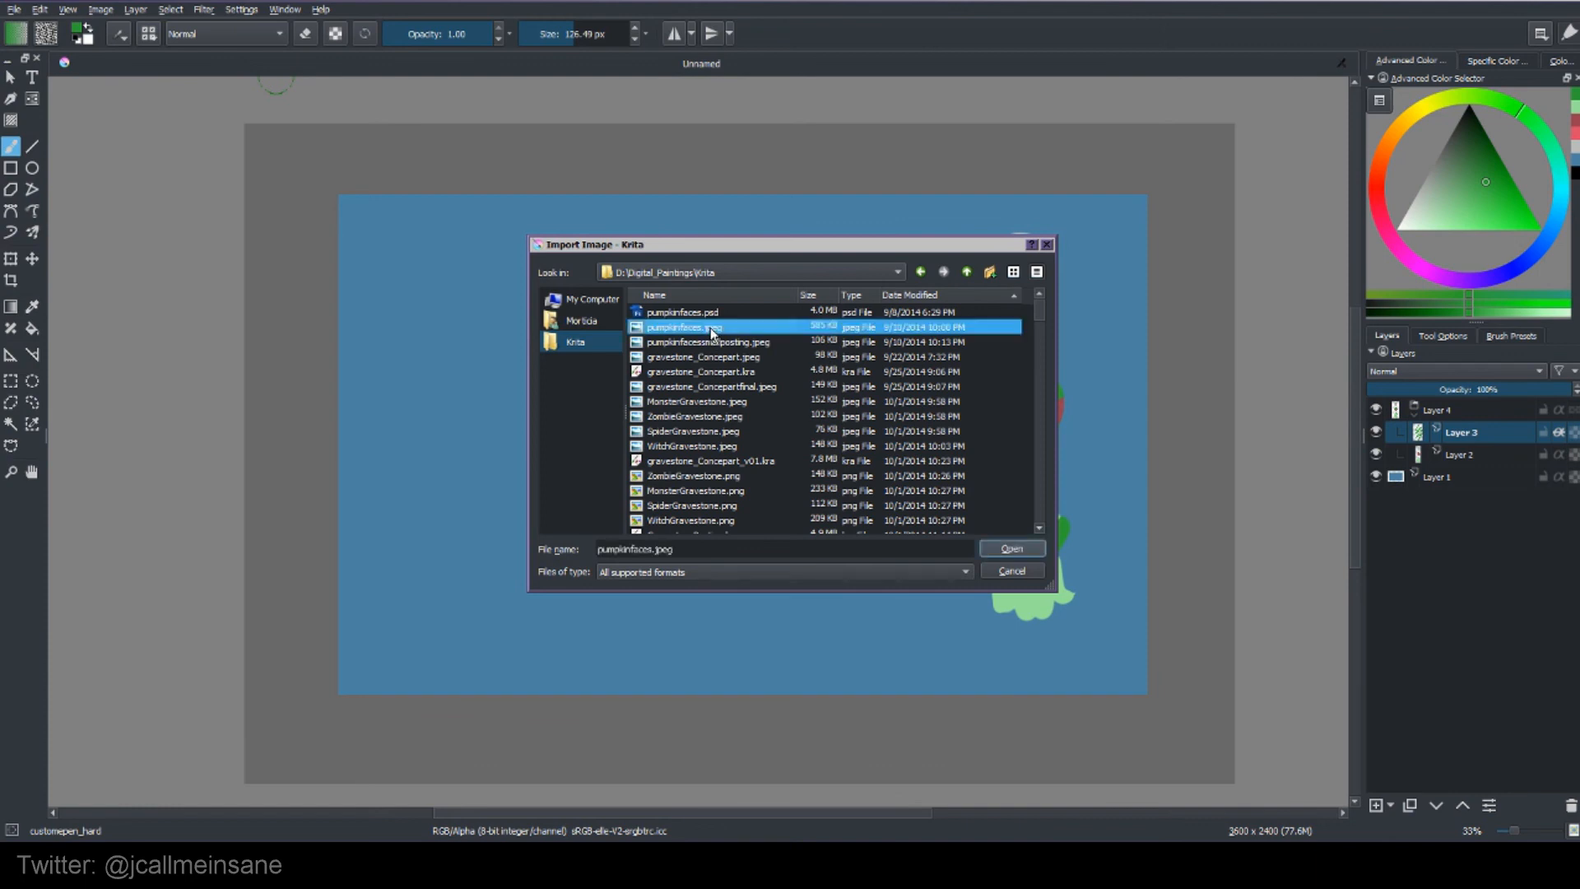
pyautogui.click(1041, 546)
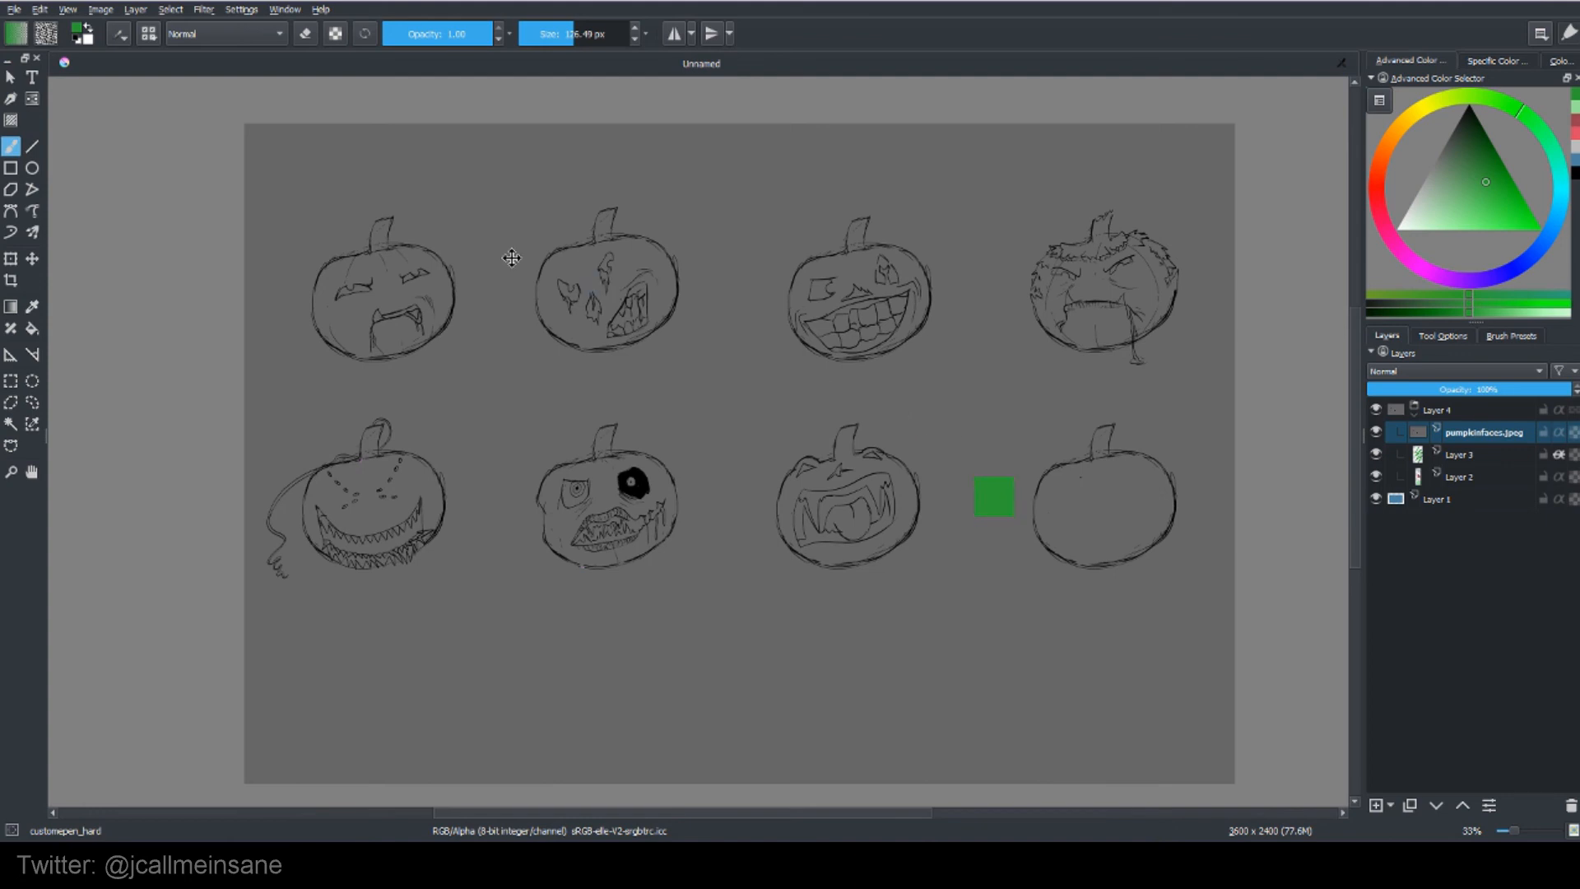
# Scale the imported pumpkin sketch layer to about half size and place it over the blue area beside the three shapes.
pyautogui.hotkey('ctrl', 't')
pyautogui.moveTo(238, 121); pyautogui.dragTo(699, 423)
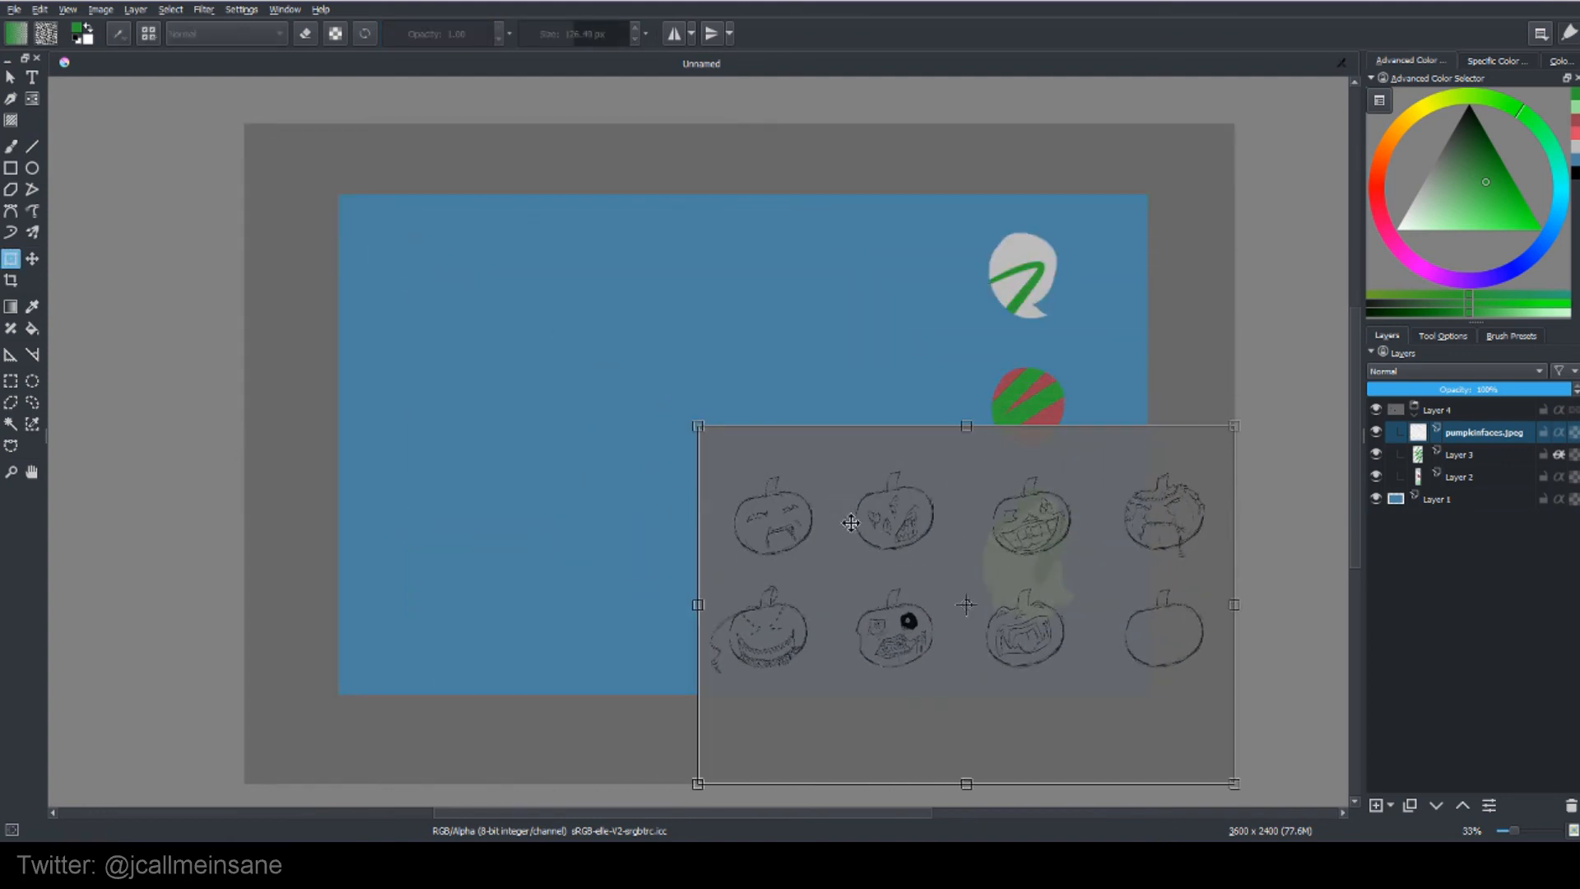
pyautogui.moveTo(891, 531); pyautogui.dragTo(562, 350)
pyautogui.press('Return')
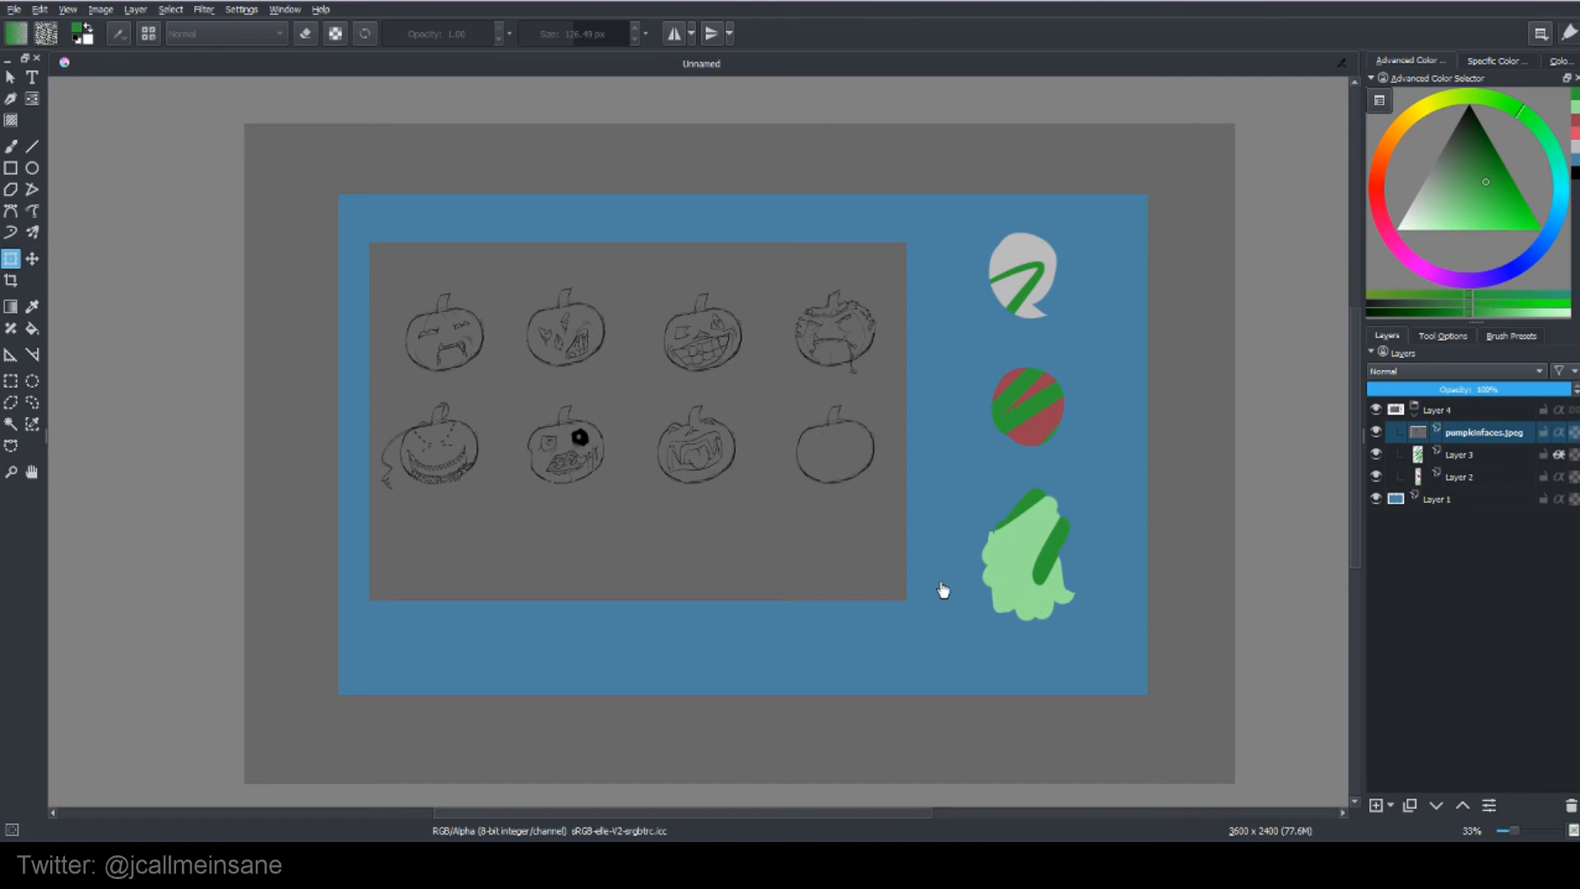
# Try an eraser stroke on the pumpkin sketch layer with the Eraser_circle brush, and undo it.
pyautogui.rightClick(963, 444)
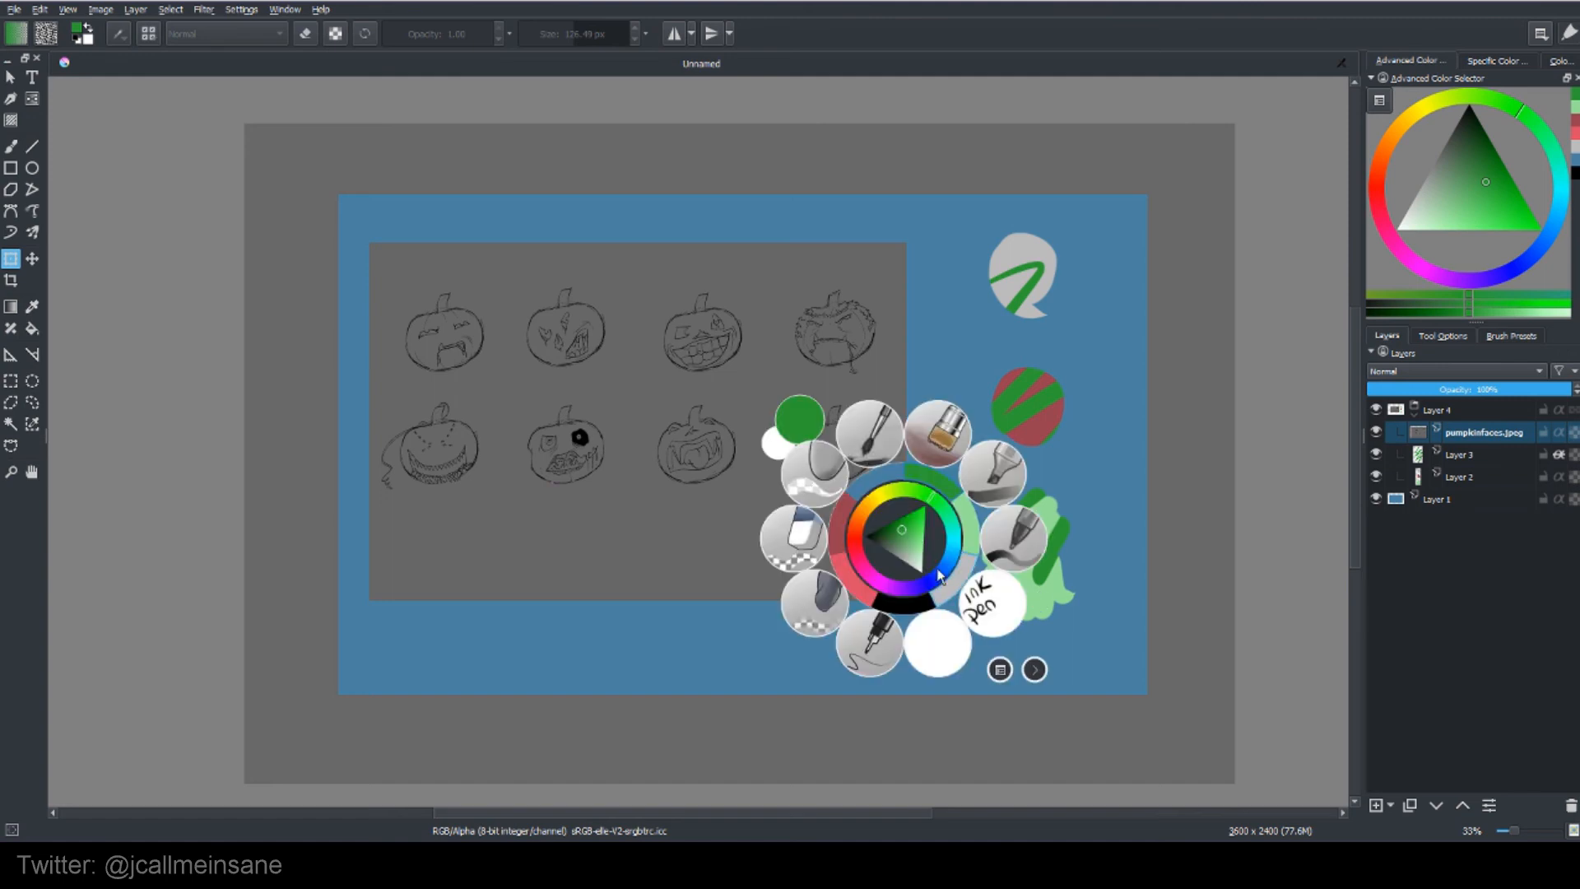
pyautogui.click(965, 578)
pyautogui.hotkey('ctrl', 't')
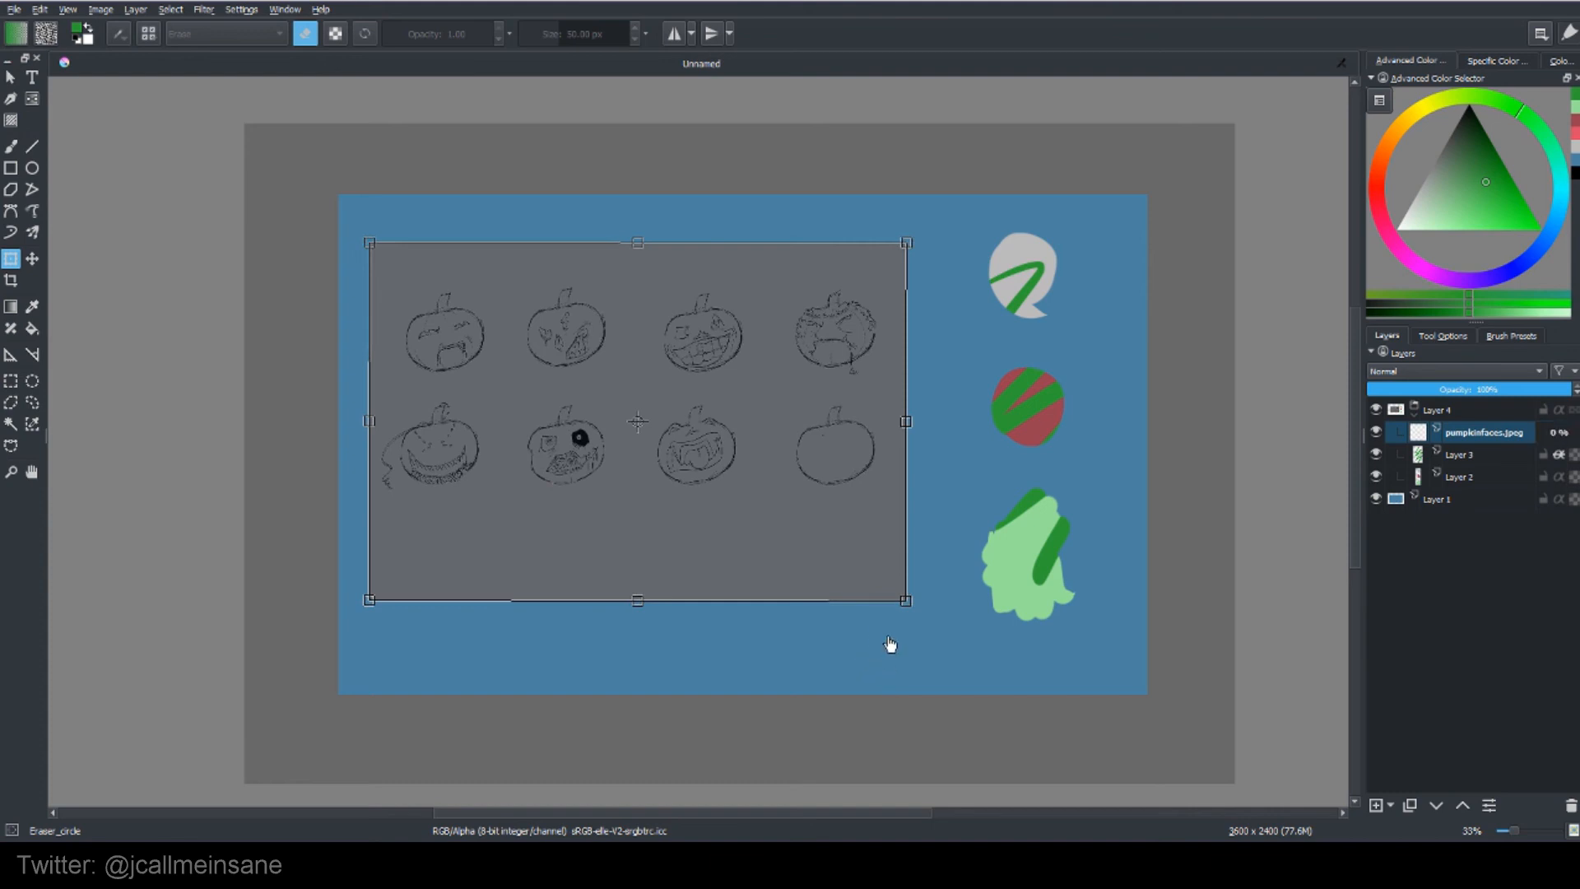
pyautogui.press('b')
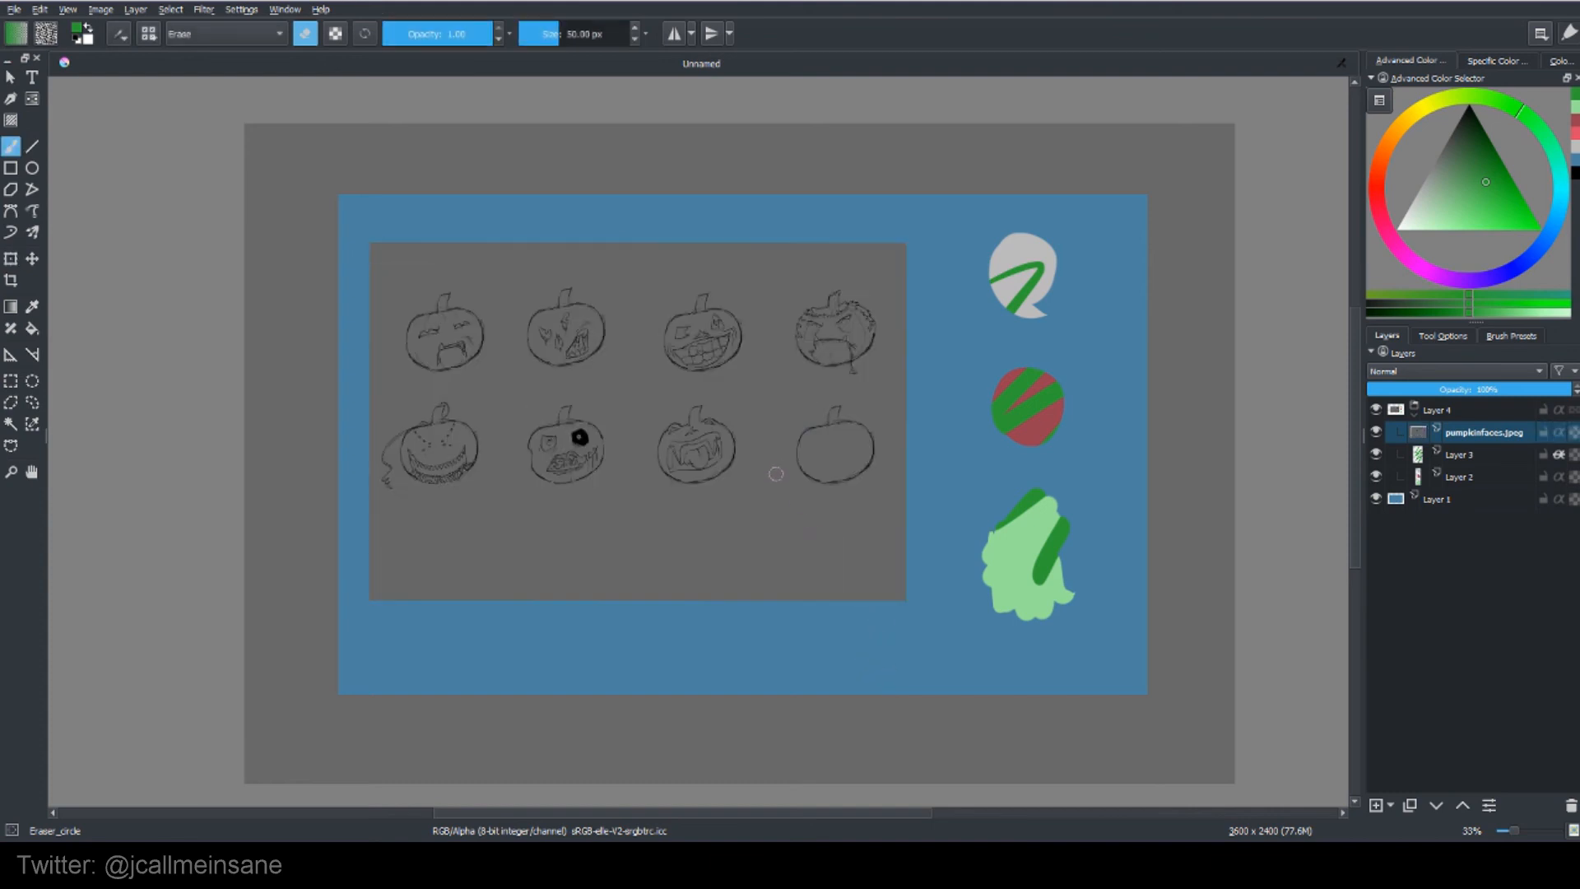
pyautogui.rightClick(807, 501)
pyautogui.click(720, 440)
pyautogui.moveTo(745, 511)
pyautogui.mouseDown()
pyautogui.moveTo(798, 527)
pyautogui.moveTo(872, 510)
pyautogui.moveTo(901, 575)
pyautogui.moveTo(741, 594)
pyautogui.mouseUp()
pyautogui.hotkey('ctrl', 'z')
pyautogui.click(134, 10)
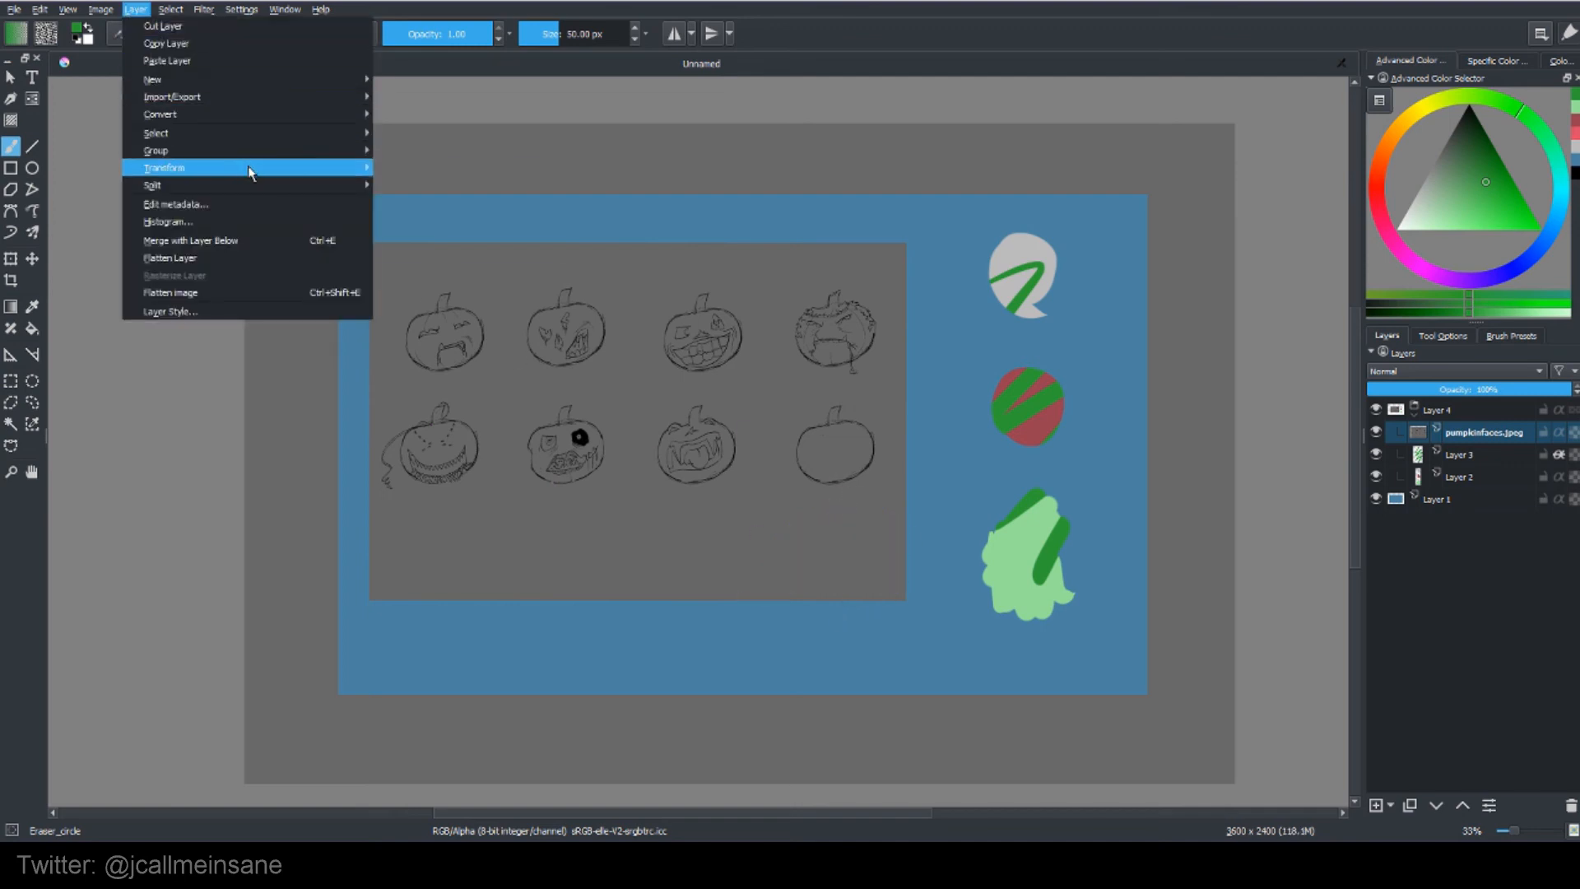
pyautogui.moveTo(277, 173)
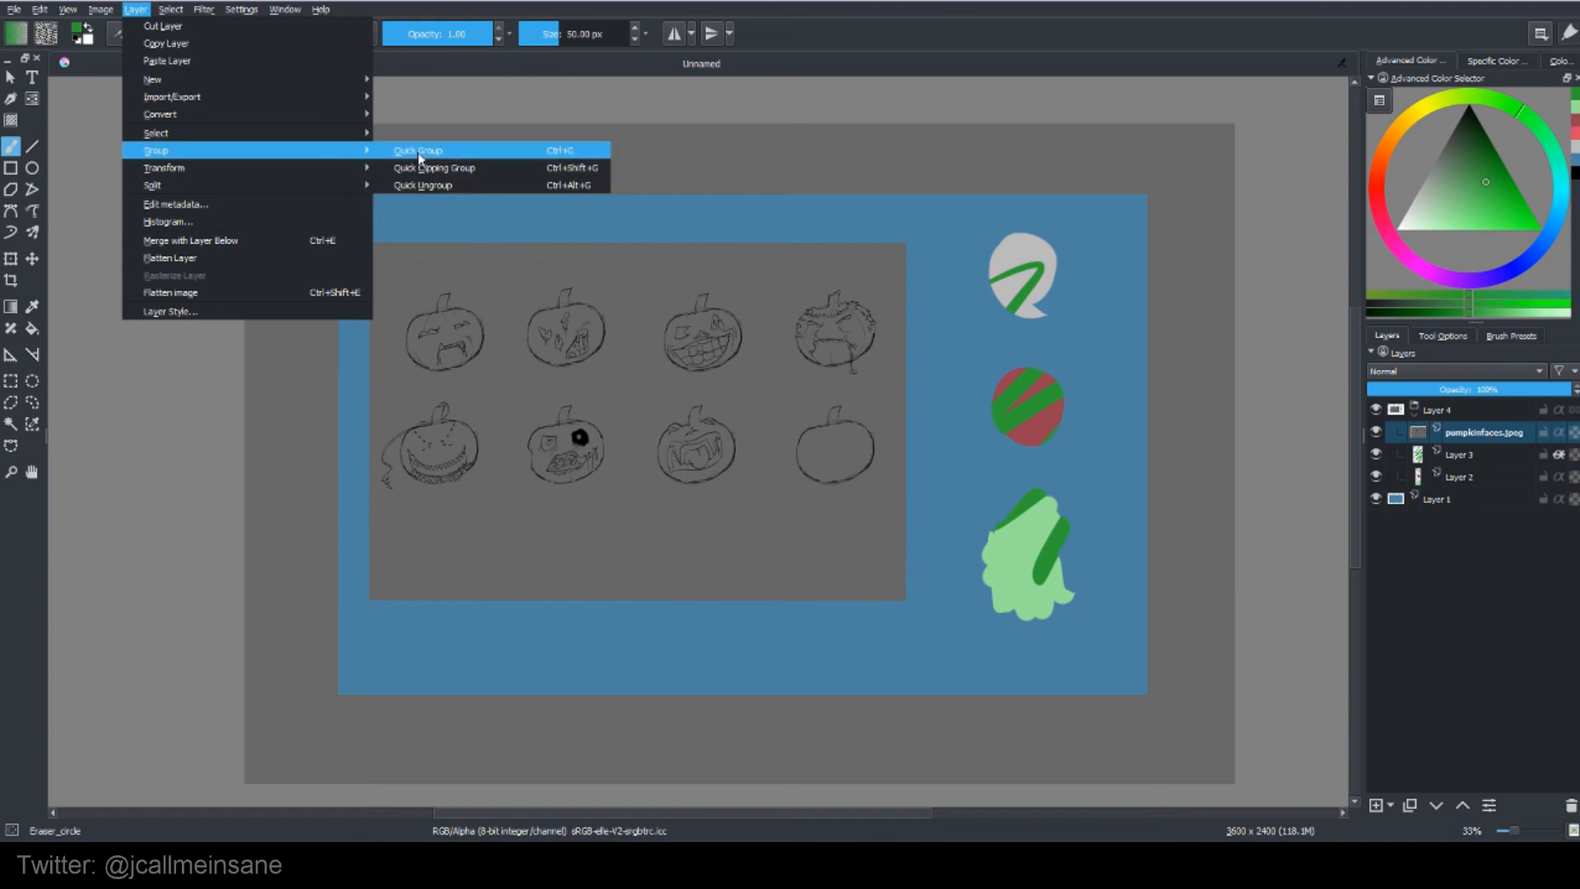
pyautogui.click(756, 99)
pyautogui.hotkey('ctrl', 't')
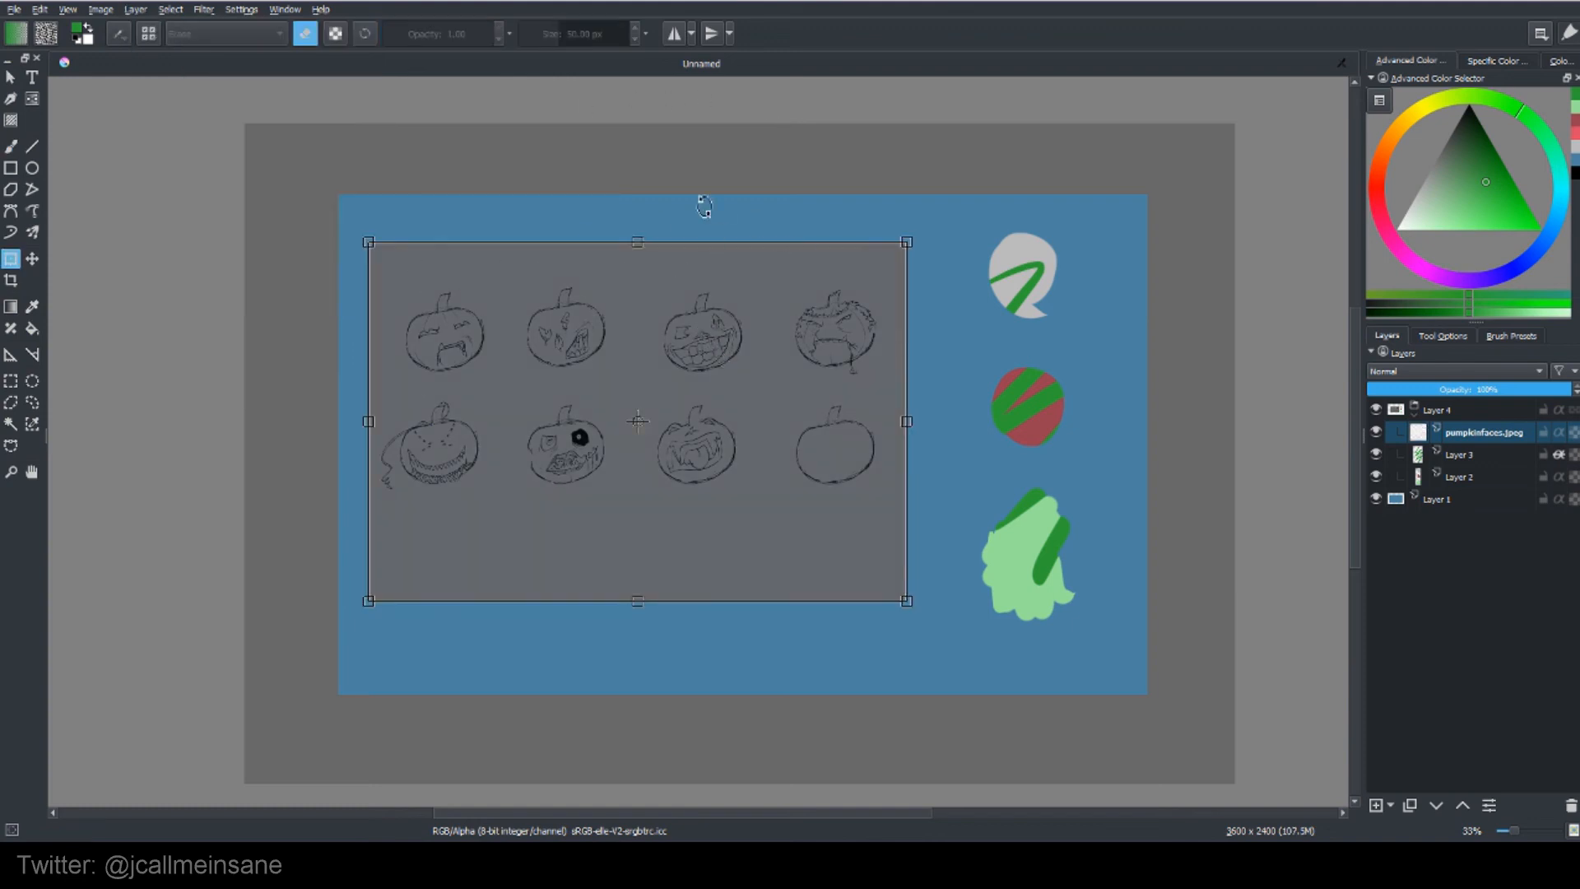
pyautogui.press('Return')
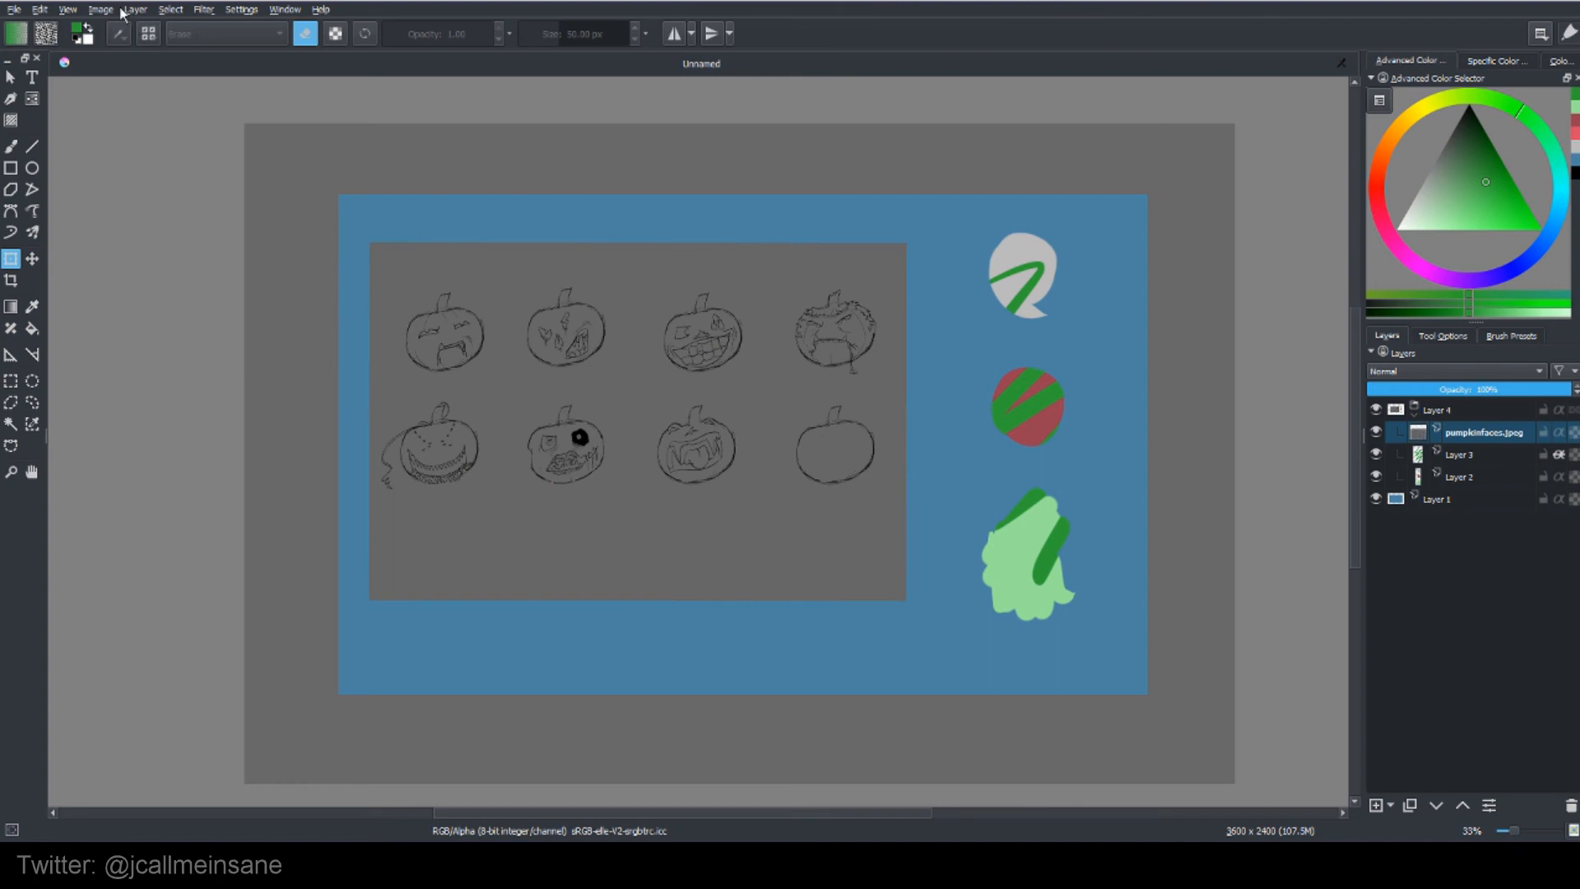
# Mirror the pumpkin sketch layer horizontally.
pyautogui.click(136, 9)
pyautogui.moveTo(243, 168)
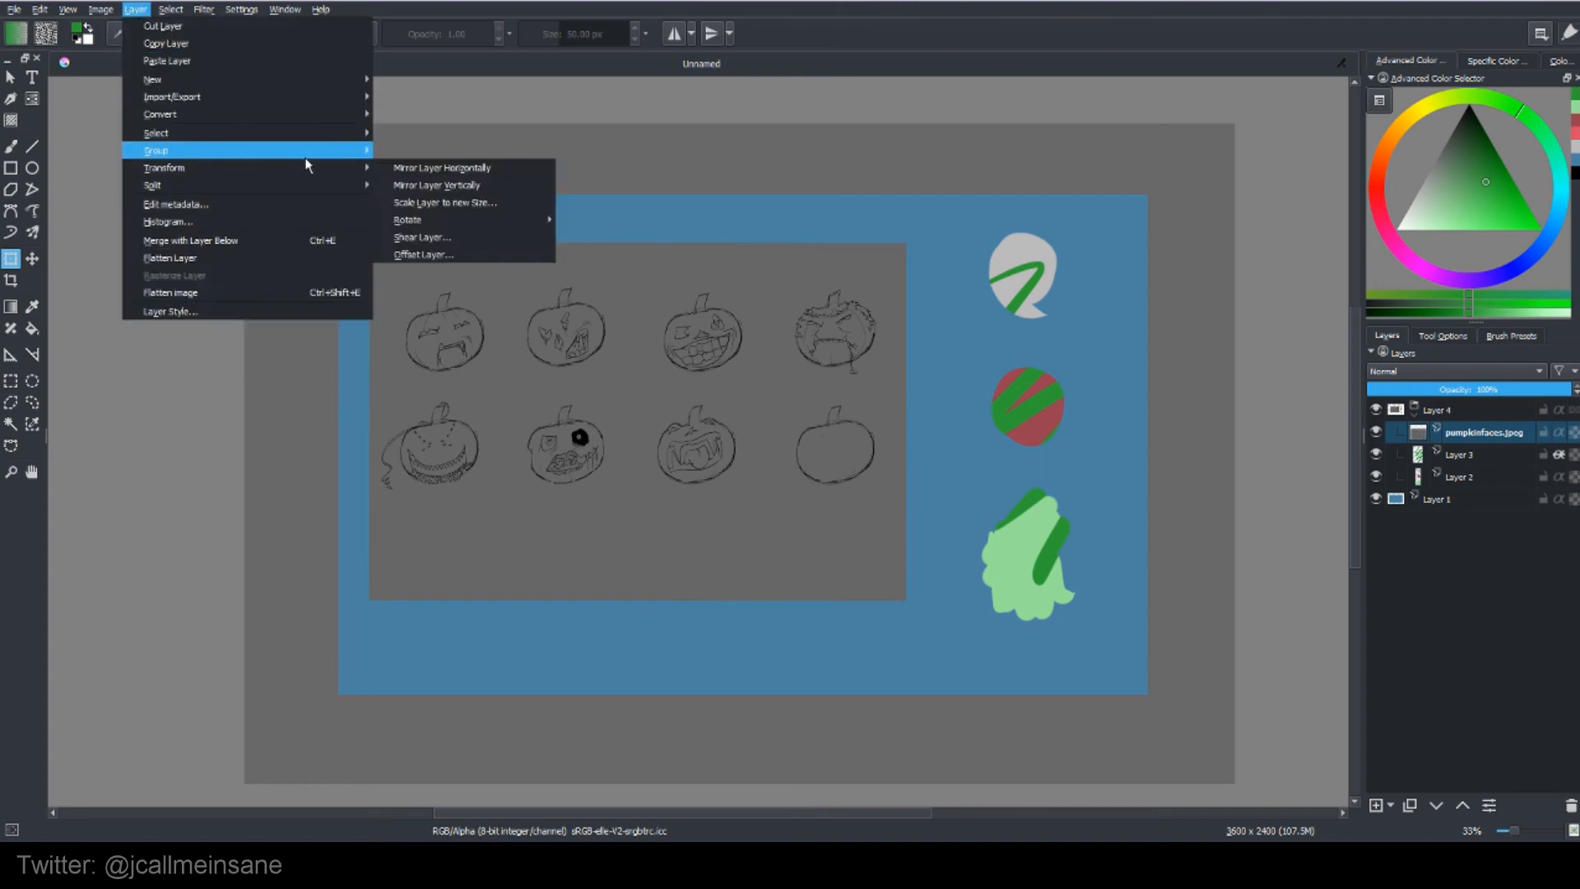
pyautogui.click(490, 168)
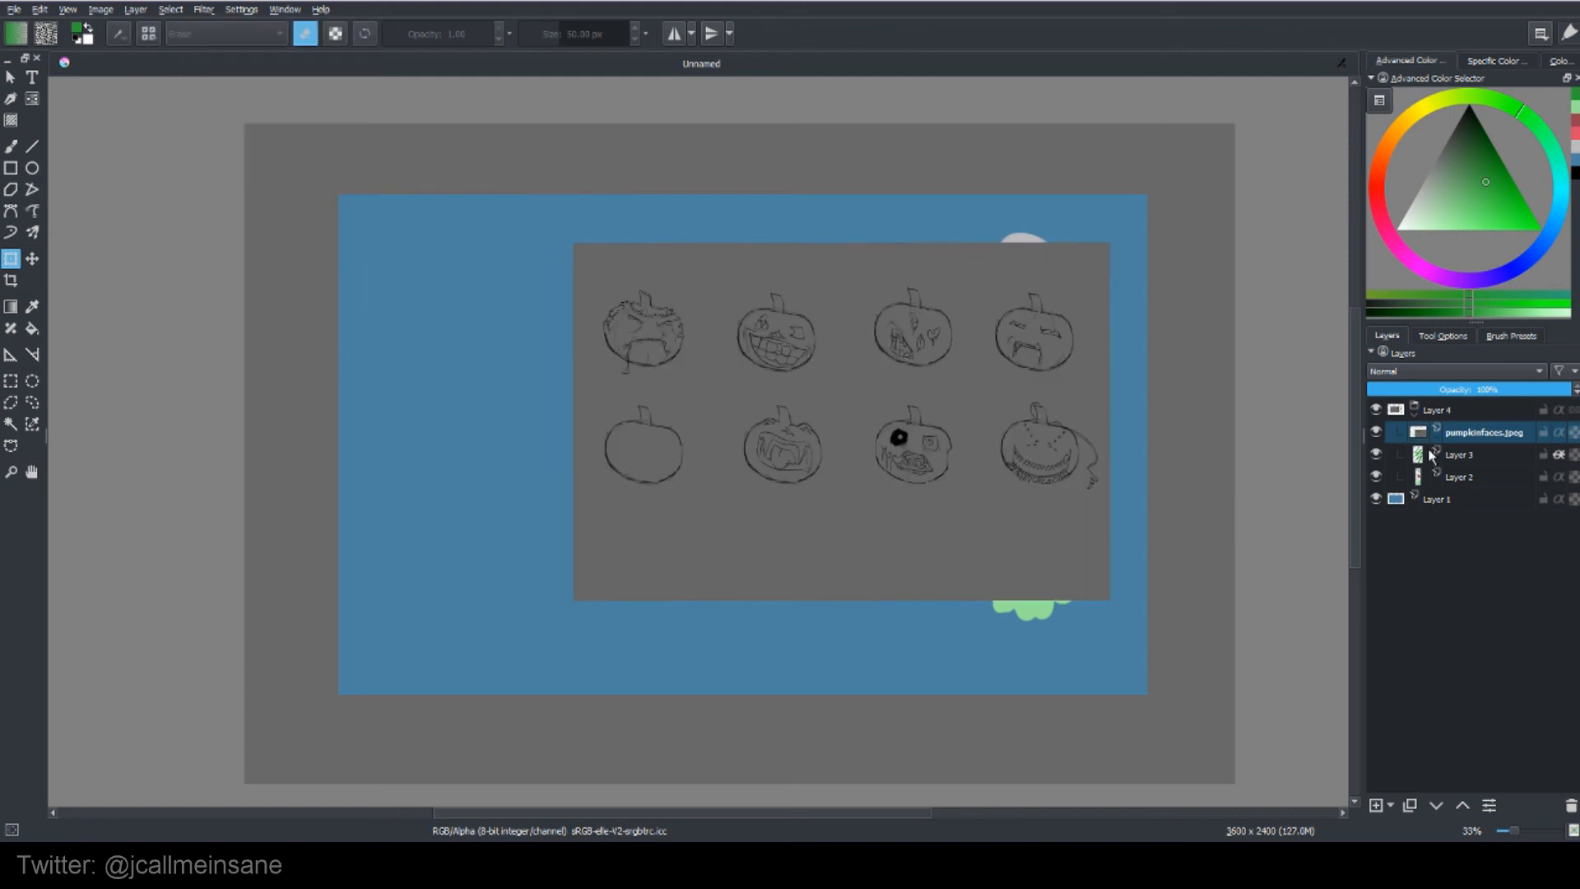
# Mirror Layer 3 vertically, and mirror it vertically again to restore its orientation.
pyautogui.click(1467, 459)
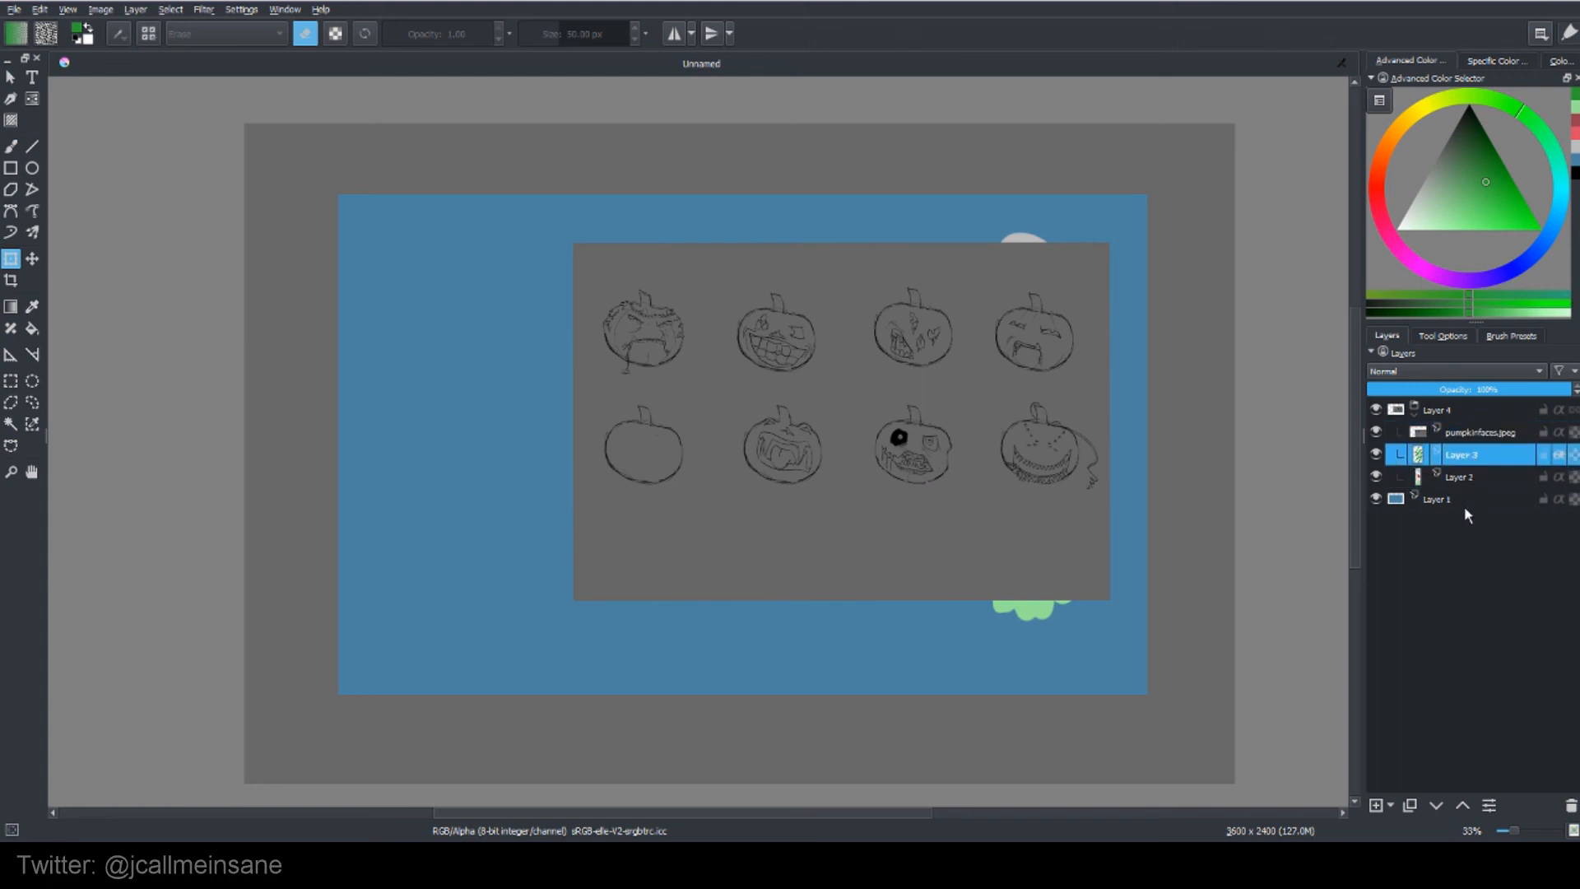
pyautogui.moveTo(1423, 424)
pyautogui.click(136, 9)
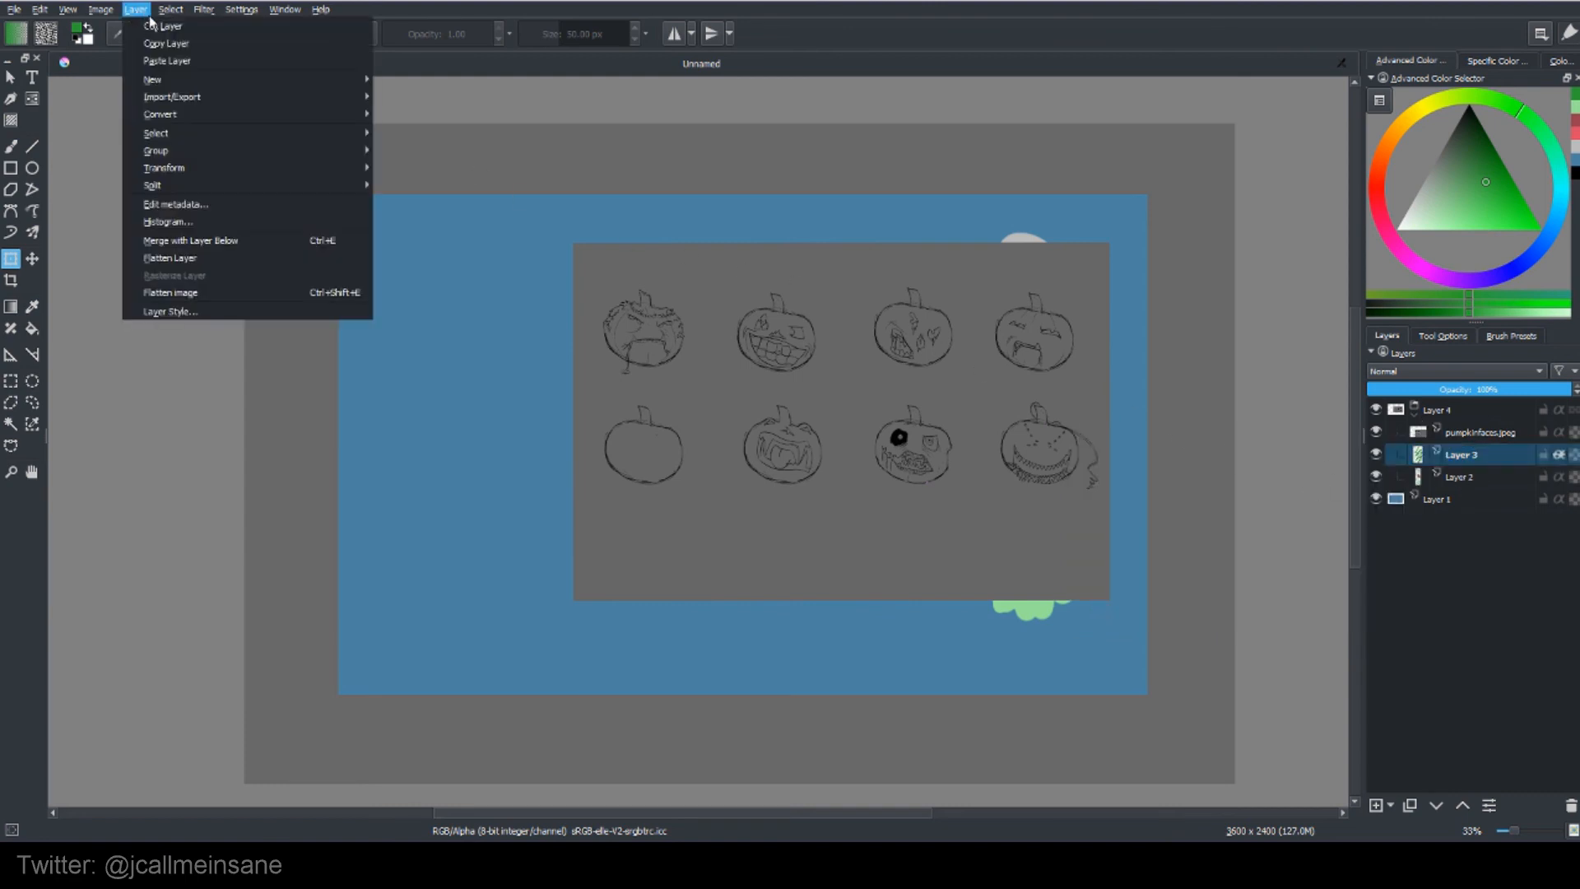
pyautogui.moveTo(217, 167)
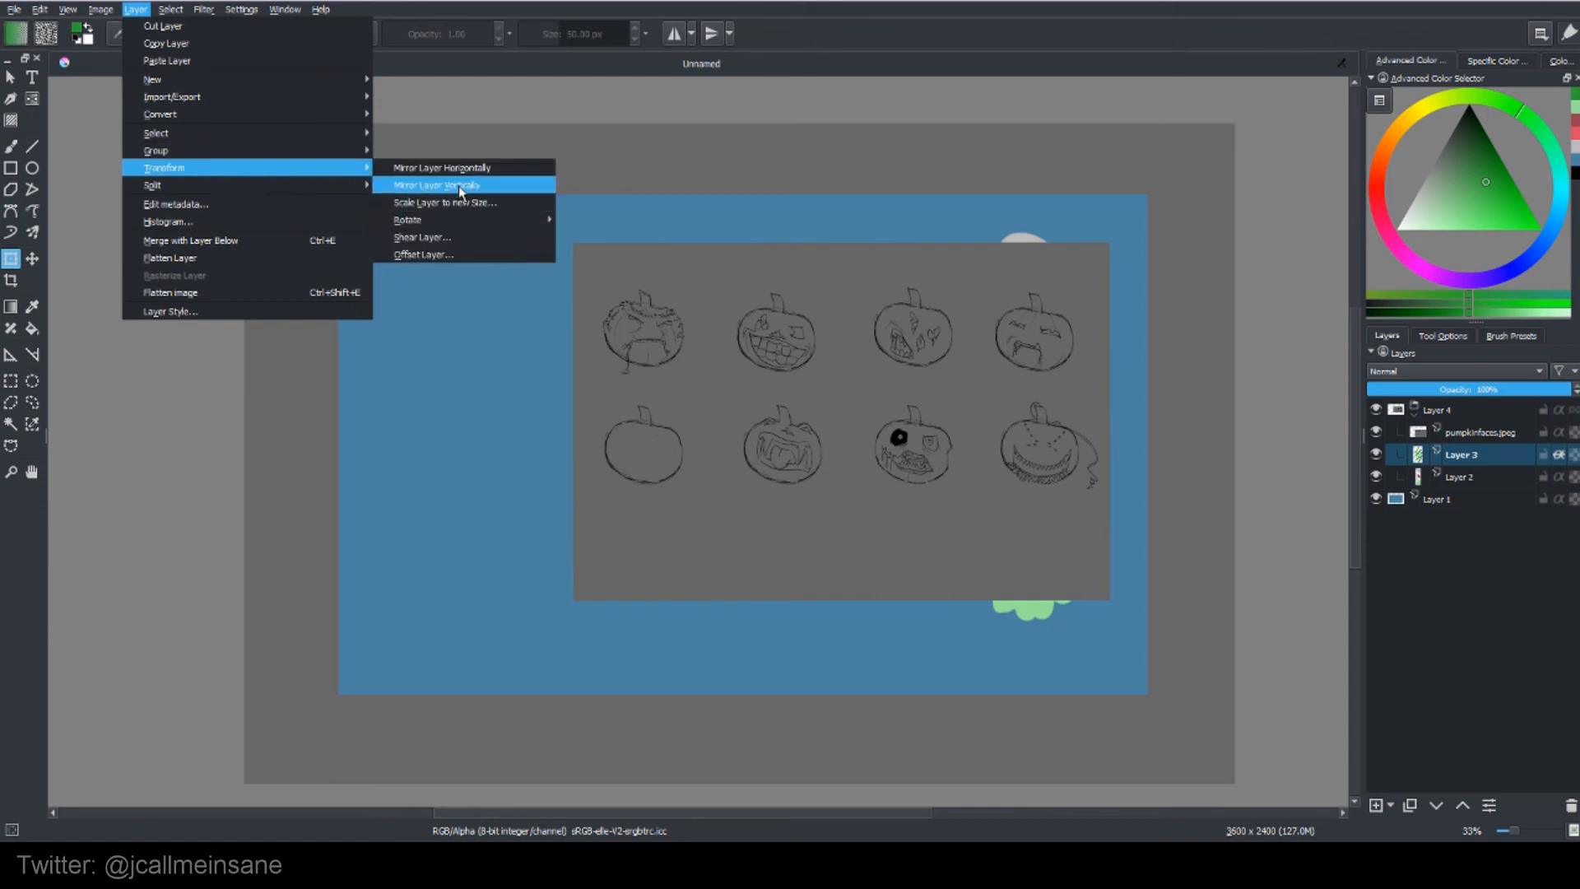
pyautogui.click(424, 186)
pyautogui.click(135, 9)
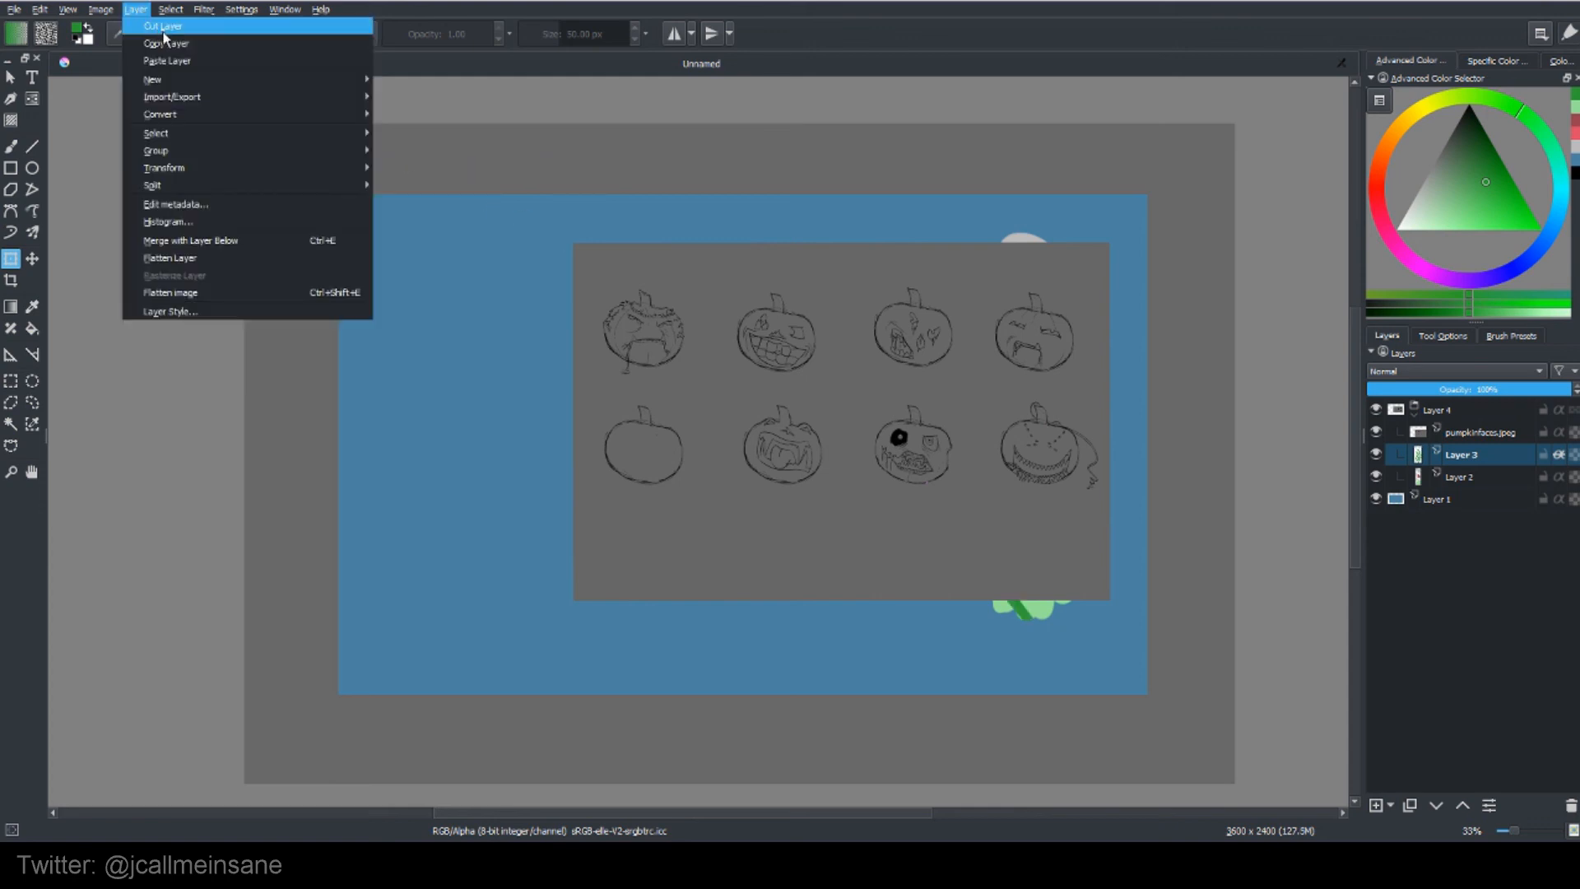
pyautogui.moveTo(253, 167)
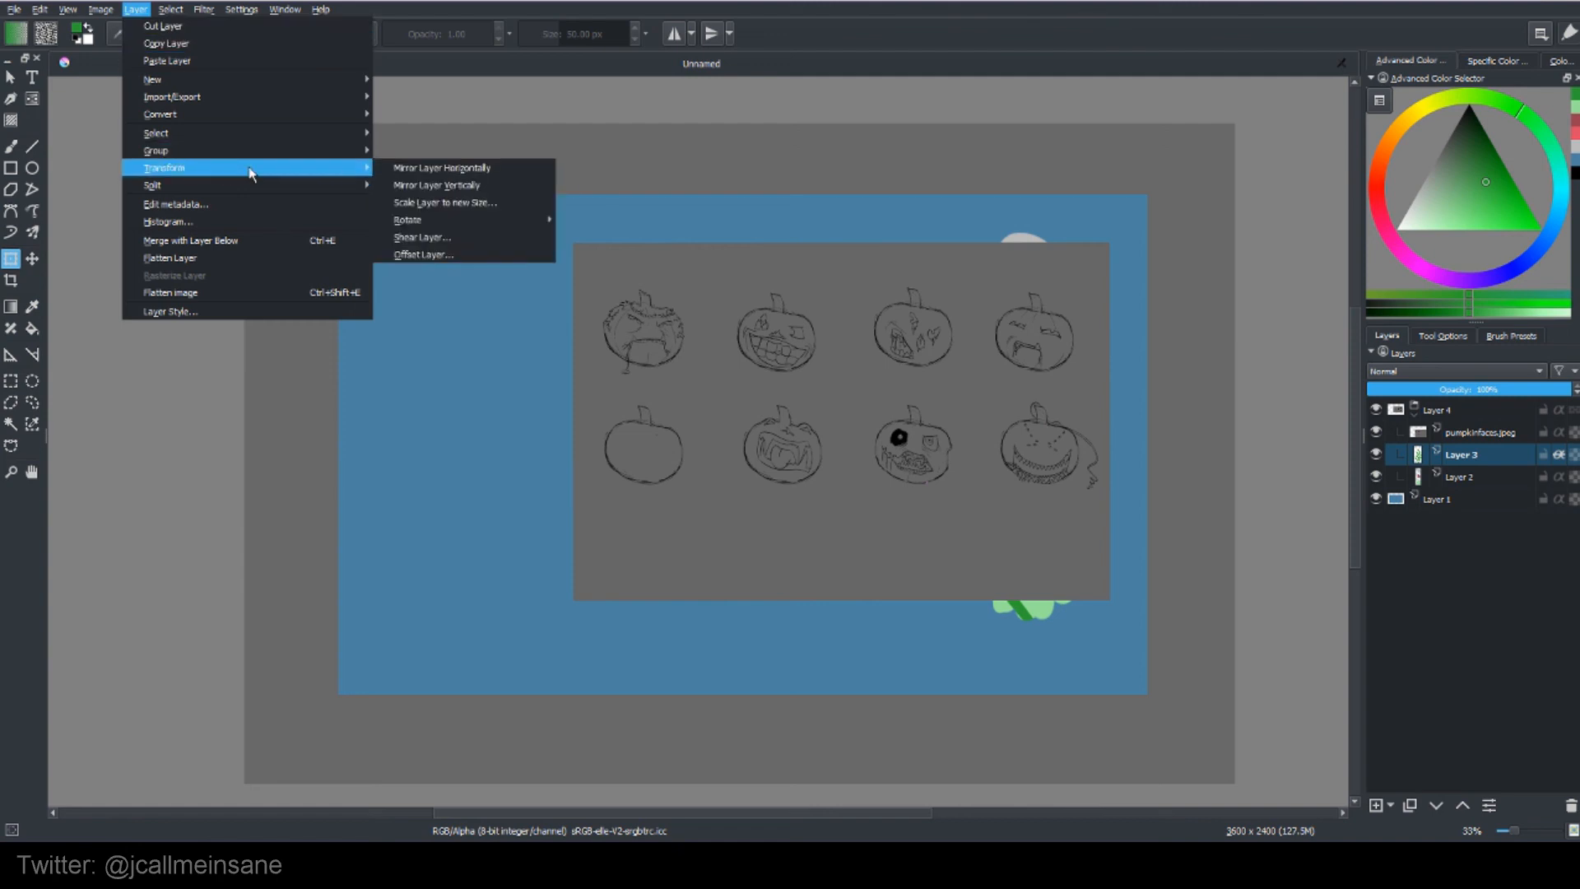
pyautogui.click(458, 186)
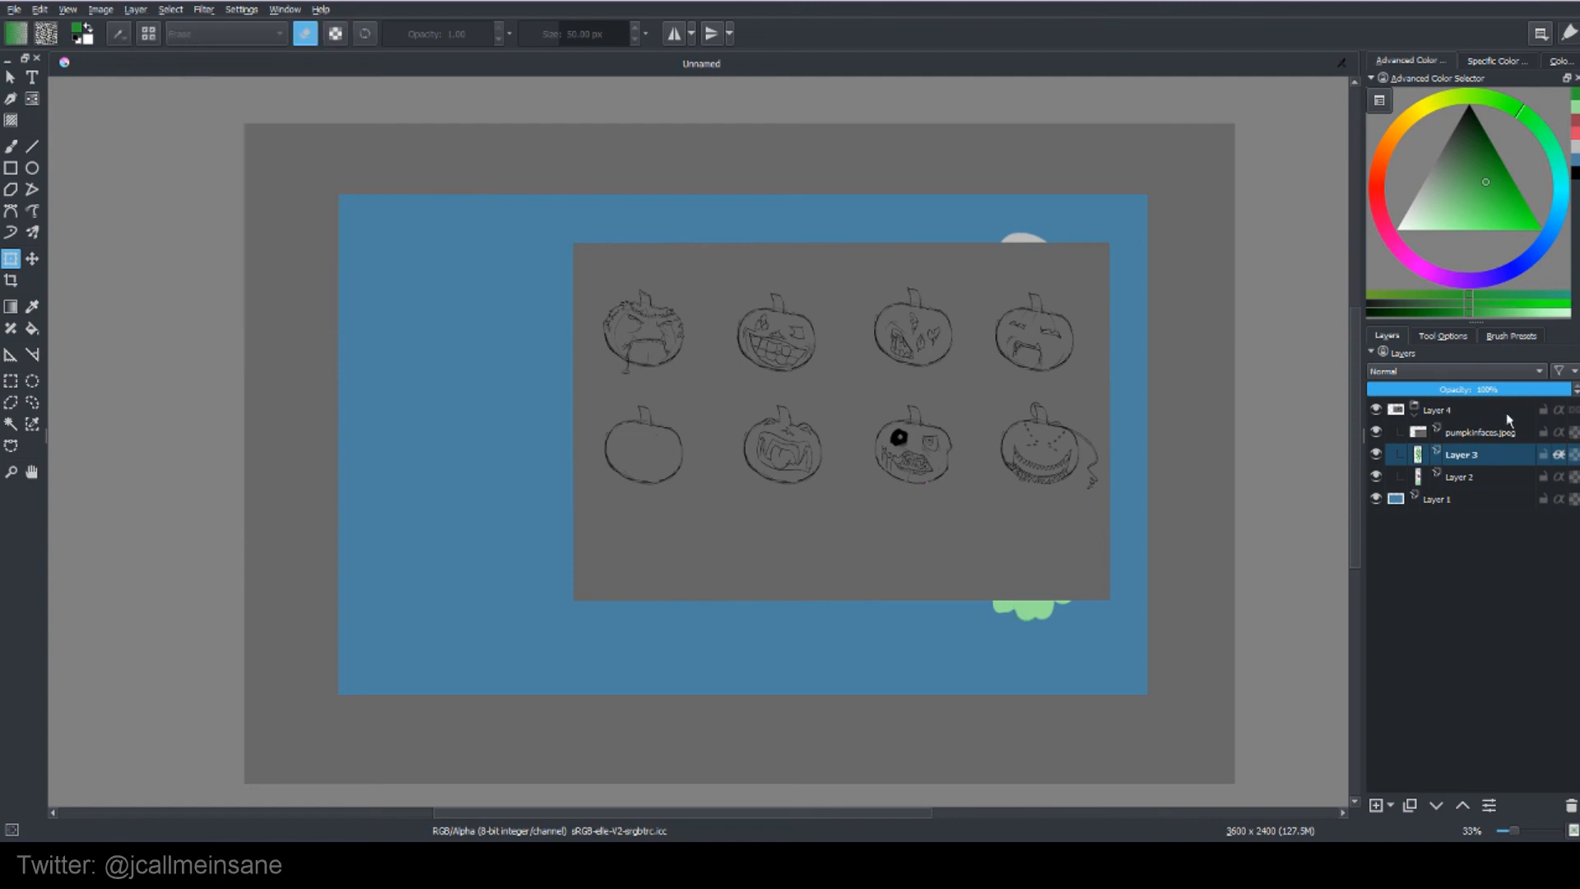
# Mirror the pumpkin sketch layer vertically.
pyautogui.click(1485, 431)
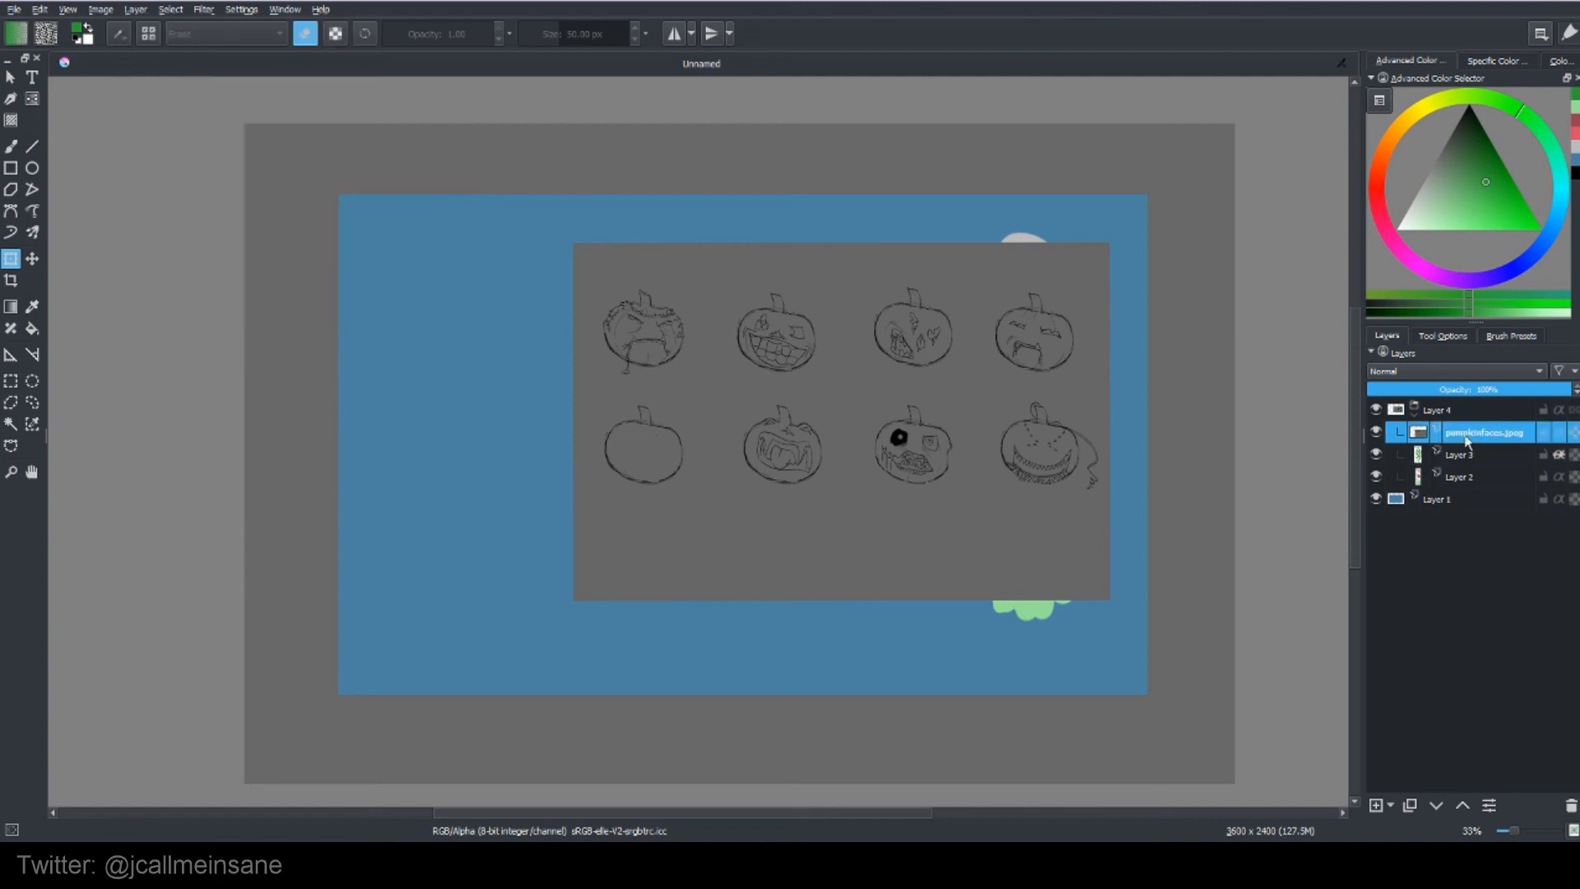
pyautogui.click(135, 9)
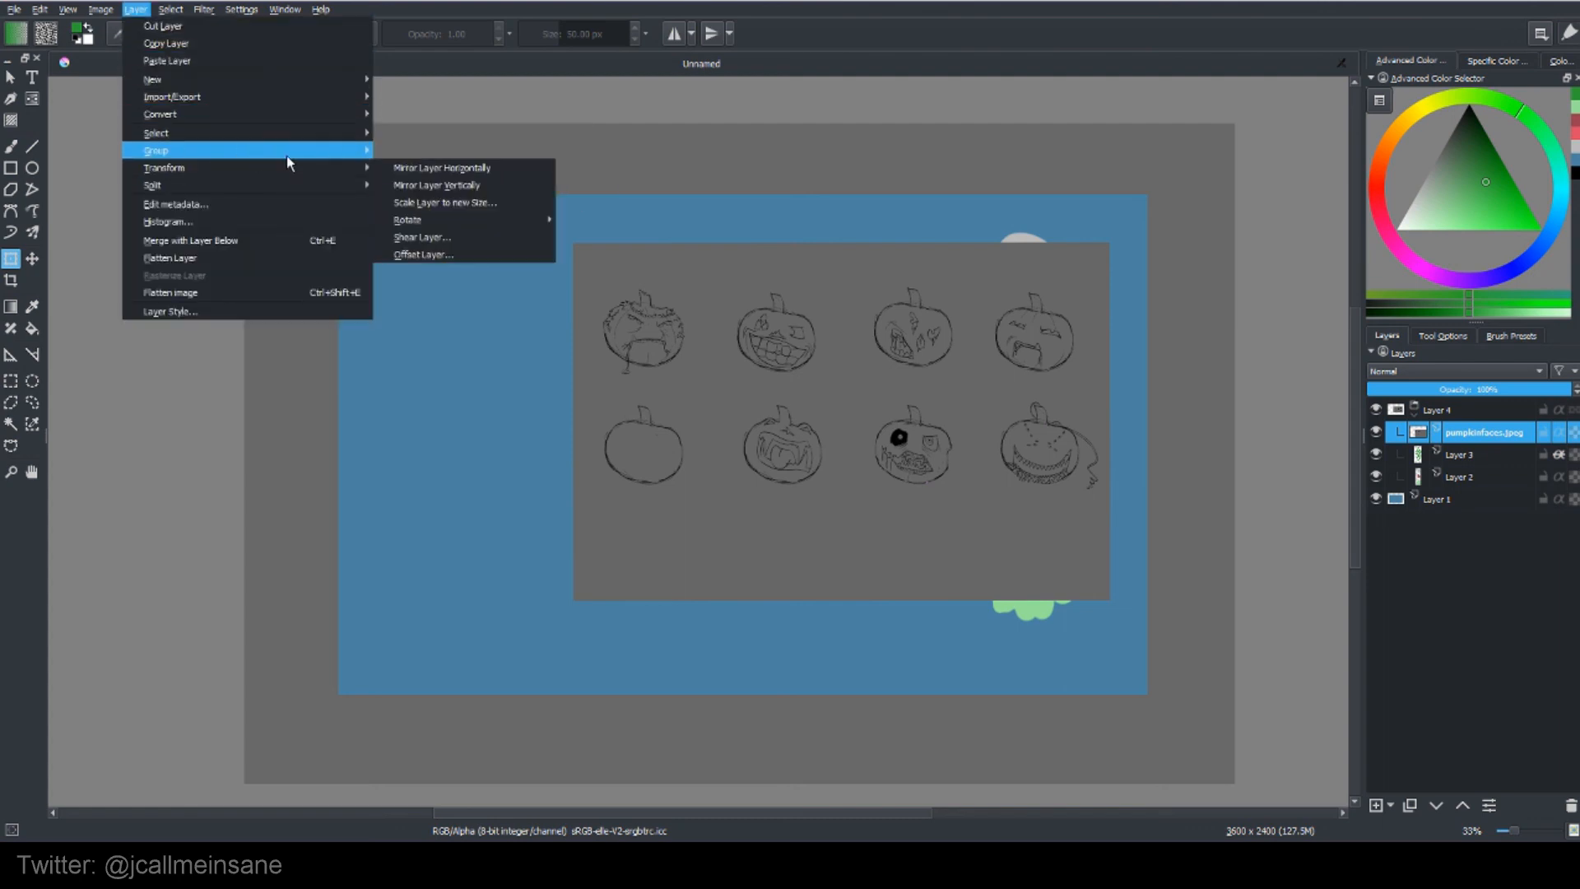
pyautogui.click(438, 185)
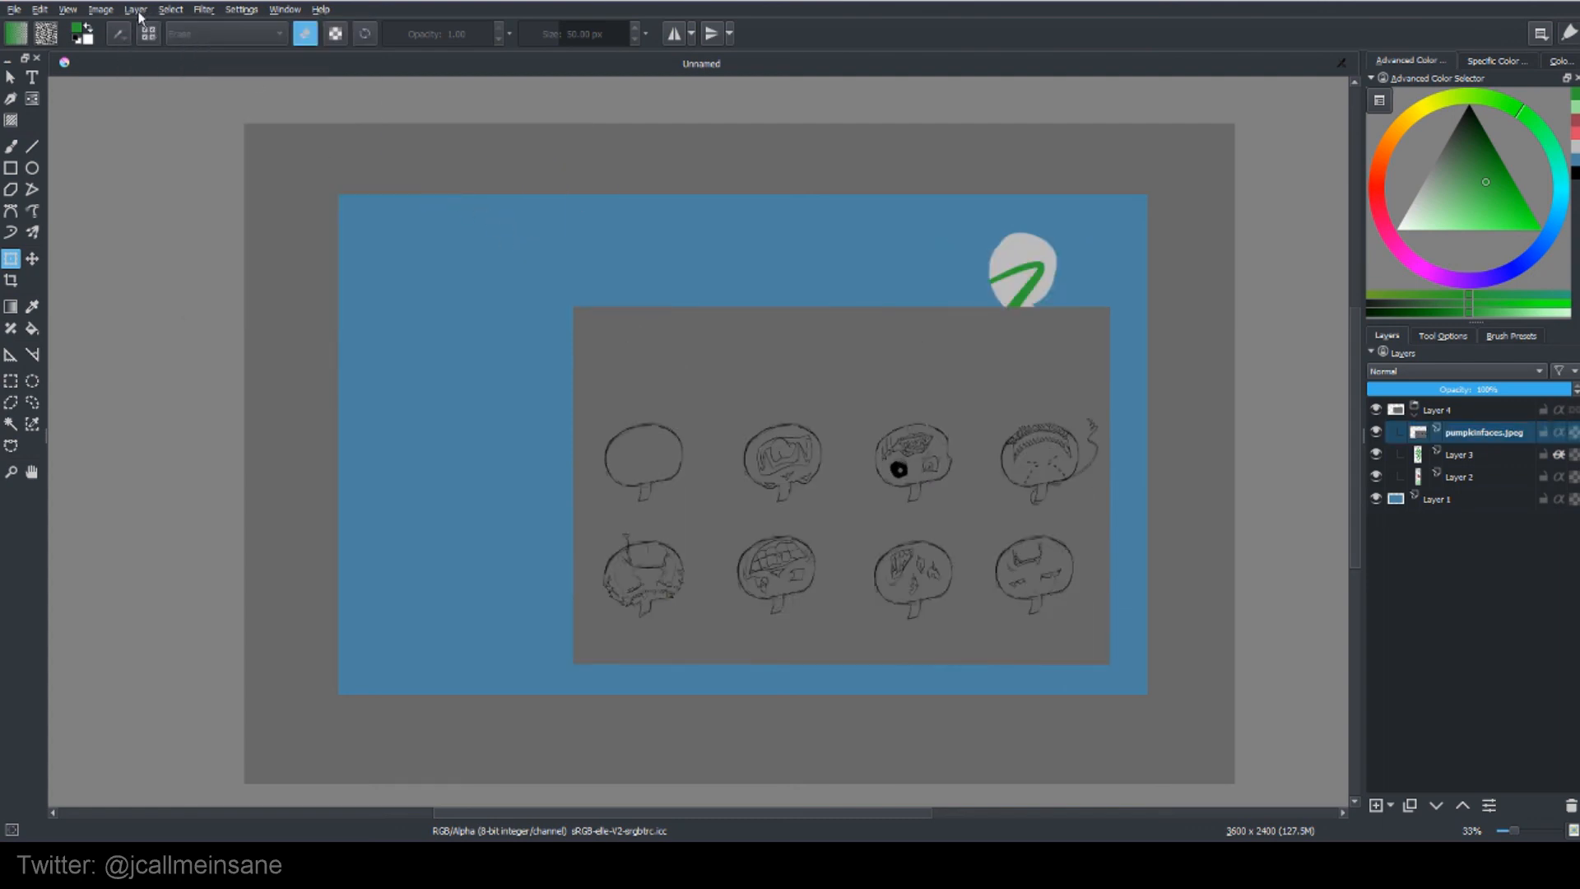
# Try shearing the pumpkin sketch layer horizontally, and undo the shear.
pyautogui.click(101, 9)
pyautogui.moveTo(194, 140)
pyautogui.moveTo(136, 9)
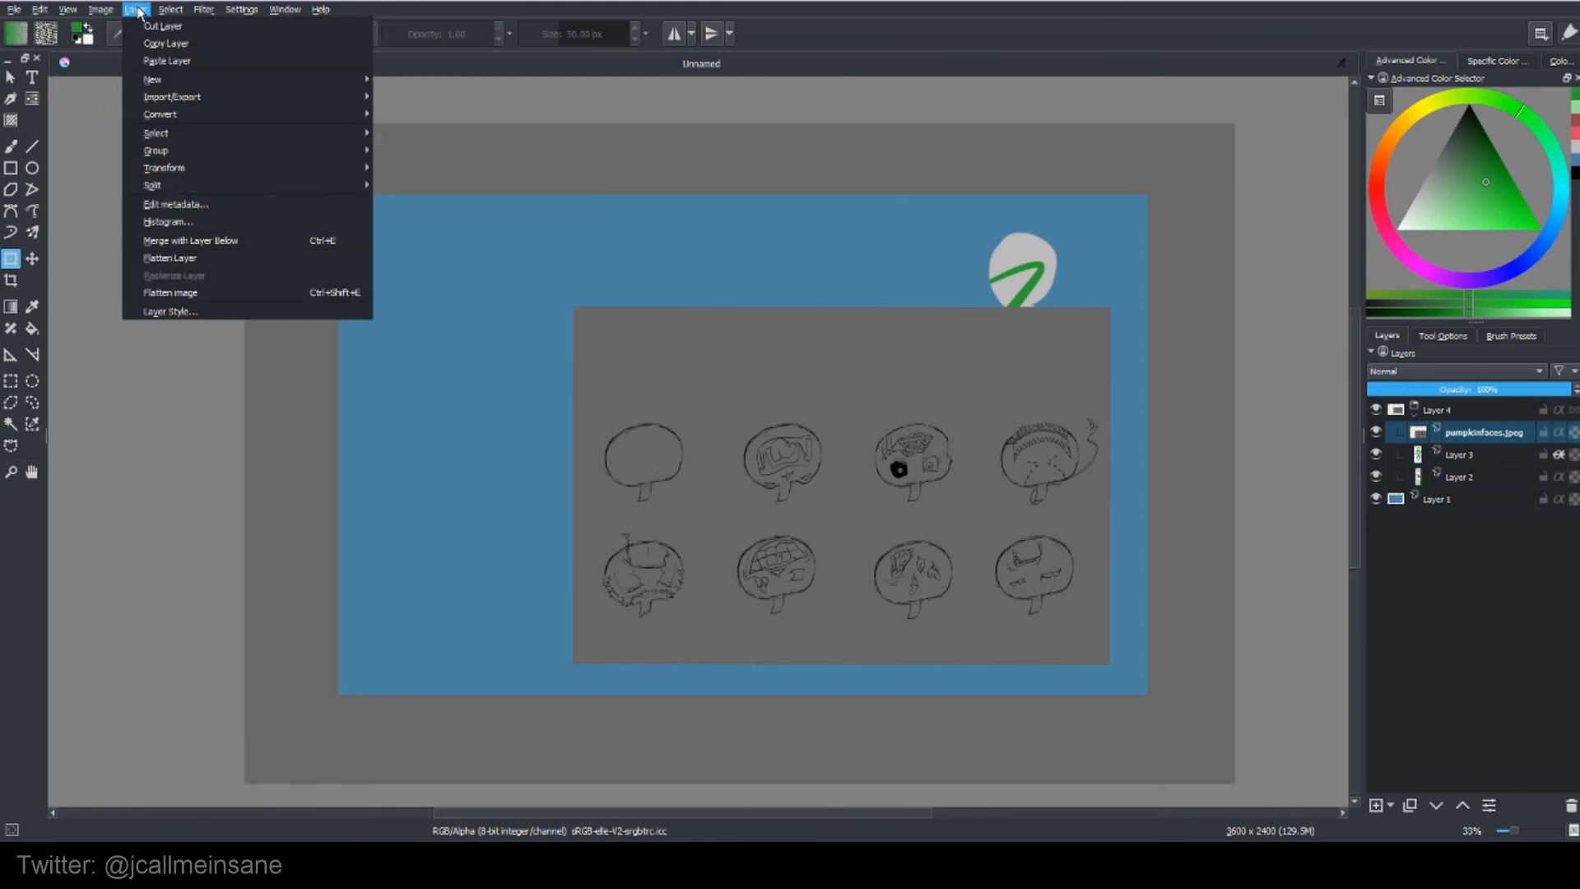
pyautogui.moveTo(332, 175)
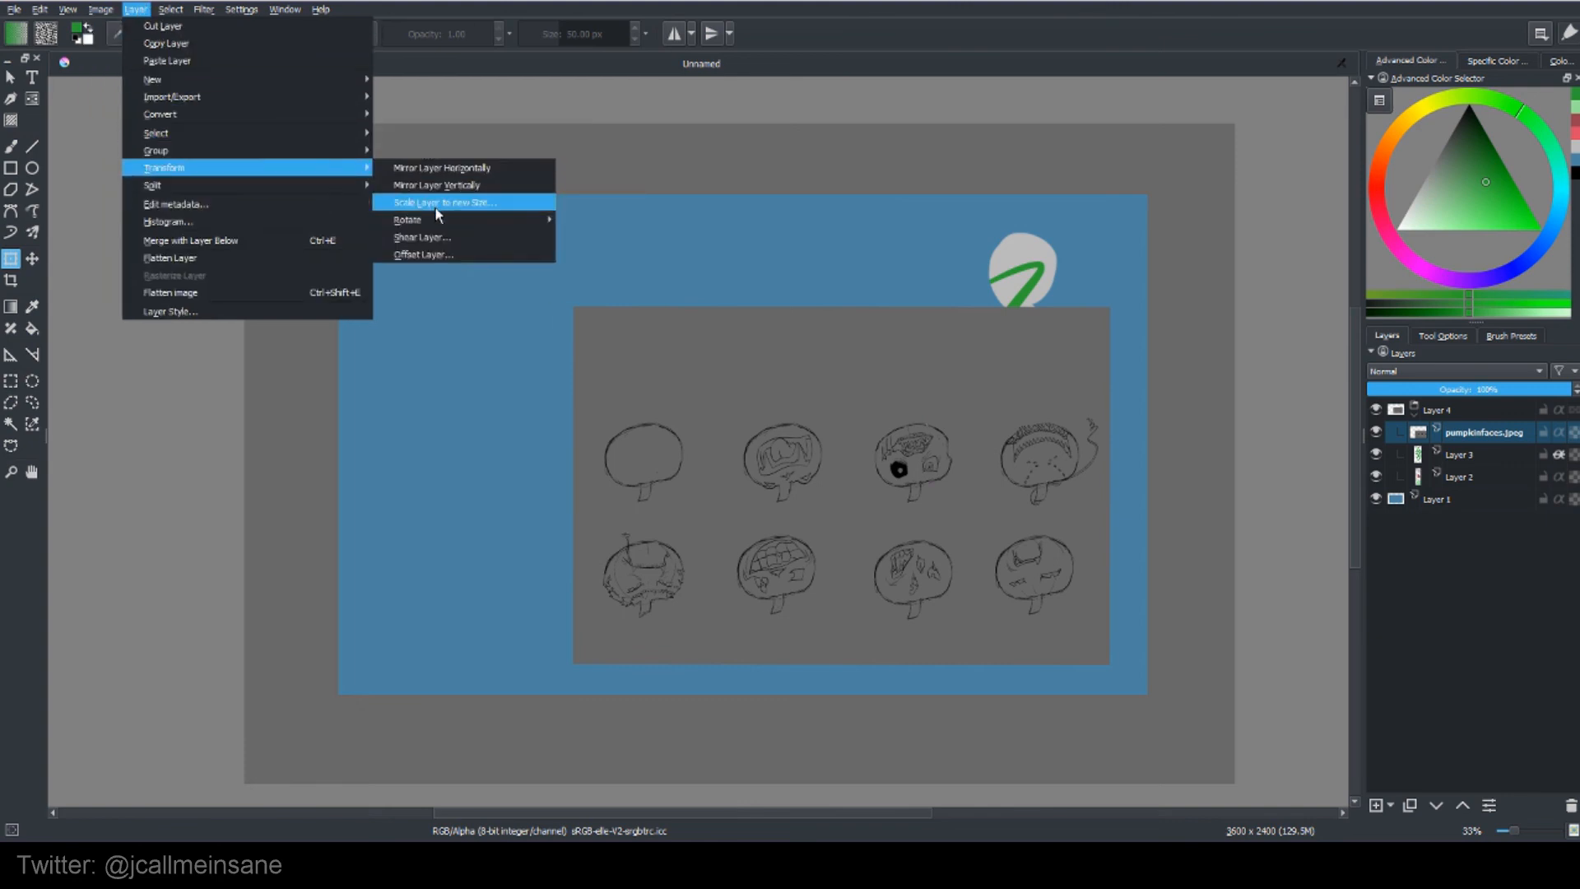
pyautogui.click(444, 237)
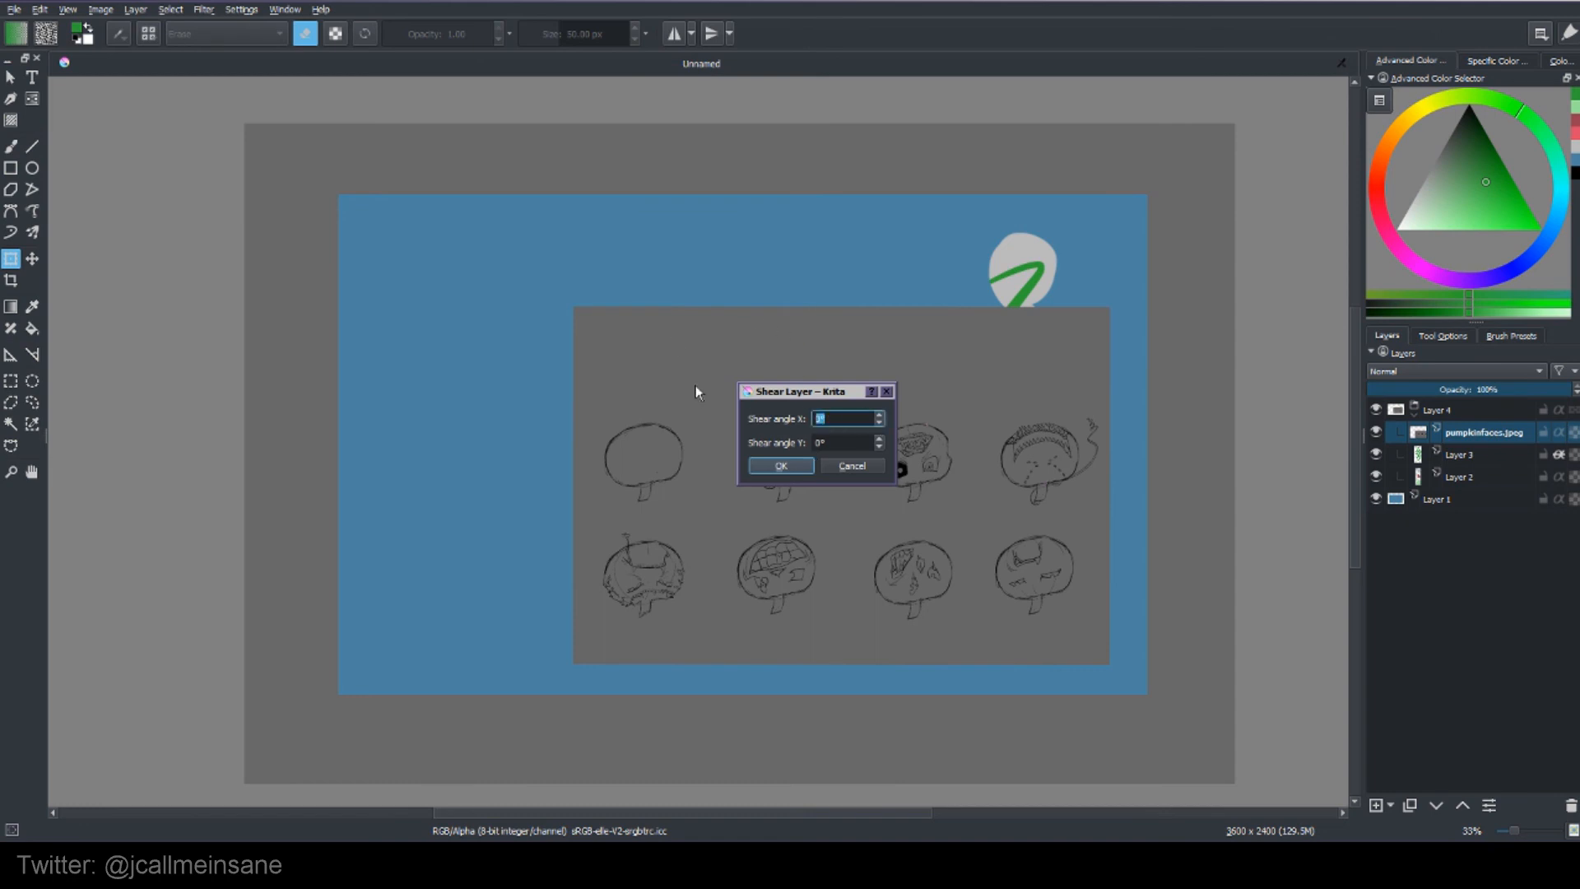
pyautogui.press('Return')
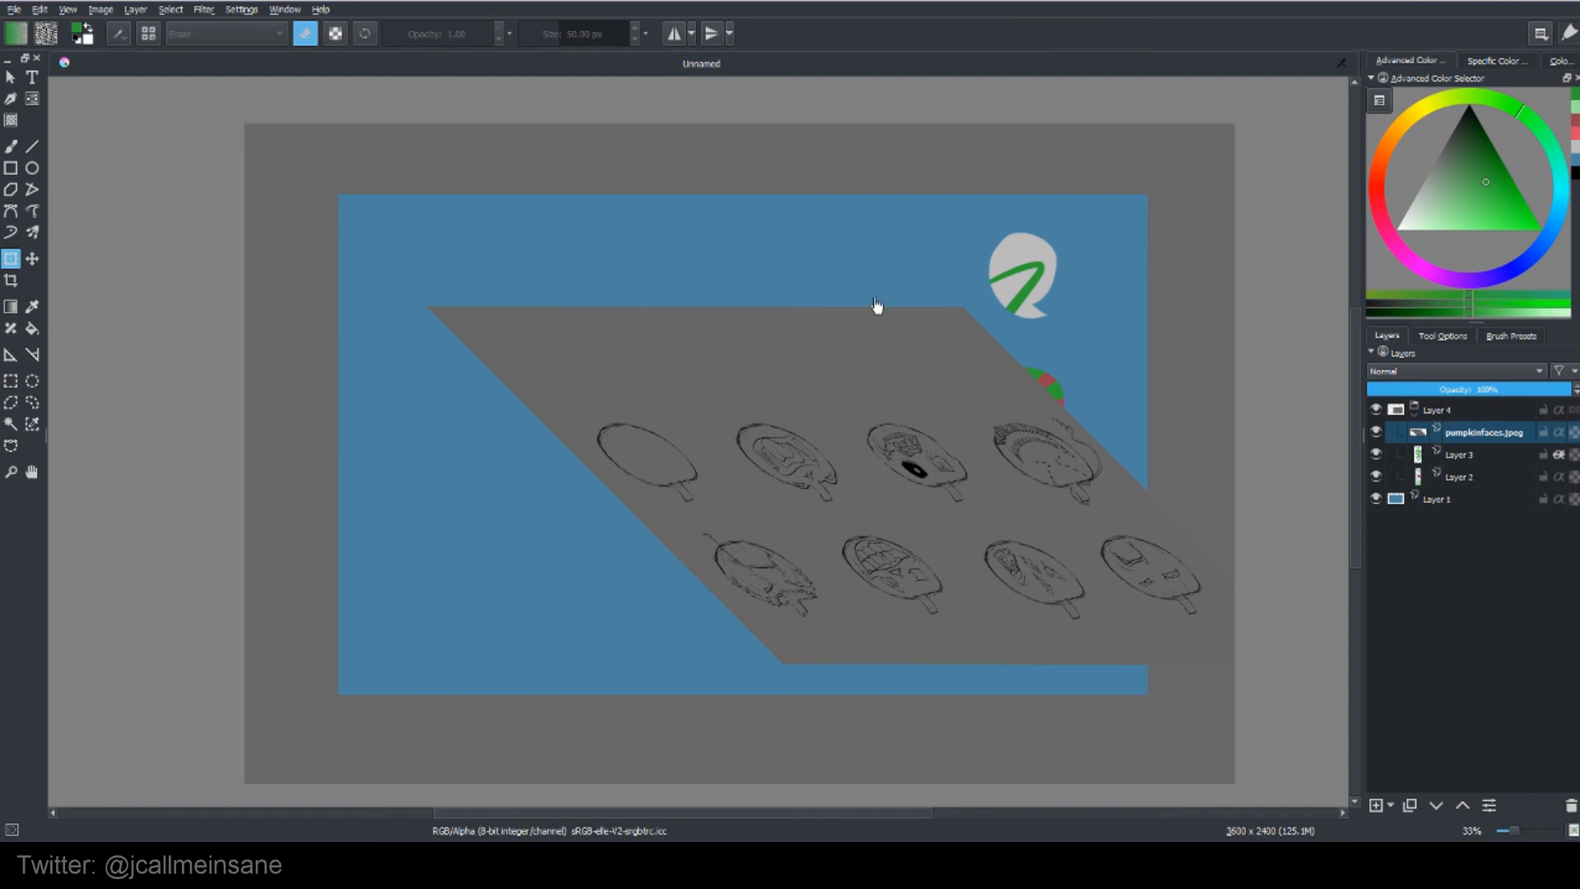
pyautogui.hotkey('ctrl', 'z')
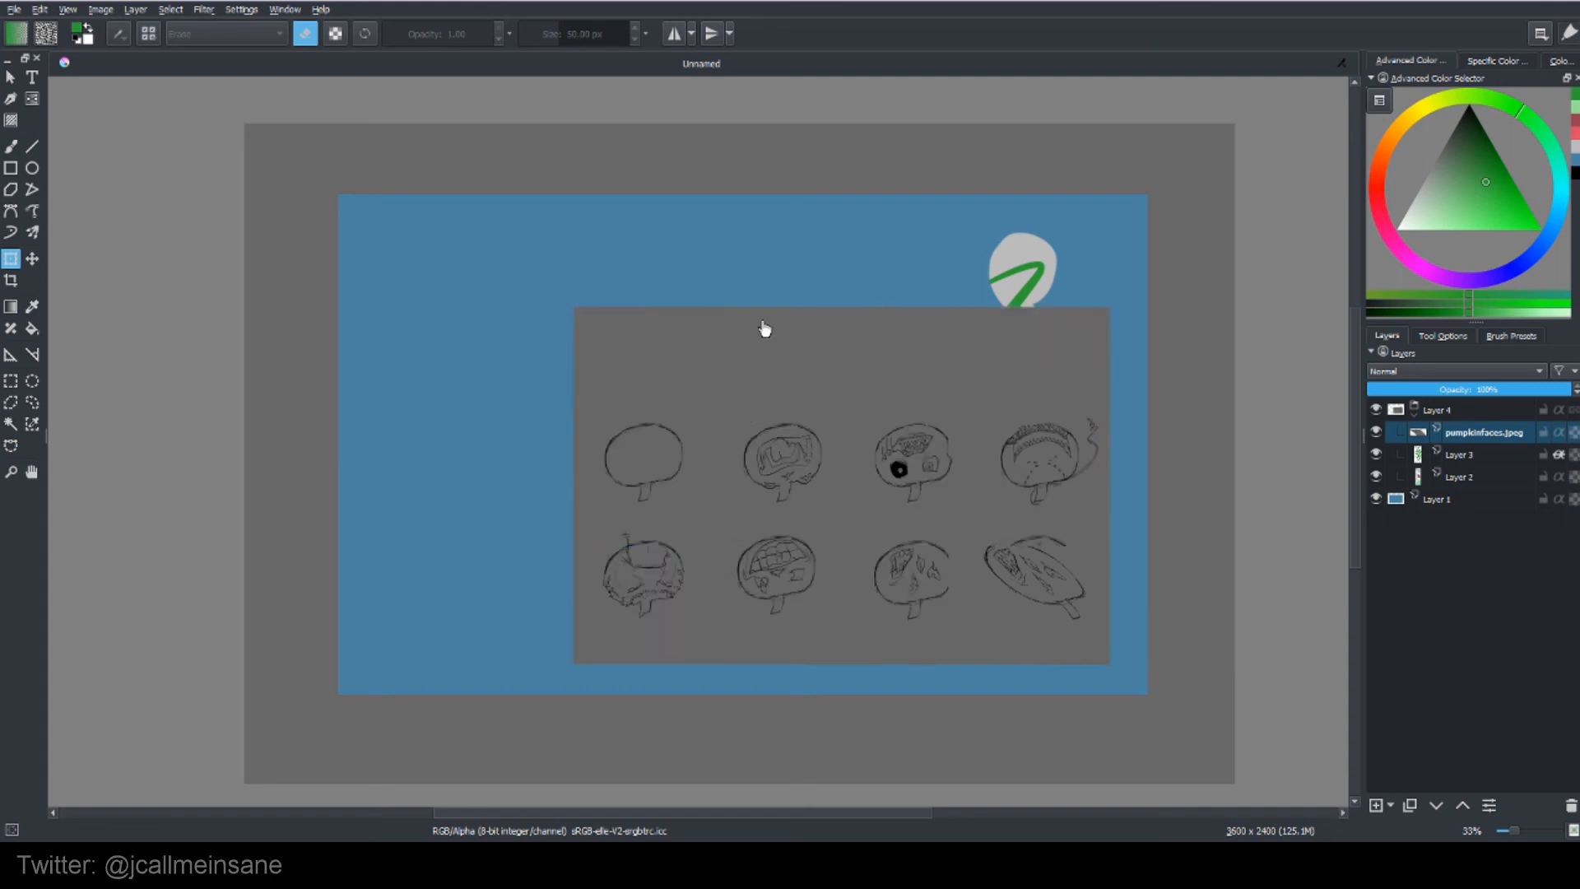
# Scale the pumpkin sketch layer to 800 px wide with constrained proportions, and move it slightly down and to the left.
pyautogui.click(136, 9)
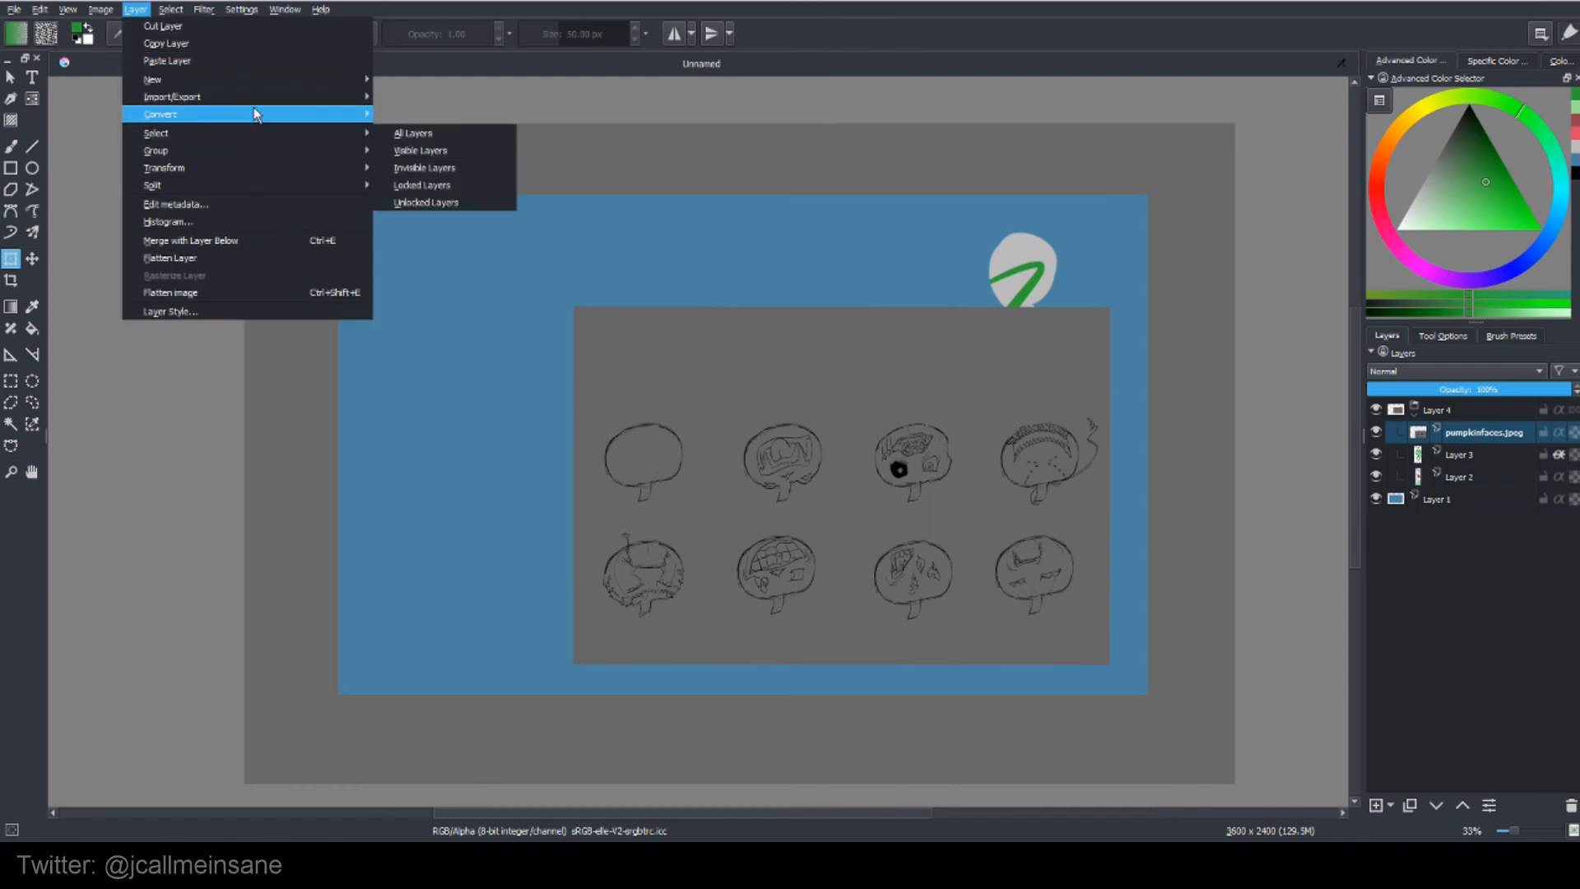
pyautogui.moveTo(288, 166)
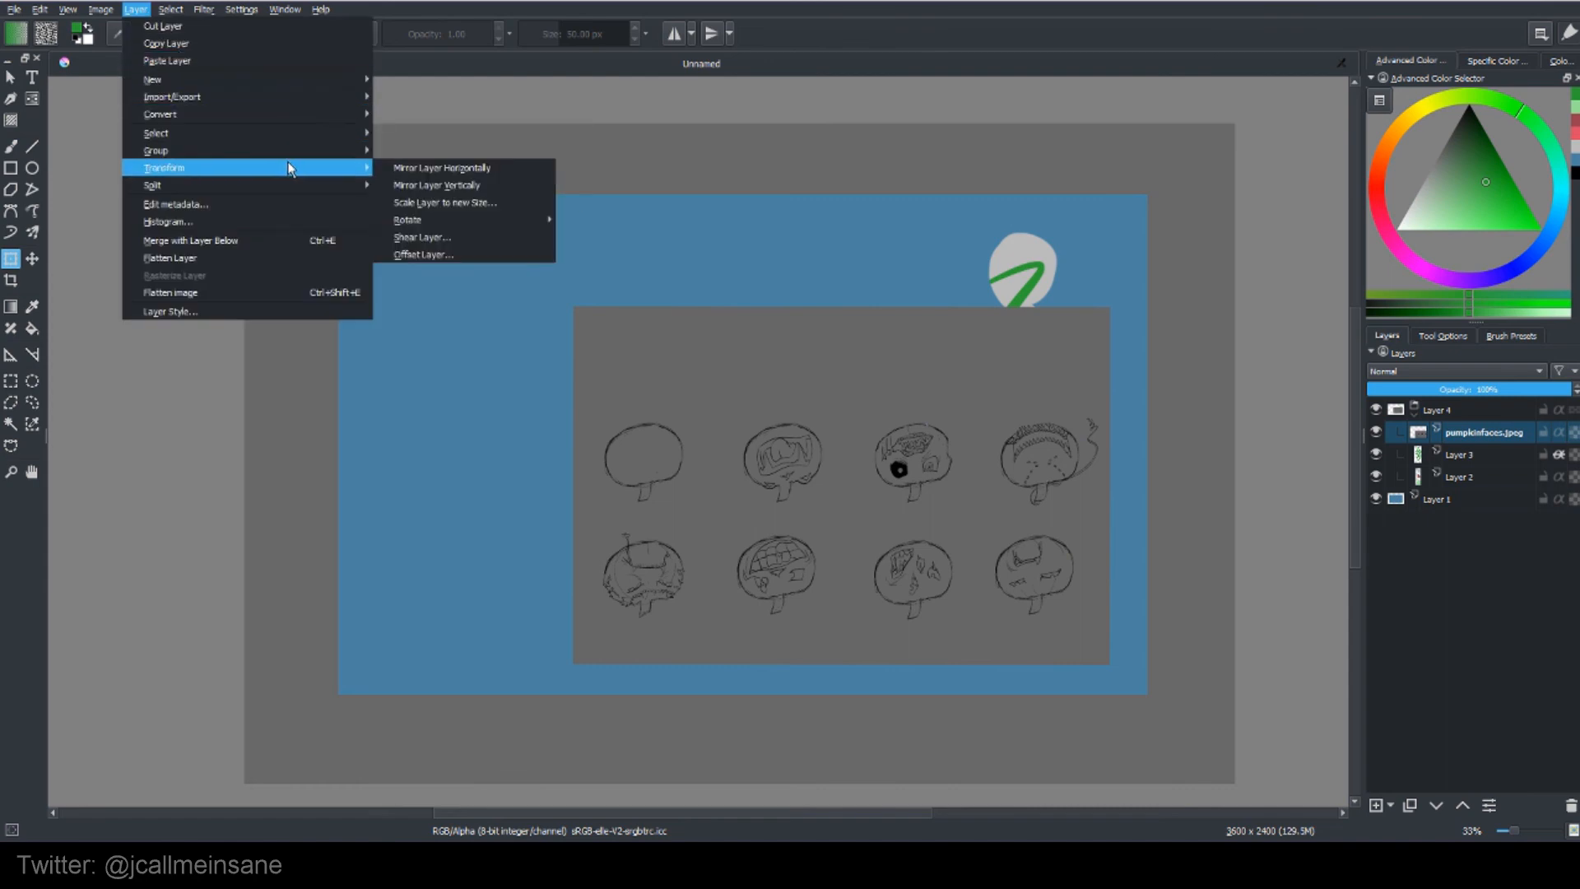
pyautogui.click(444, 203)
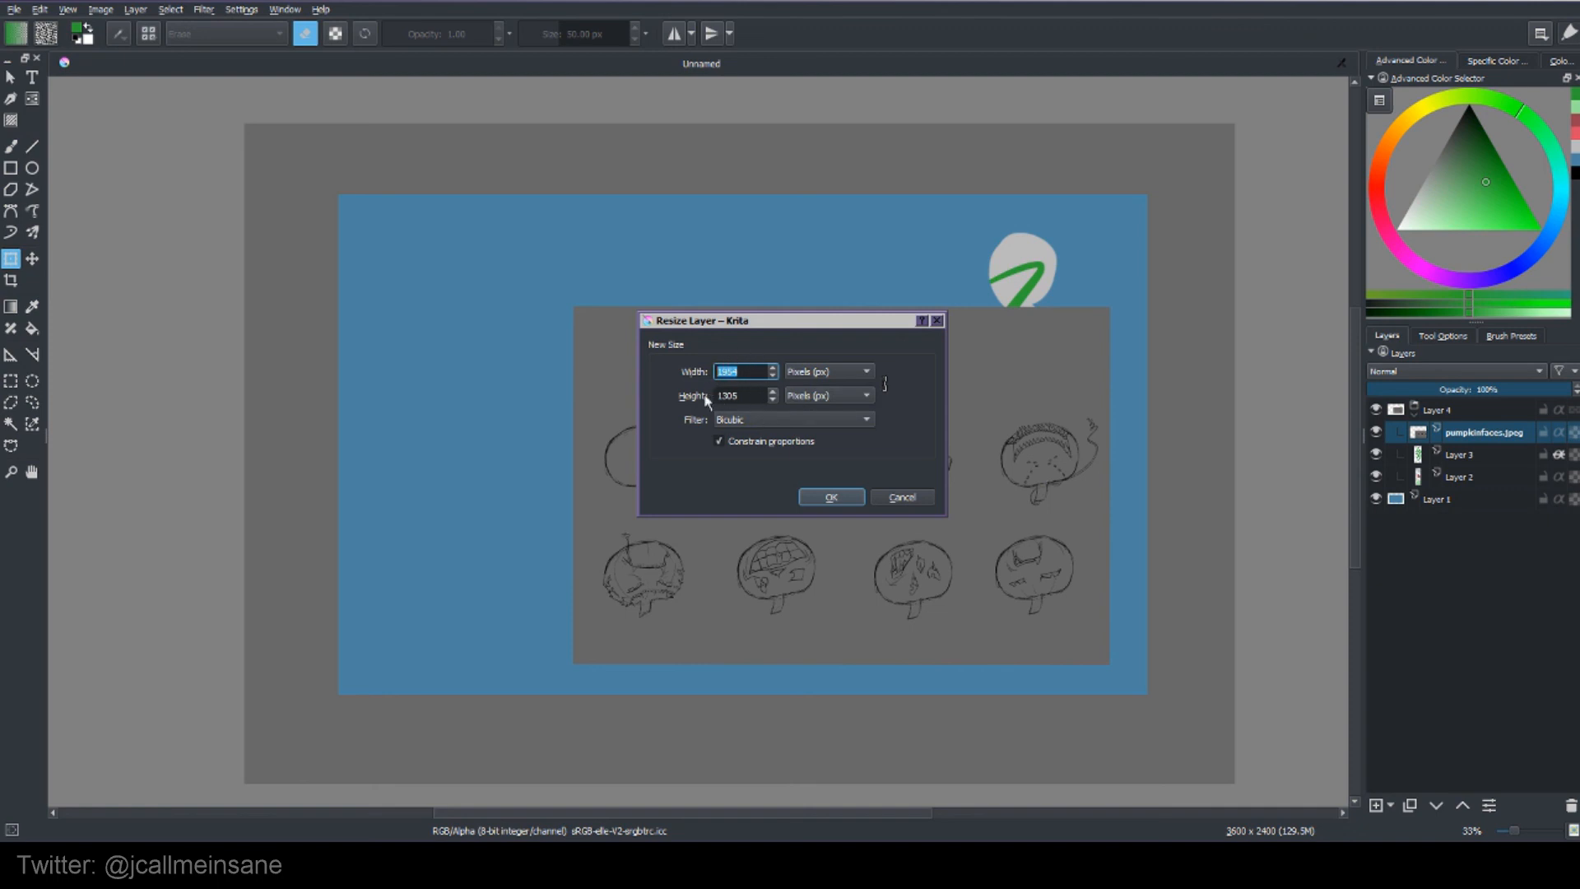
pyautogui.write('800')
pyautogui.click(821, 497)
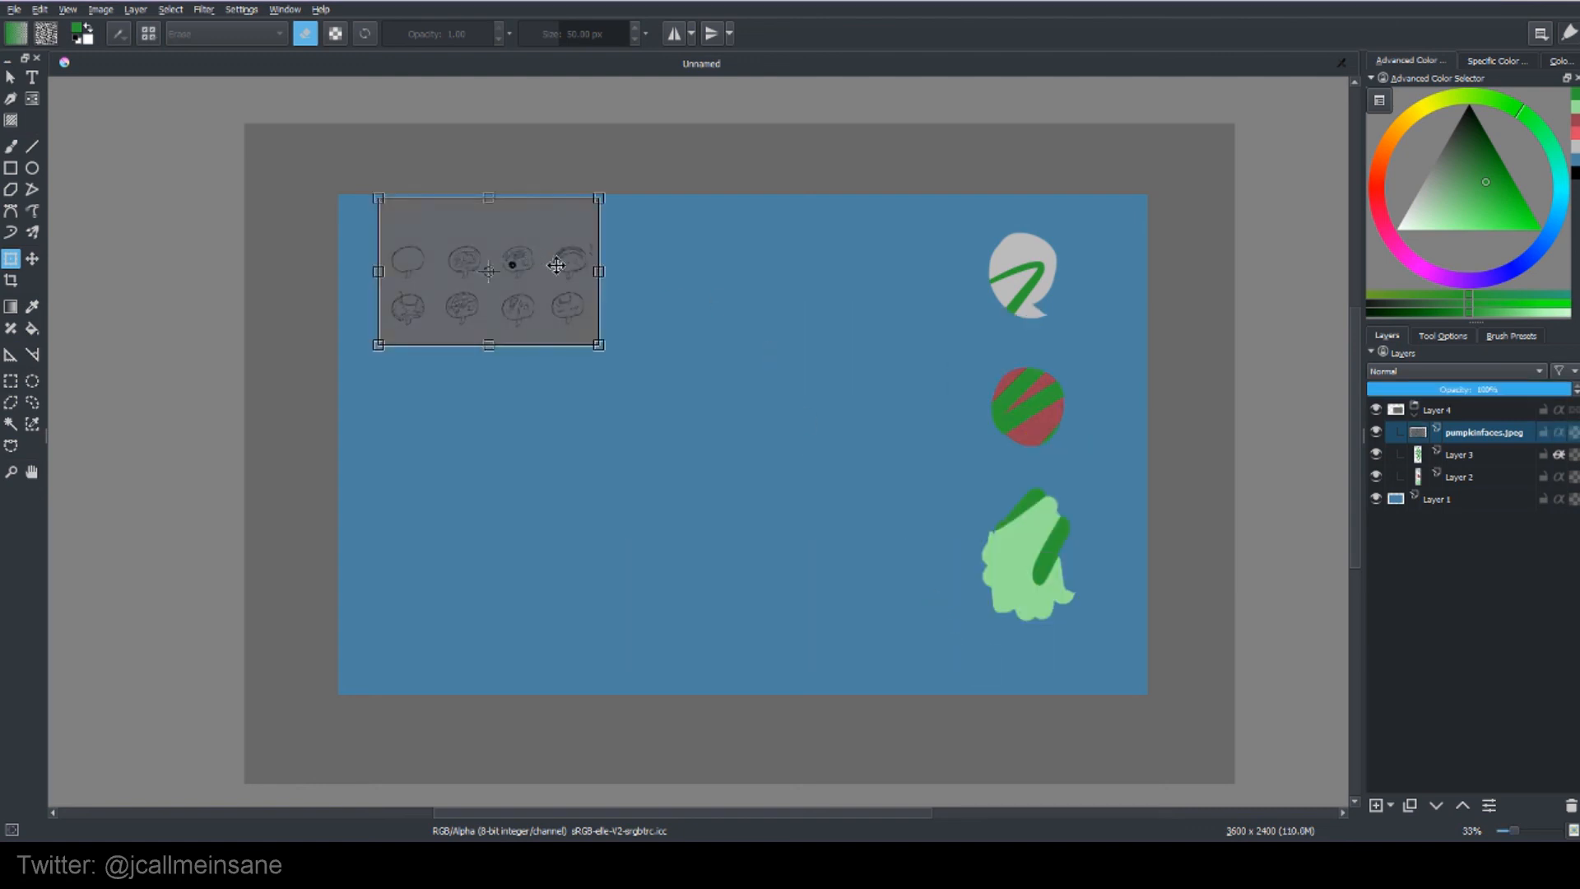
pyautogui.moveTo(547, 252)
pyautogui.mouseDown()
pyautogui.moveTo(553, 272)
pyautogui.moveTo(532, 273)
pyautogui.mouseUp()
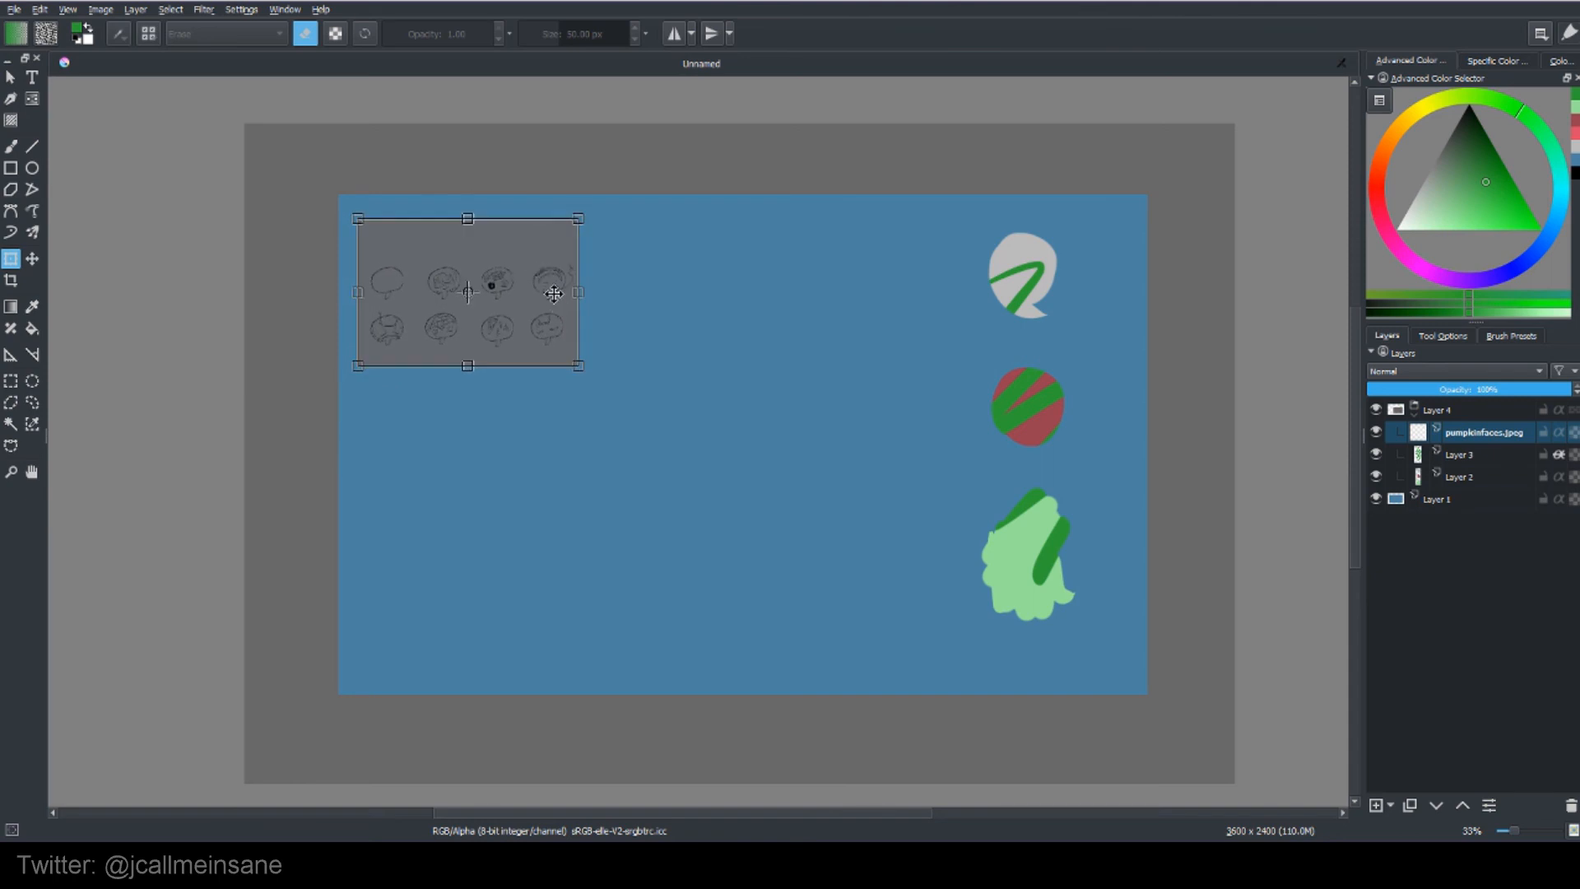
pyautogui.press('Return')
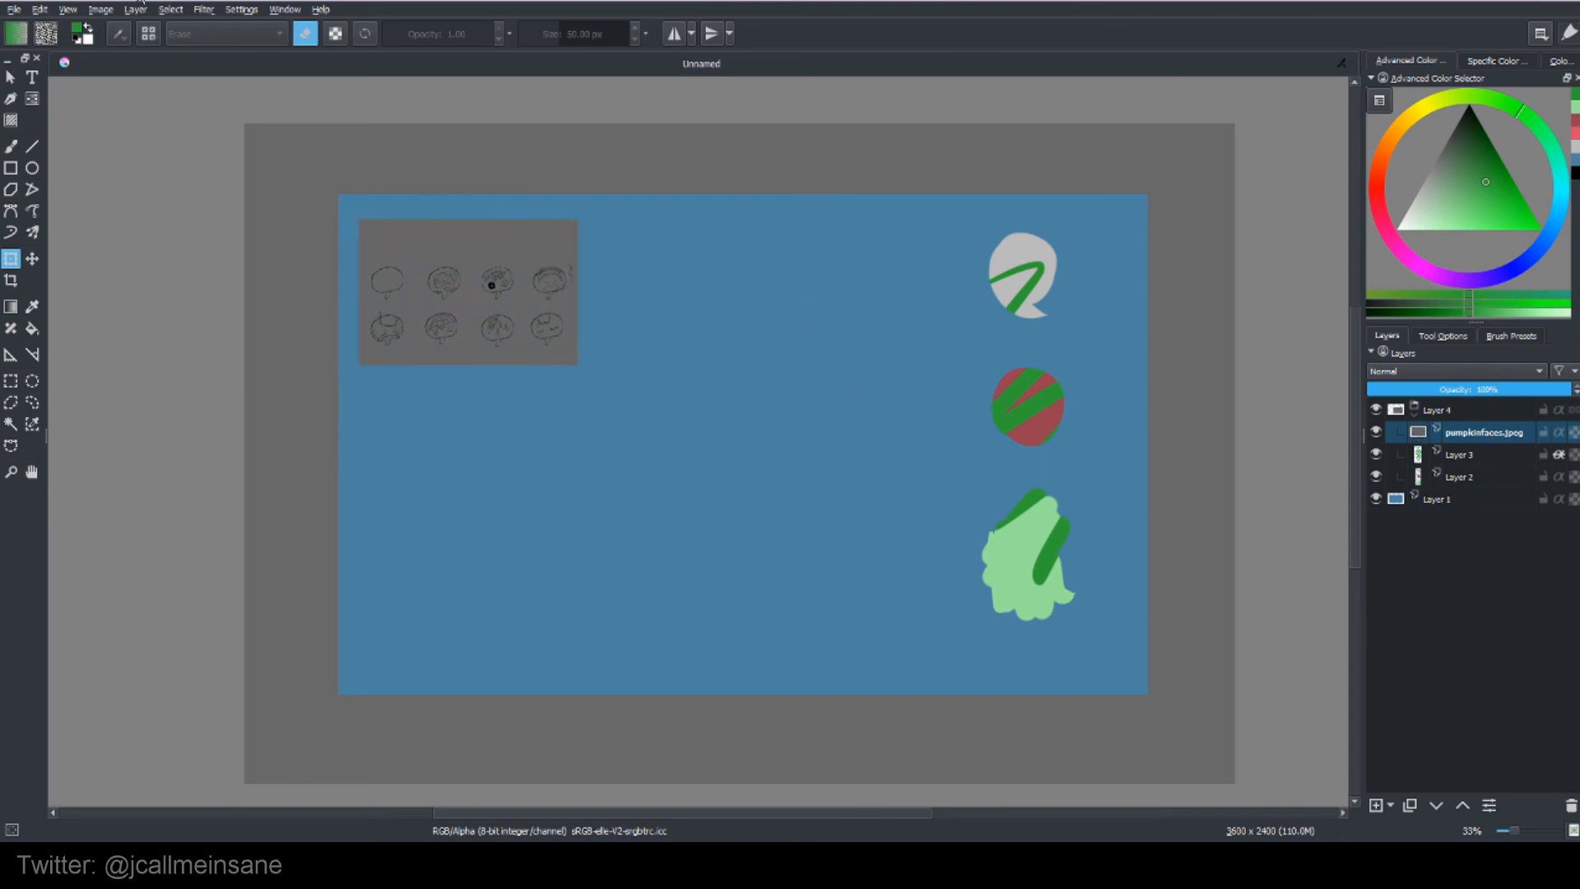
# Start saving the pumpkin sketch layer as a separate OpenRaster image, and choose the Test folder inside the Krita folder as the destination.
pyautogui.click(168, 10)
pyautogui.moveTo(136, 10)
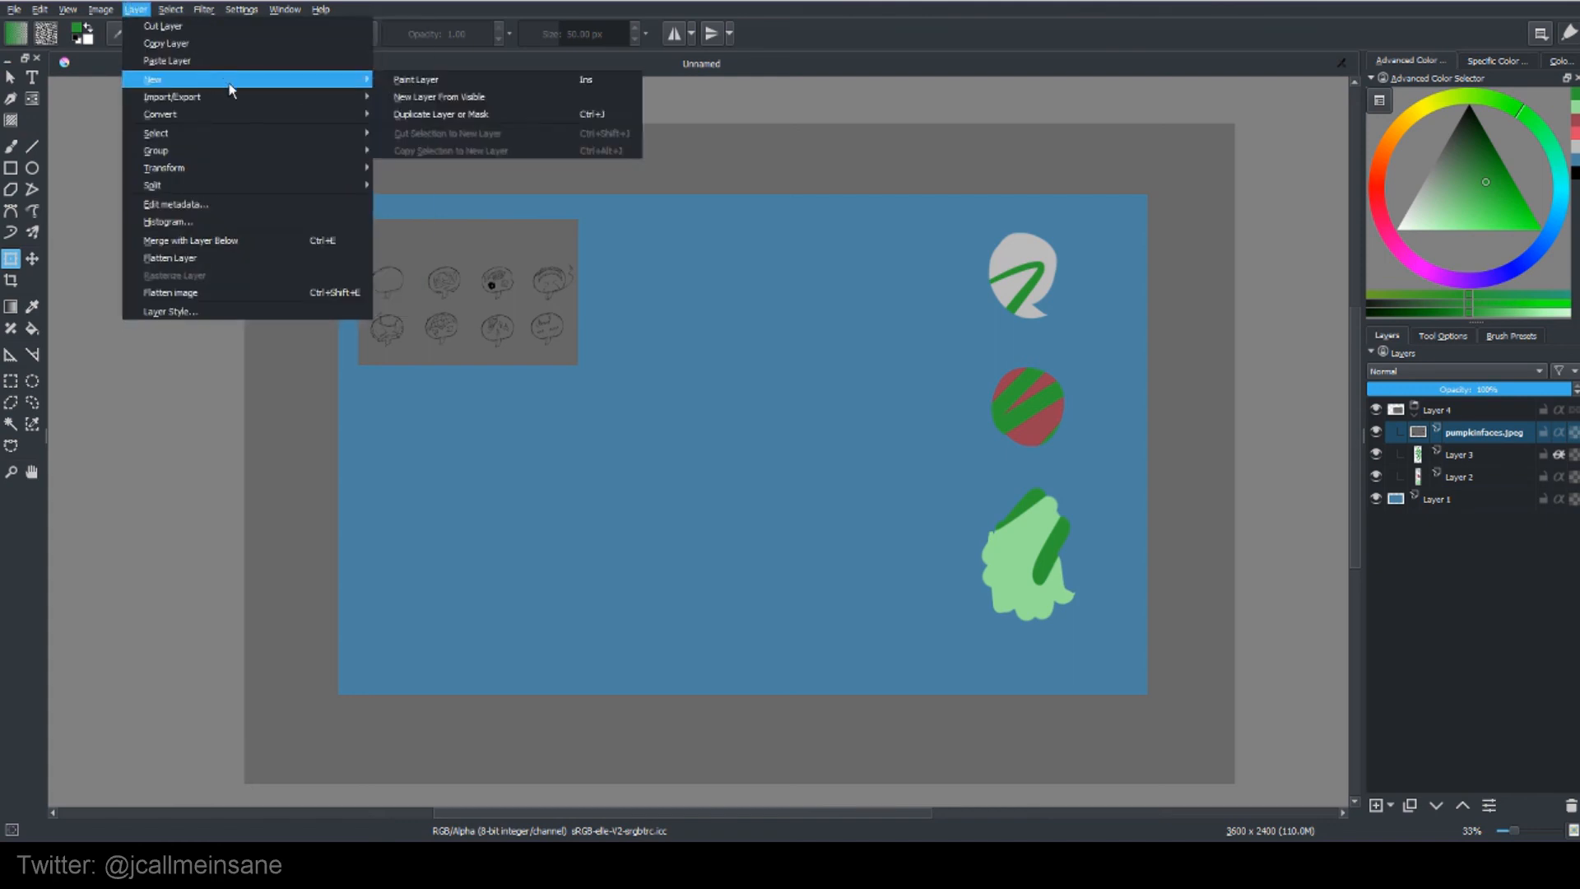
pyautogui.moveTo(236, 97)
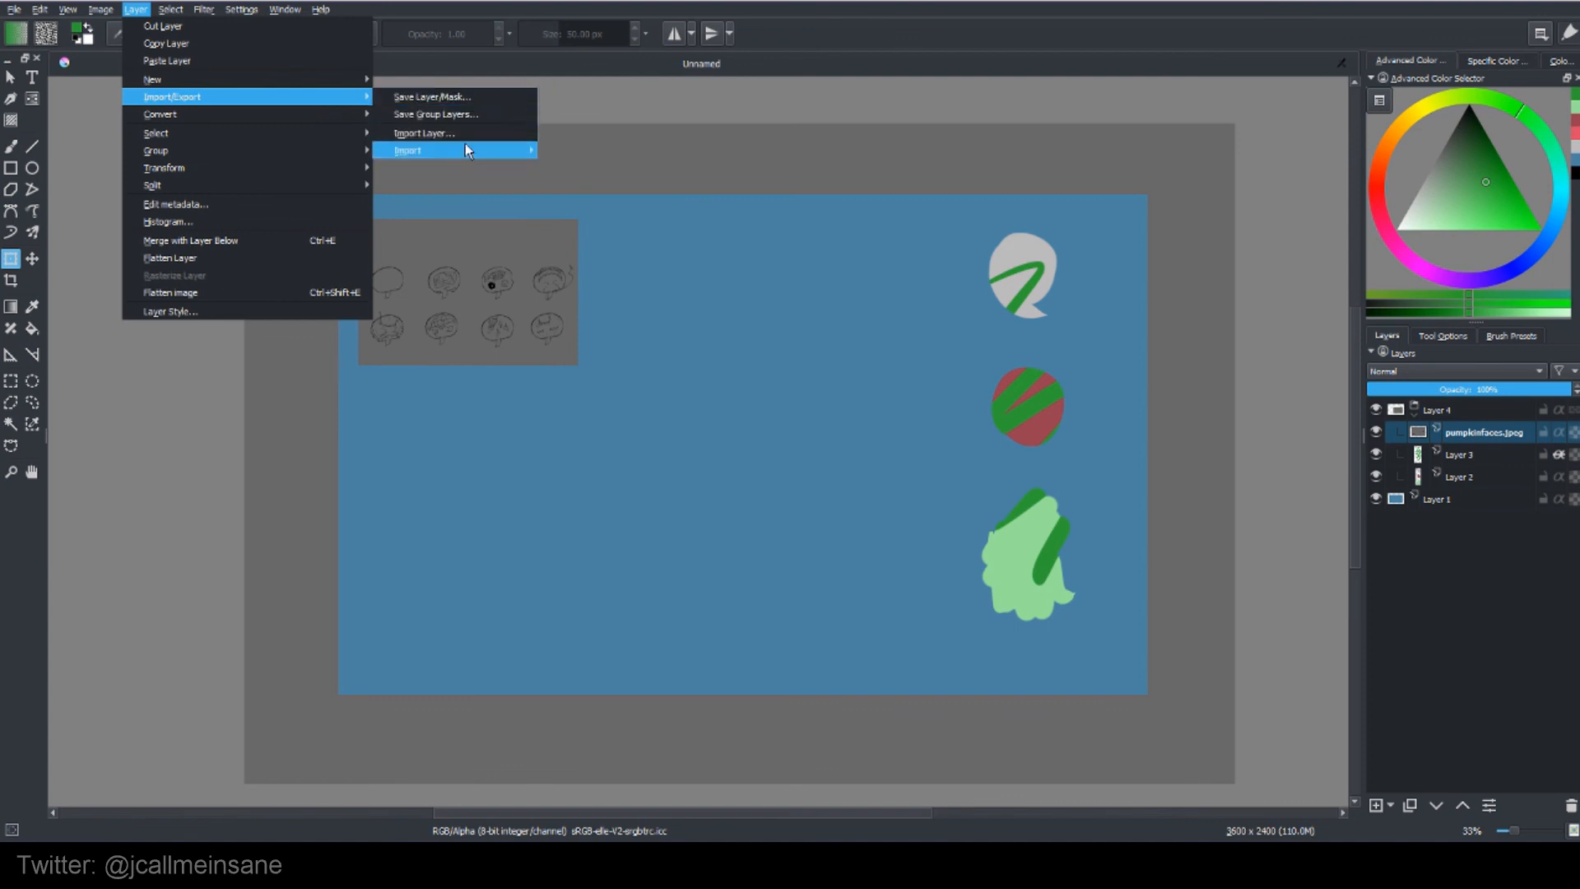
pyautogui.click(434, 97)
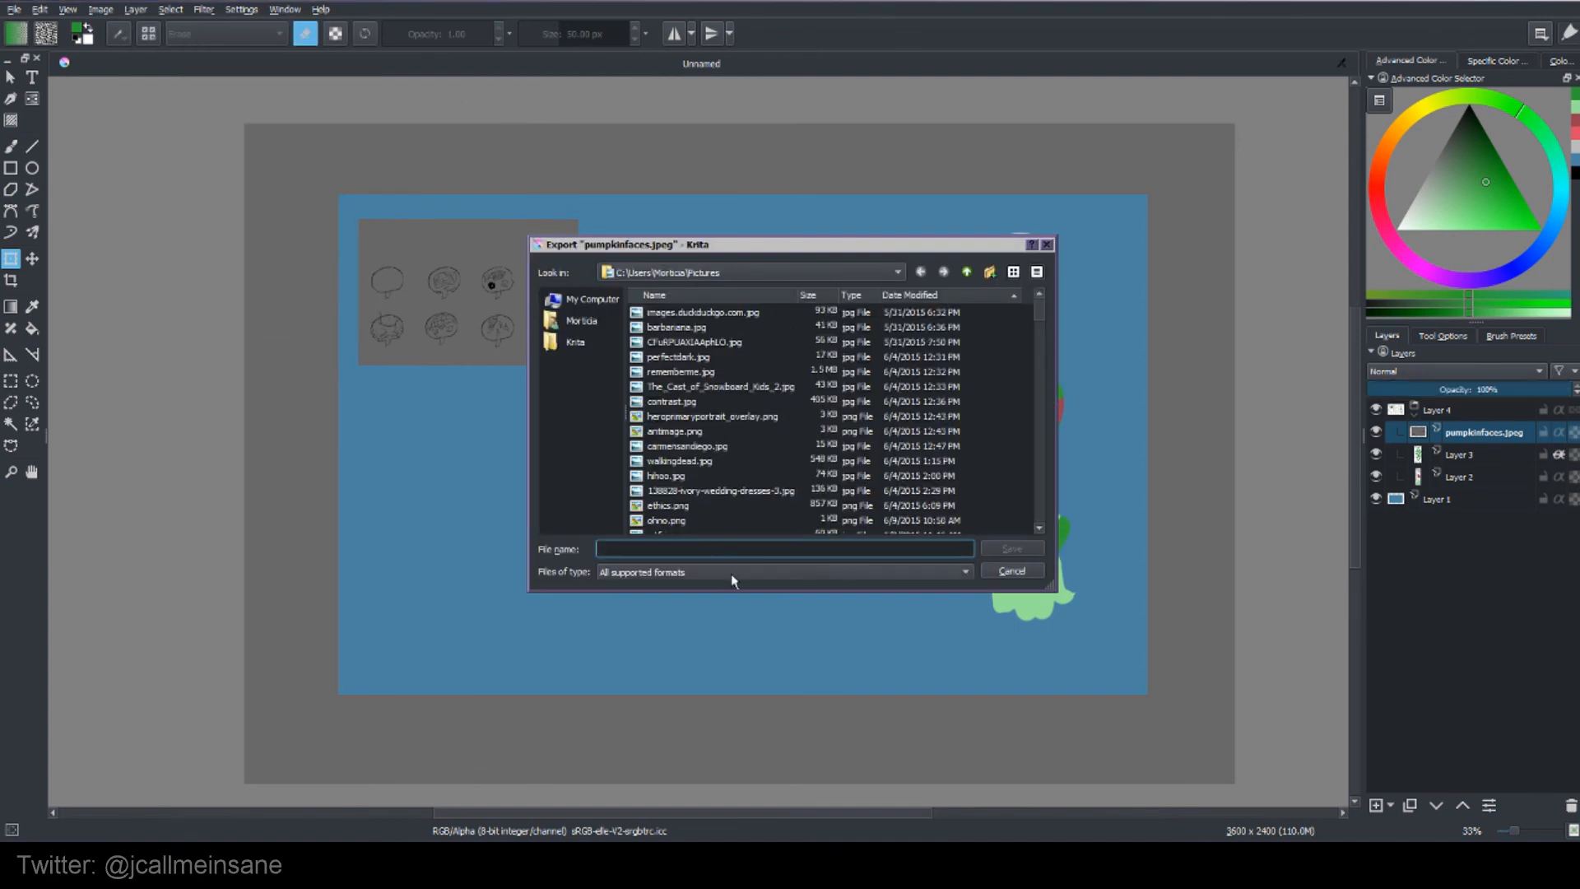
pyautogui.click(731, 574)
pyautogui.click(699, 454)
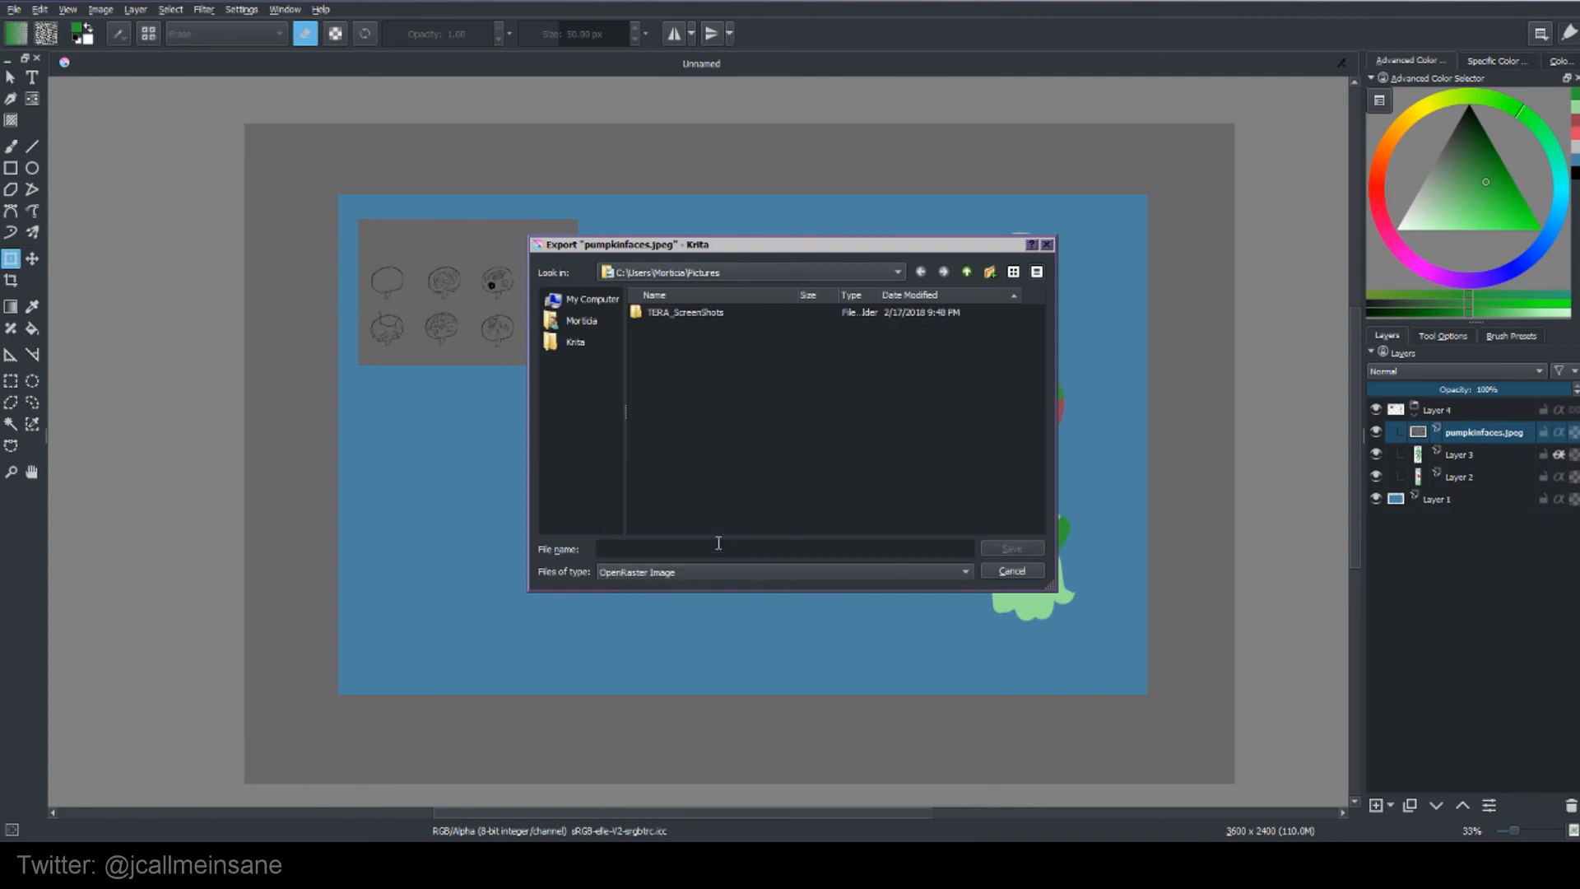
pyautogui.click(575, 341)
pyautogui.click(696, 548)
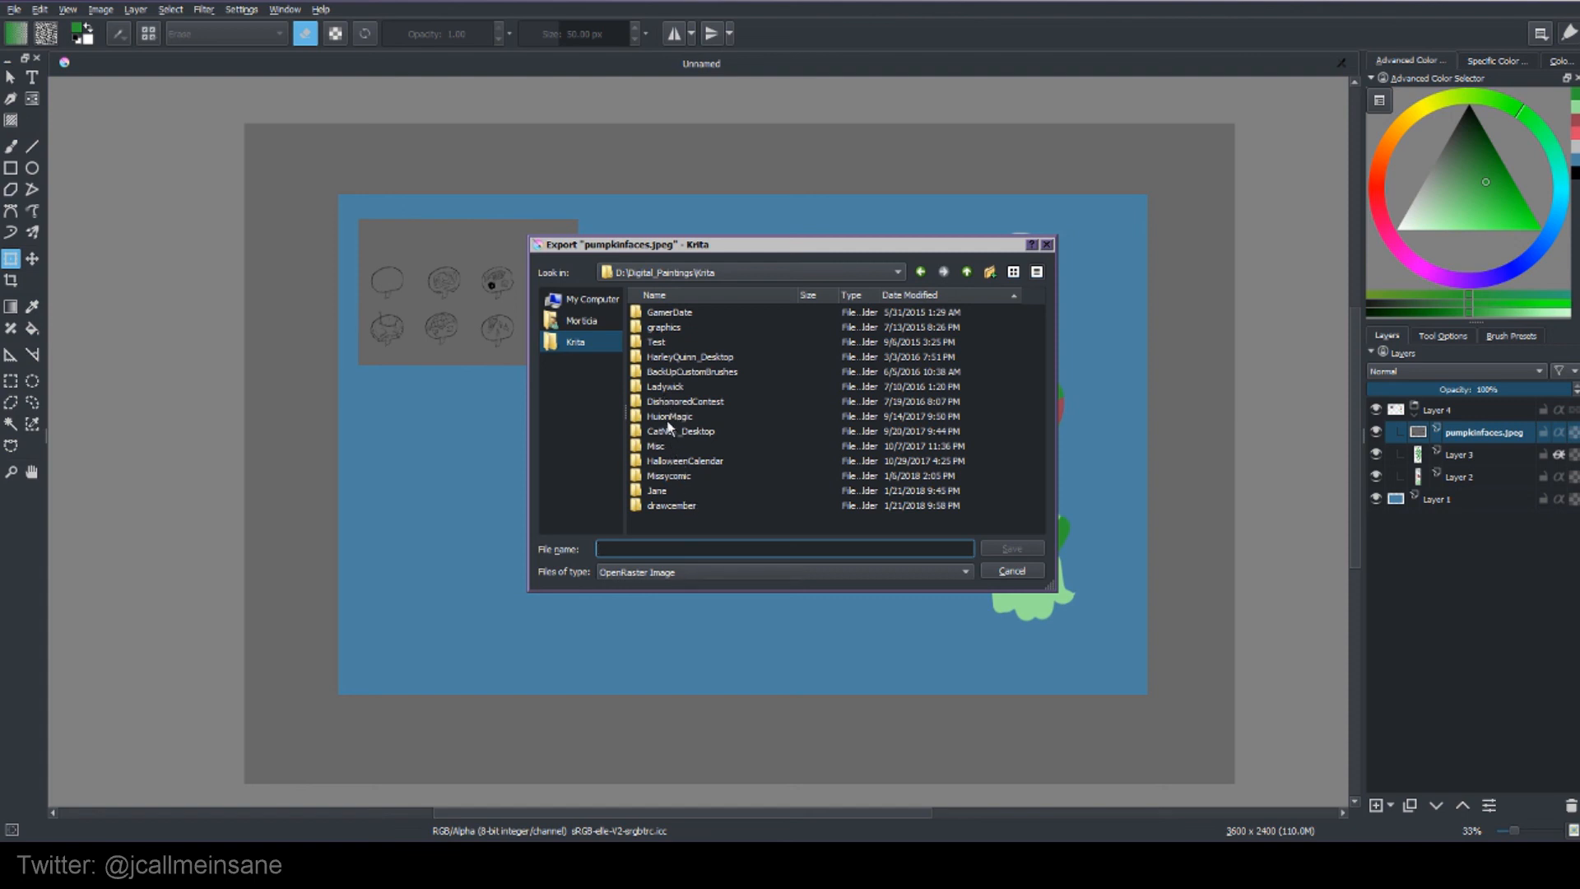
pyautogui.click(648, 343)
# Change the export format to Krita document, and save the layer under the file name LayerExport.
pyautogui.click(722, 551)
pyautogui.click(708, 570)
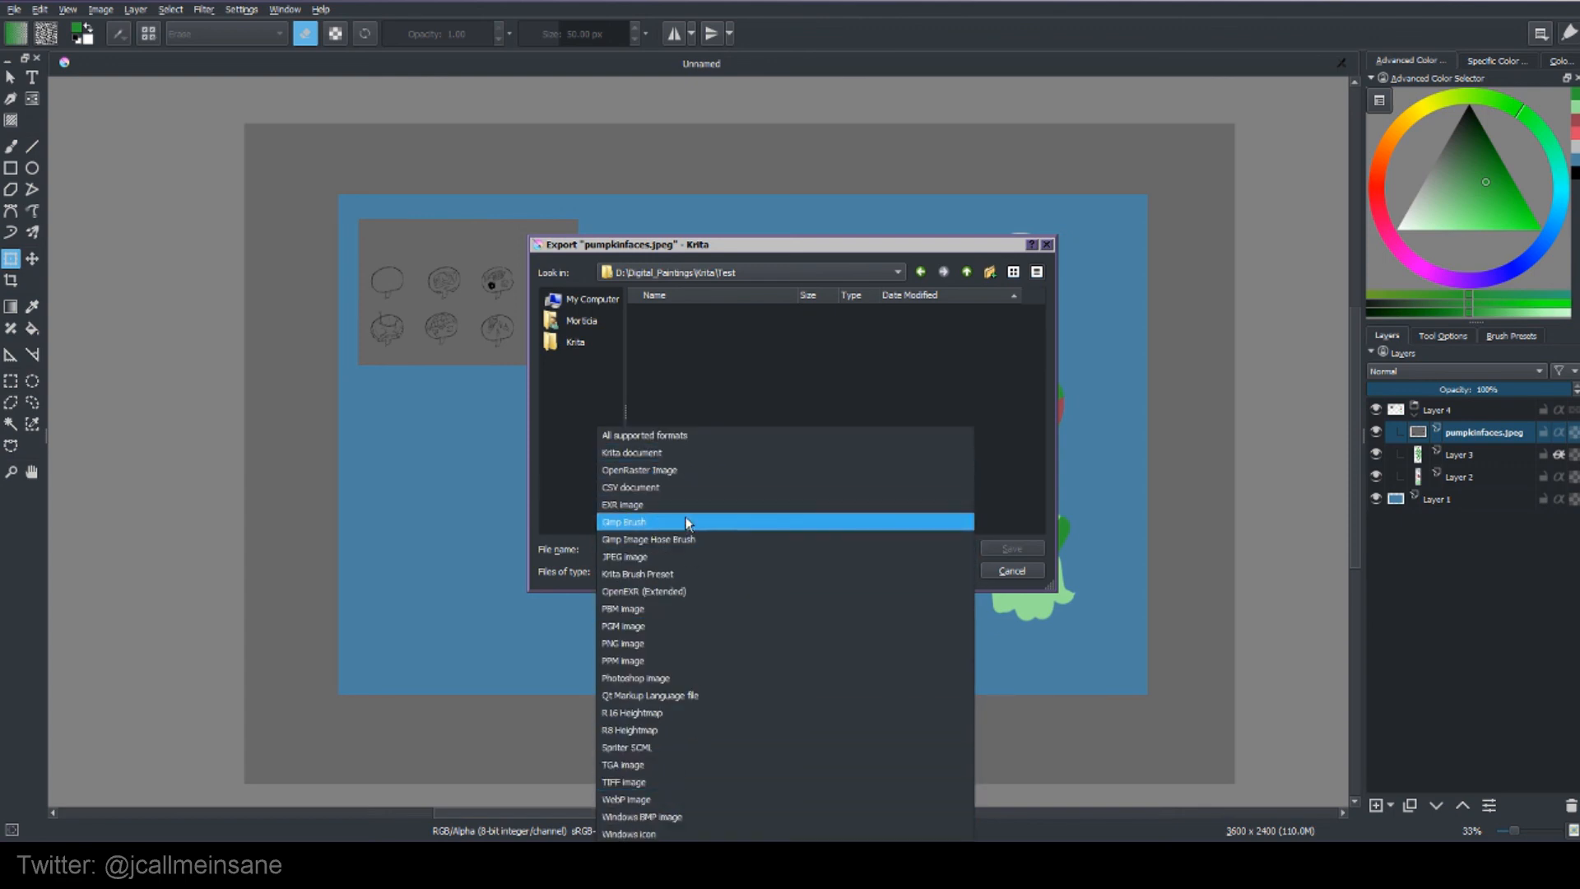
pyautogui.click(678, 453)
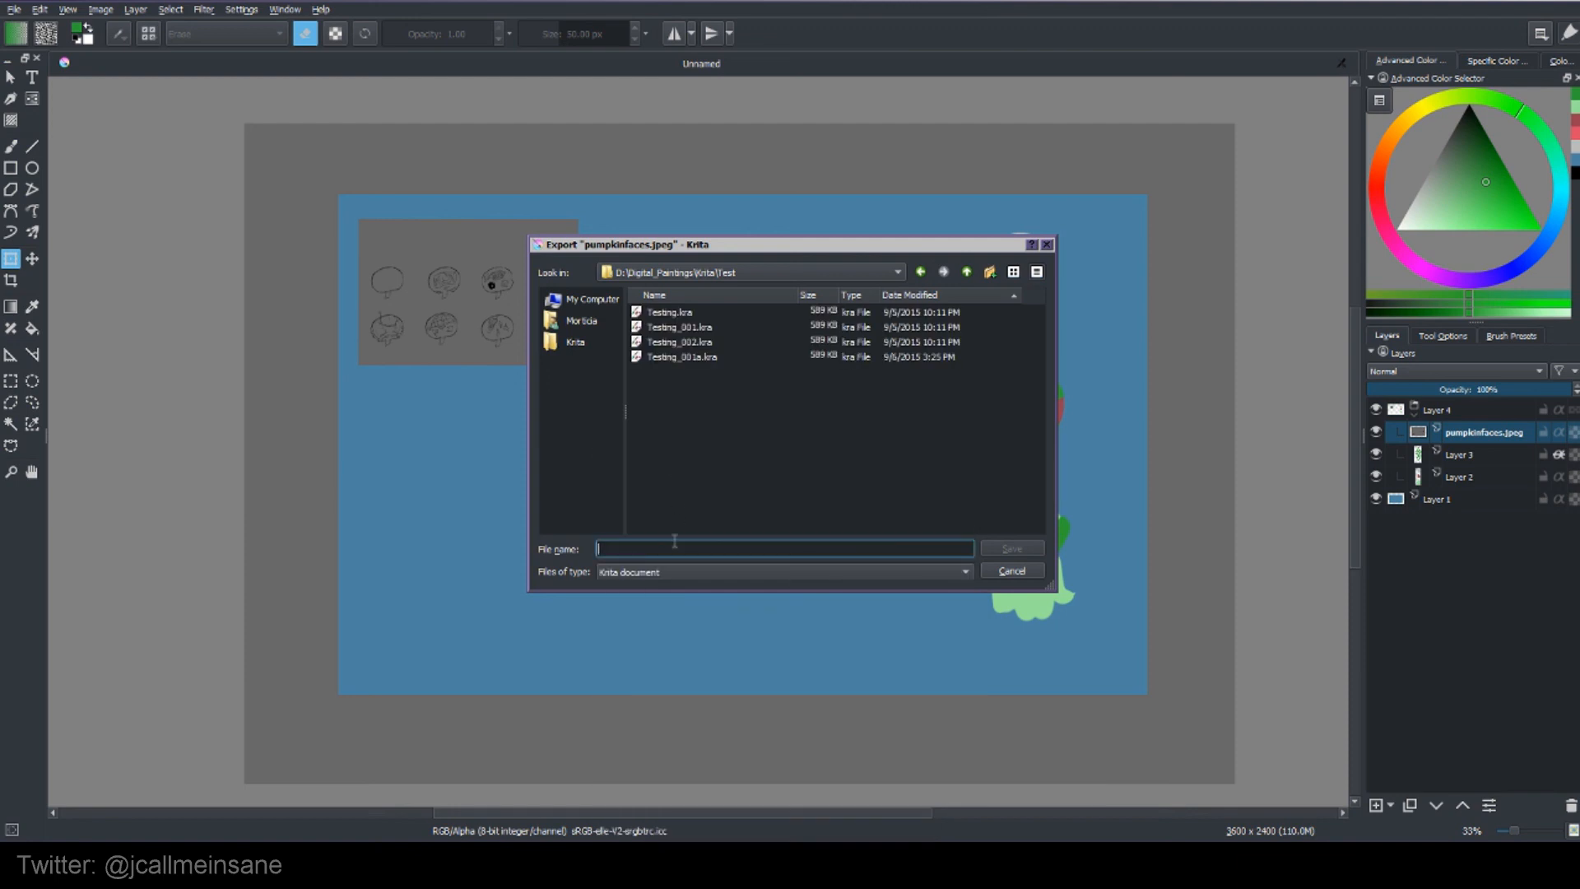
pyautogui.write('LayerExpo')
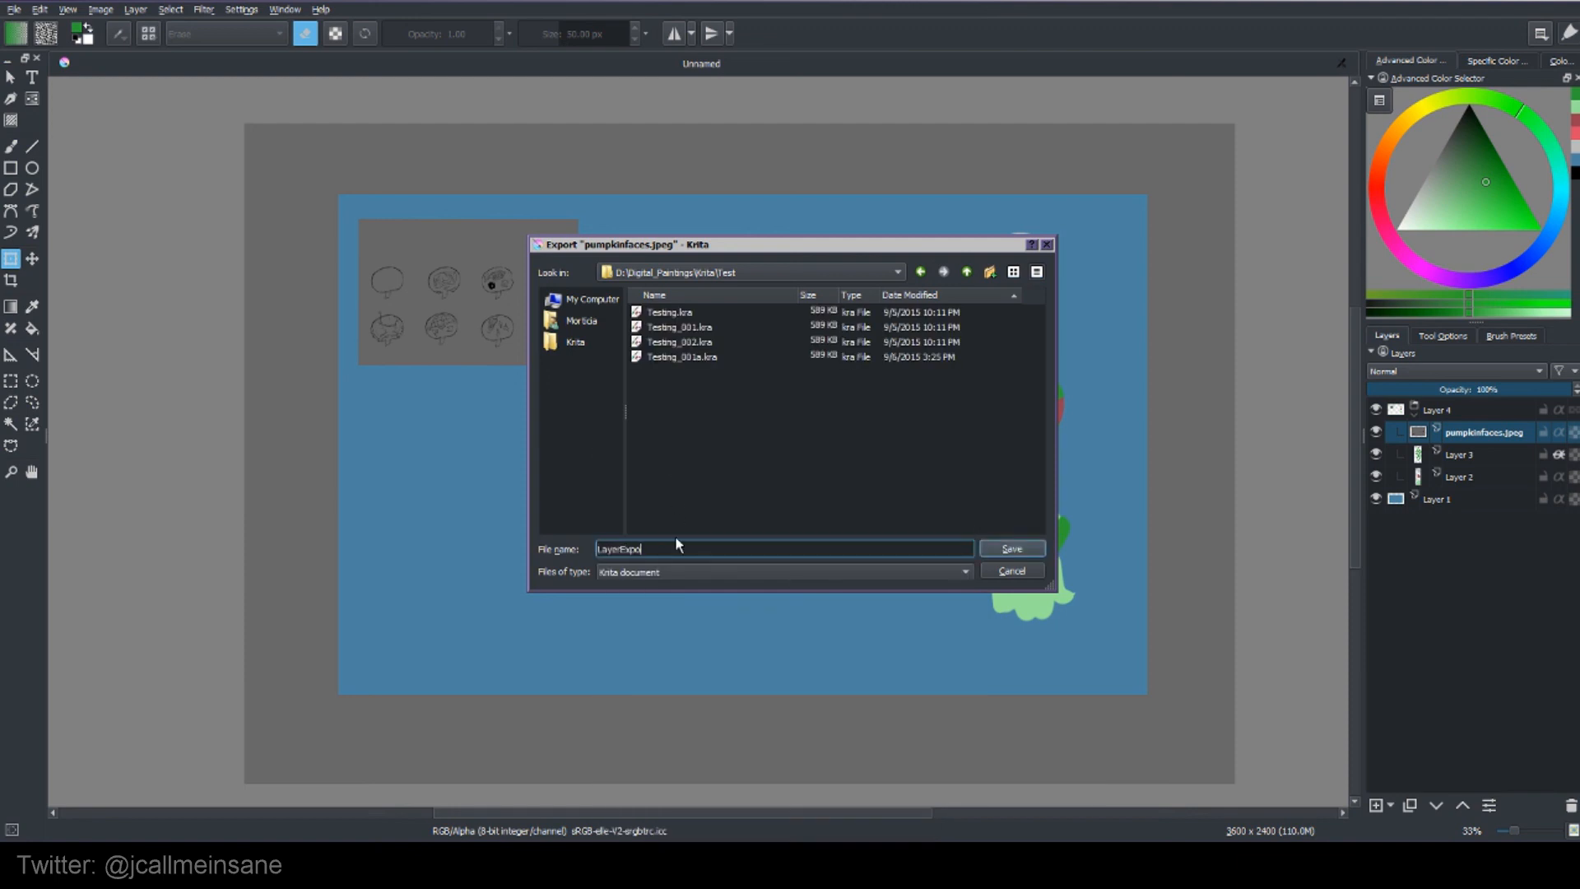
pyautogui.press('Return')
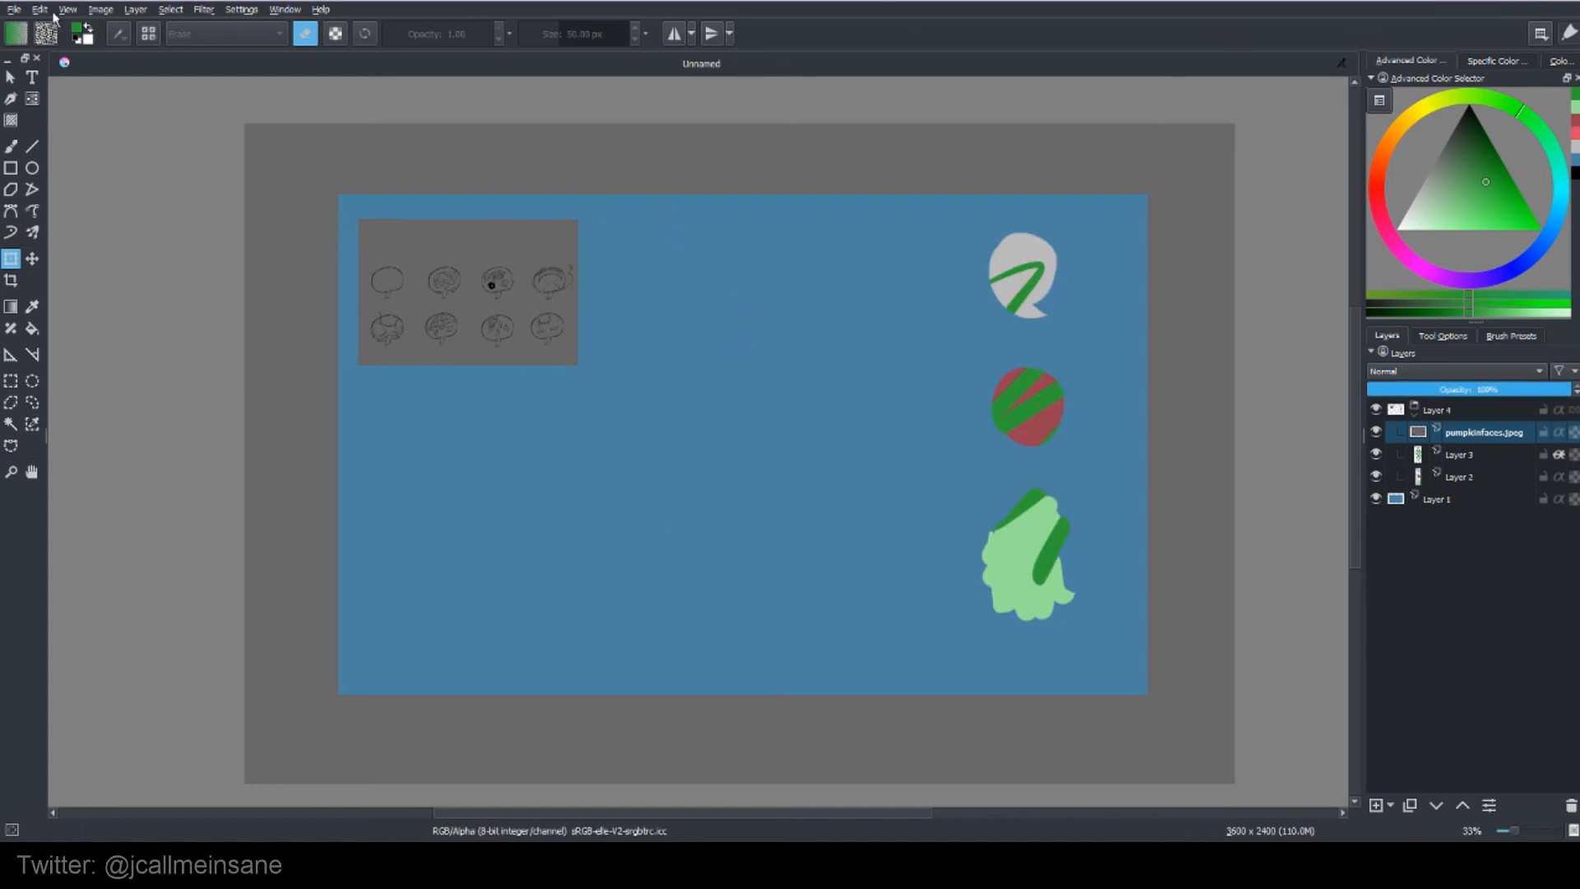
# Open LayerExport.kra from the Krita folder's Test subfolder to inspect the exported layer, and close that document again.
pyautogui.click(15, 10)
pyautogui.click(40, 43)
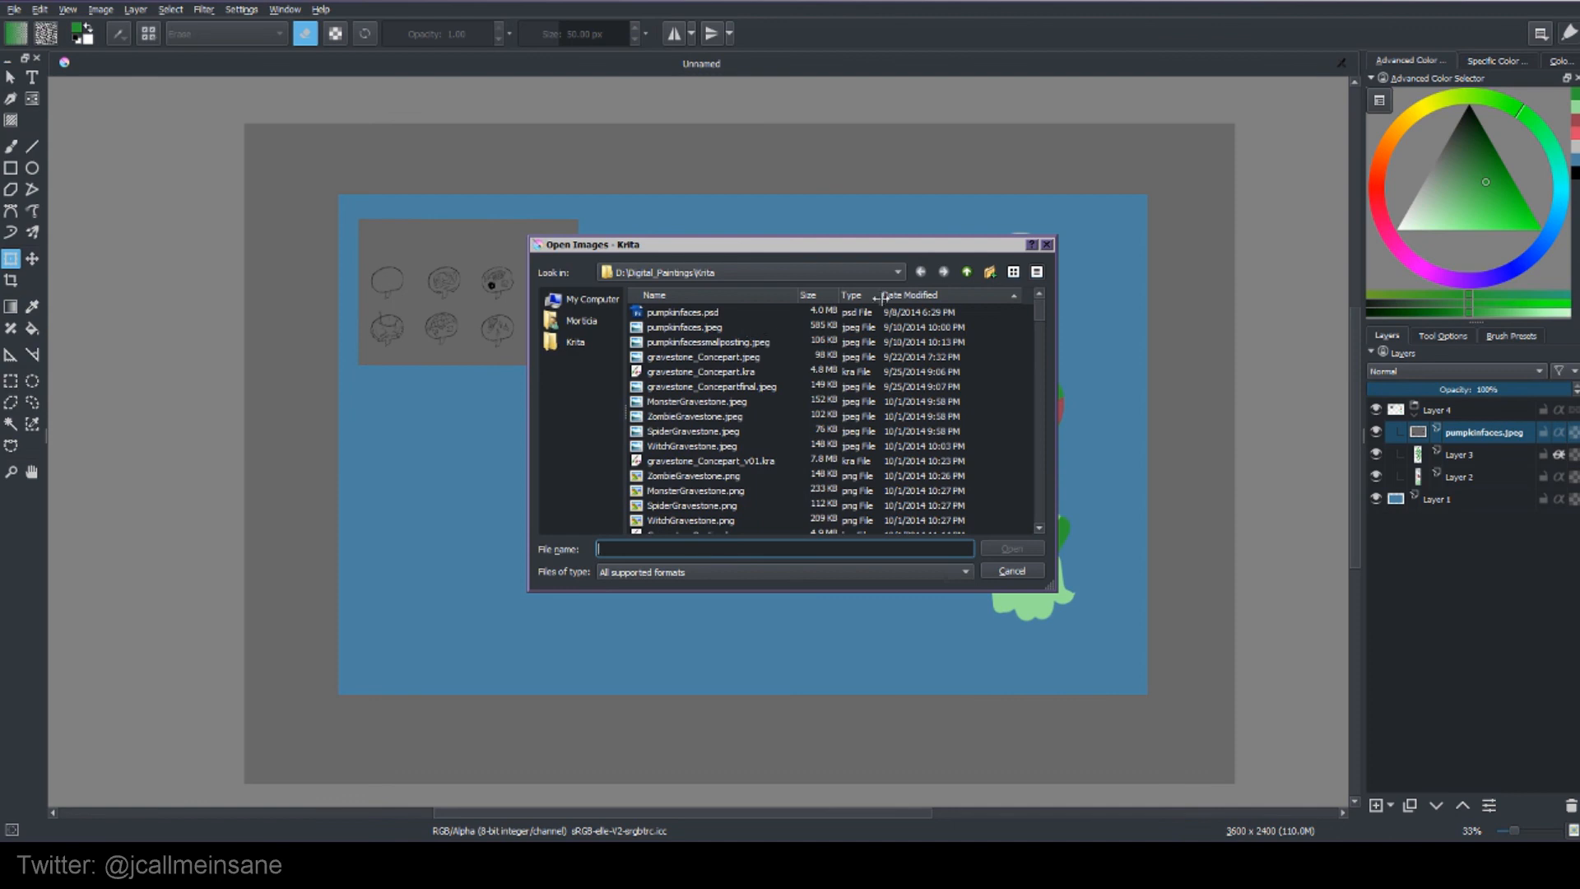
pyautogui.click(966, 271)
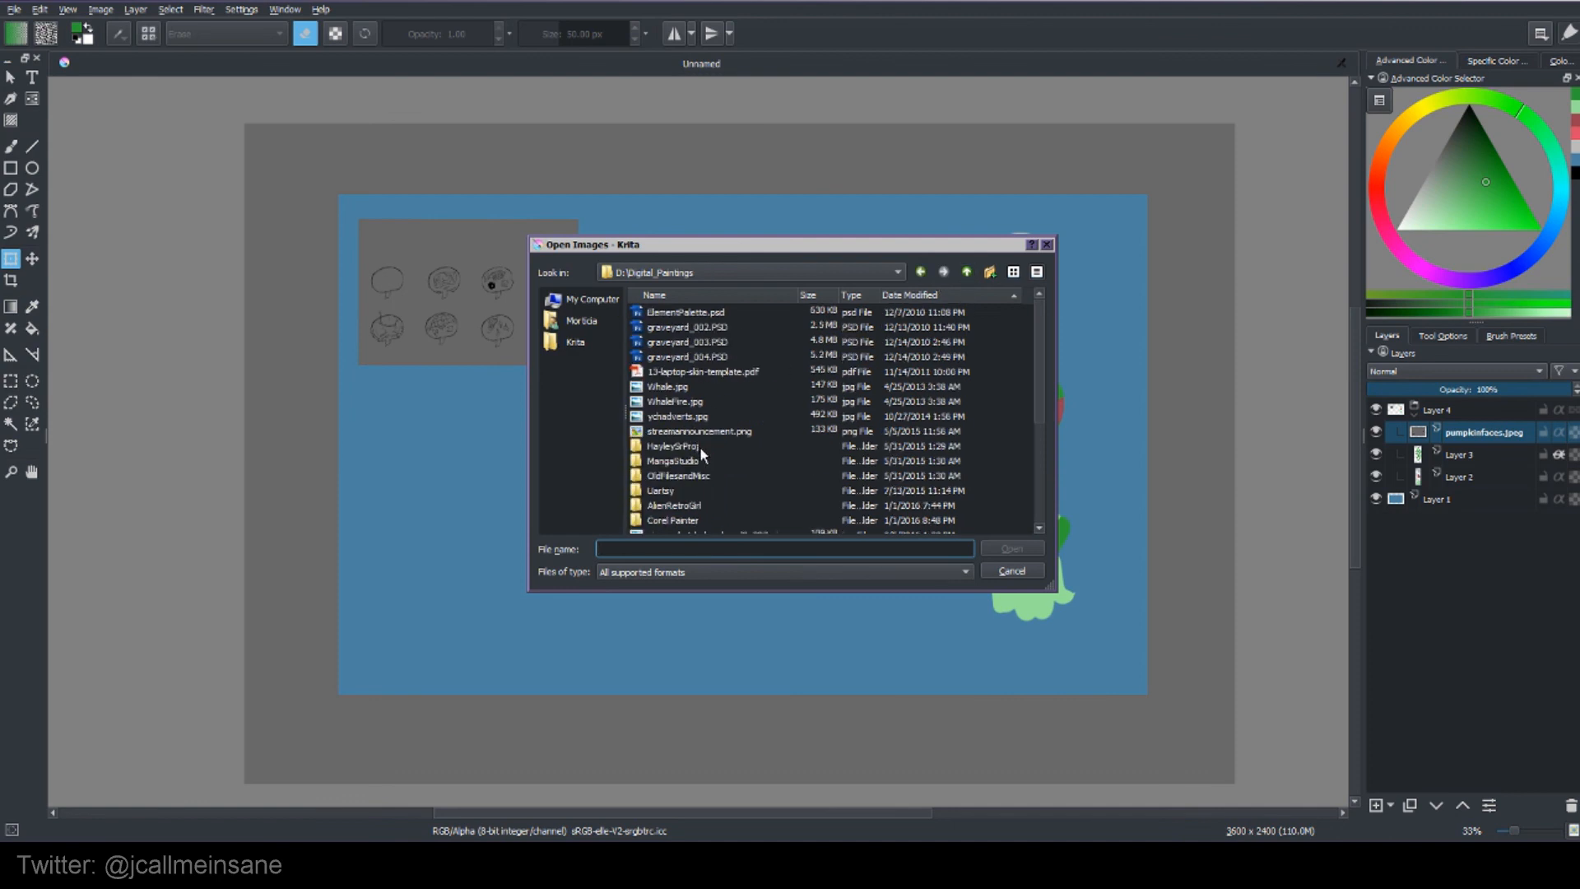
pyautogui.moveTo(1043, 377); pyautogui.dragTo(1040, 485)
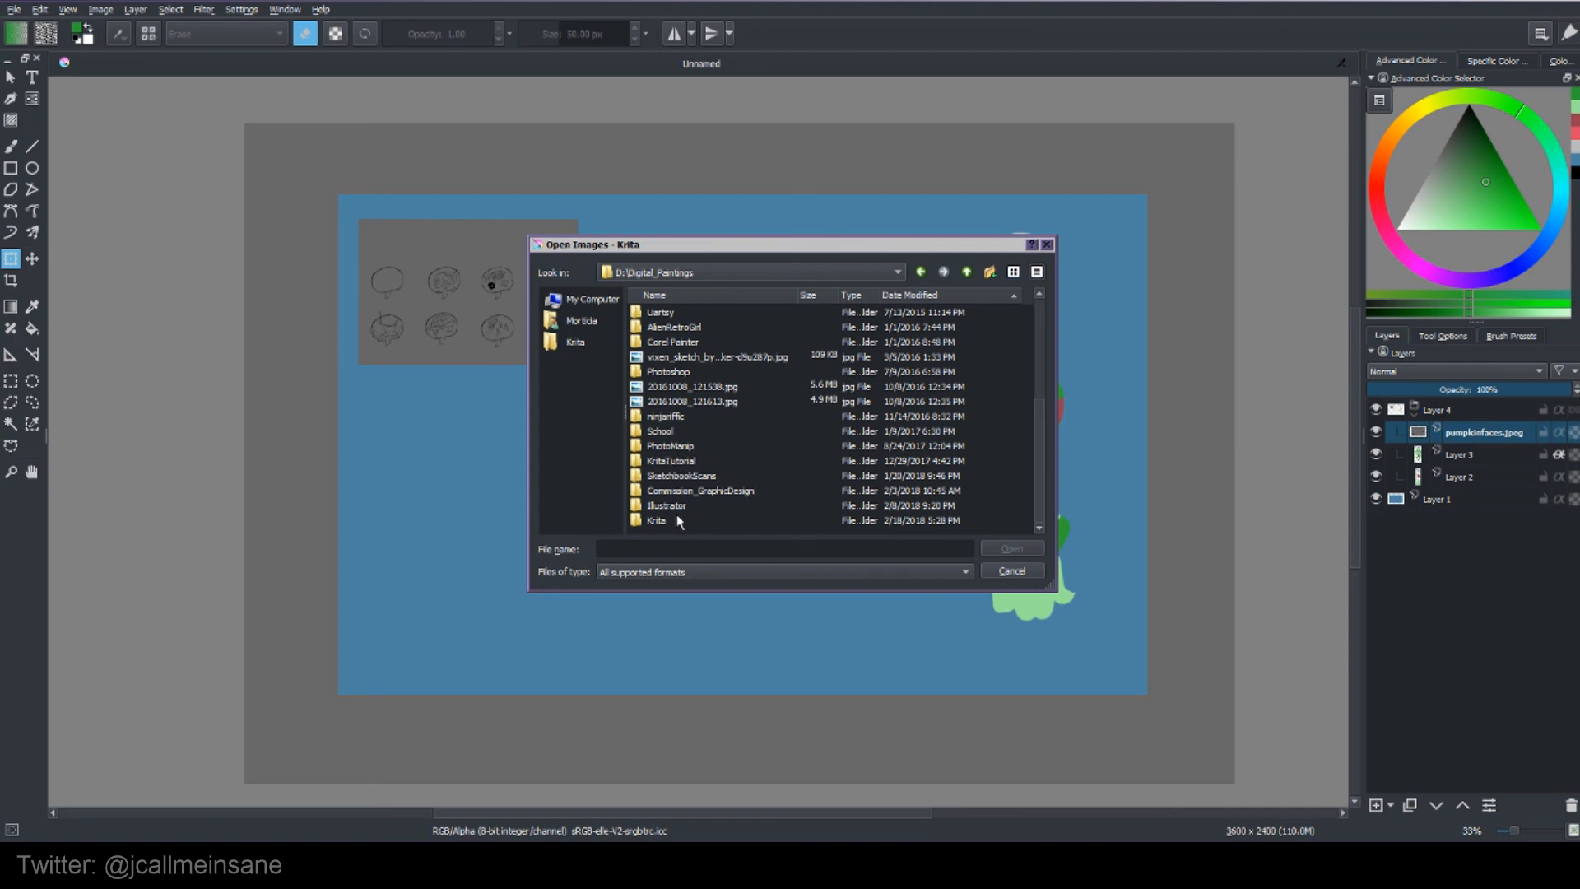
pyautogui.click(687, 294)
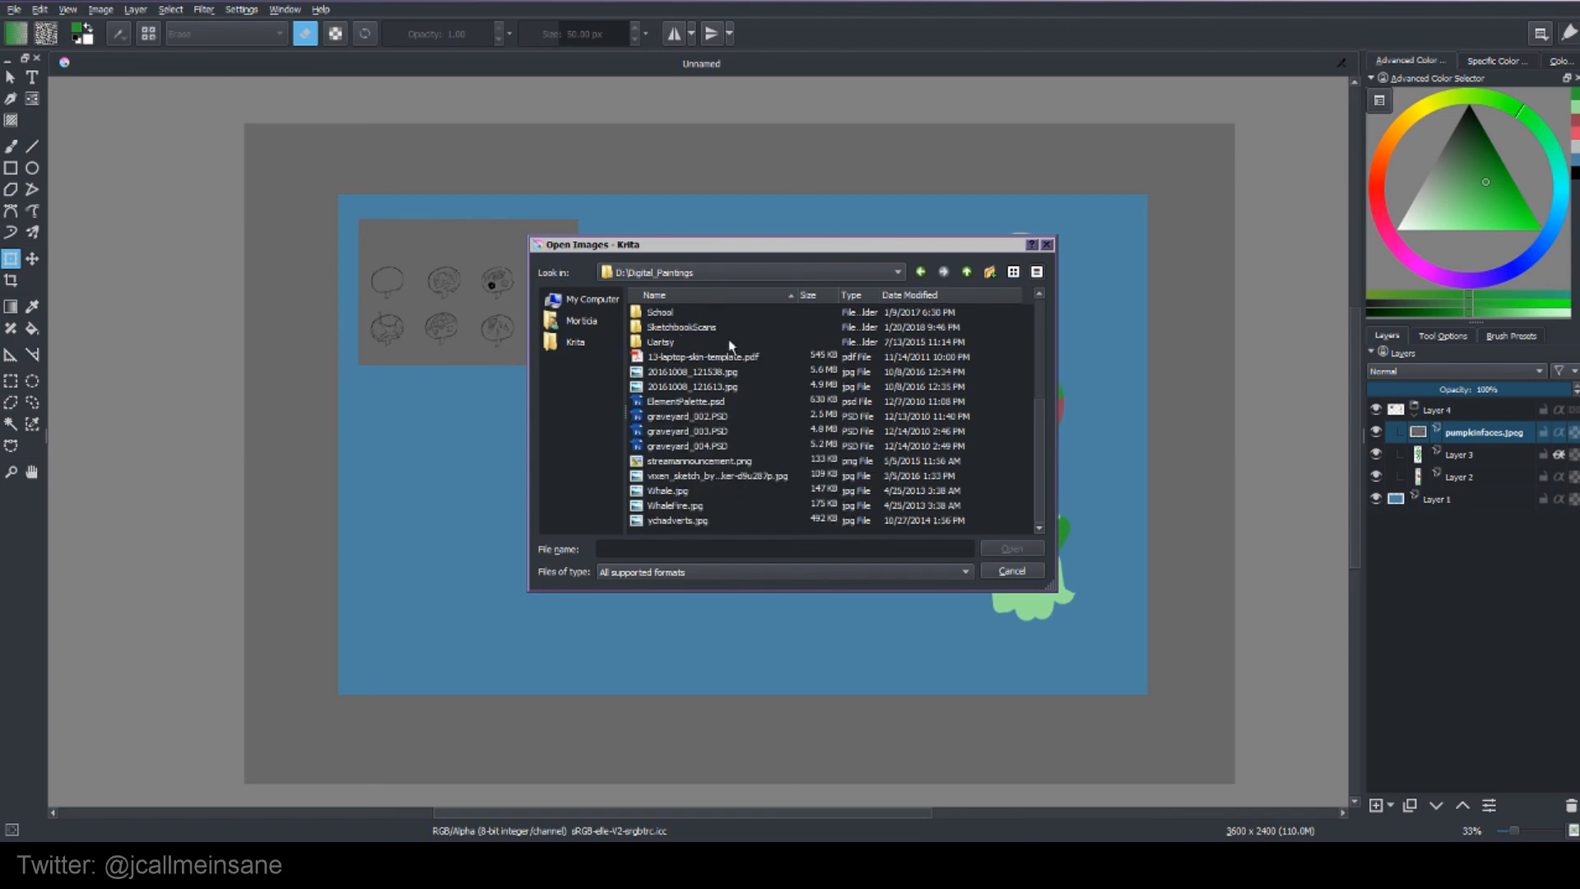
pyautogui.scroll(3, 1040, 427)
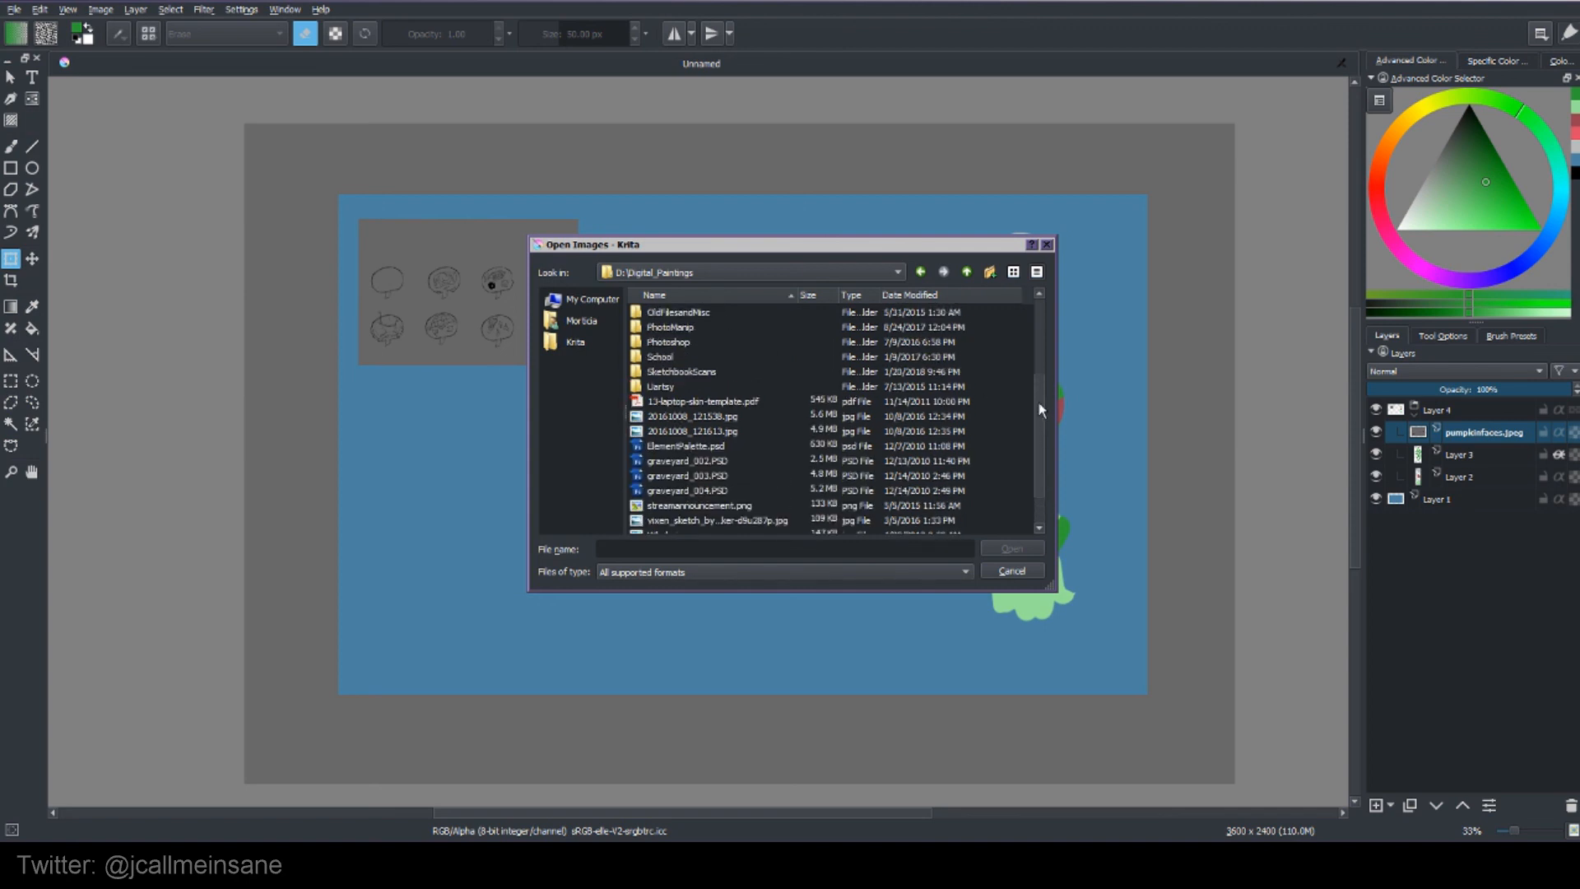
pyautogui.doubleClick(664, 327)
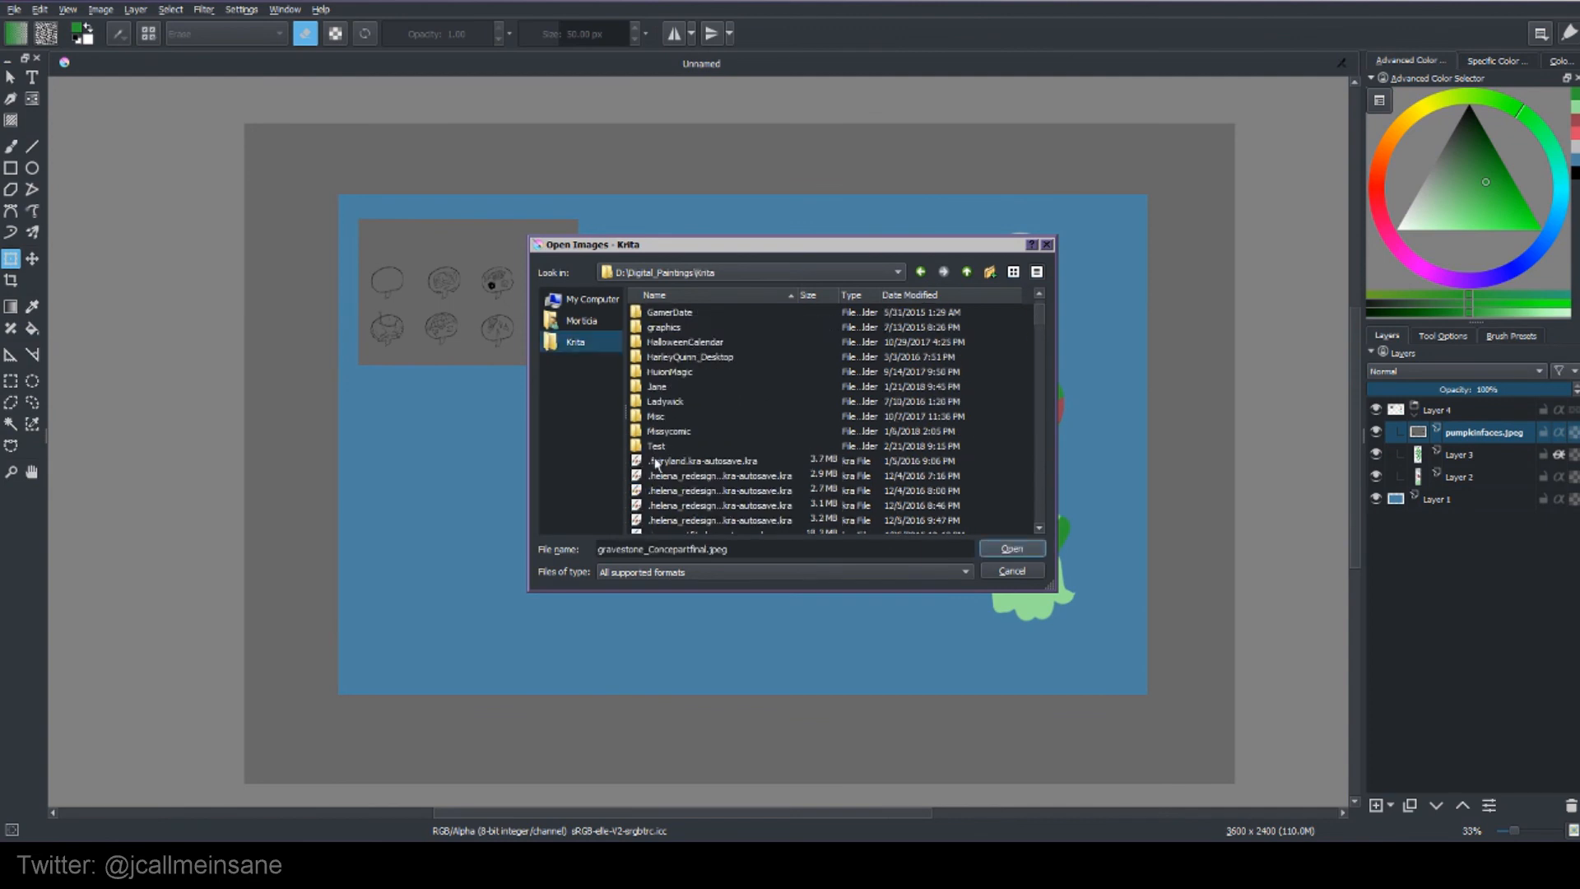
pyautogui.doubleClick(655, 445)
pyautogui.click(704, 314)
pyautogui.click(1011, 549)
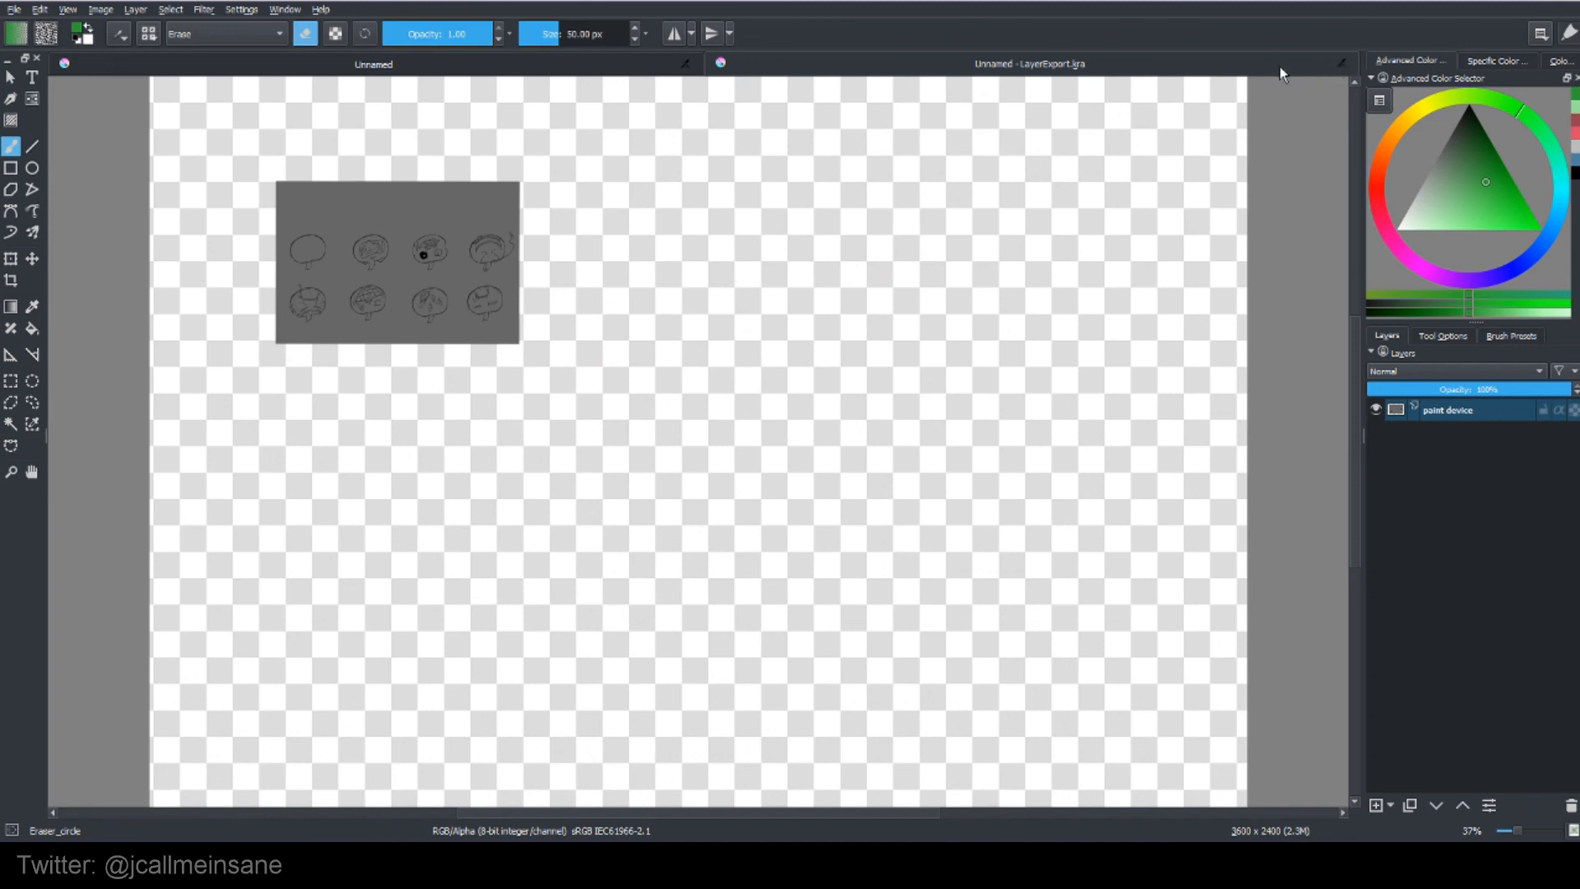
pyautogui.click(1340, 64)
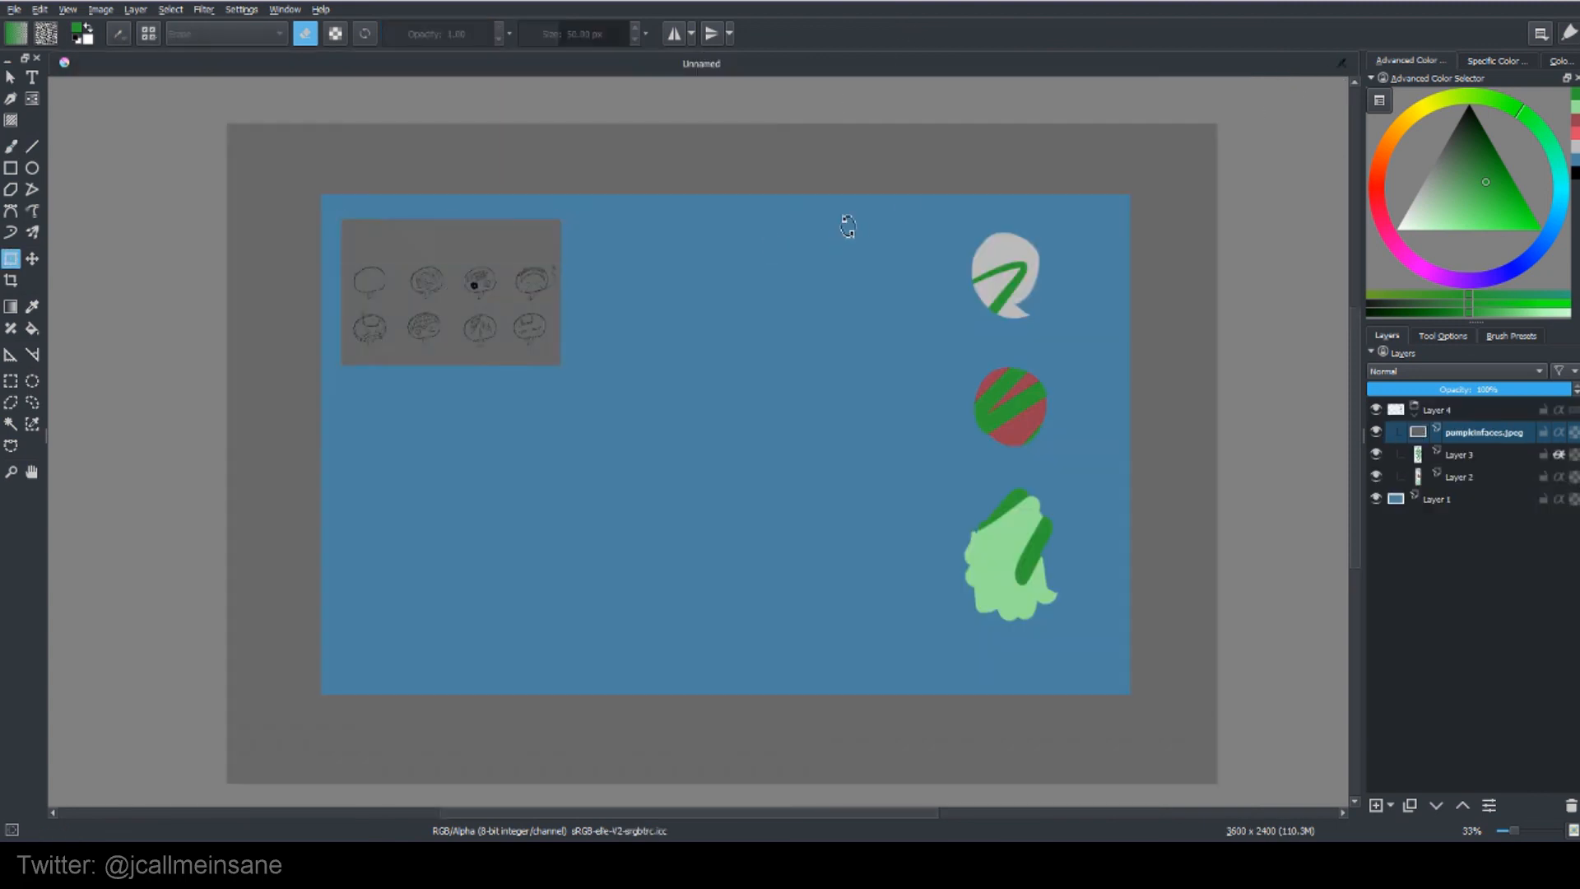
# Examine the export, conversion and transform commands offered for the pumpkin sketch layer, and switch back to the Freehand Brush tool.
pyautogui.click(136, 9)
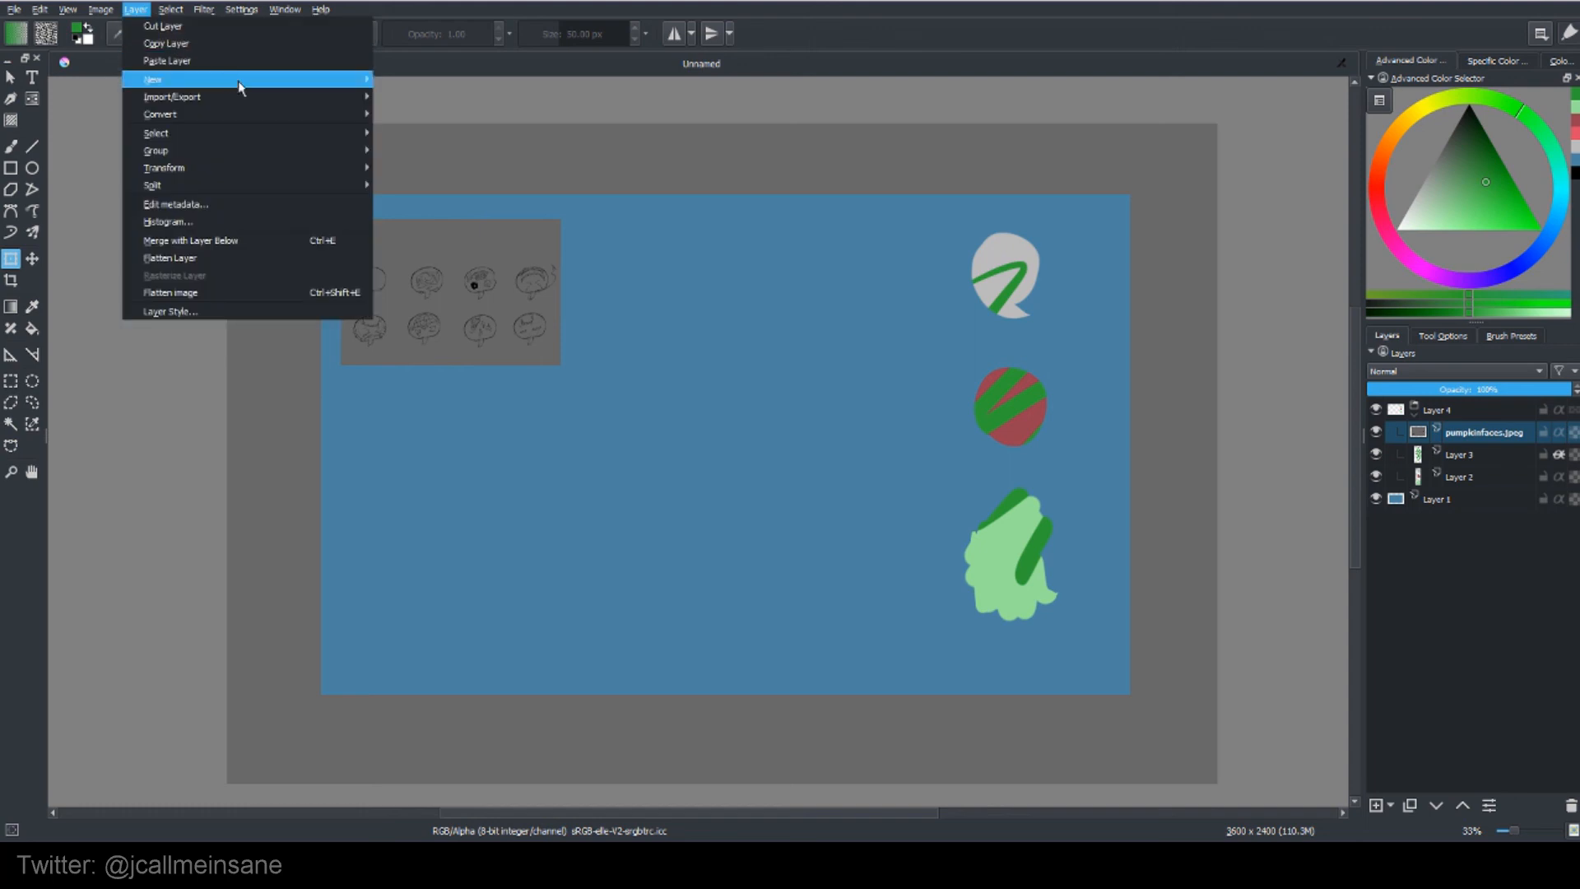
pyautogui.moveTo(263, 97)
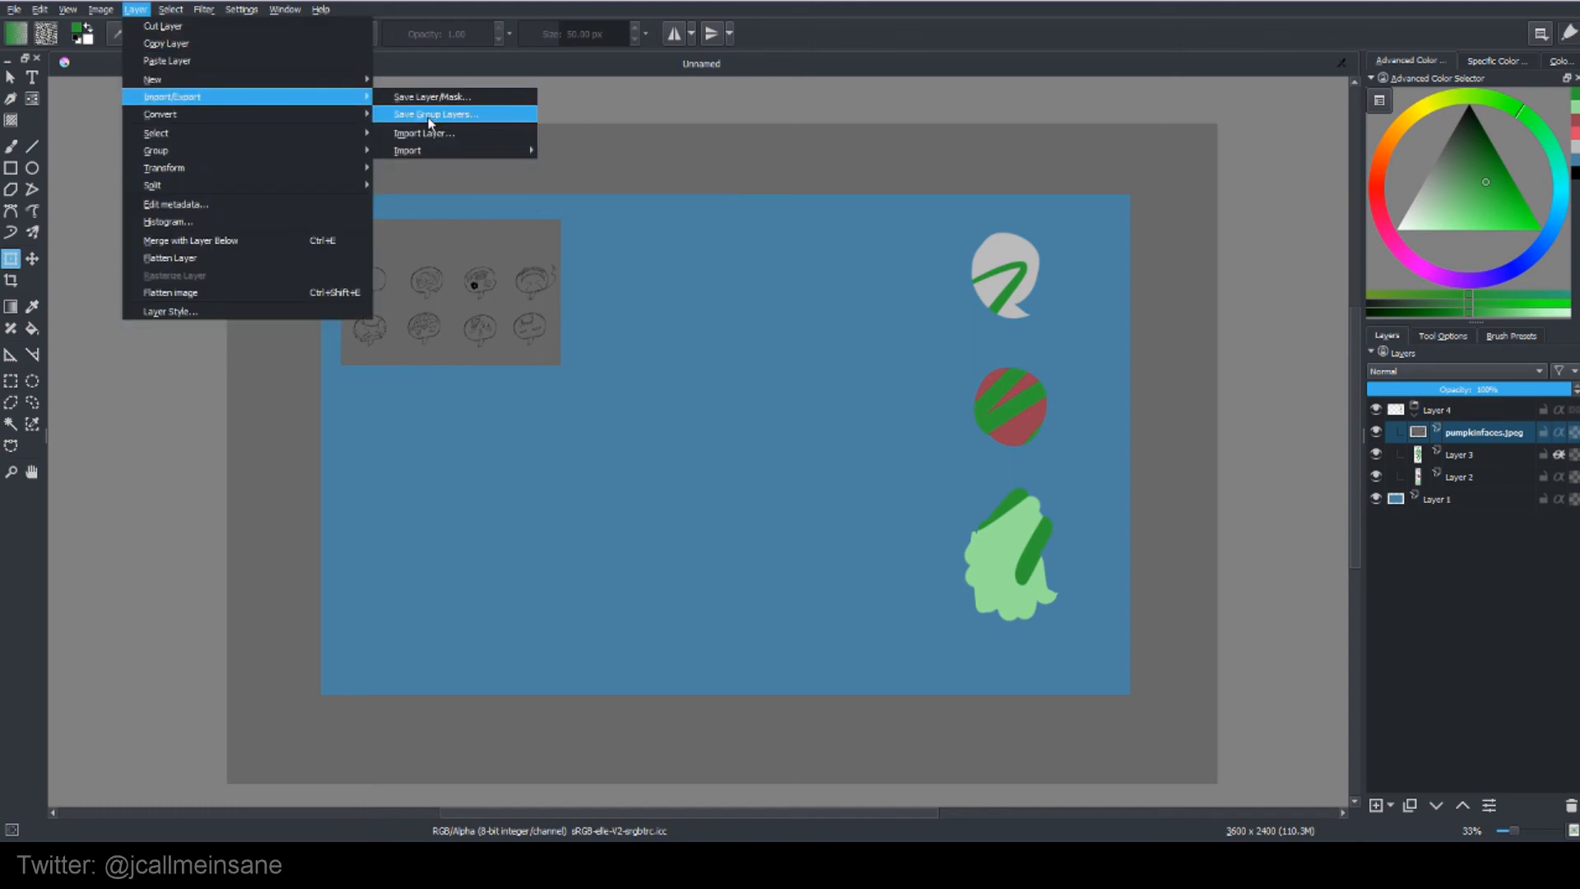
pyautogui.moveTo(311, 114)
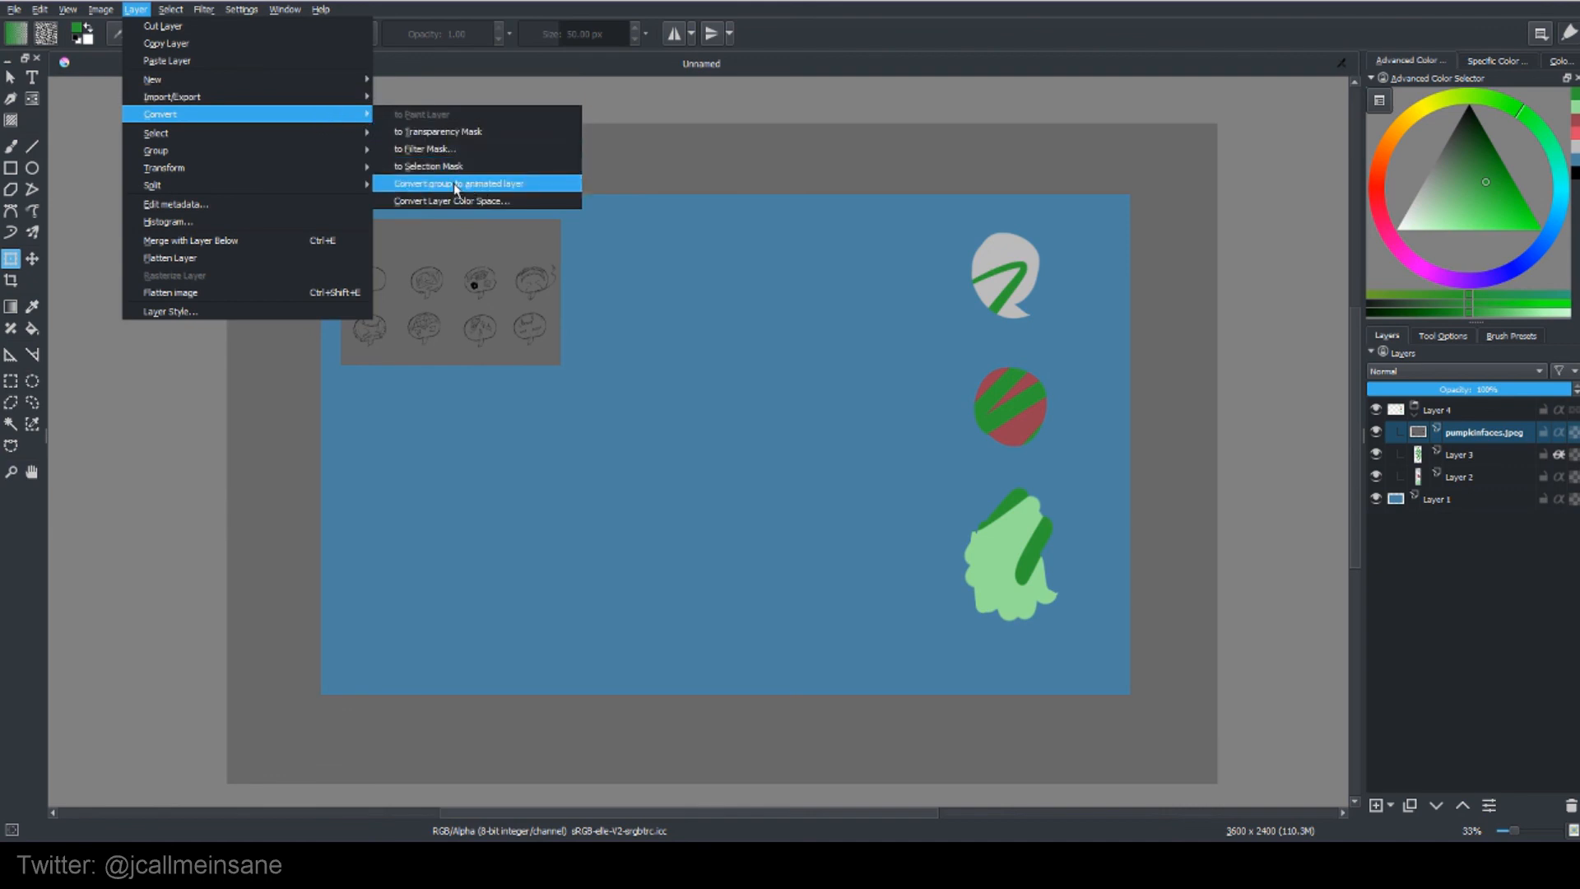
pyautogui.click(1403, 436)
pyautogui.rightClick(1422, 442)
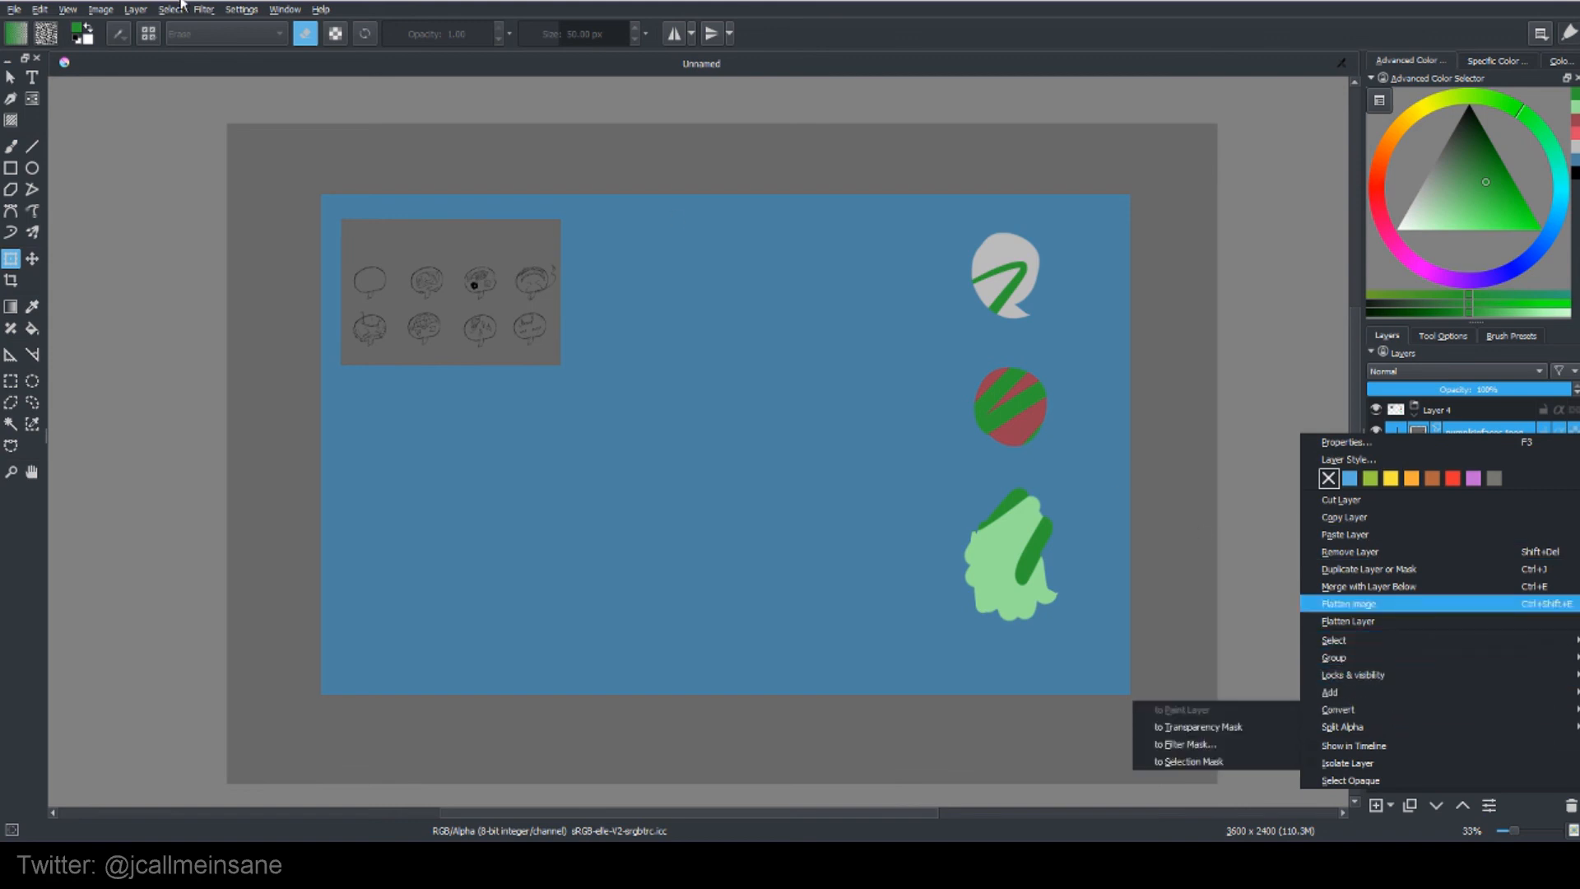
pyautogui.click(136, 9)
pyautogui.click(135, 9)
pyautogui.moveTo(316, 185)
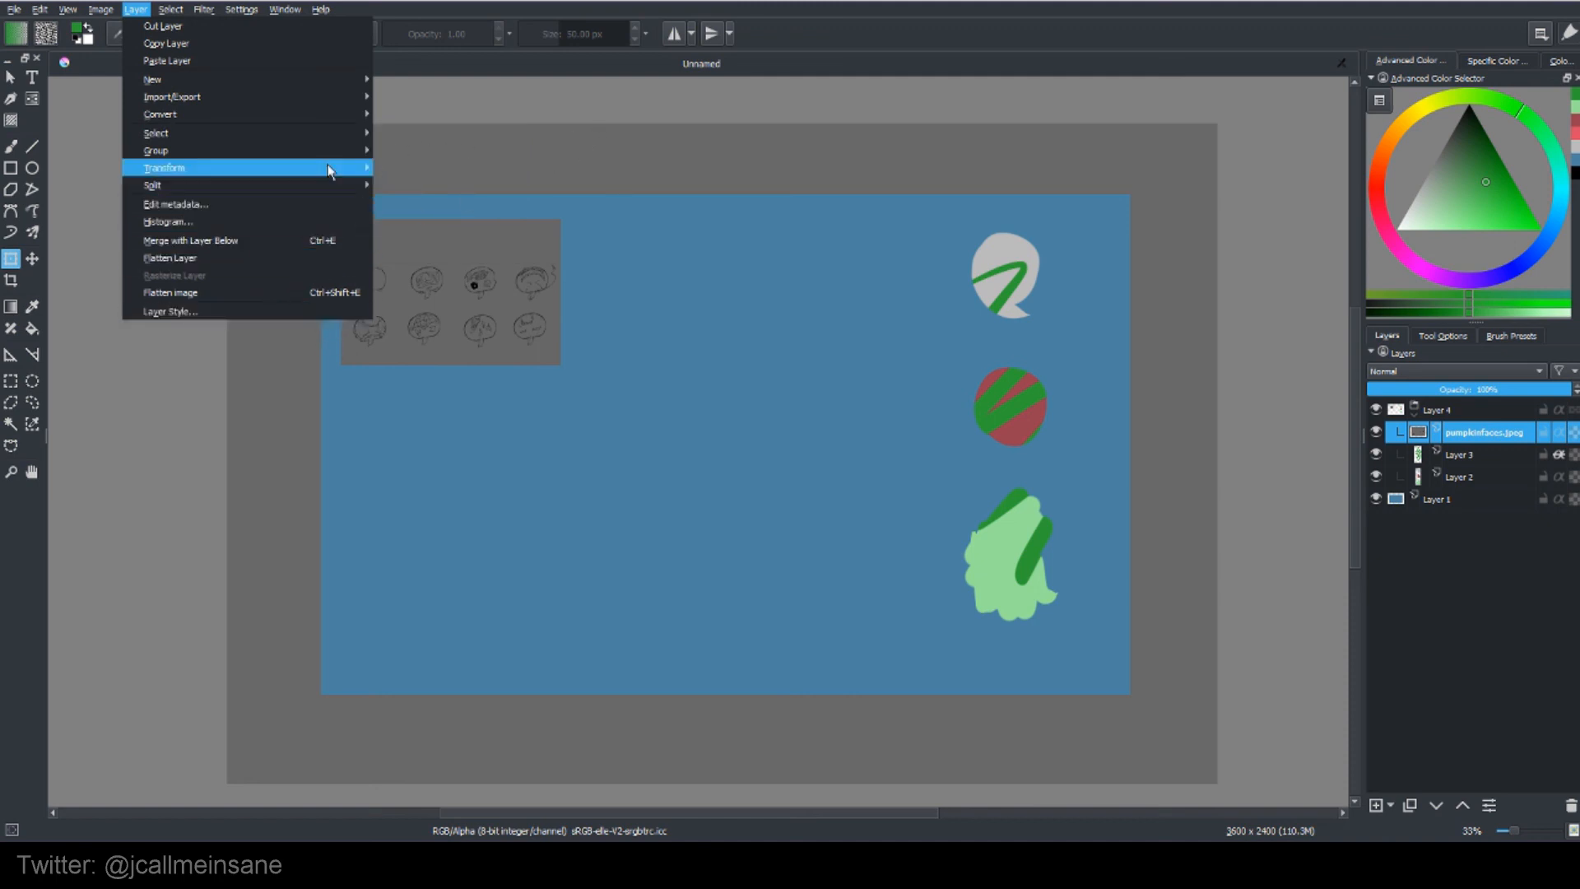
pyautogui.click(1465, 442)
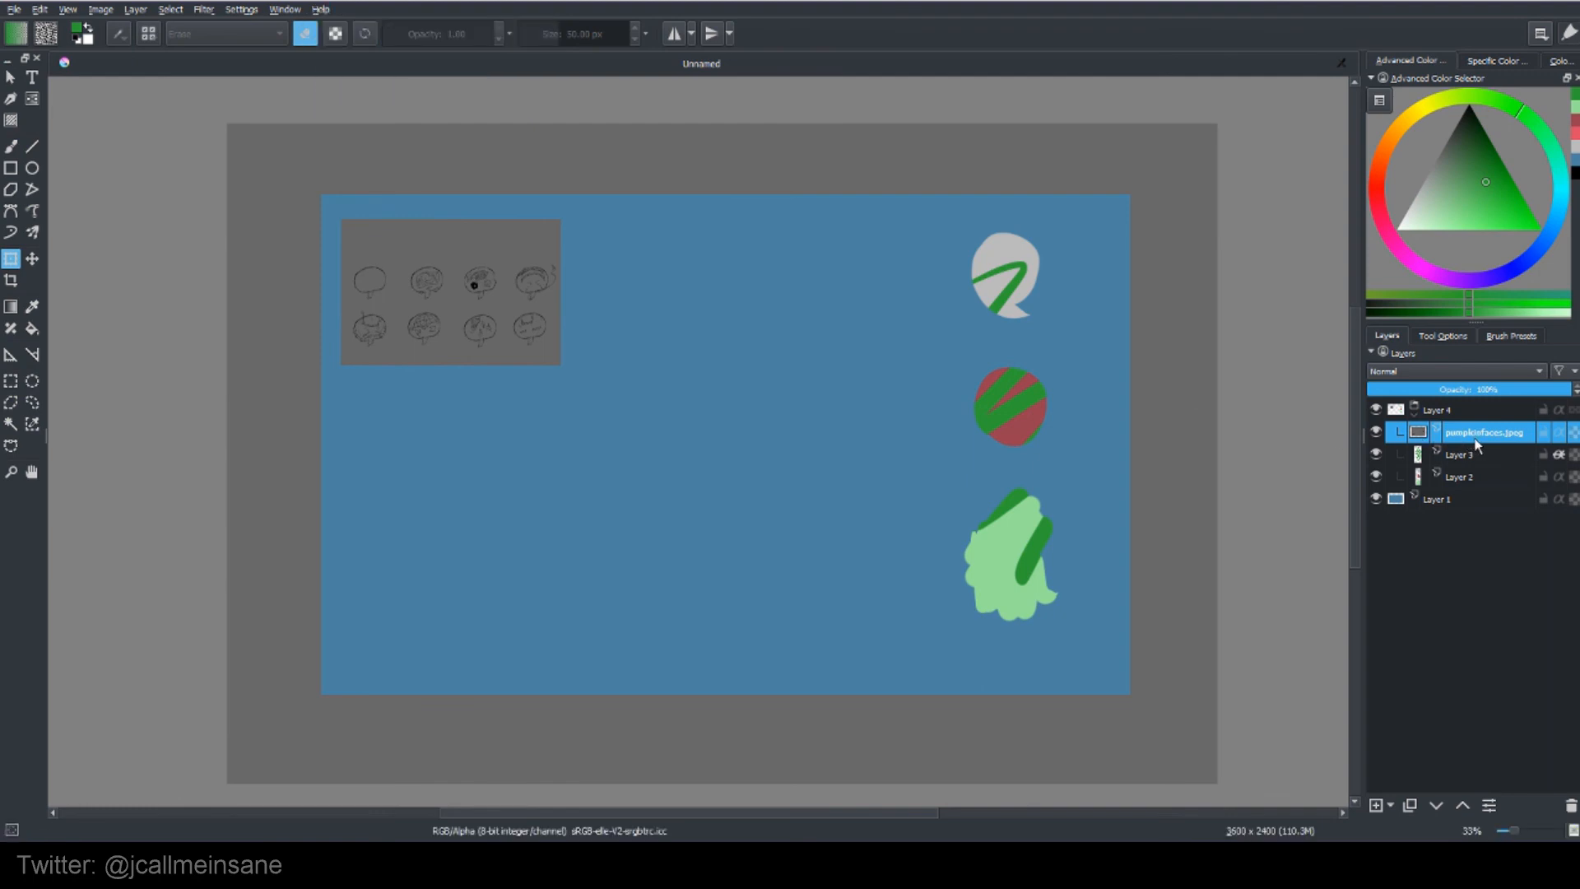
pyautogui.rightClick(1472, 444)
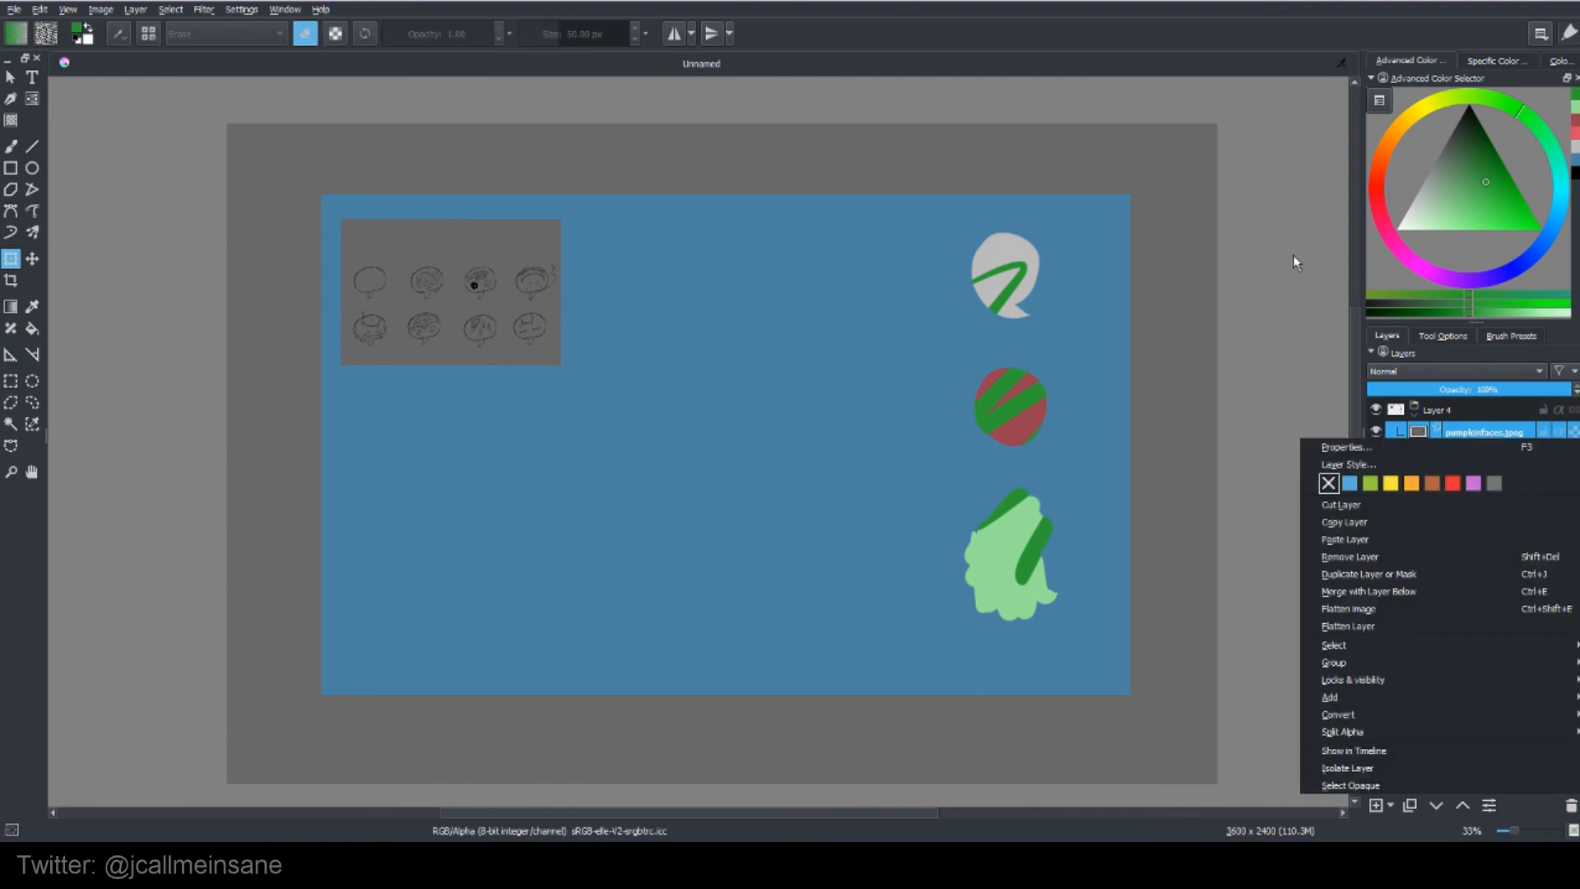
pyautogui.click(1297, 287)
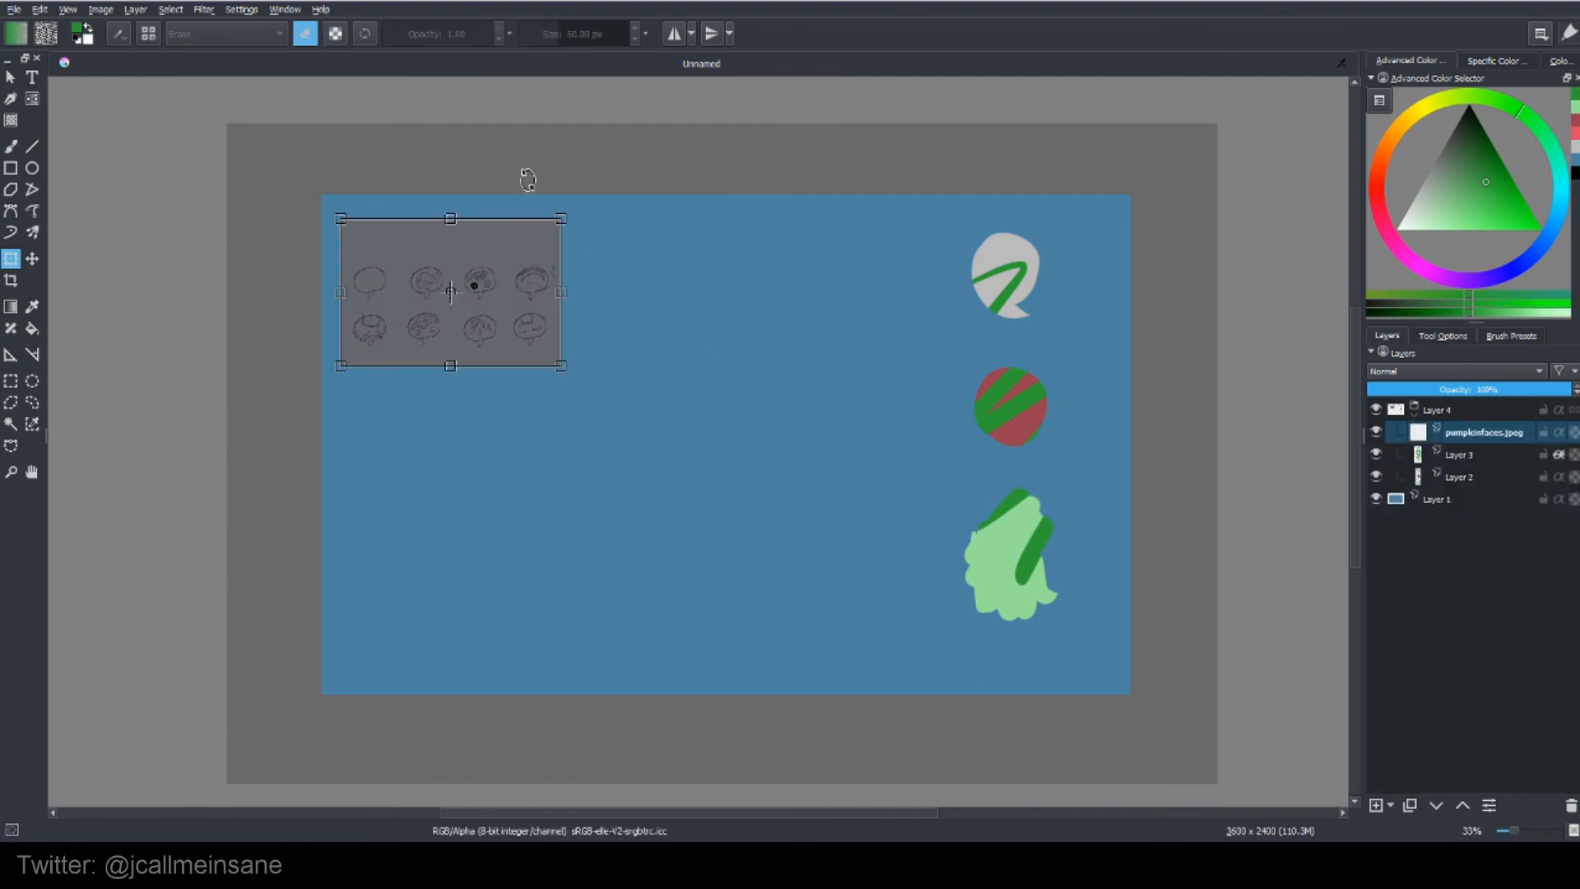
pyautogui.press('b')
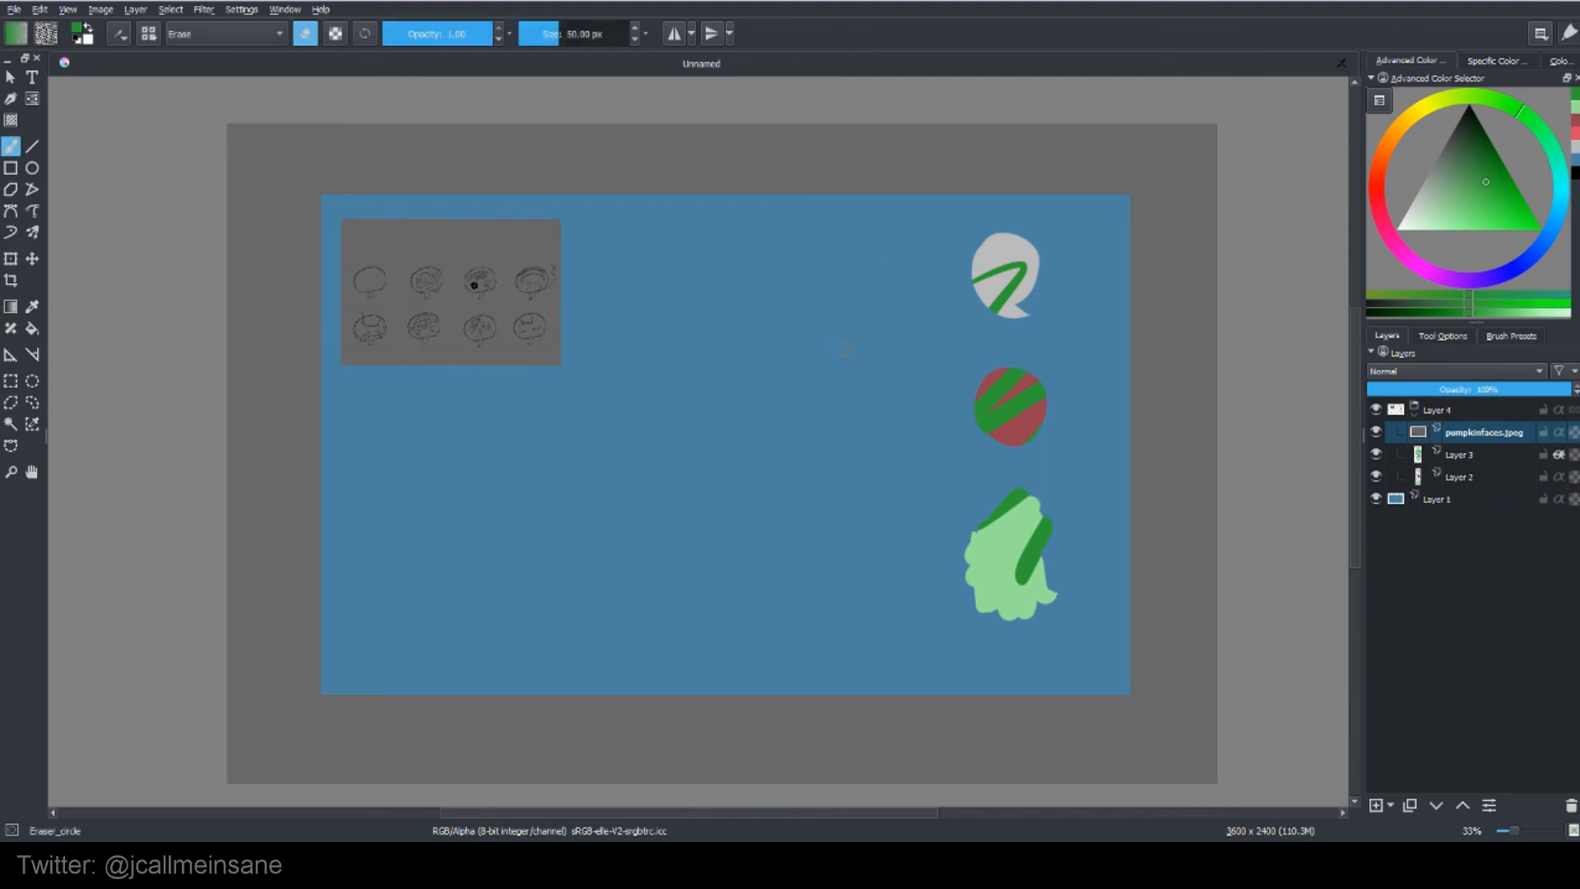